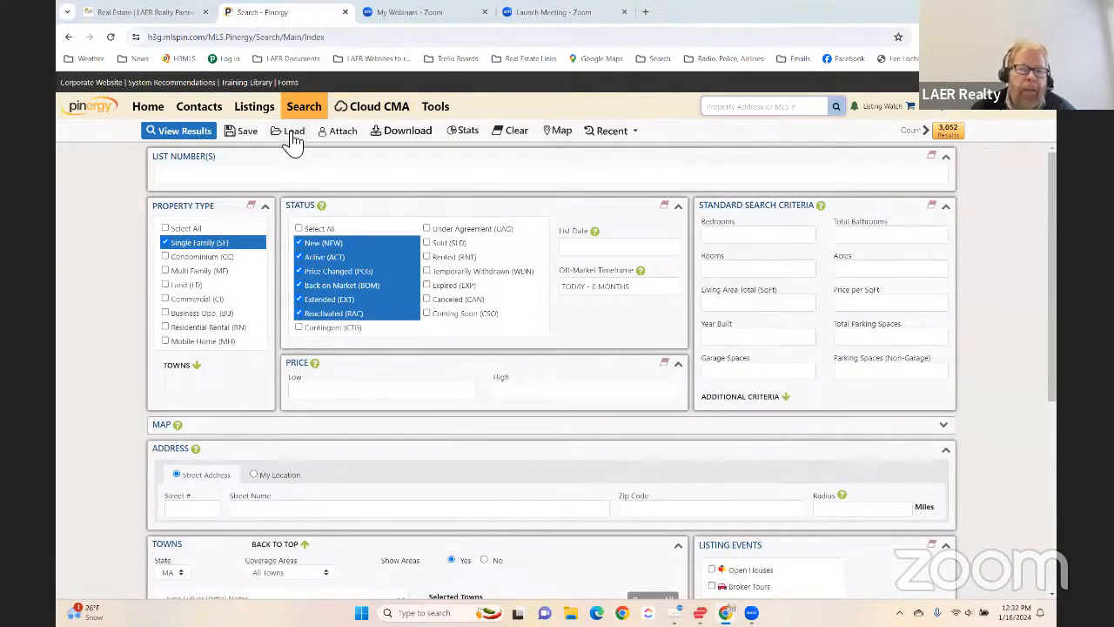
- Switch to the LAER Realty Partners website and log in with the saved email and password
mouse_move(444, 135)
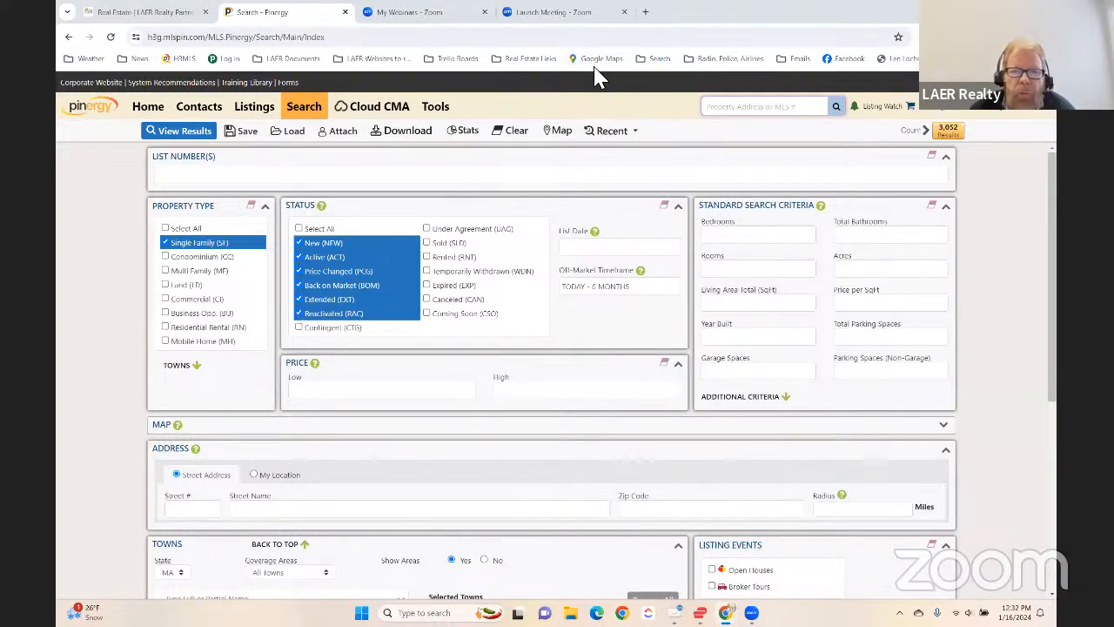
left_click(144, 13)
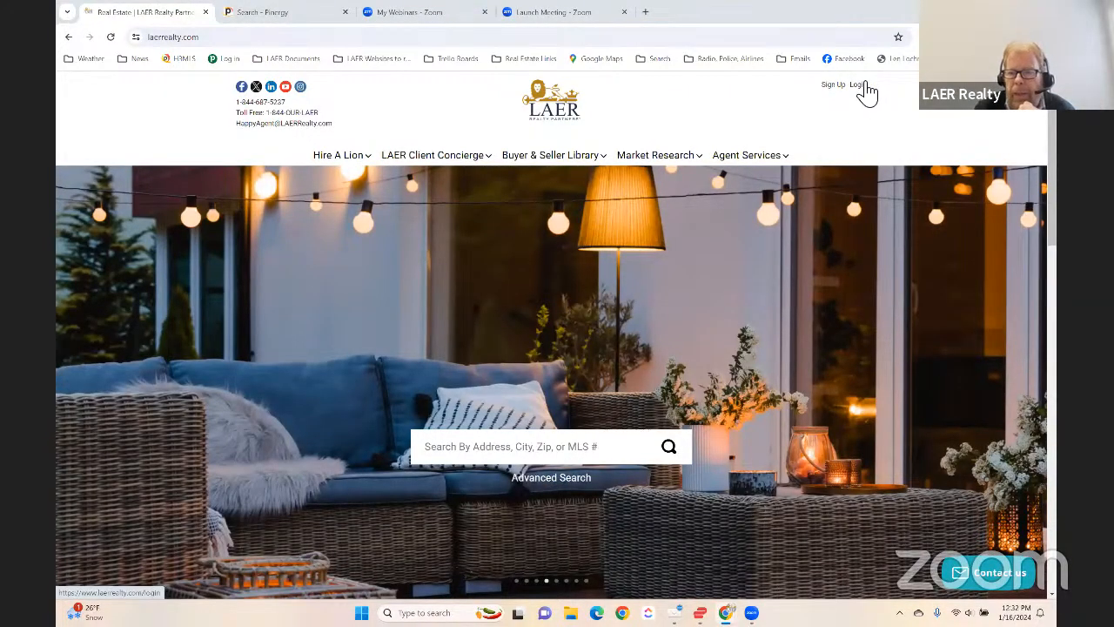
left_click(862, 85)
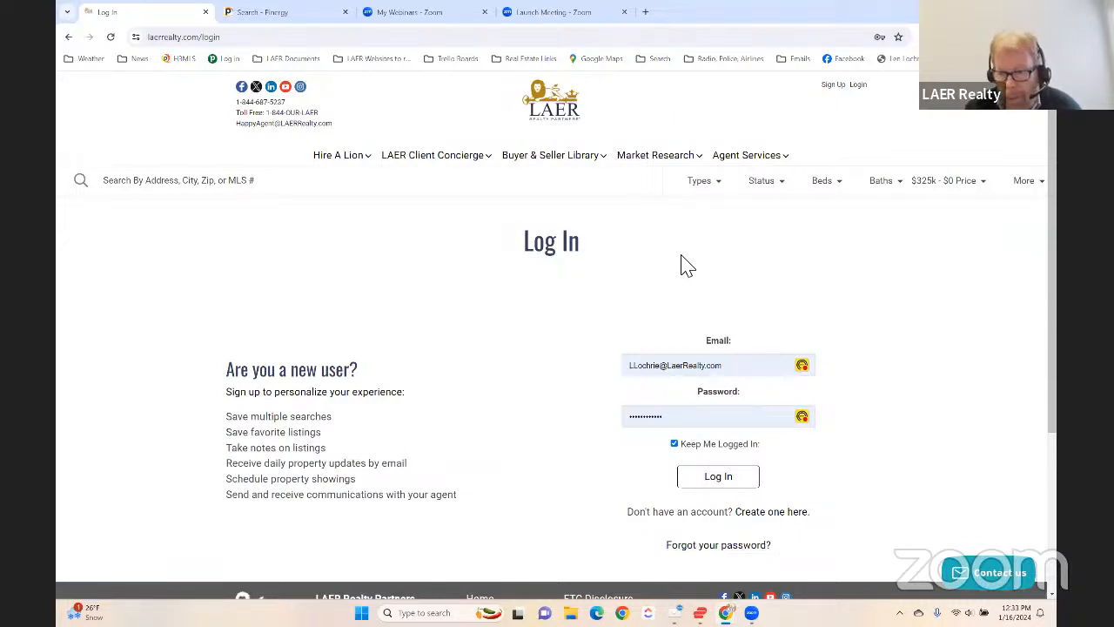
left_click(719, 480)
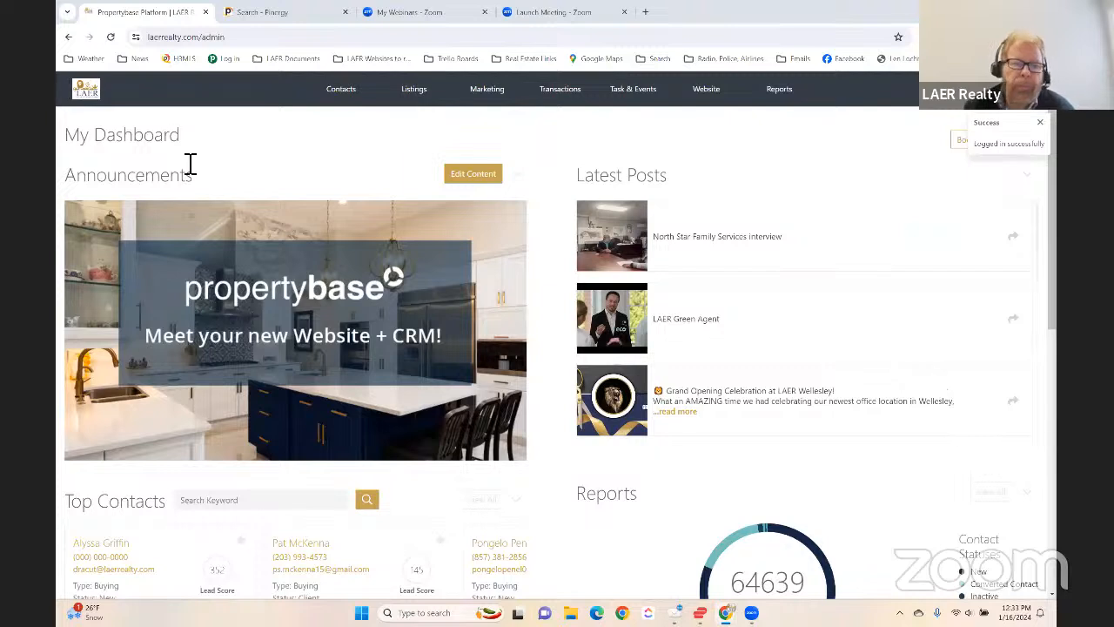
- Dismiss the login notice and launch Cloud CMA through its single sign-on link in the quick actions
left_click(1042, 125)
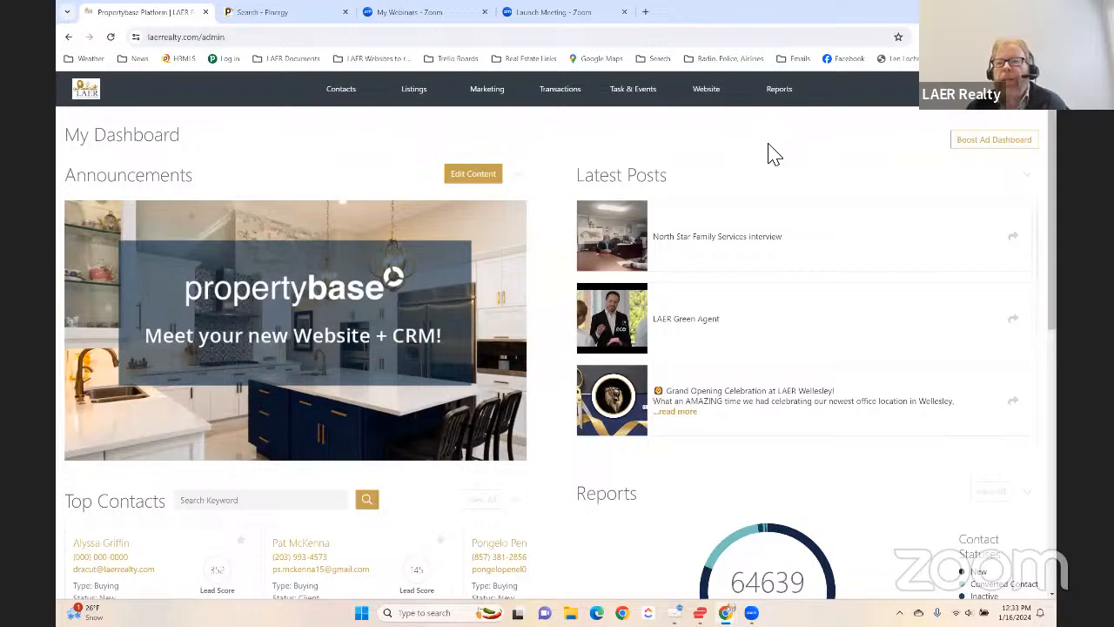
left_click(1007, 104)
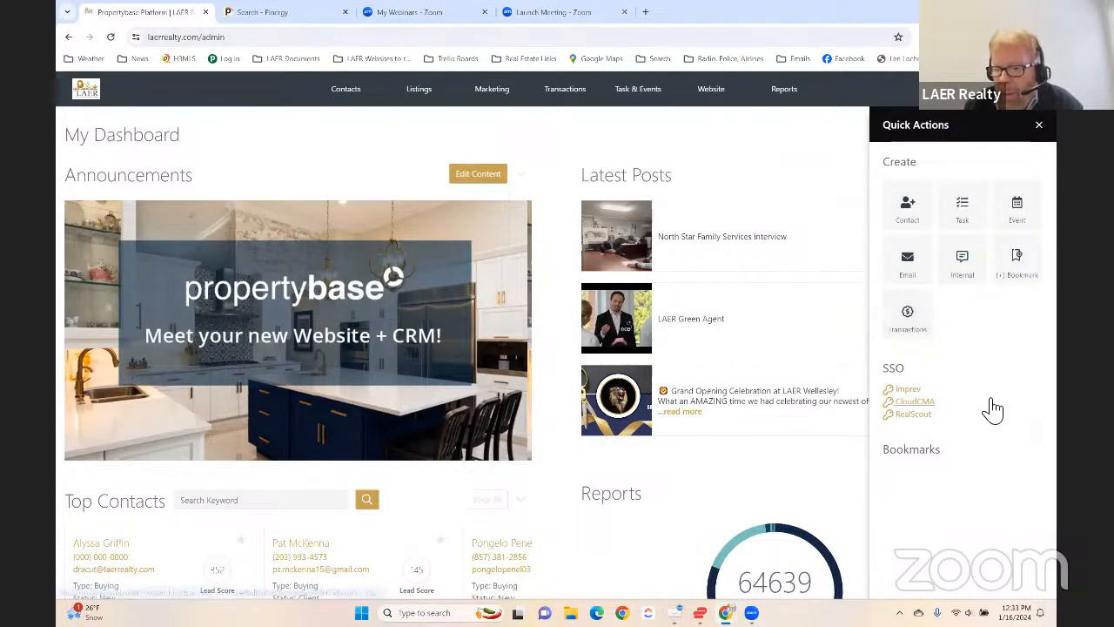
left_click(912, 402)
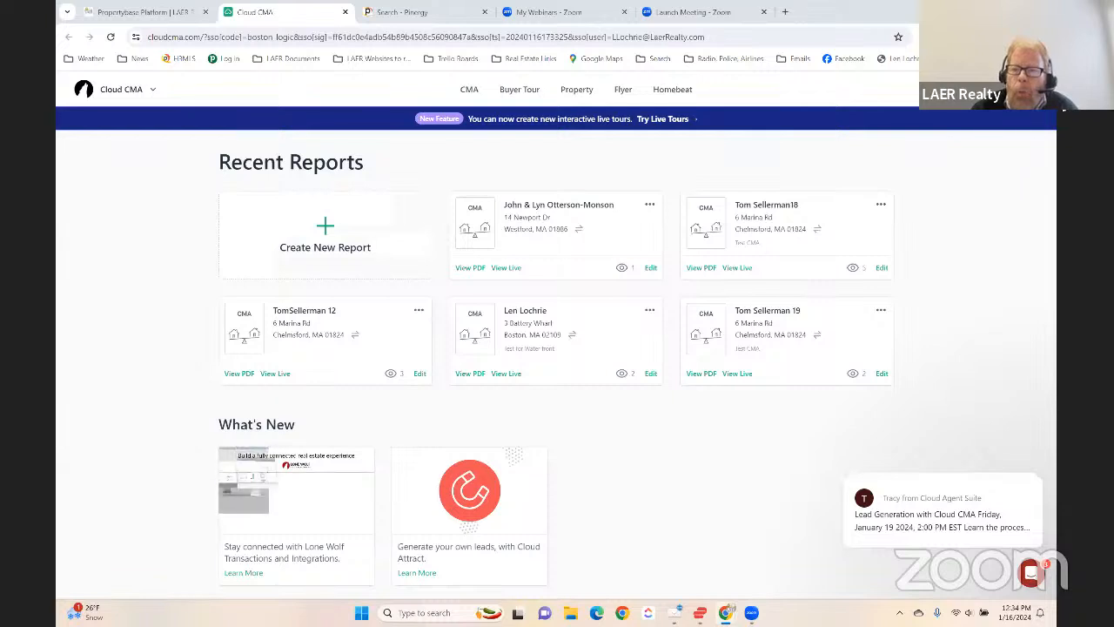
- Open the MLS credentials section of the Cloud CMA account settings
left_click(1041, 109)
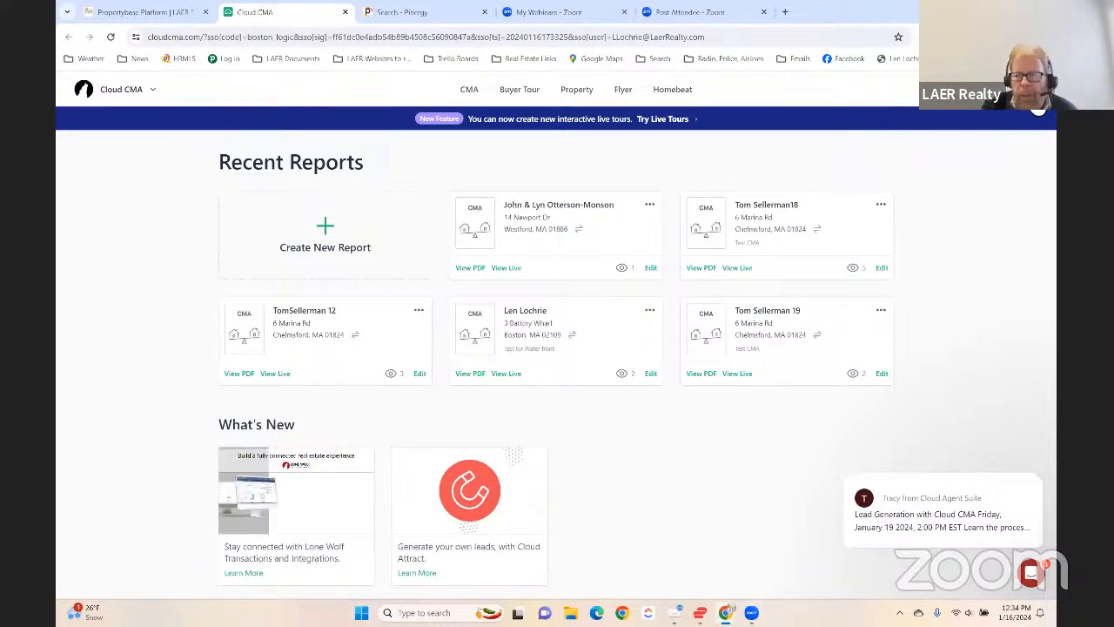
left_click(1039, 111)
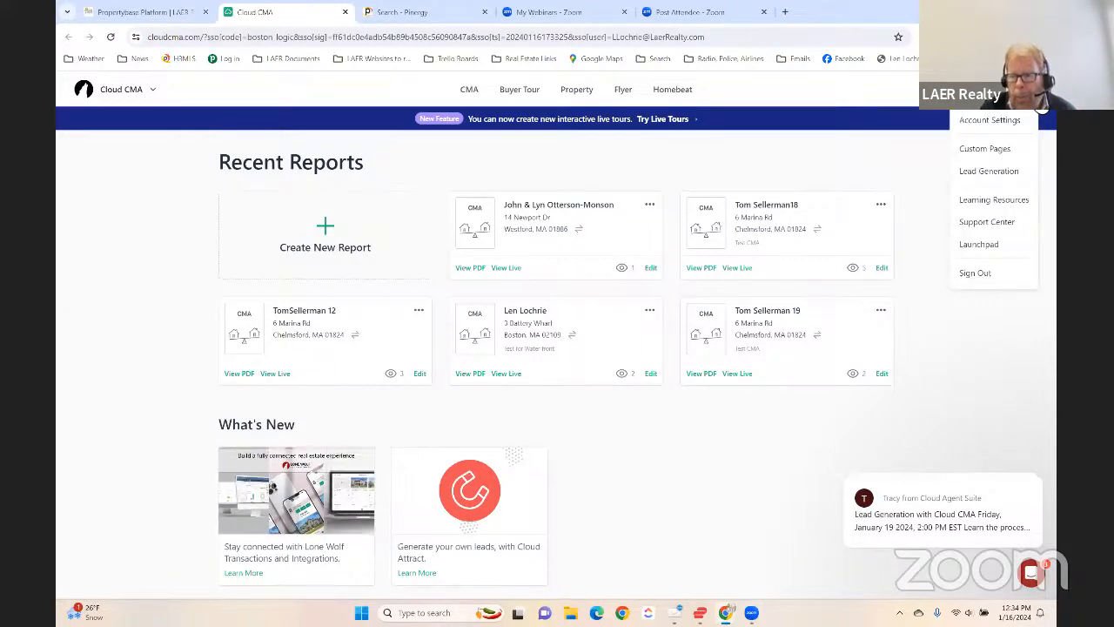
left_click(997, 121)
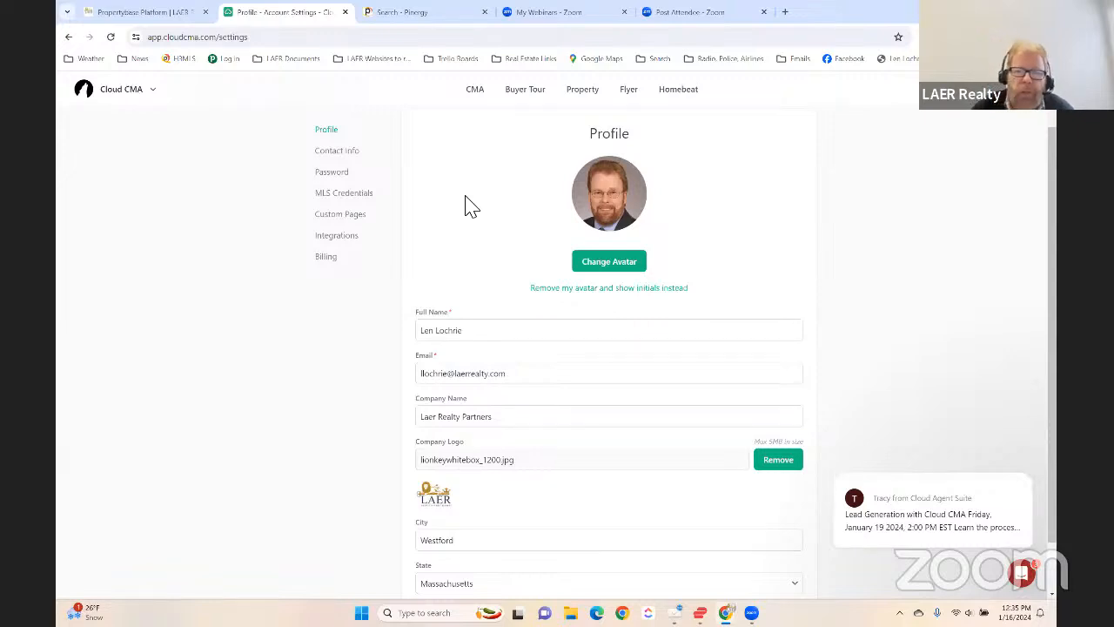
left_click(346, 195)
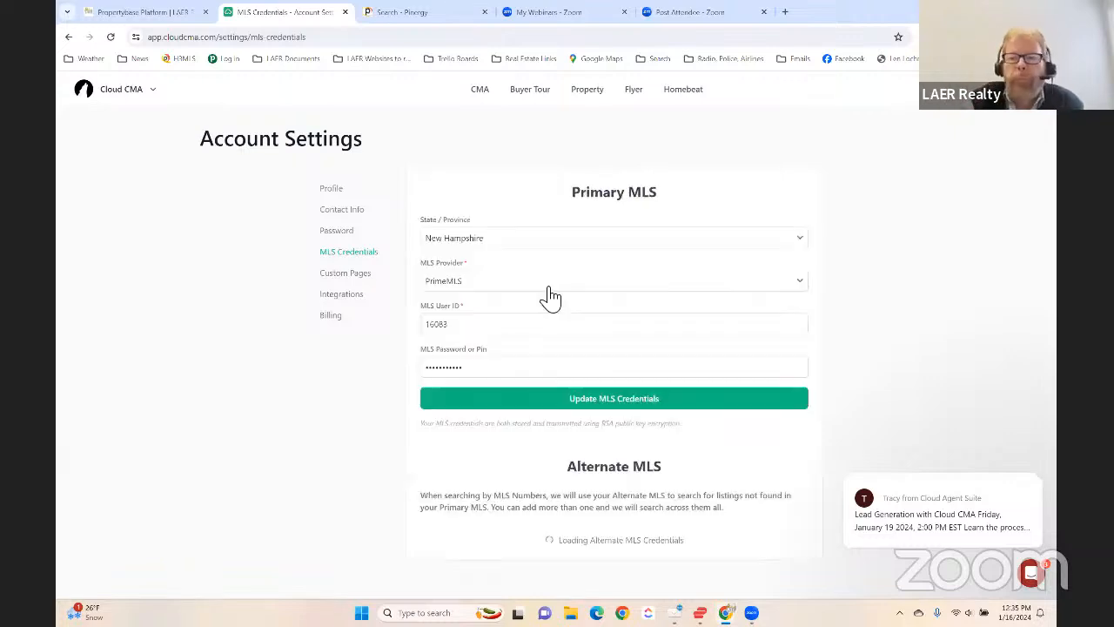
- Set the primary MLS state to Massachusetts and the MLS provider to MLS Property Information Network
left_click(529, 237)
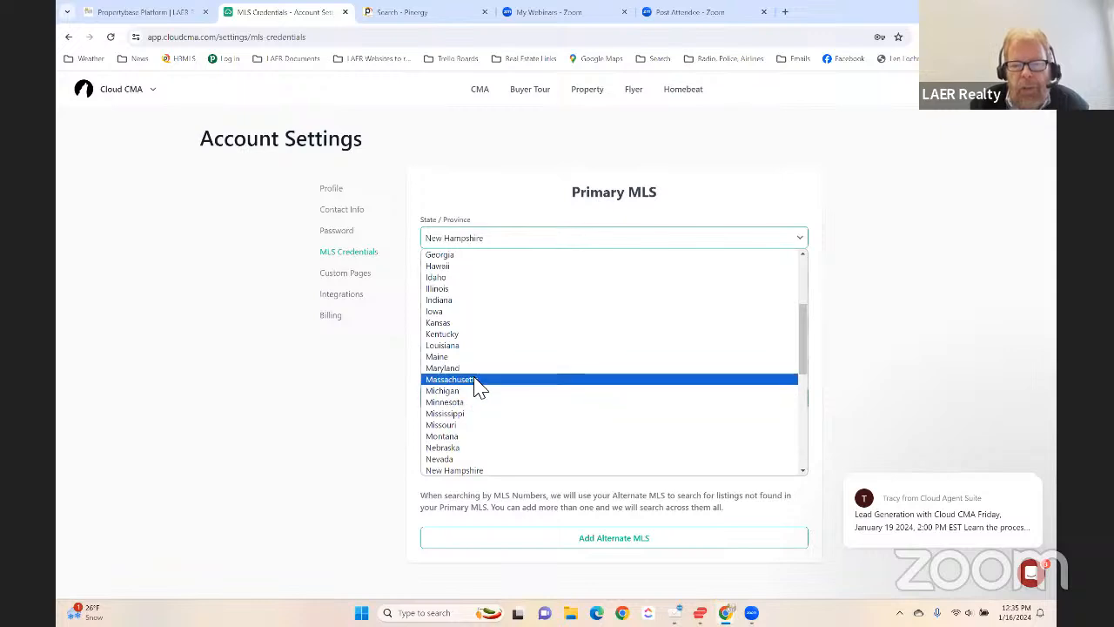
left_click(503, 380)
left_click(497, 290)
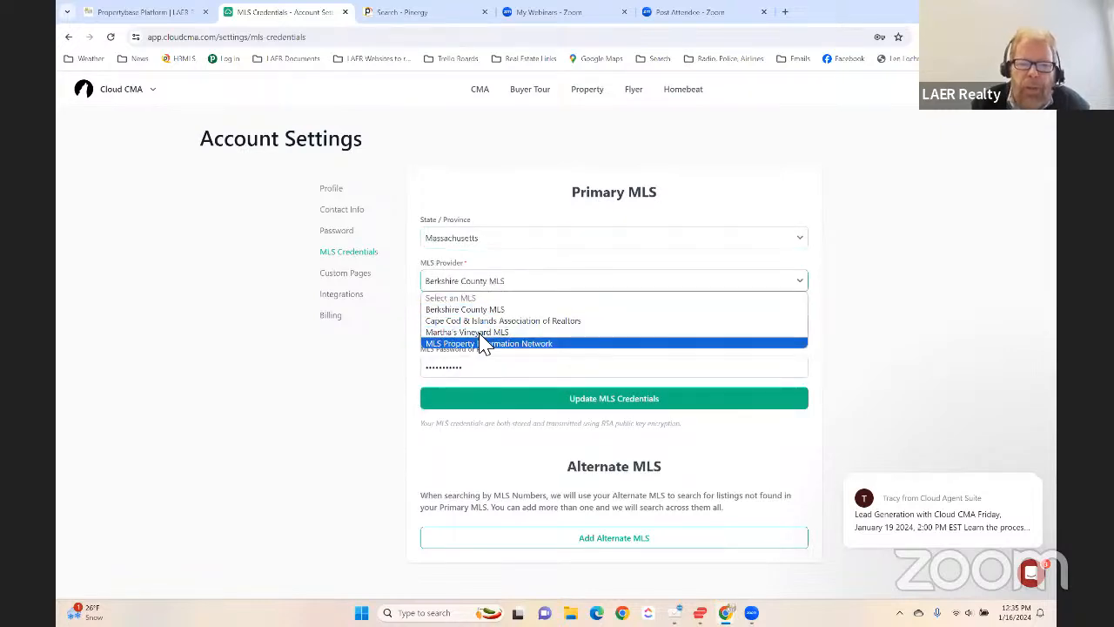
left_click(485, 343)
left_click(485, 284)
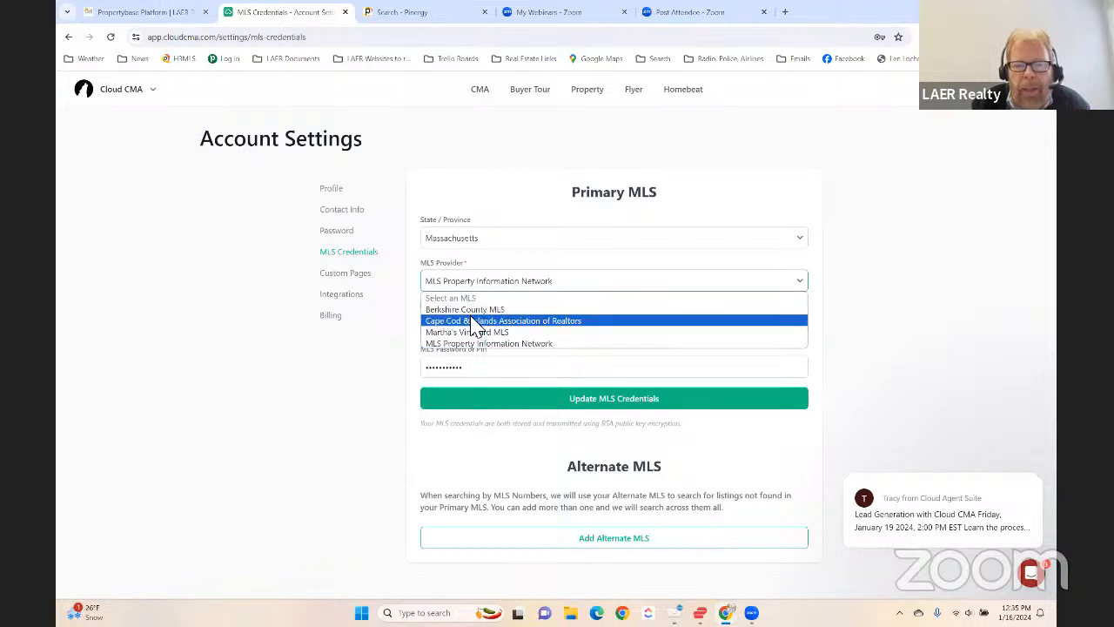
left_click(395, 340)
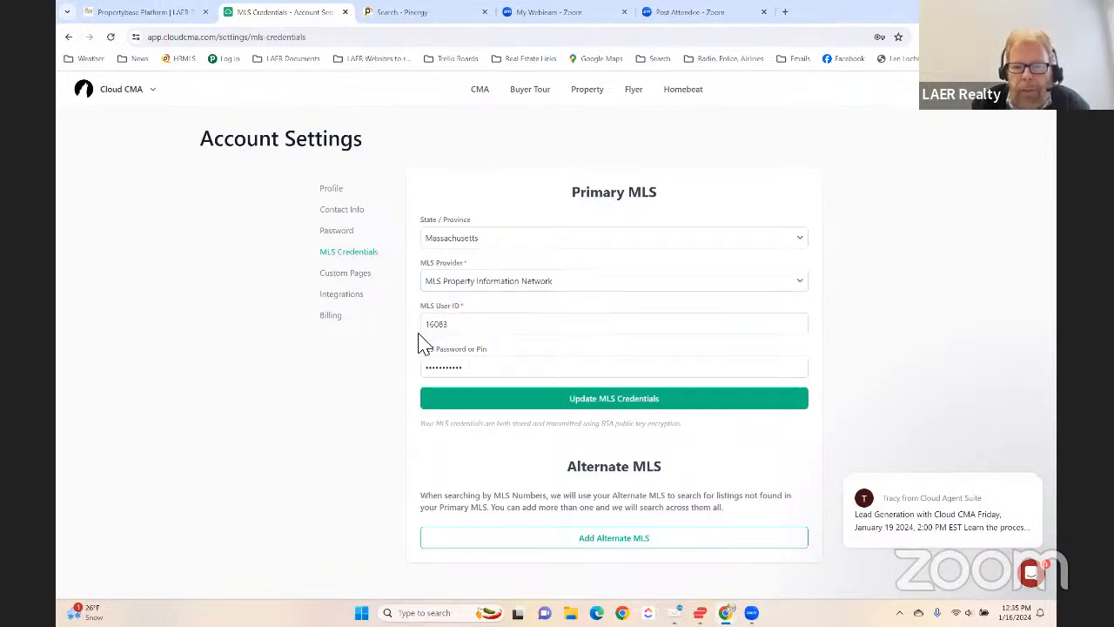
- Fill in the saved MLS user ID and MLS password for the primary MLS and update the credentials
left_click(466, 335)
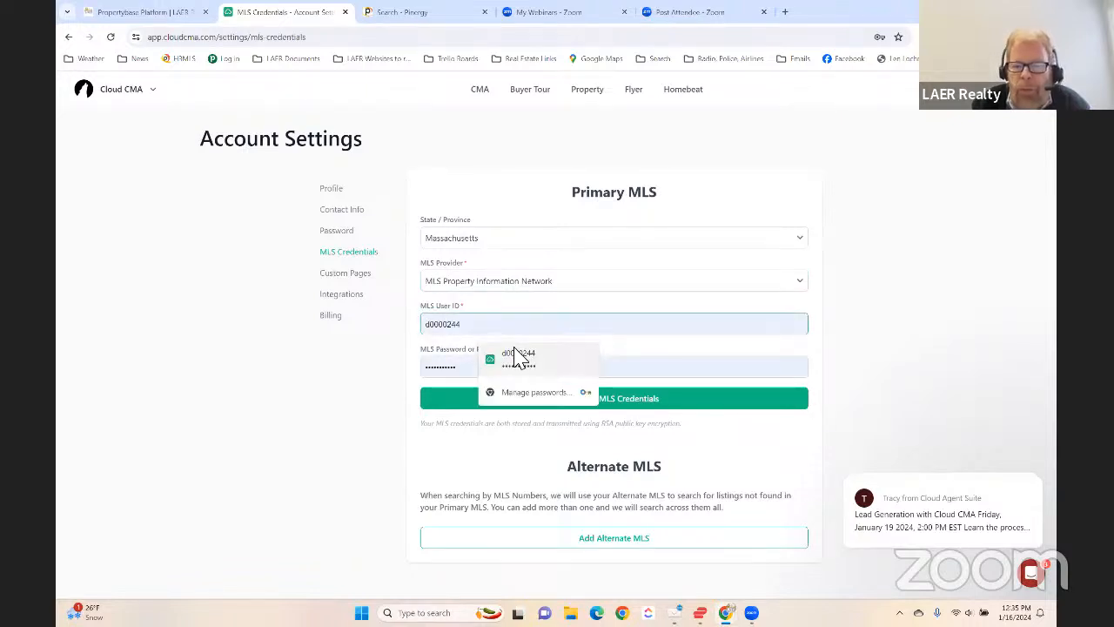
left_click(517, 357)
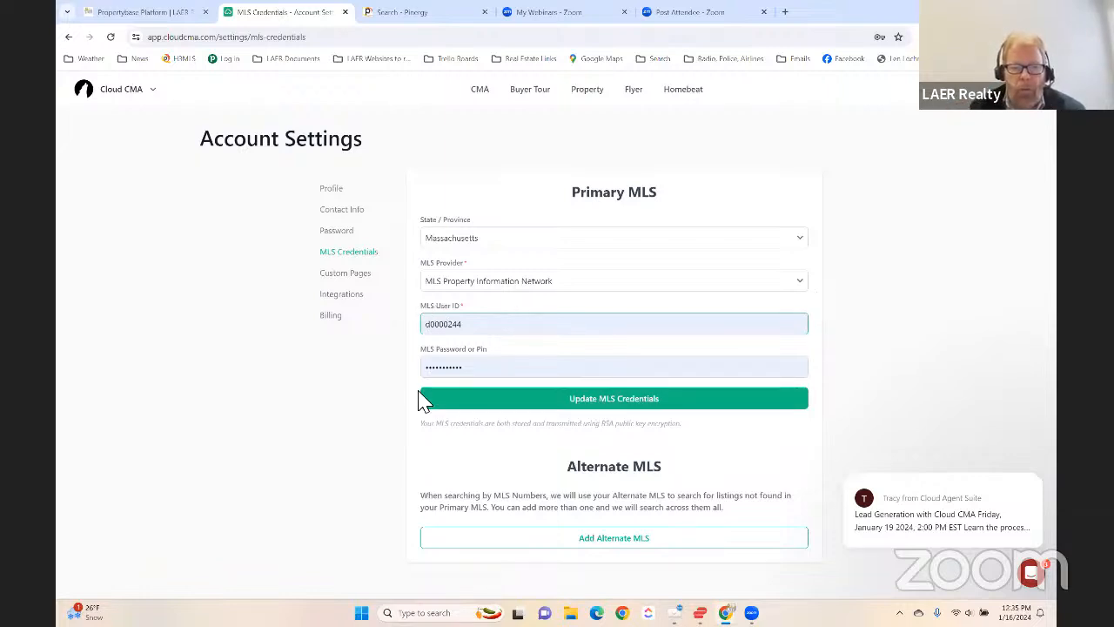
left_click(619, 399)
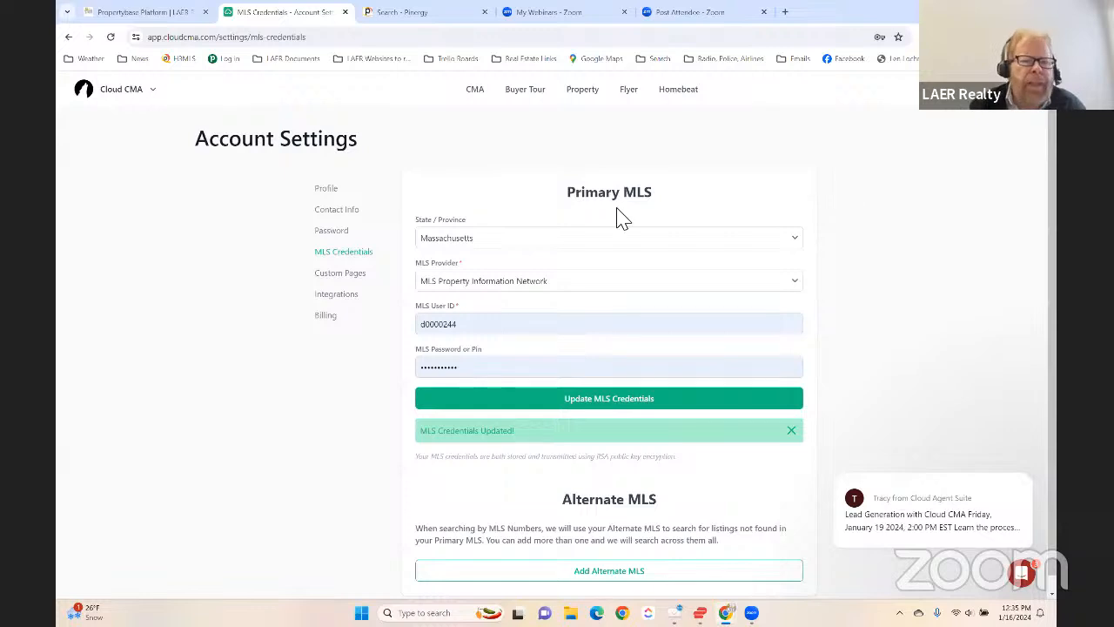
- Change the company name in the profile to LAER Realty Partners and save the profile
left_click(306, 189)
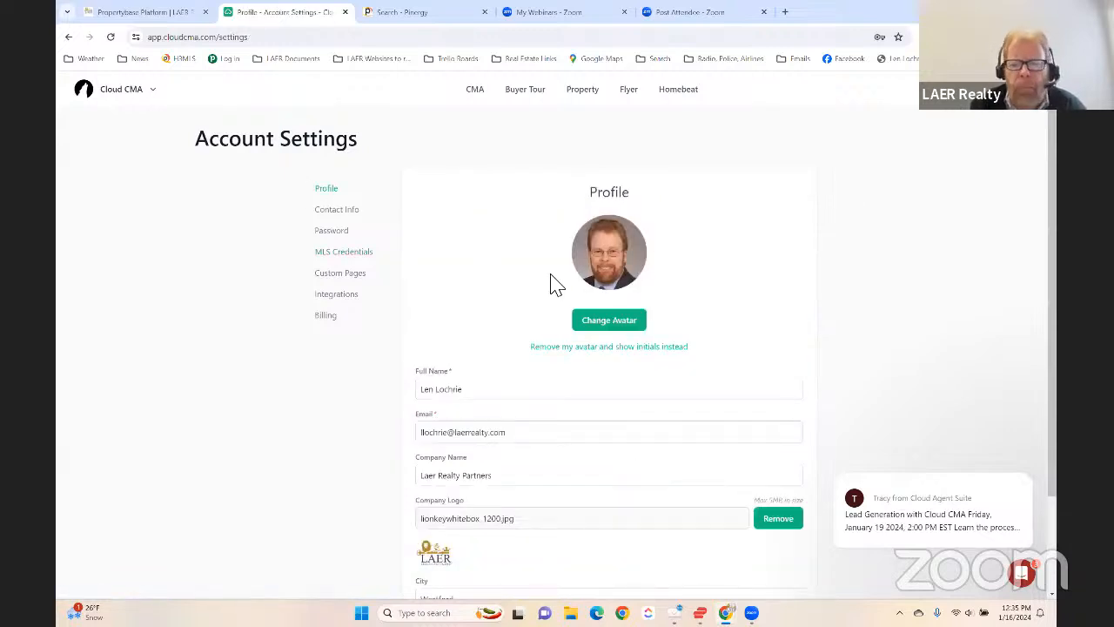
scroll(766, 309, "down", 1)
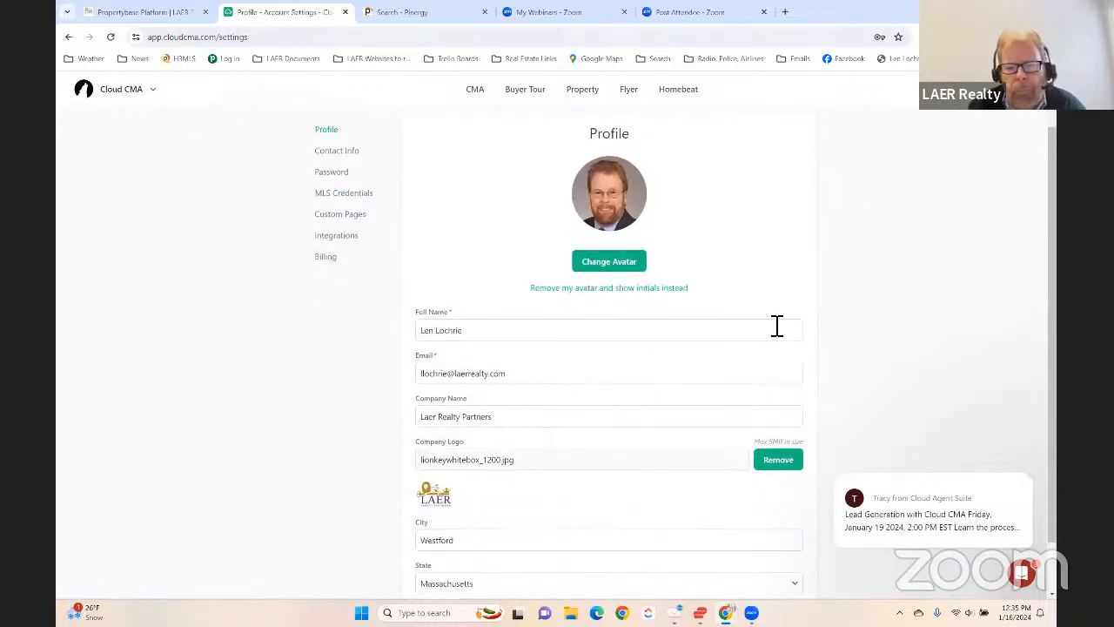
double_click(430, 420)
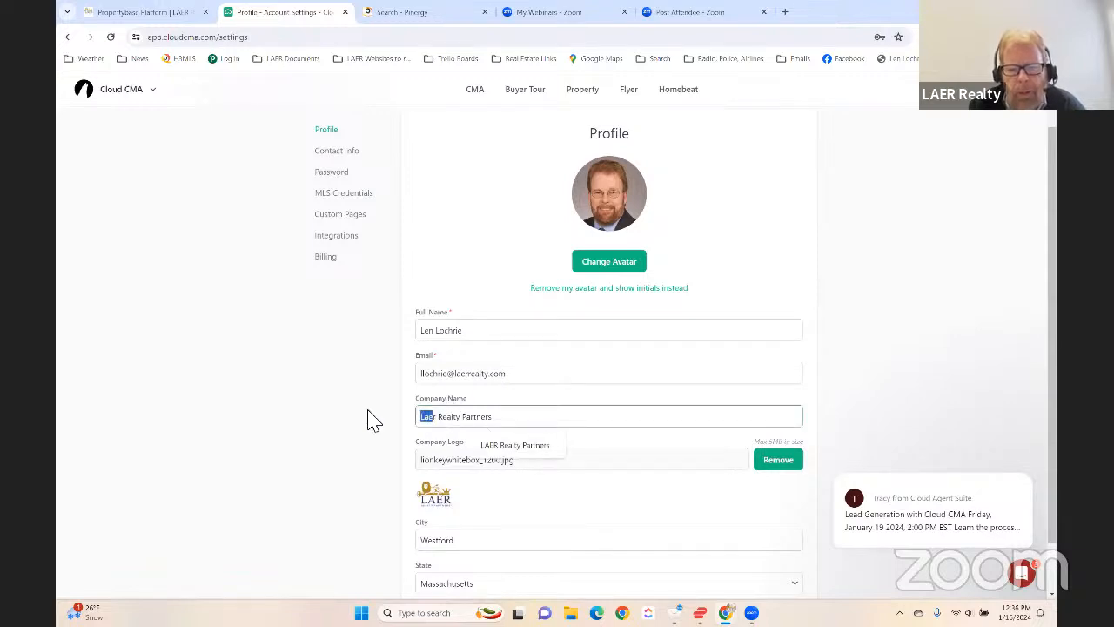
key("BackSpace")
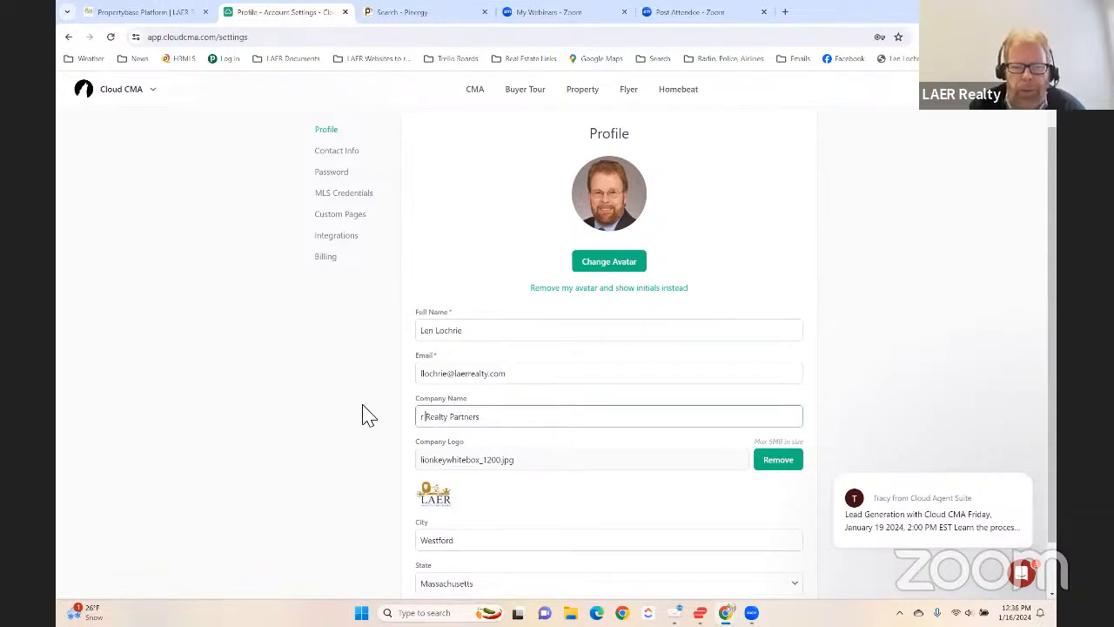
key("Delete")
key("Delete")
type("LAER")
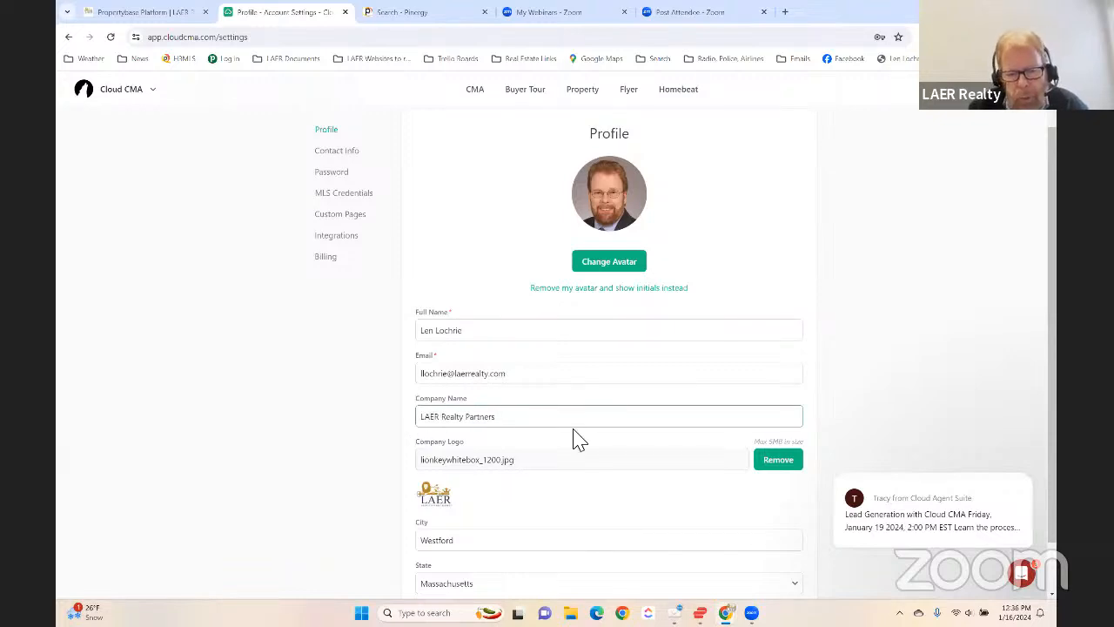
scroll(409, 505, "down", 1)
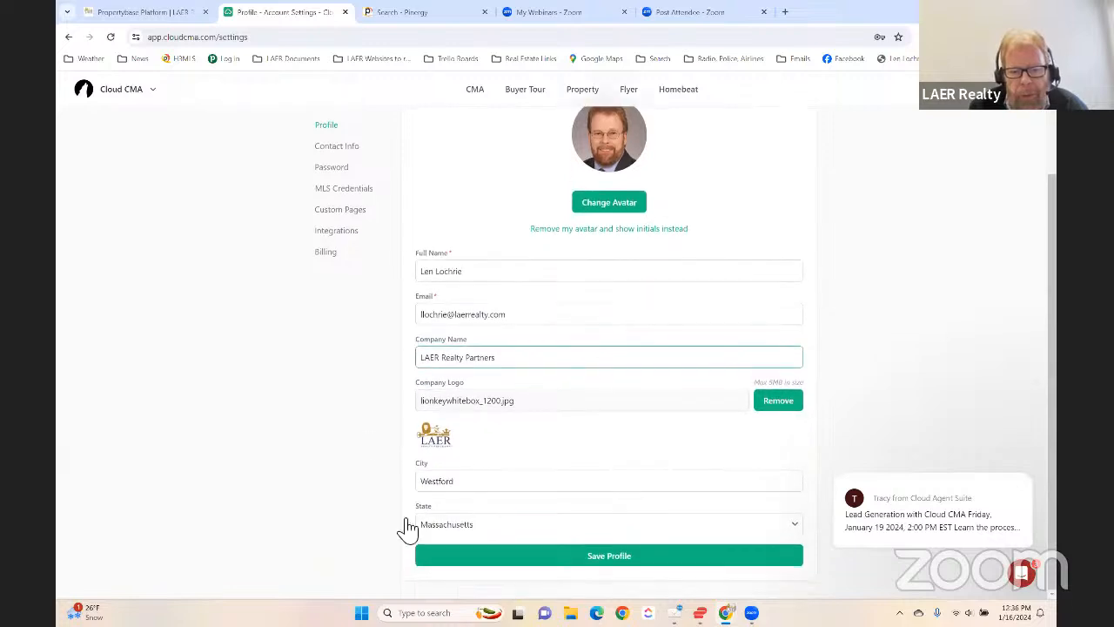
left_click(615, 554)
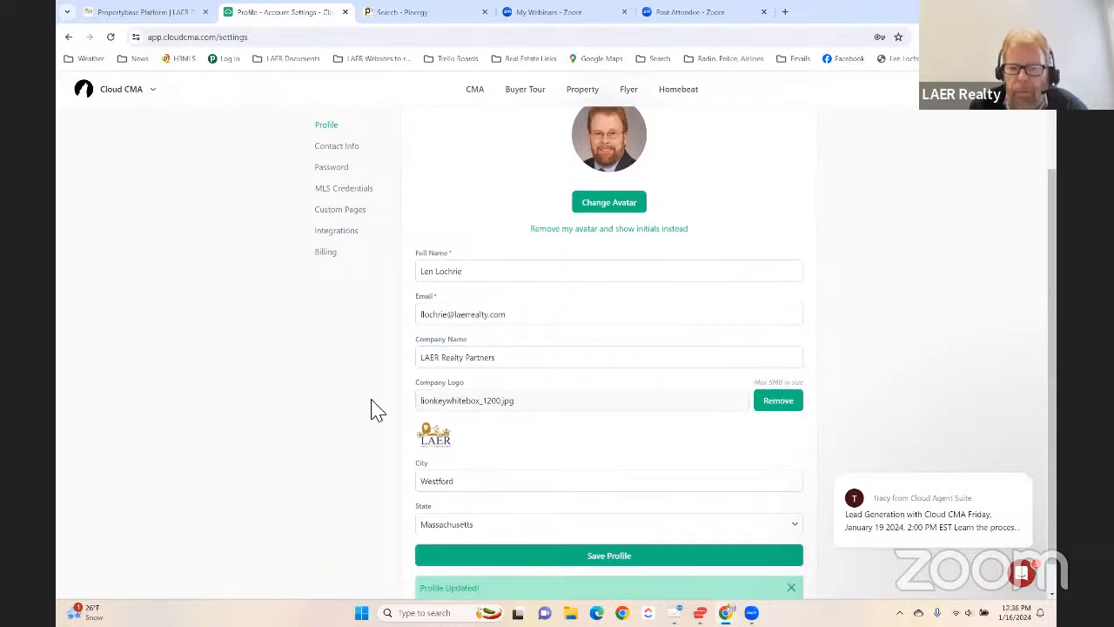
scroll(817, 320, "up", 1)
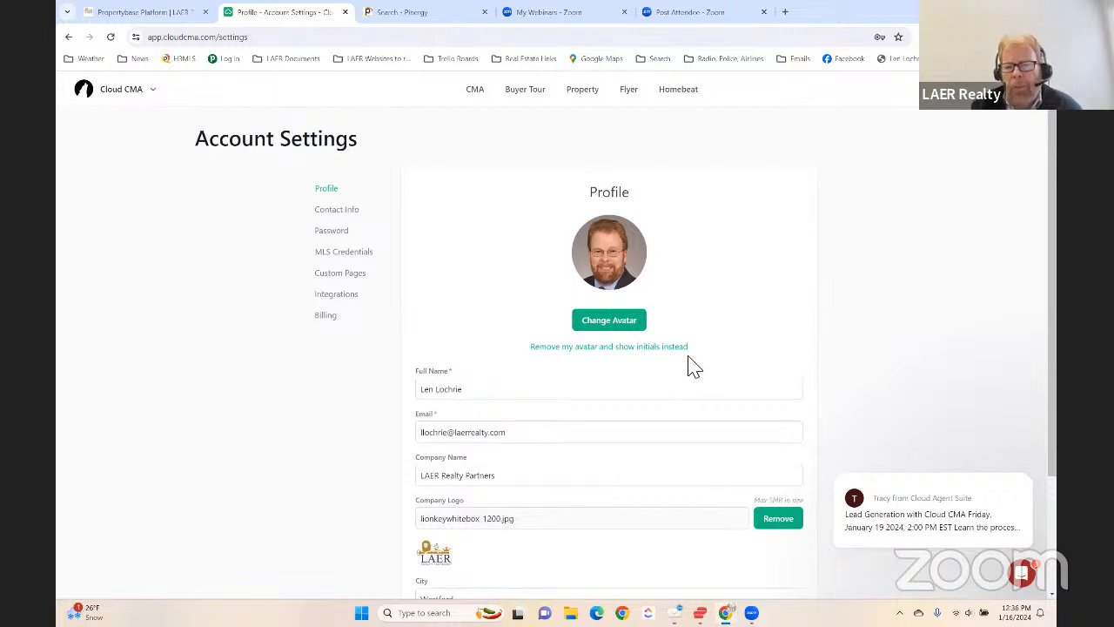
scroll(687, 366, "down", 1)
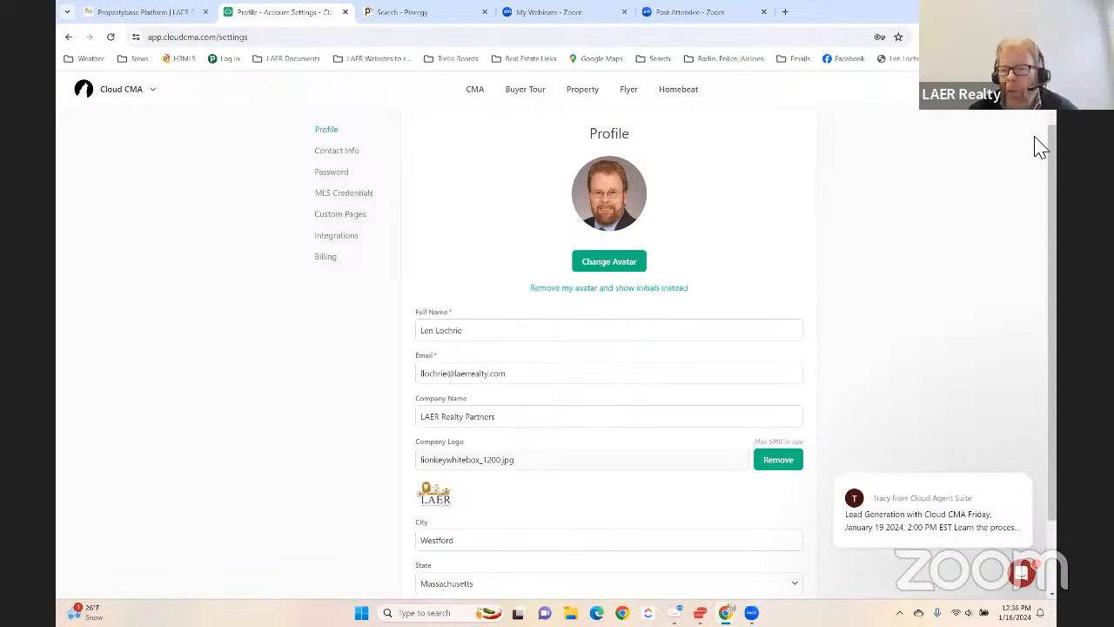
scroll(374, 326, "up", 2)
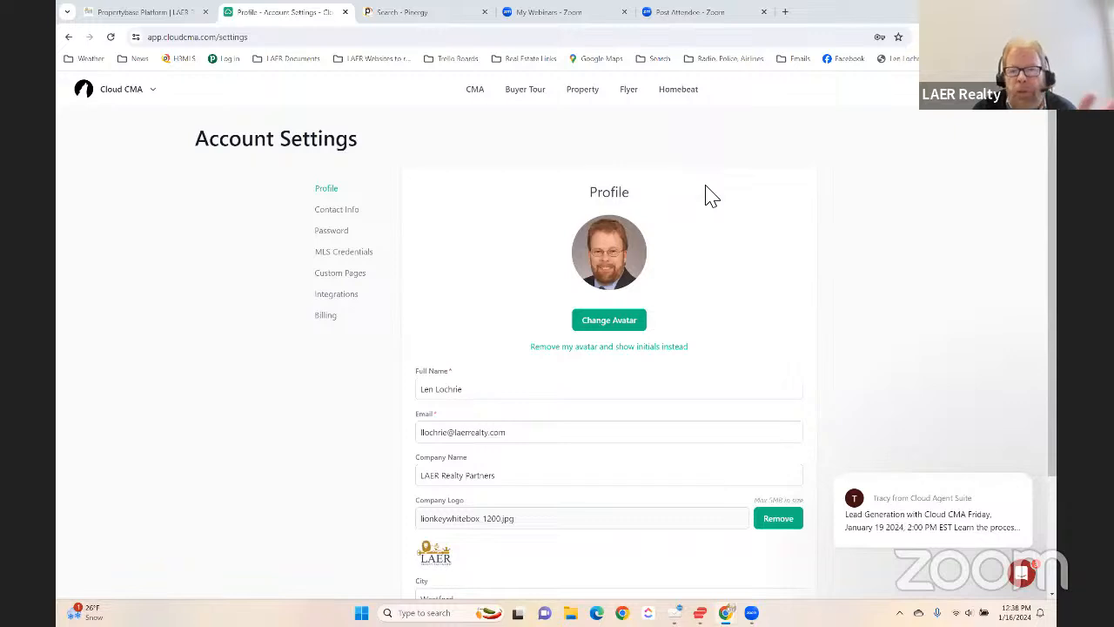
- Open the CMA reports list and view the transaction solutions offered for linking a report, closing the dialog without connecting one
left_click(478, 92)
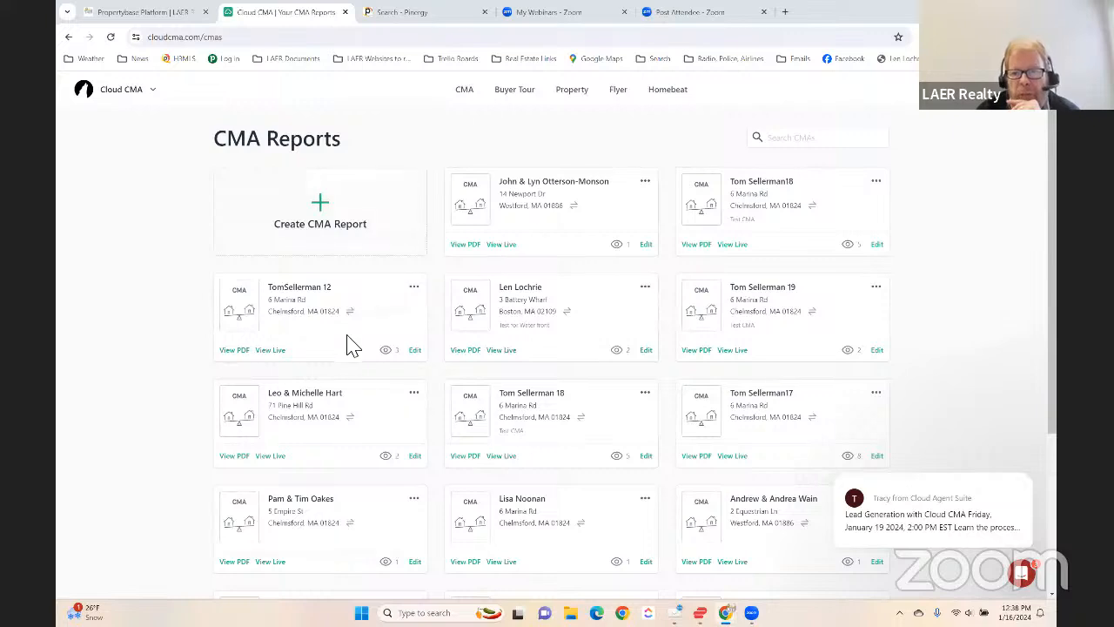
left_click_drag(346, 335, 492, 414)
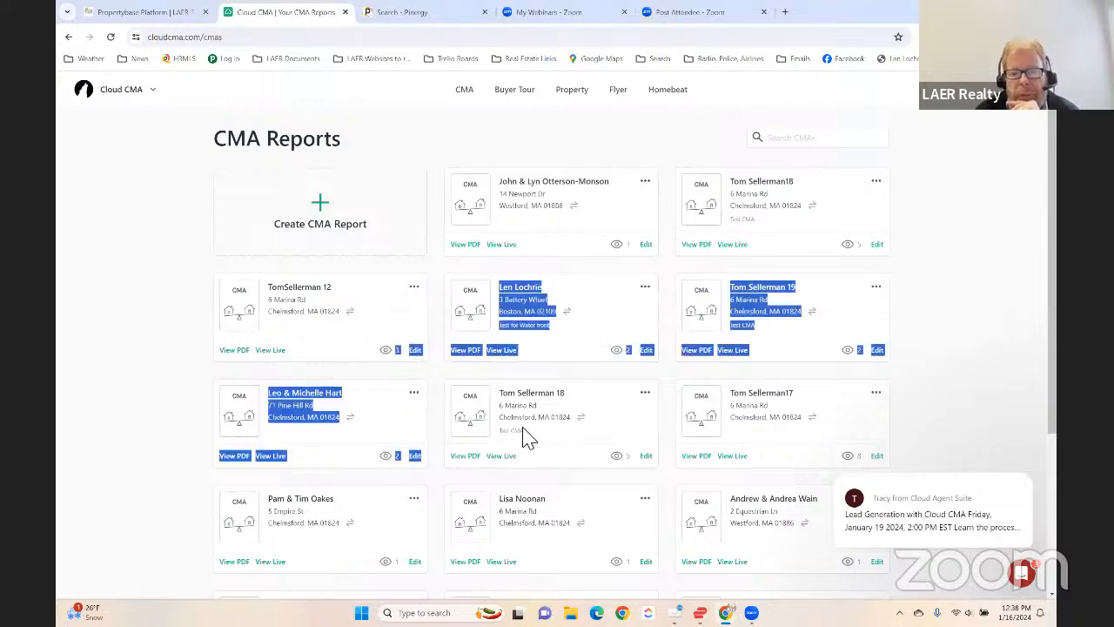
left_click(816, 316)
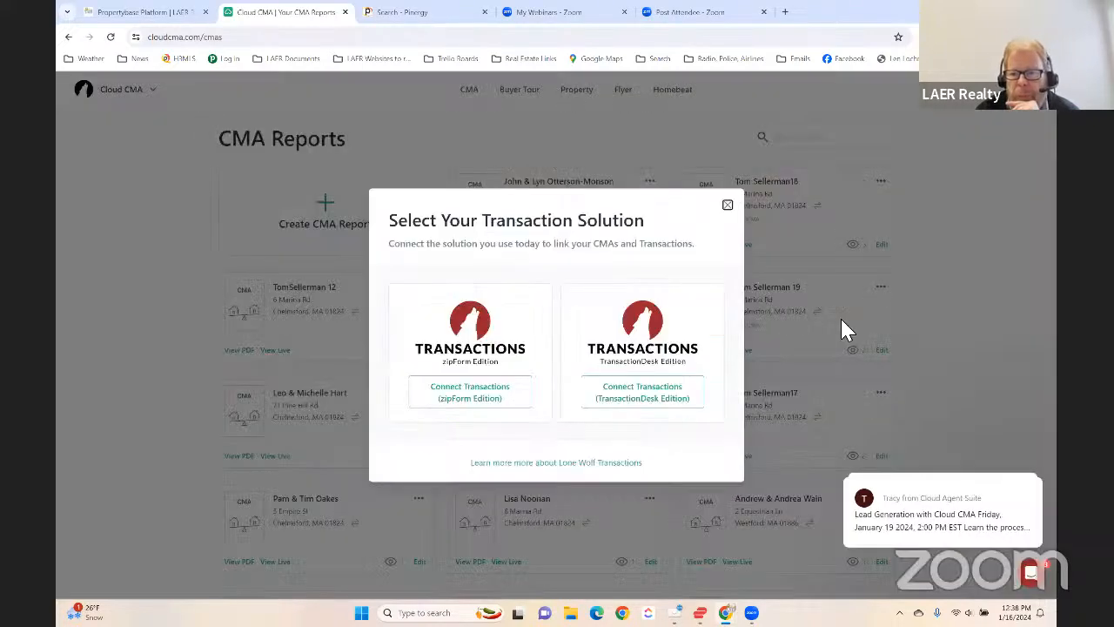
left_click(728, 208)
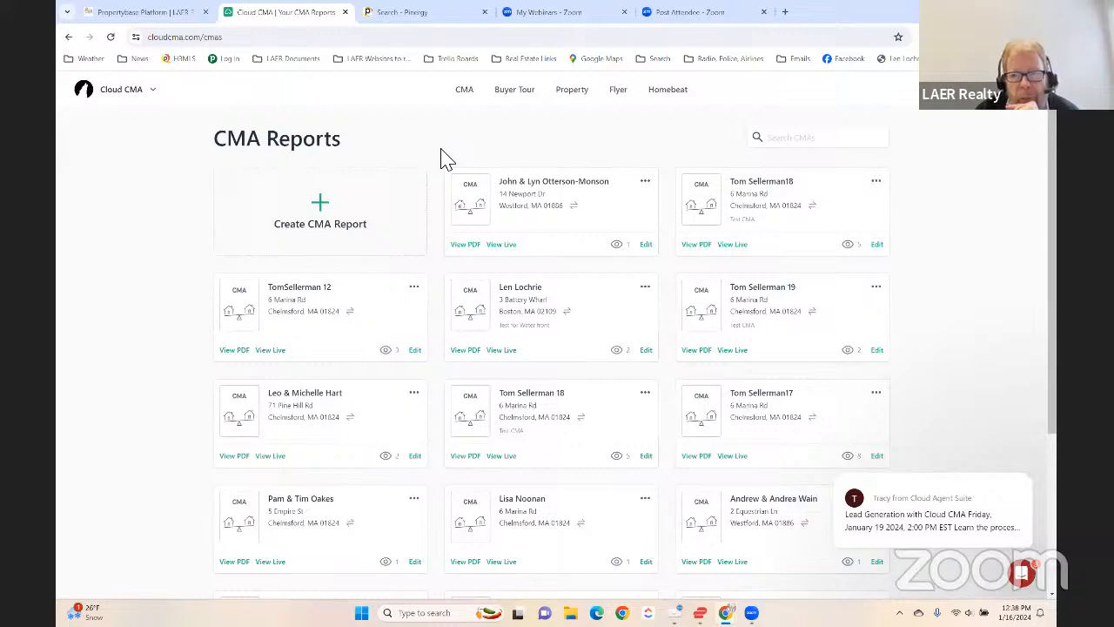
- Switch to the Pinergy search and add the Under Agreement, Sold and Contingent statuses to the single-family search criteria
left_click(412, 20)
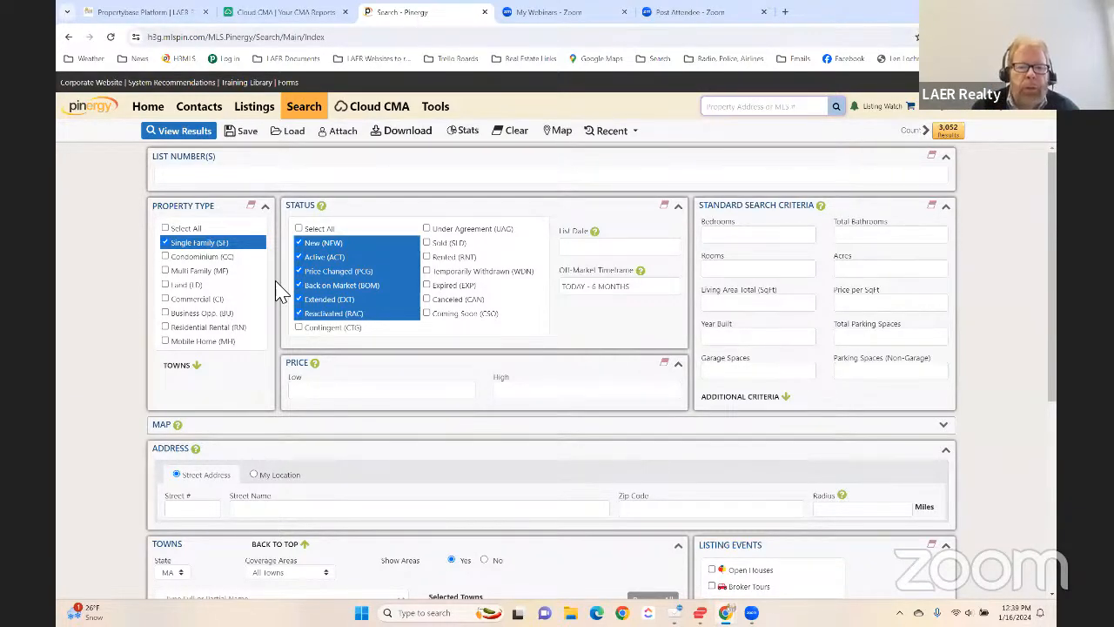
left_click(428, 229)
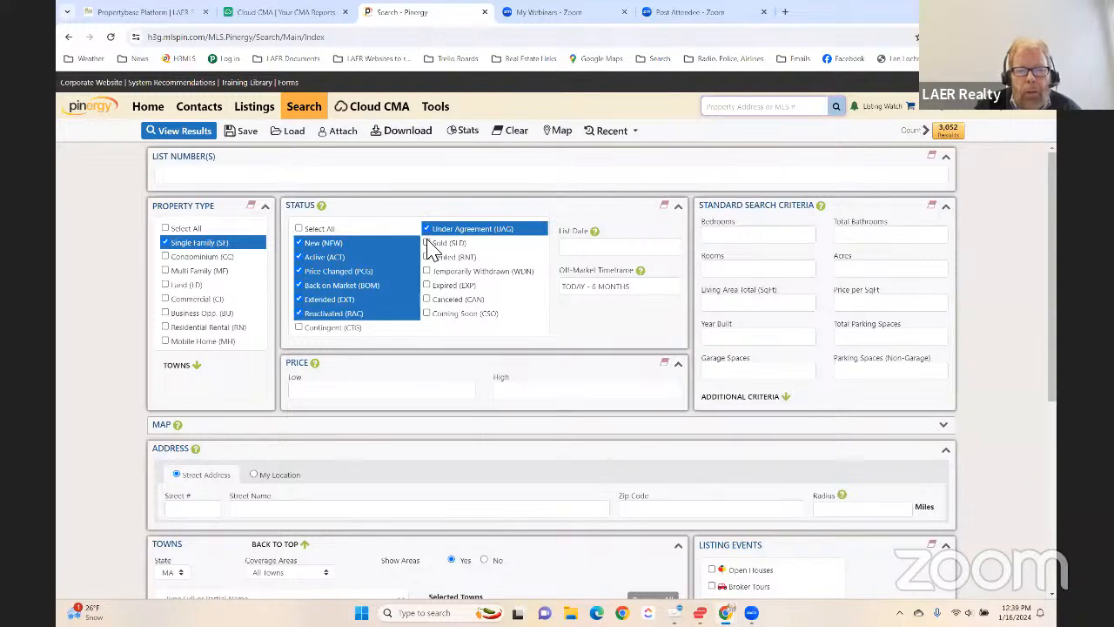
left_click(430, 244)
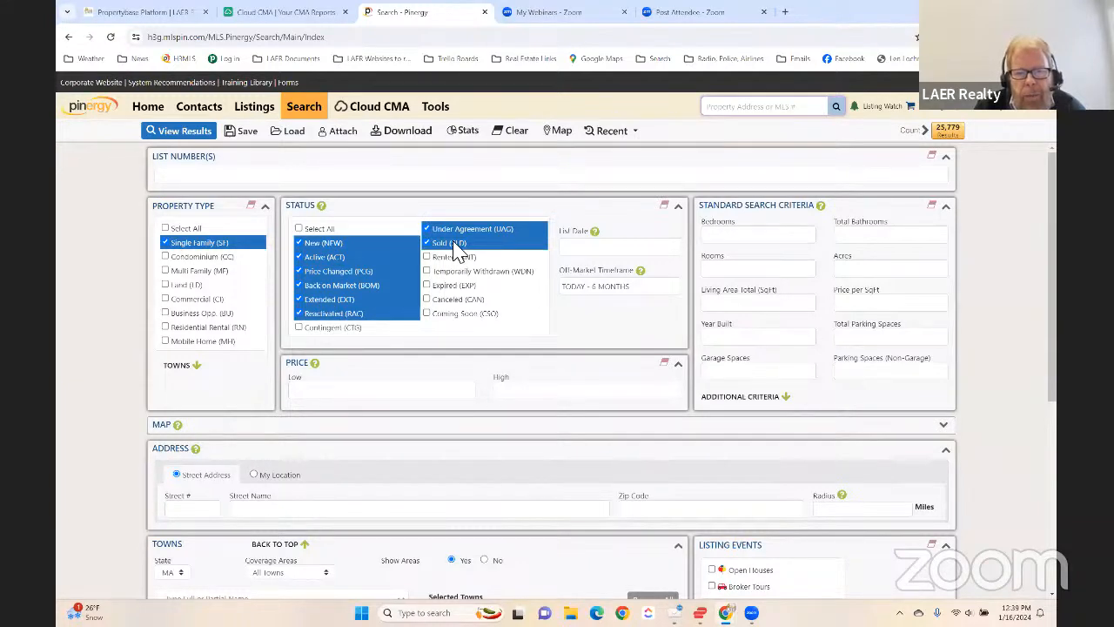
left_click(299, 328)
- Filter the town list for westford and add Westford, MA to the selected towns
scroll(122, 342, "down", 1)
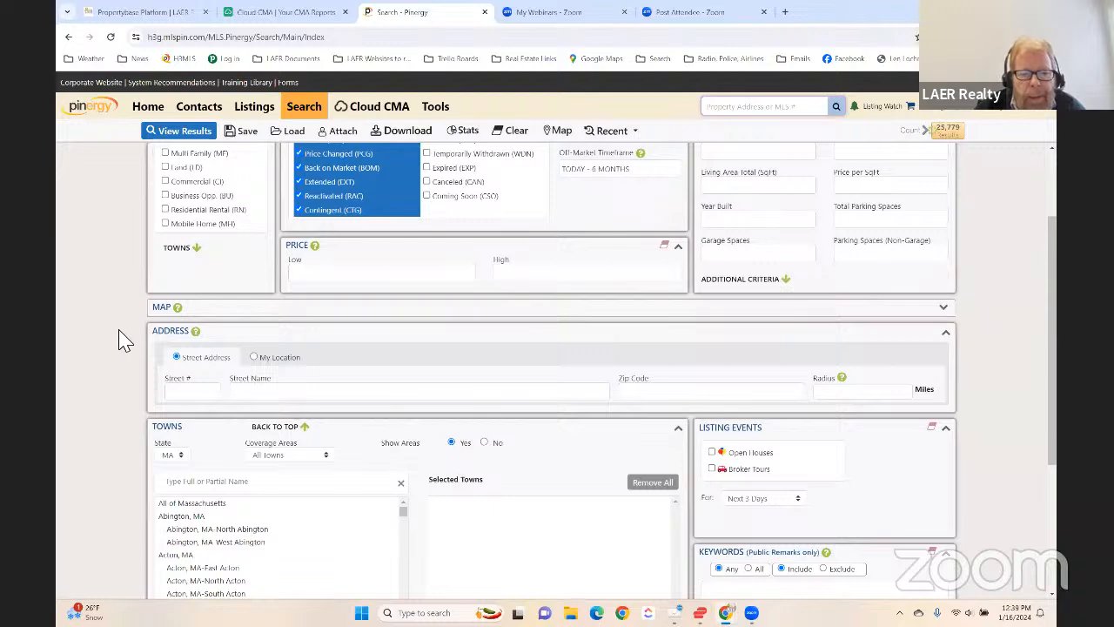
scroll(119, 337, "down", 2)
left_click(224, 305)
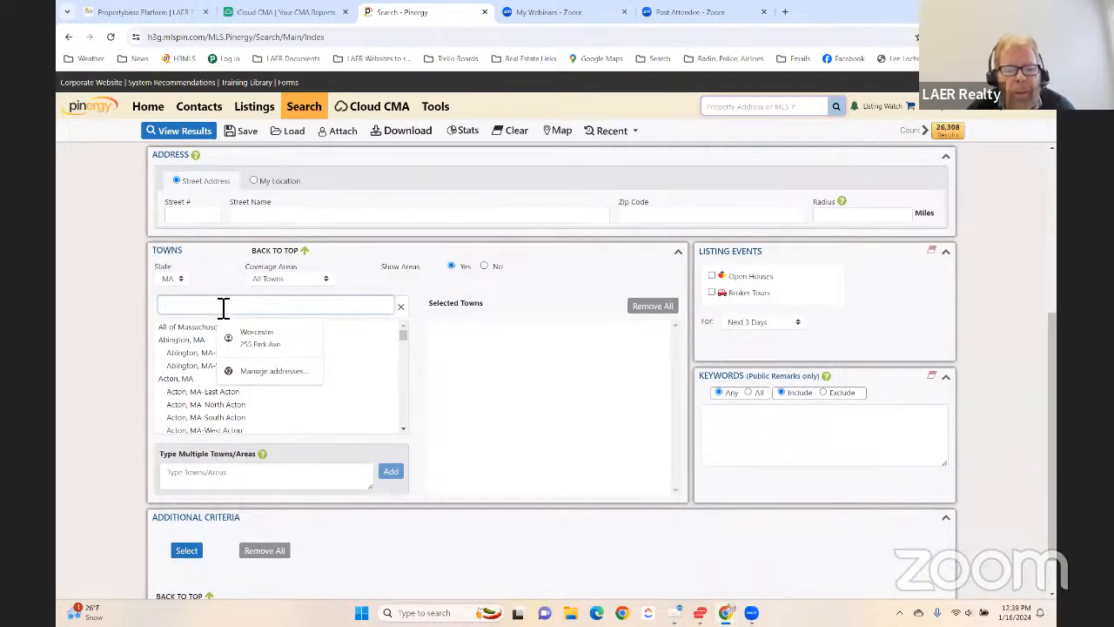
type("west")
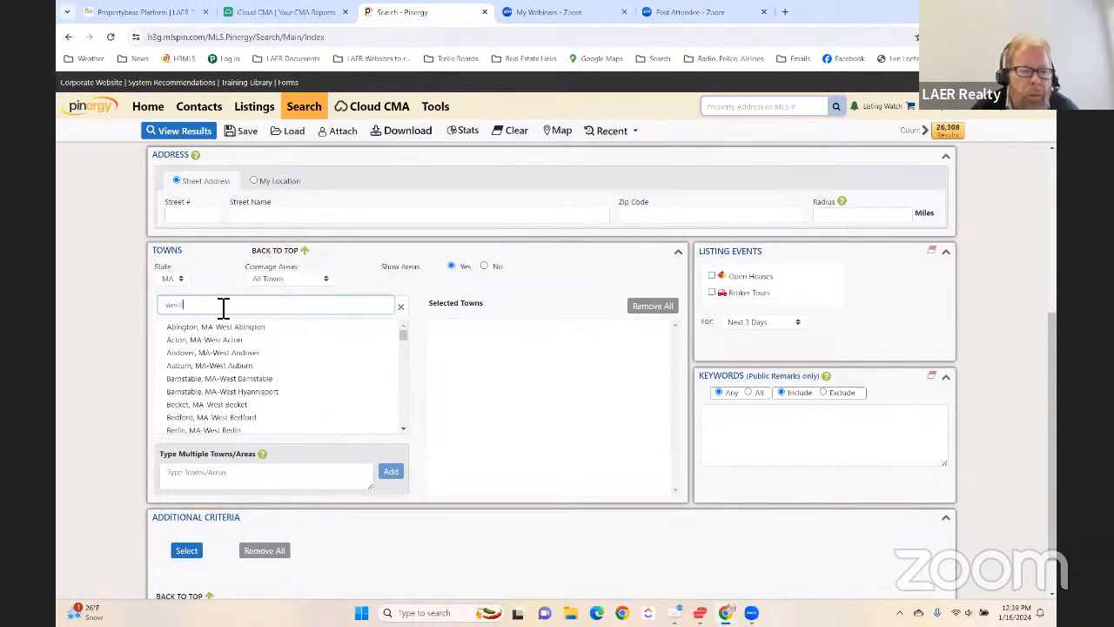
type("ford")
left_click(187, 329)
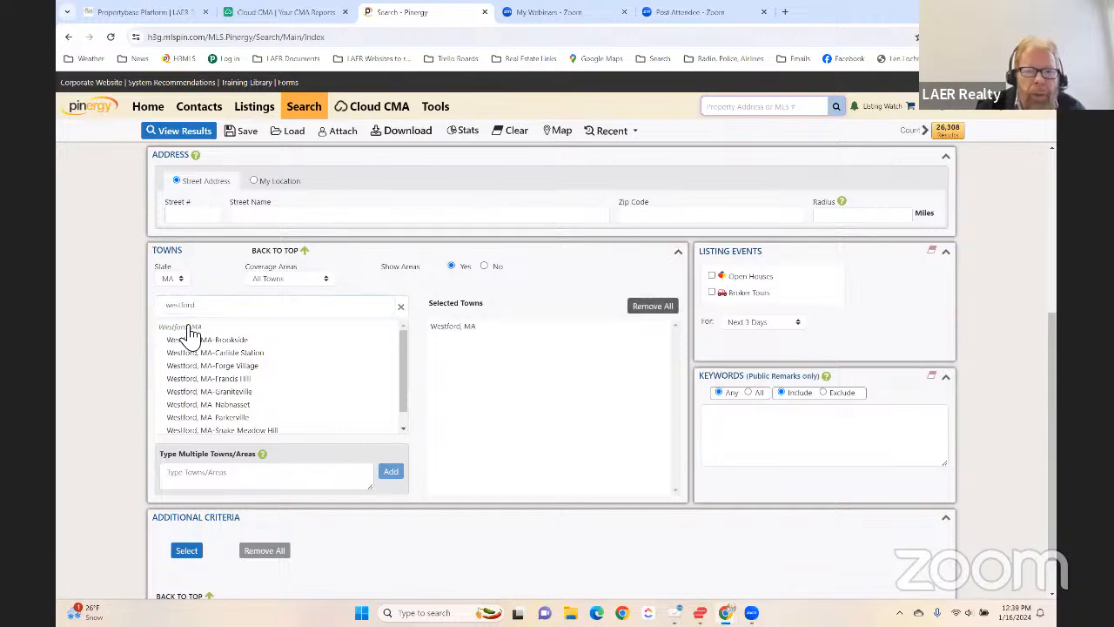
- Set the price range from 700 to 900 and open the matching listings
scroll(520, 300, "up", 4)
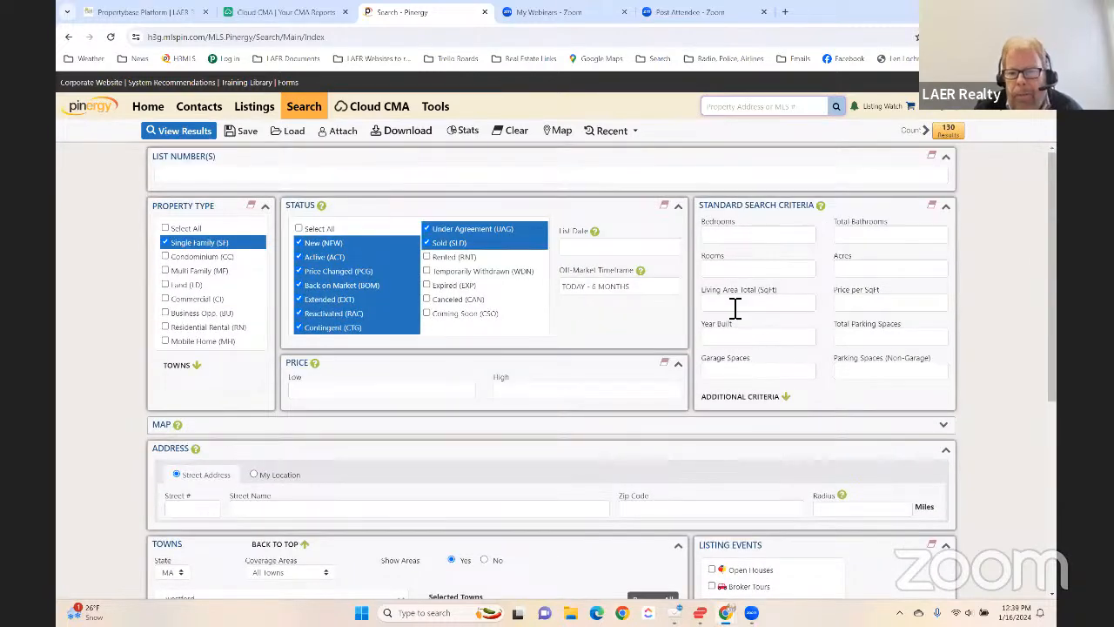
left_click(377, 391)
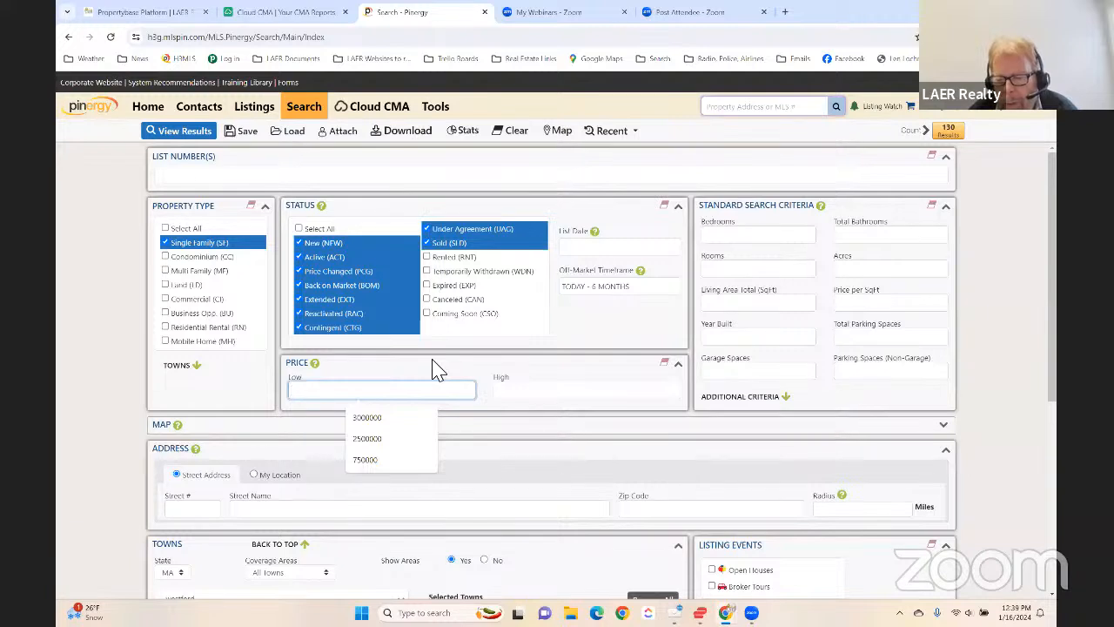
type("700")
key("Tab")
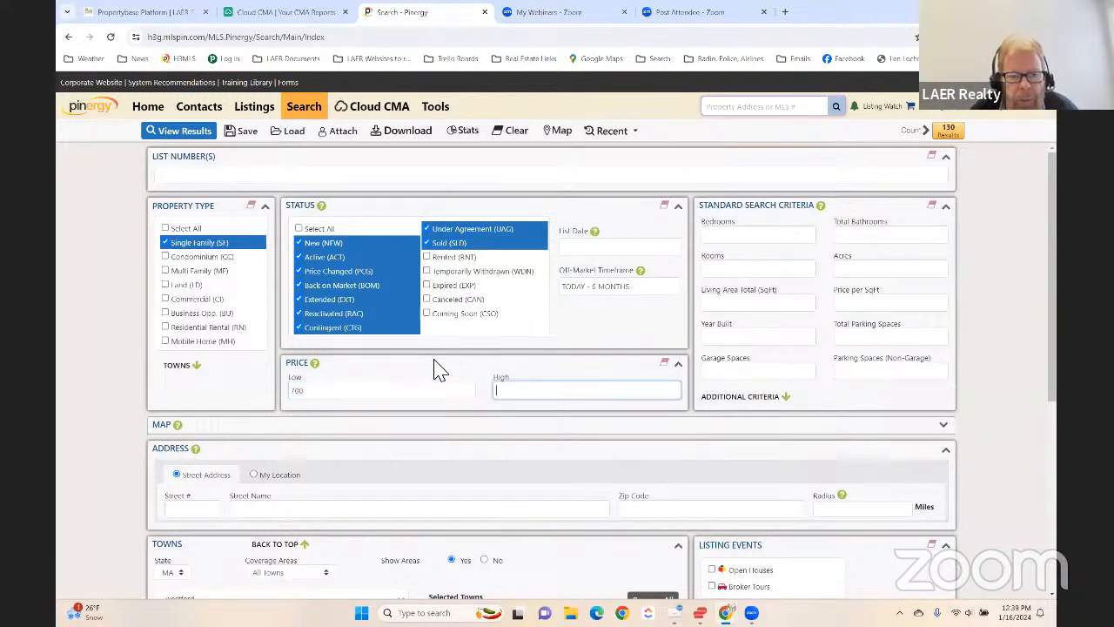
type("900")
key("Tab")
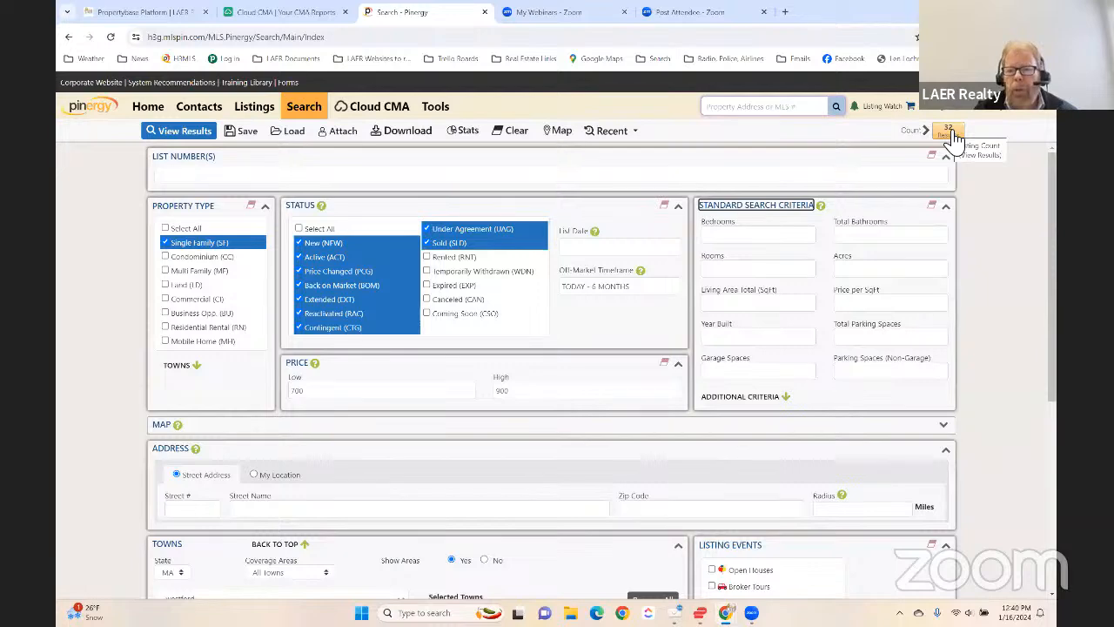
left_click(953, 137)
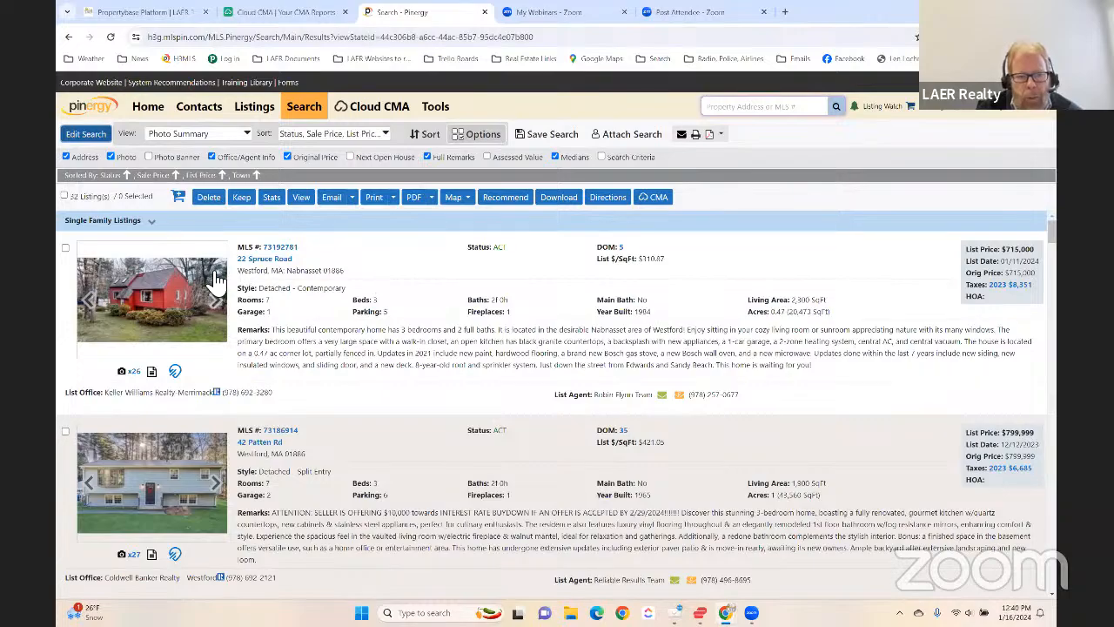
- Review the active, under-agreement and sold Westford listings in the results, comparing their styles, sizes and prices
scroll(318, 285, "down", 10)
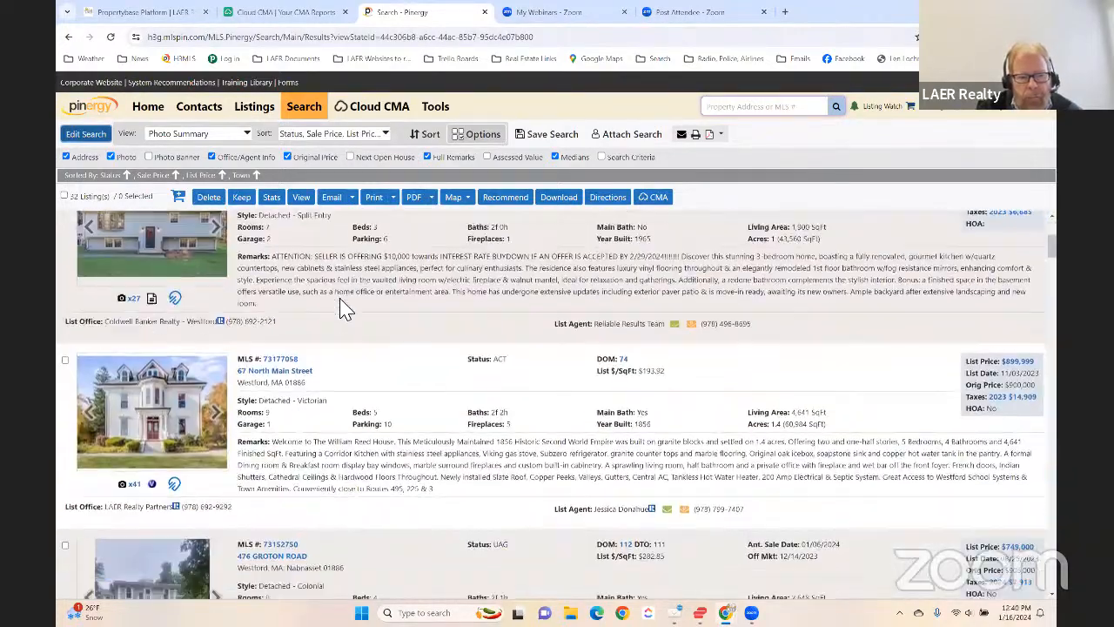
scroll(347, 312, "down", 10)
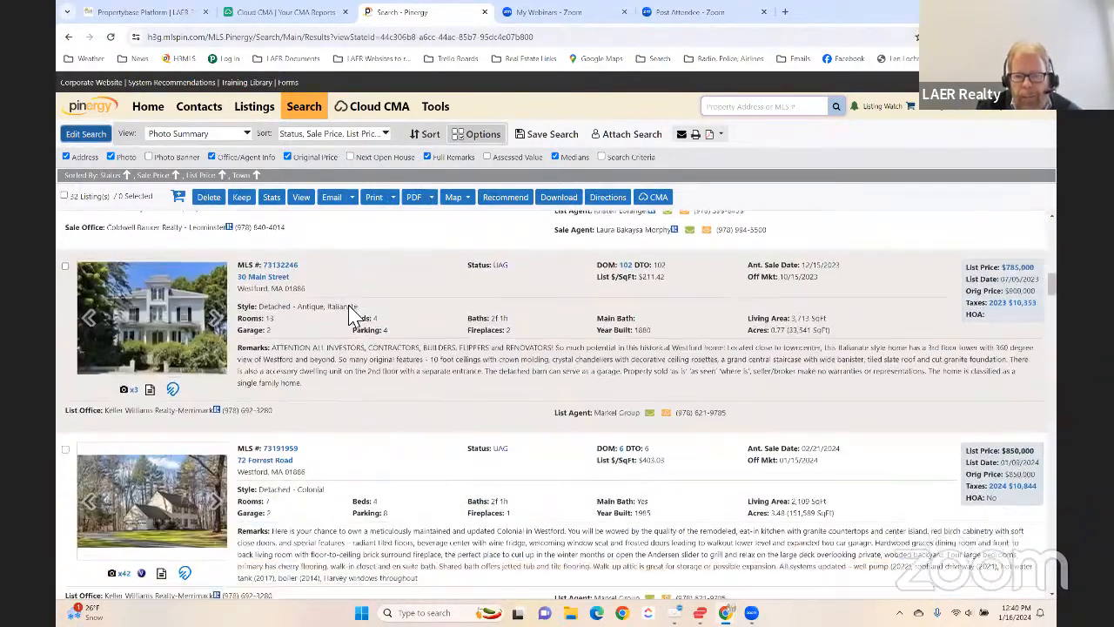
scroll(349, 313, "down", 5)
scroll(349, 314, "up", 5)
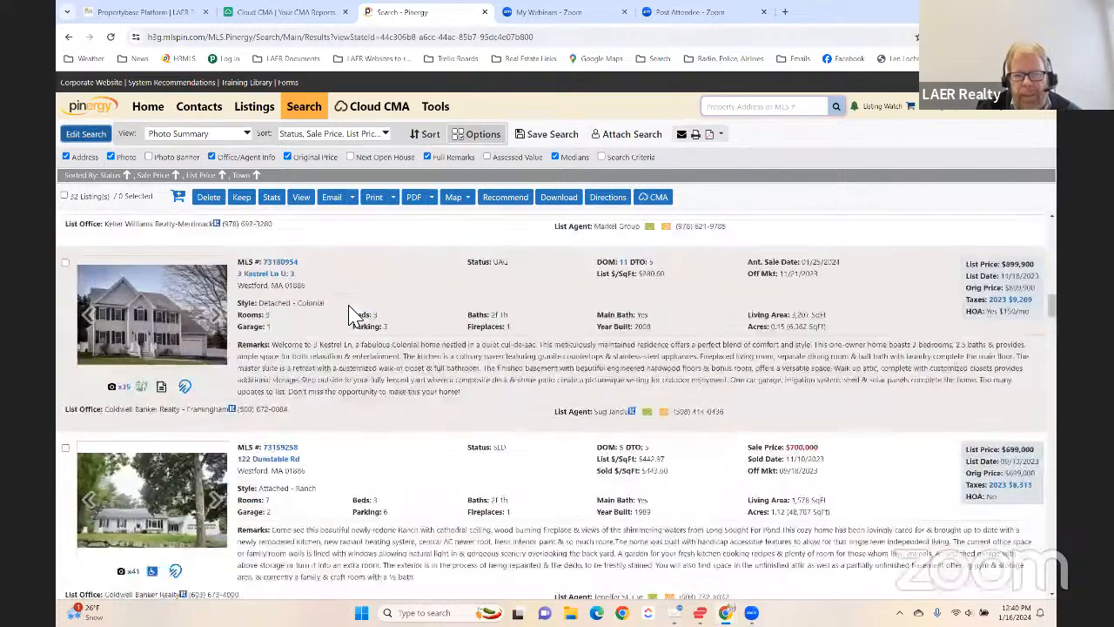
scroll(353, 314, "down", 10)
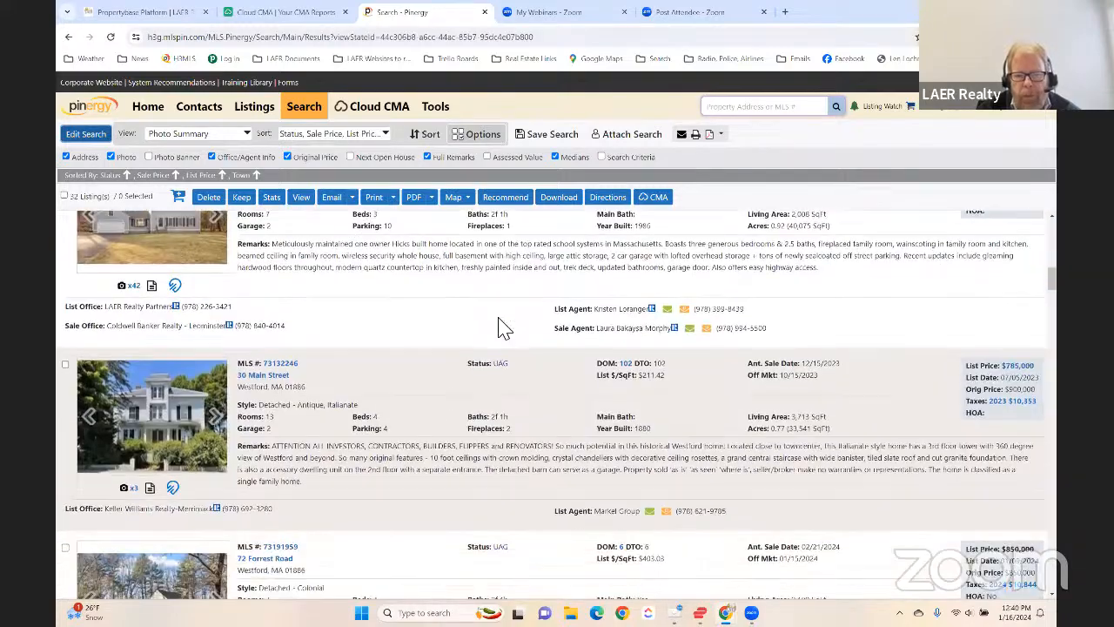
scroll(514, 344, "up", 3)
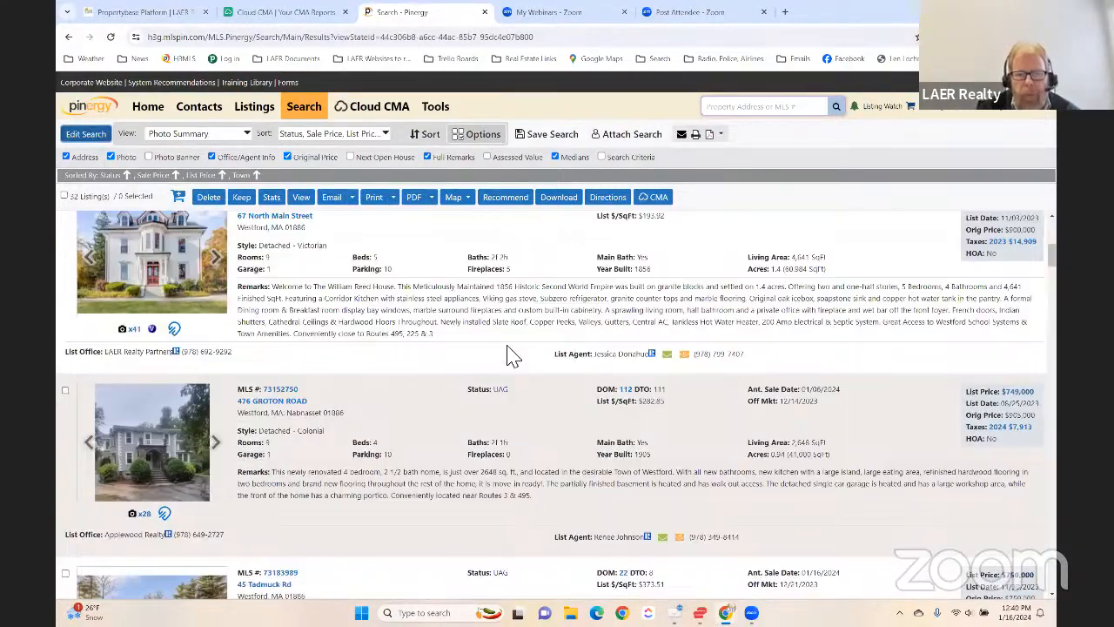
scroll(522, 358, "up", 3)
scroll(501, 396, "down", 2)
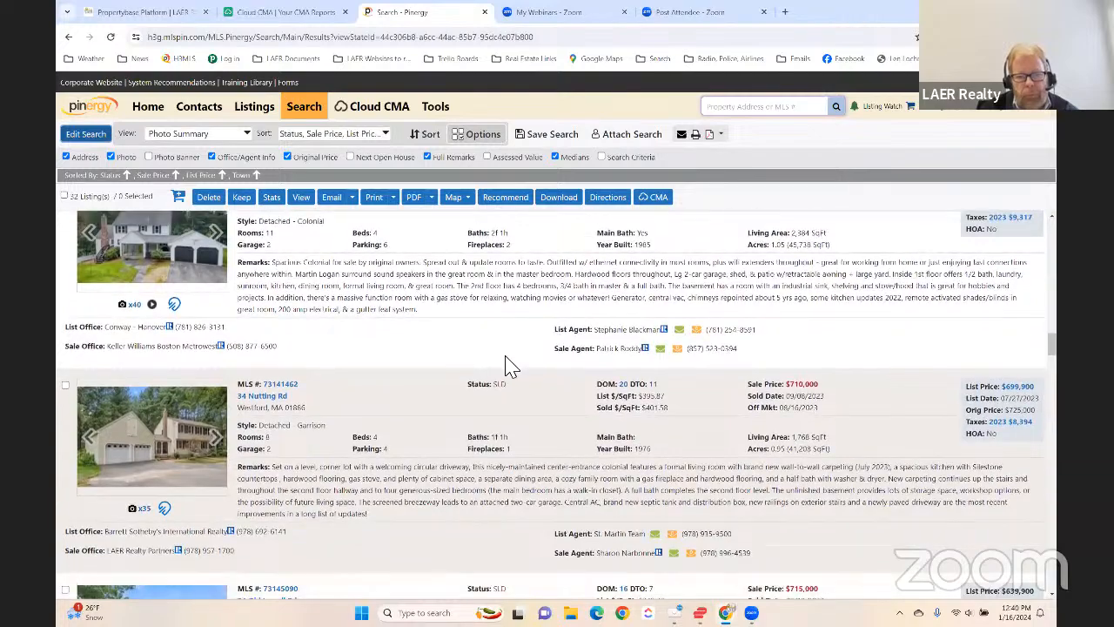
scroll(513, 361, "down", 5)
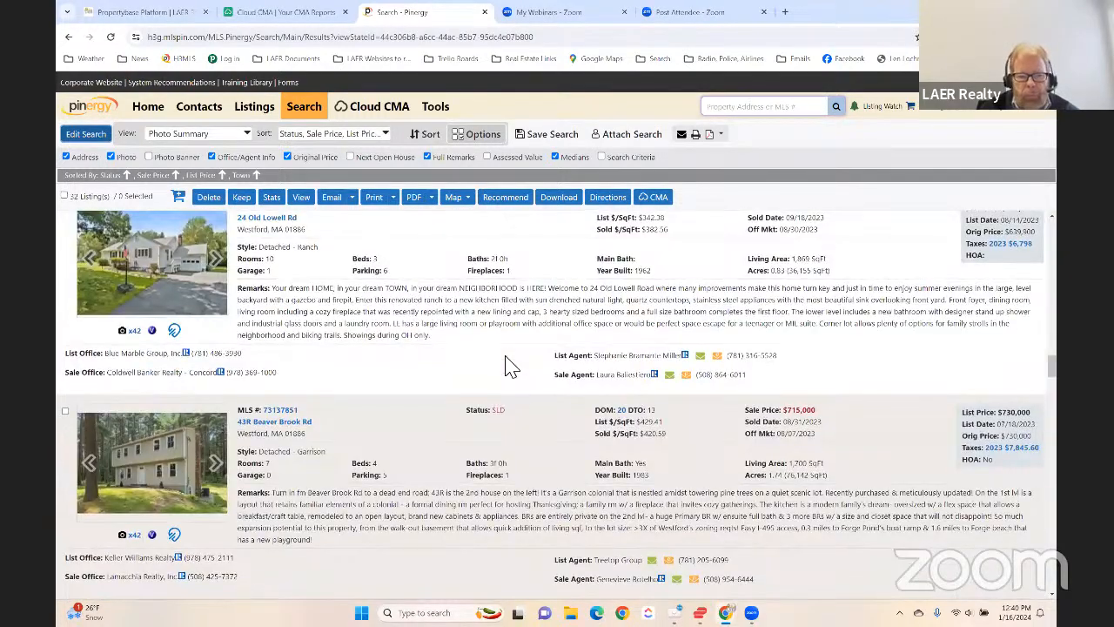
scroll(512, 366, "down", 10)
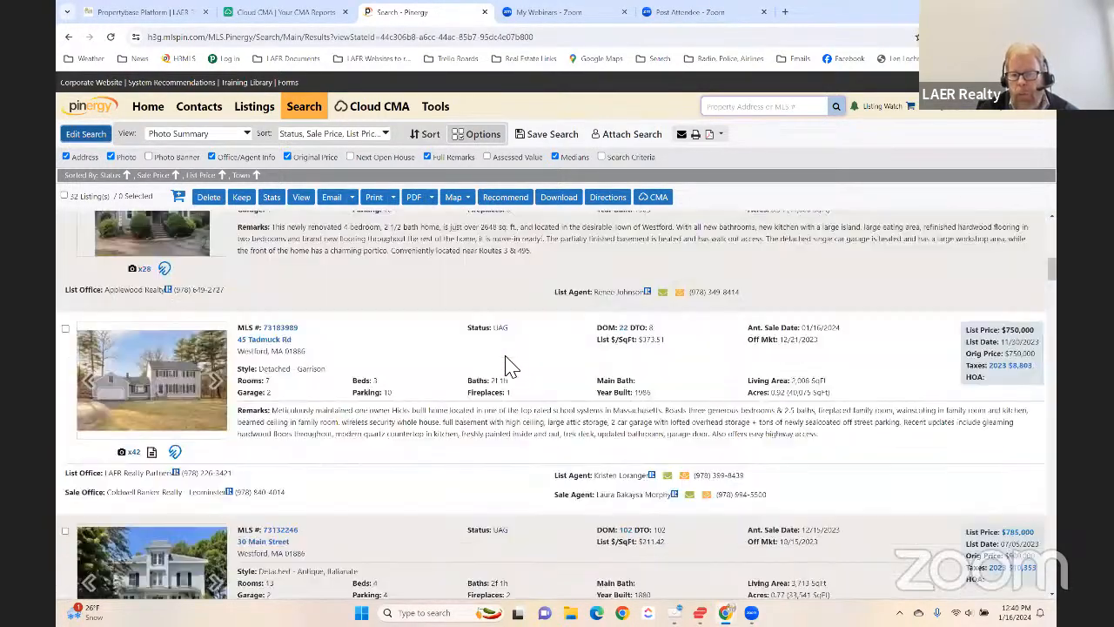
scroll(512, 366, "up", 1)
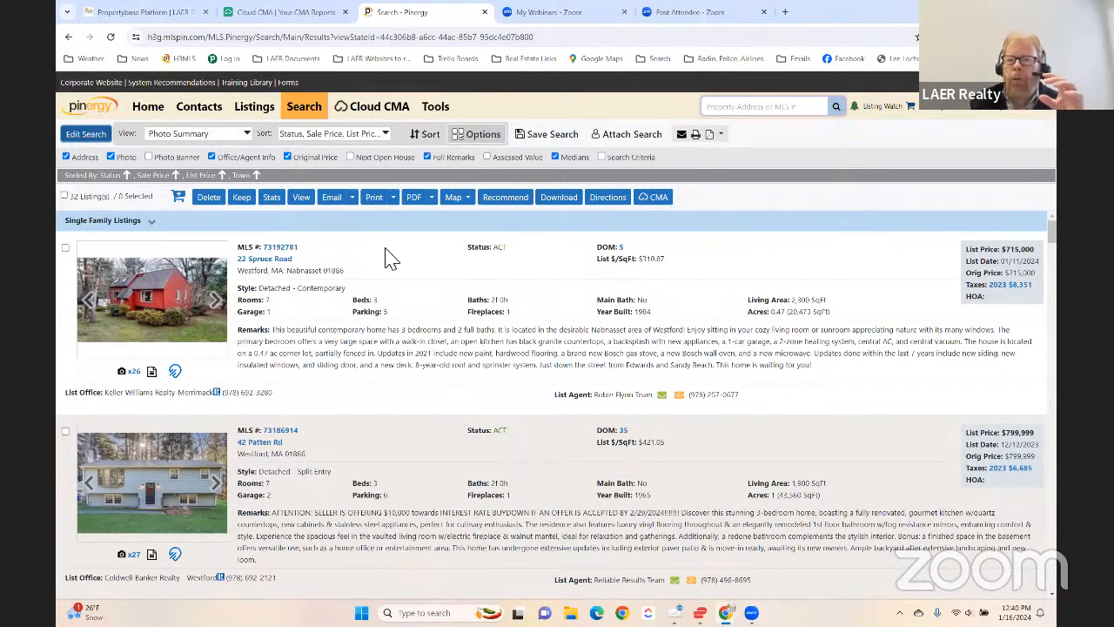
scroll(403, 264, "down", 2)
scroll(398, 269, "up", 2)
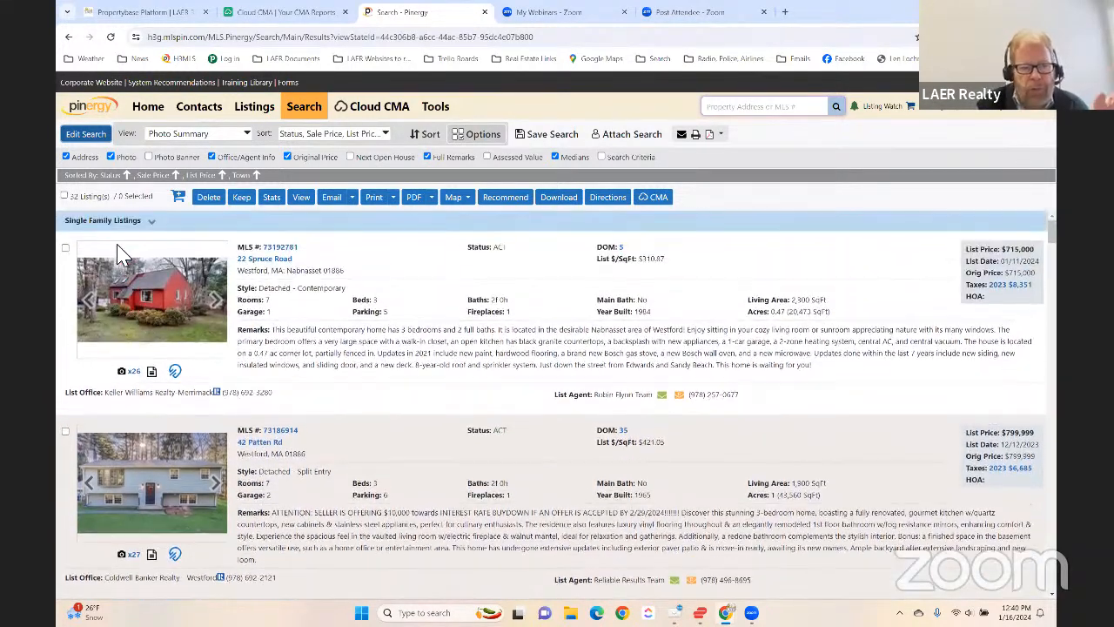
- Select the three active listings priced at $715,000, $799,999 and $899,999 as comparables
left_click(64, 247)
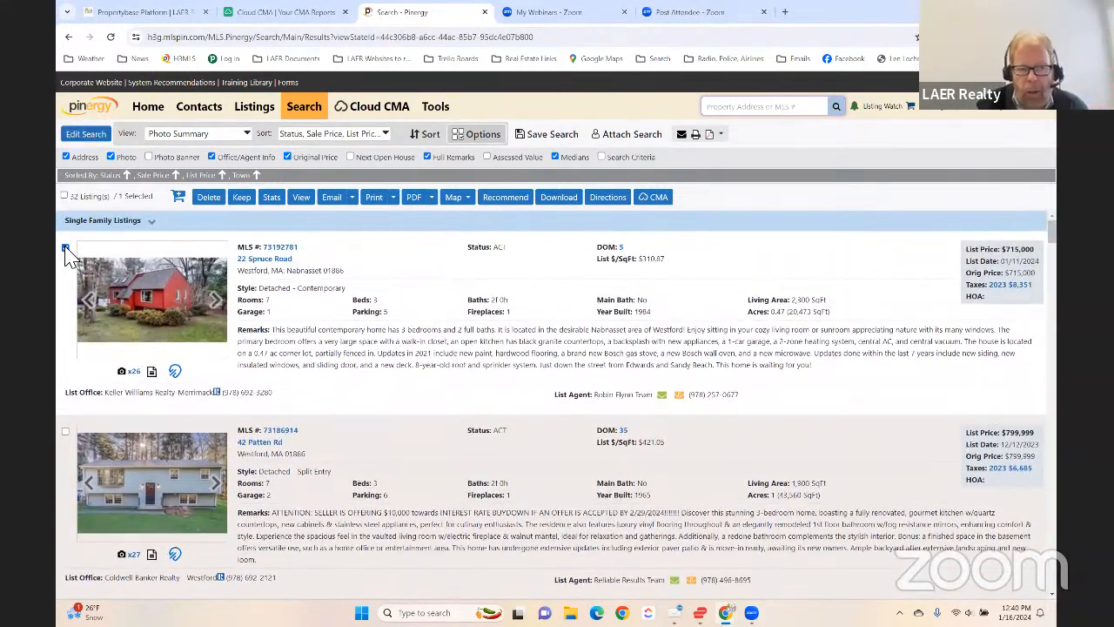
left_click(65, 430)
scroll(69, 440, "down", 2)
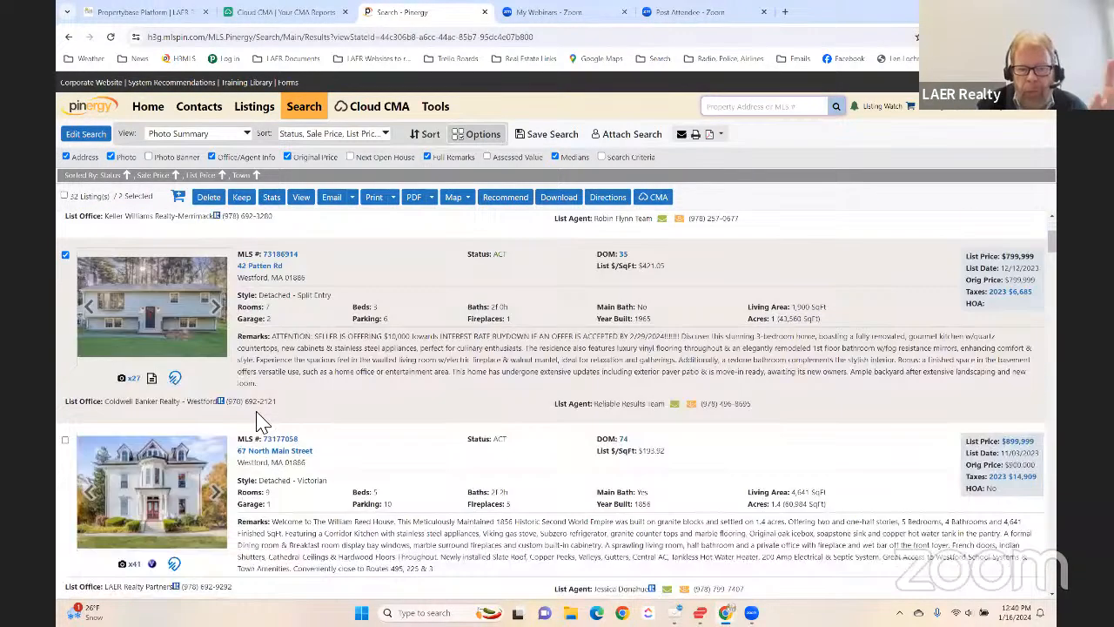
left_click(65, 439)
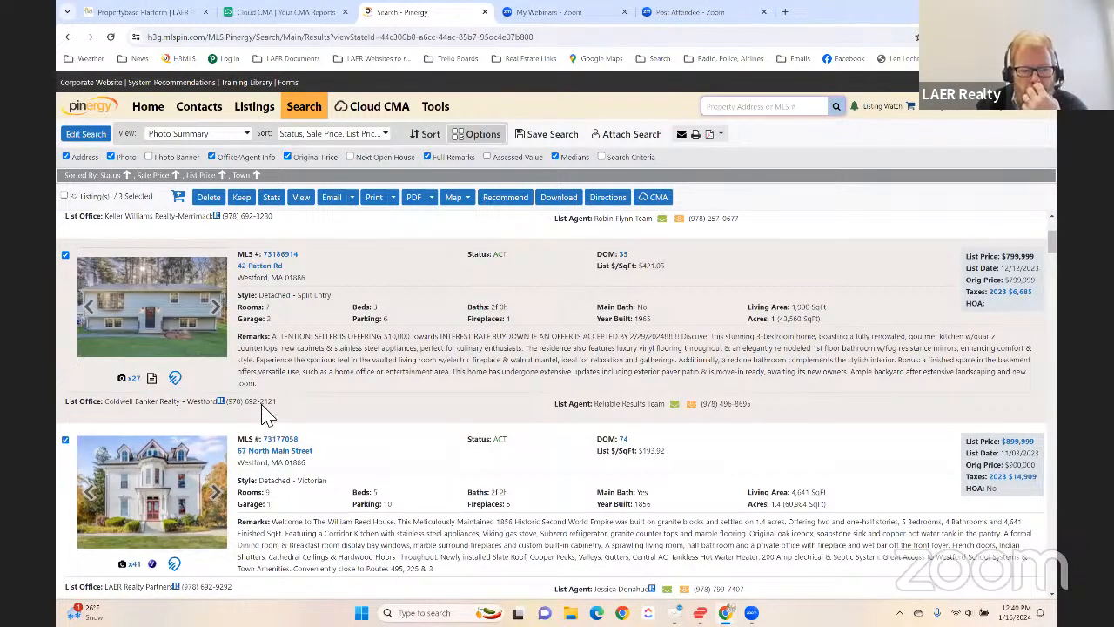
- Add the under-agreement Garrison listed at $750,000 to the selected comparables
scroll(267, 405, "down", 2)
scroll(306, 404, "down", 3)
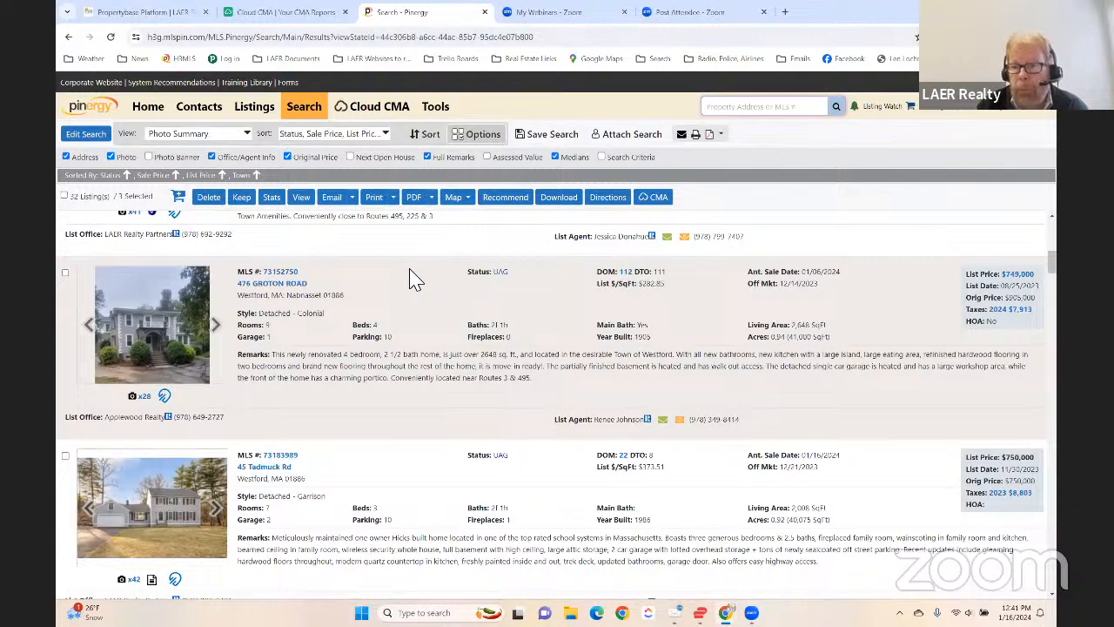
scroll(410, 278, "down", 1)
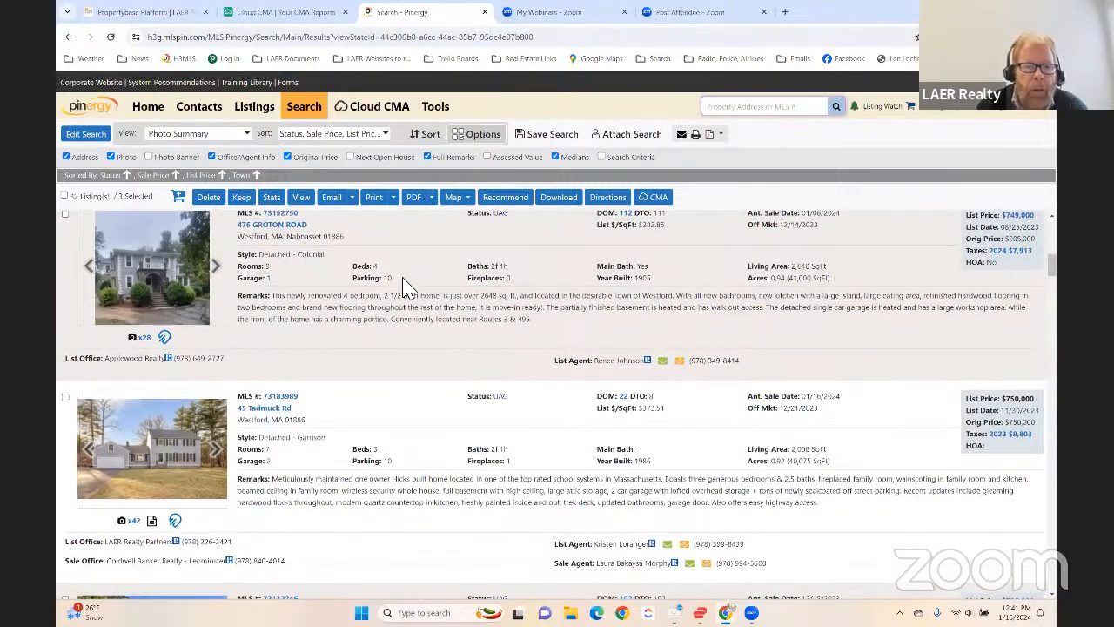
scroll(348, 320, "down", 3)
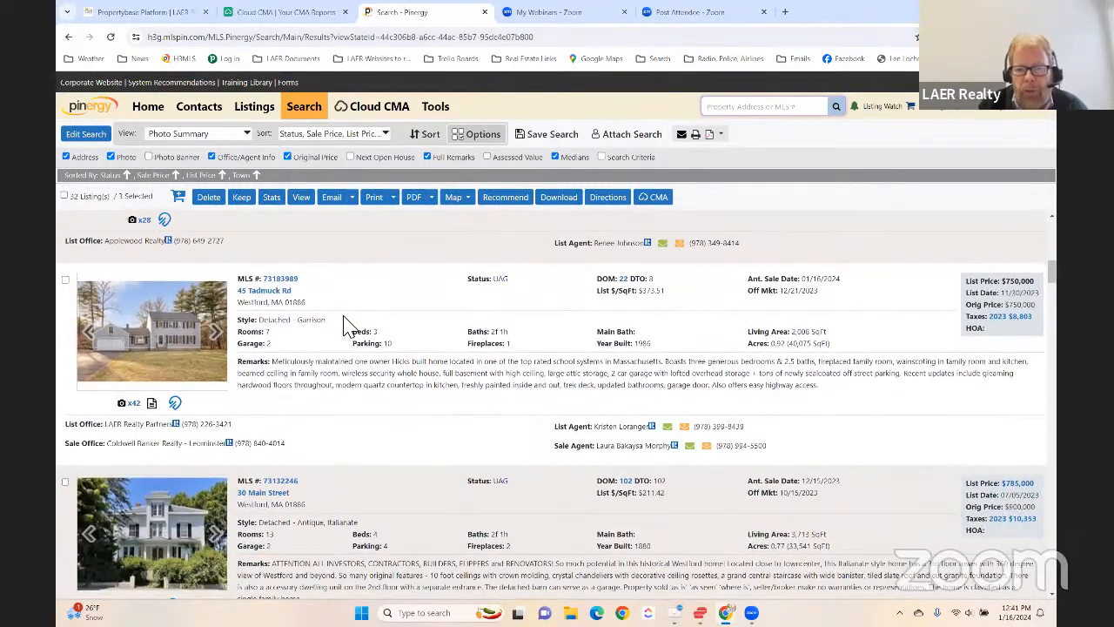
scroll(353, 323, "down", 1)
scroll(356, 324, "up", 1)
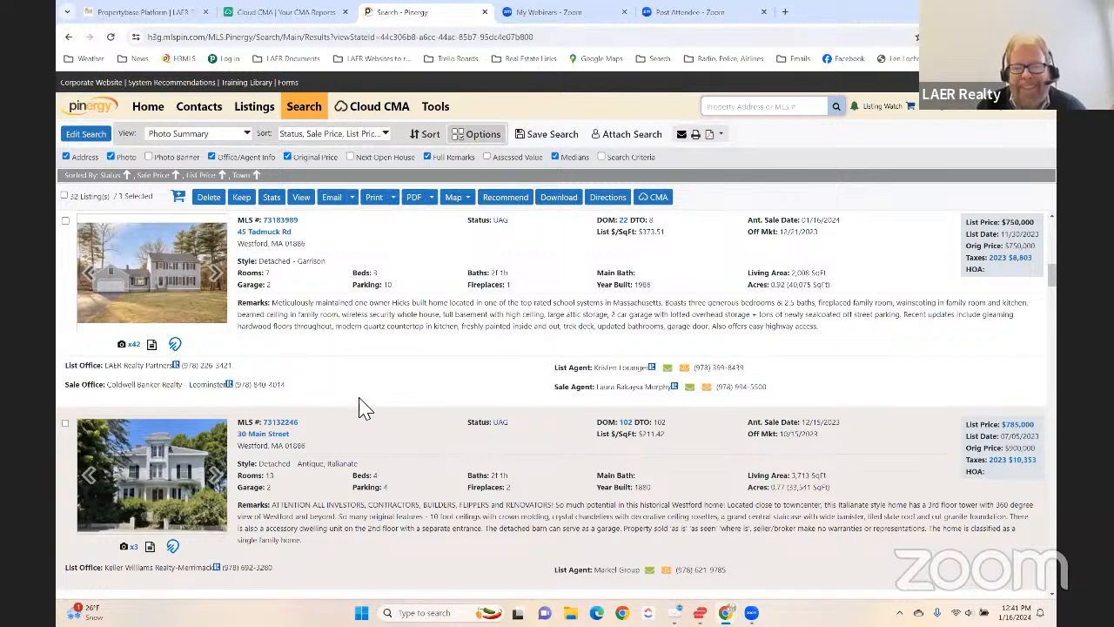
scroll(366, 396, "up", 3)
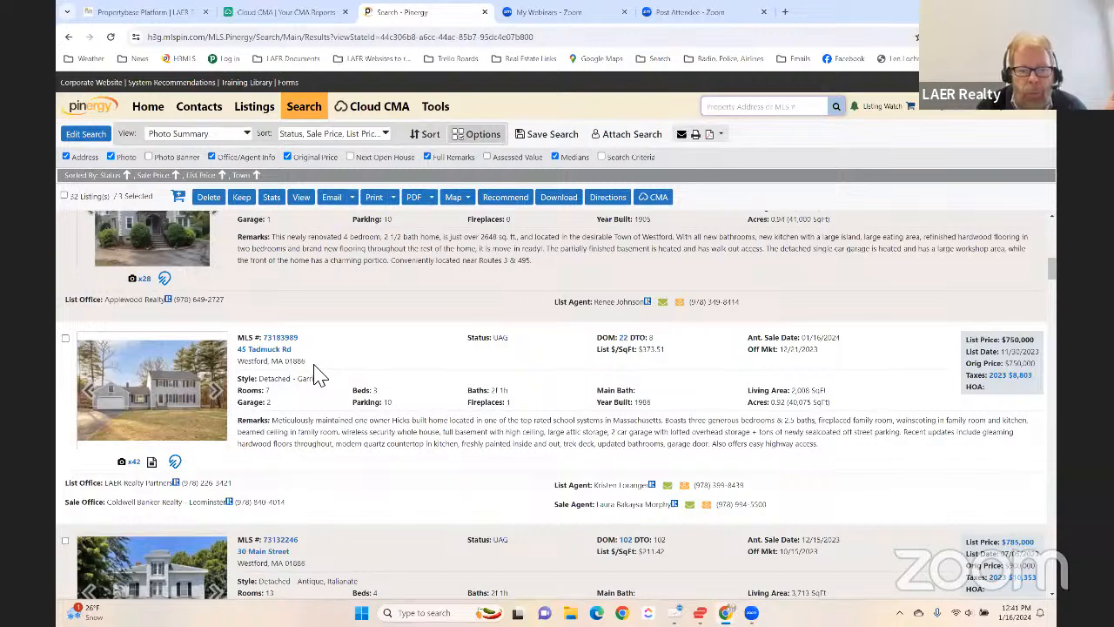
left_click(65, 338)
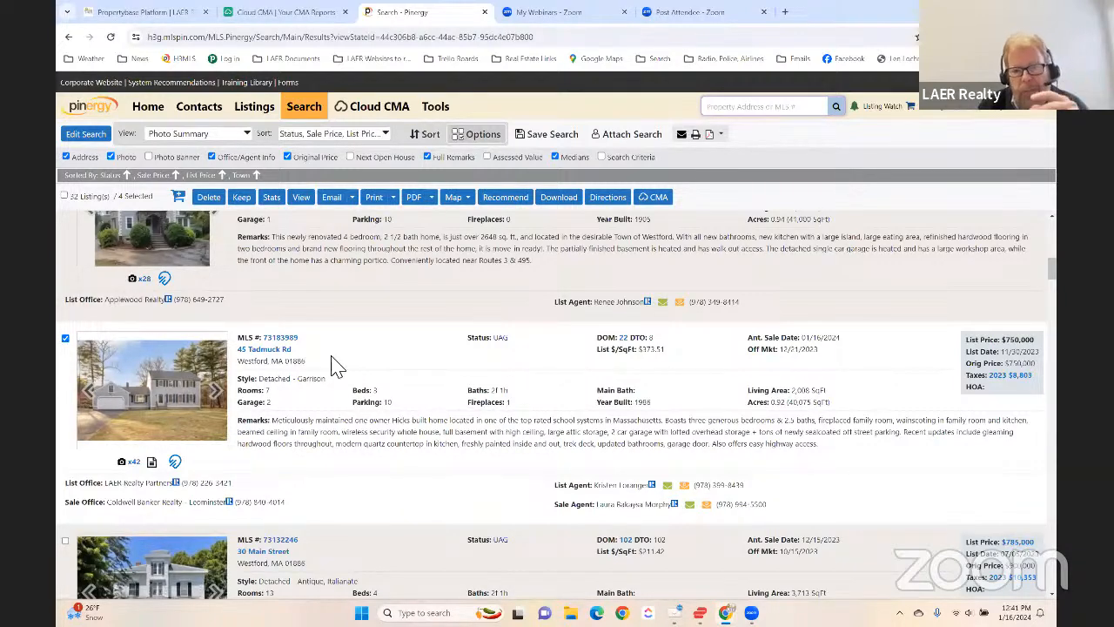
- Add the under-agreement Colonial listed at $850,000 to the selected comparables
scroll(340, 364, "up", 2)
scroll(339, 364, "up", 3)
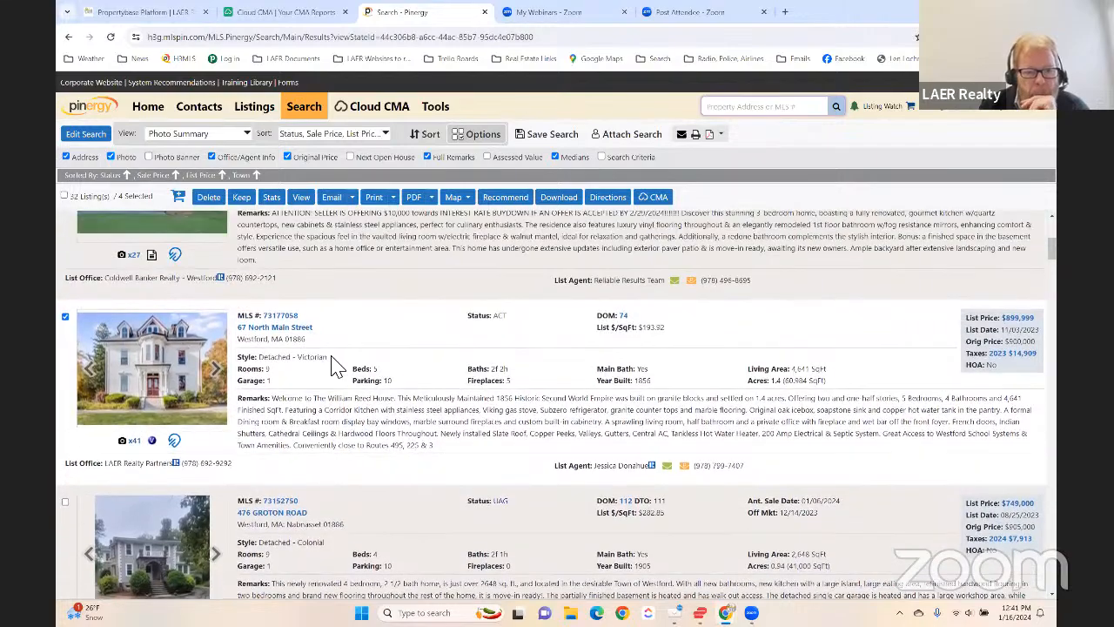
scroll(335, 365, "down", 5)
scroll(335, 364, "down", 5)
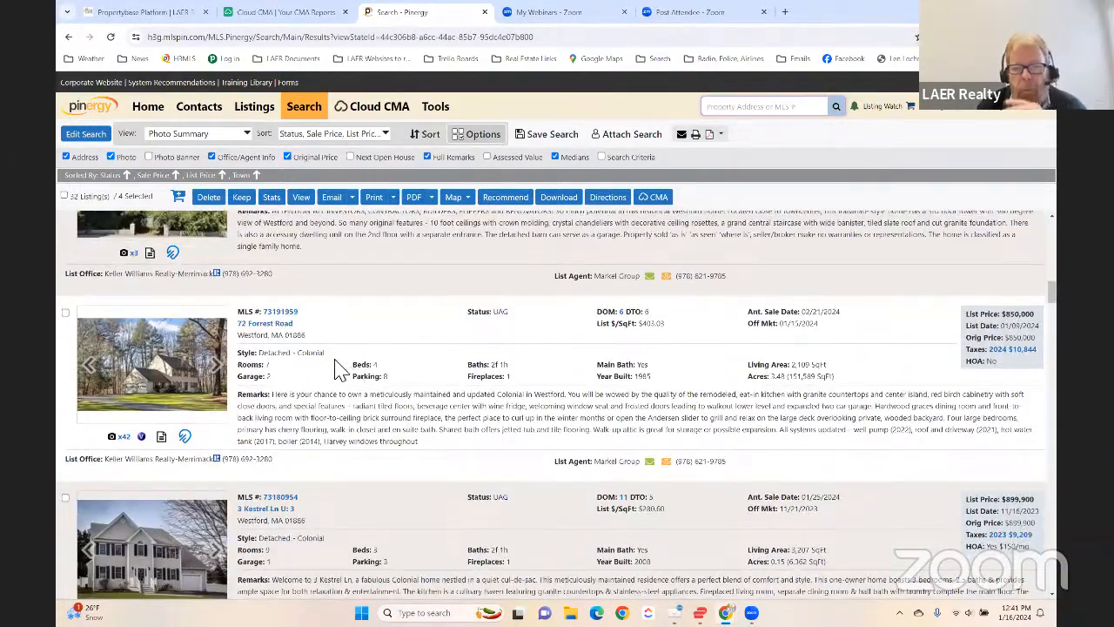
scroll(338, 367, "down", 1)
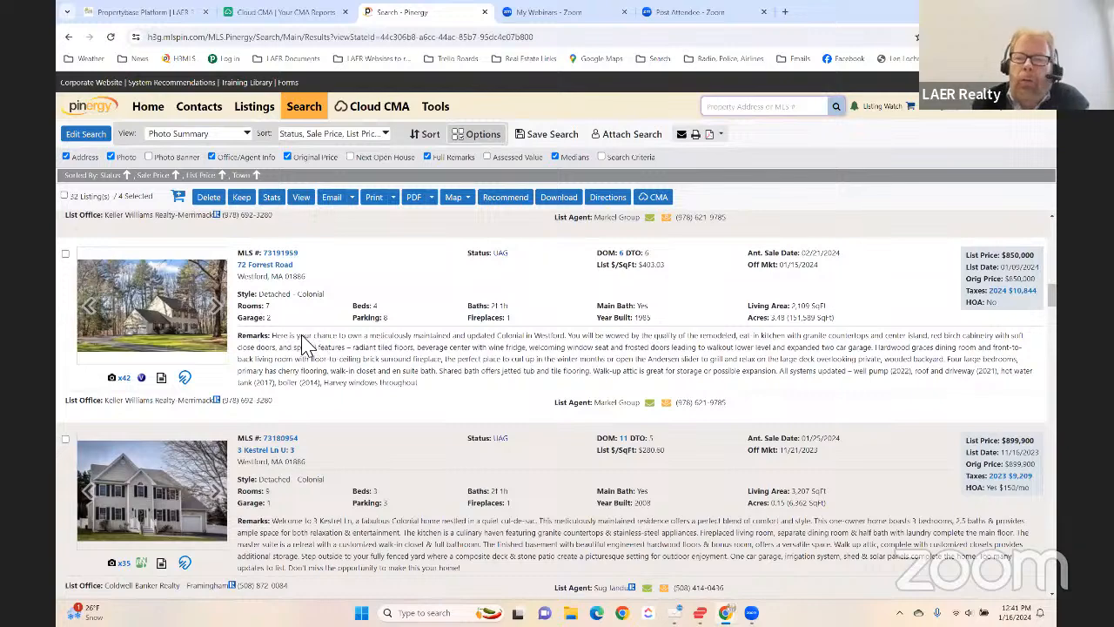
left_click(66, 253)
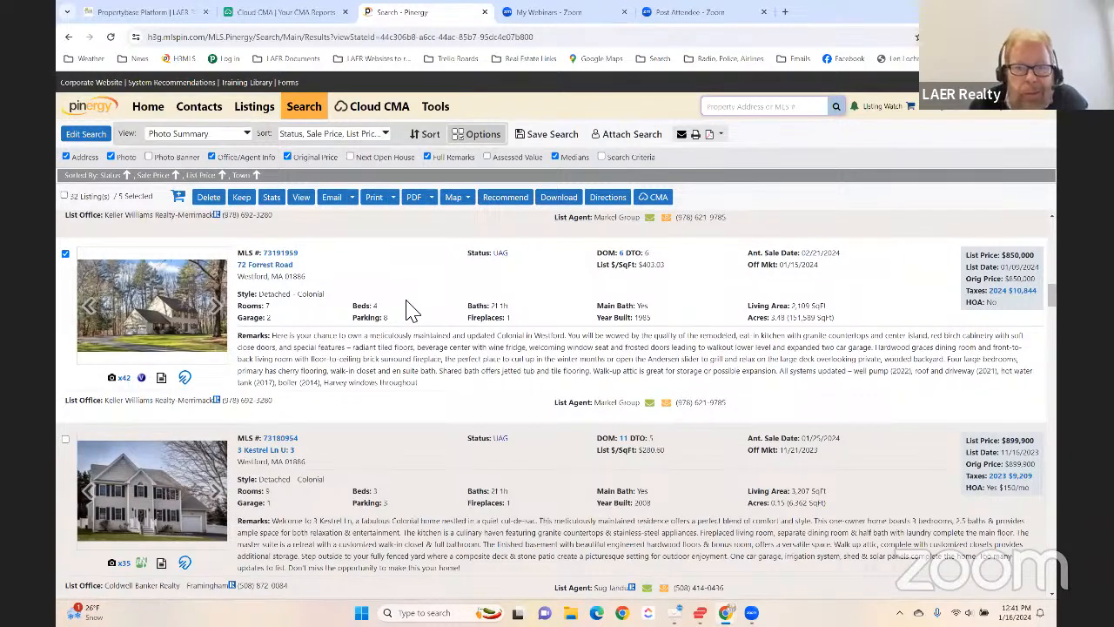
- Add the under-agreement Colonial listed at $749,000 to the selected comparables
scroll(411, 311, "down", 2)
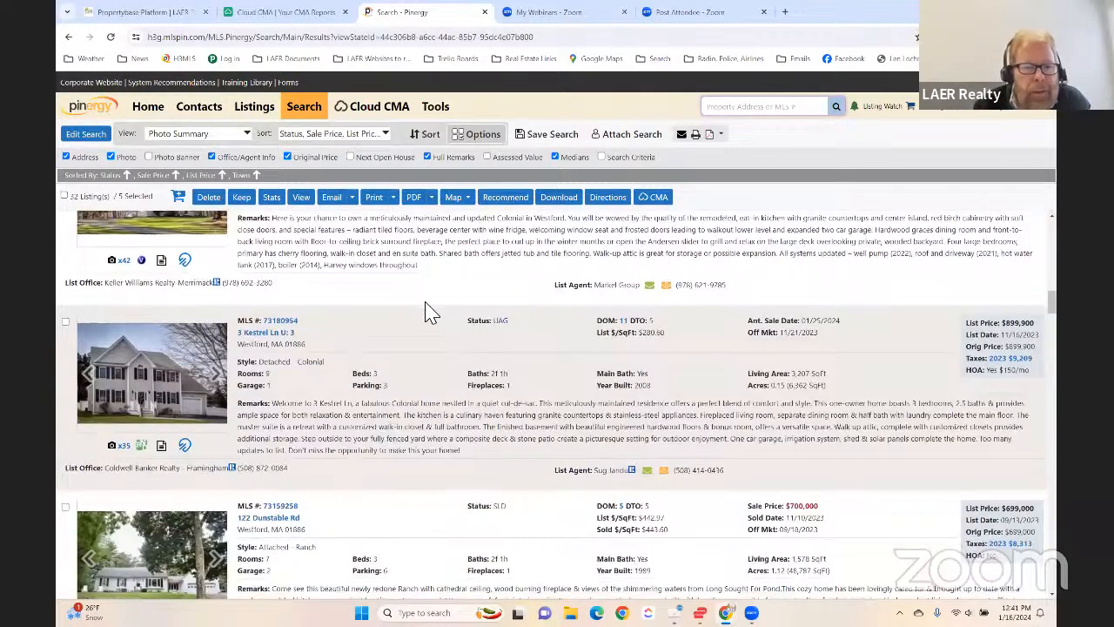
scroll(426, 312, "down", 1)
scroll(421, 322, "down", 1)
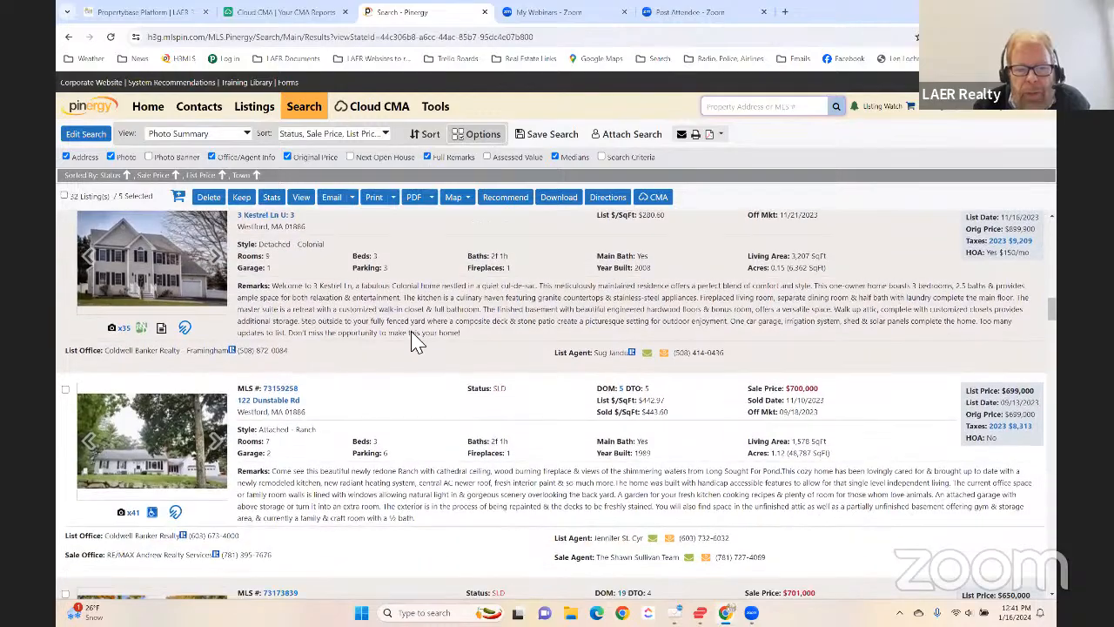
scroll(400, 349, "down", 10)
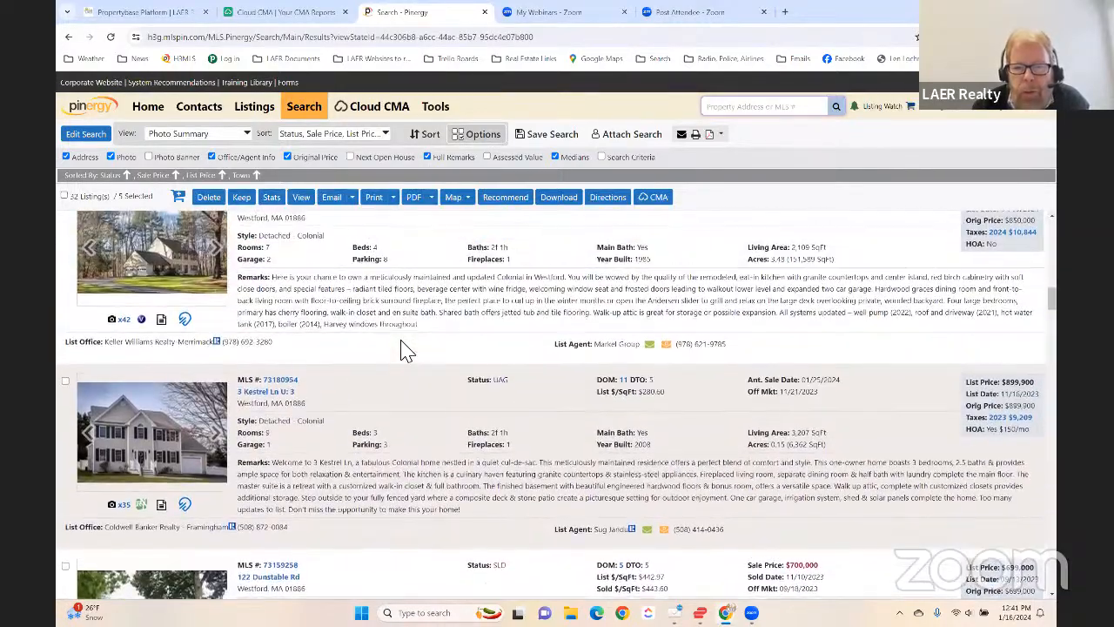
scroll(383, 347, "up", 5)
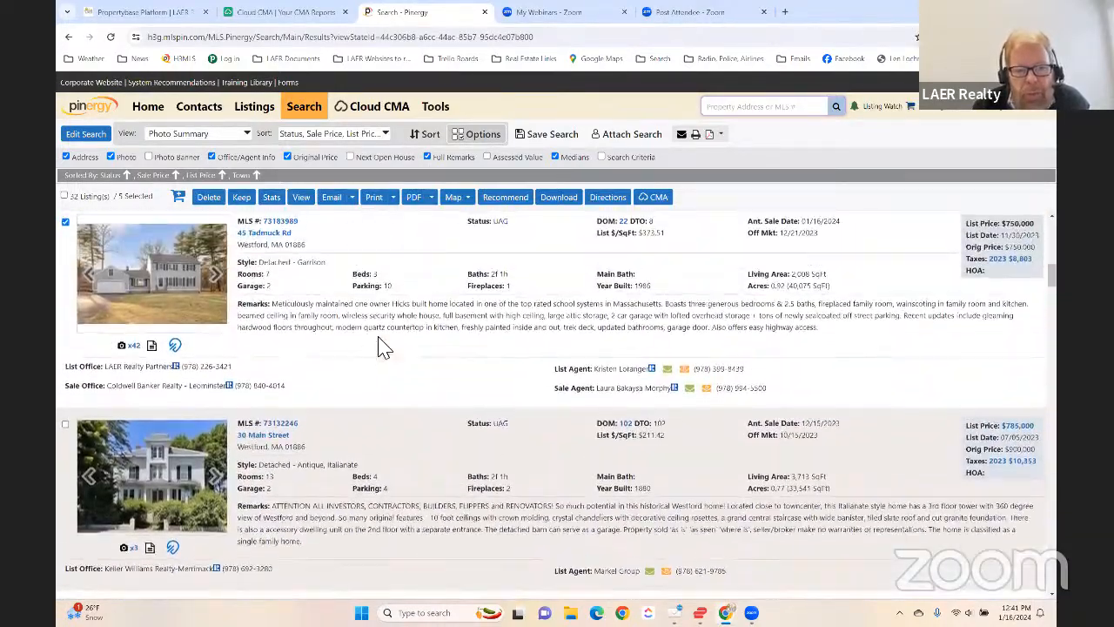
scroll(383, 346, "up", 2)
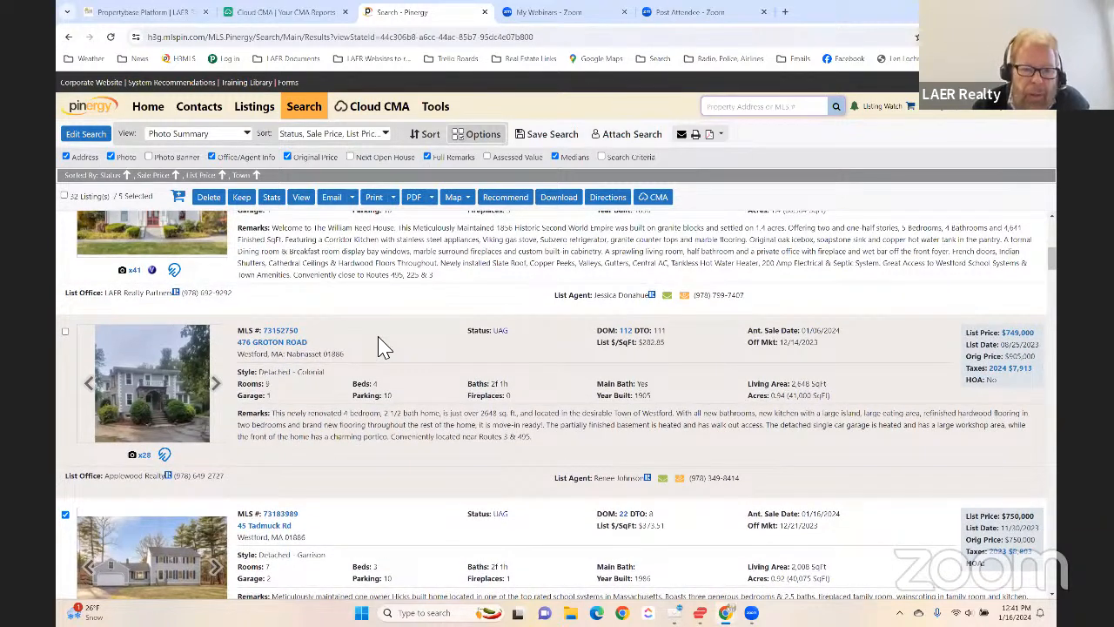
scroll(384, 347, "up", 1)
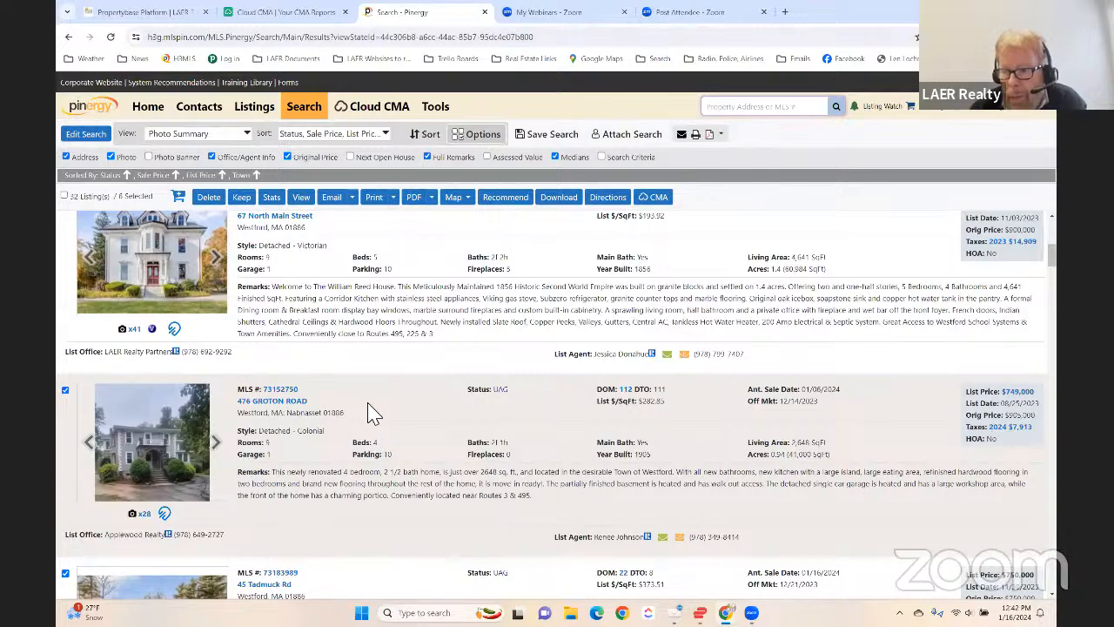
- Review the selected active and under-agreement listings and compare them with the lowest-priced sold Westford homes
scroll(370, 414, "up", 3)
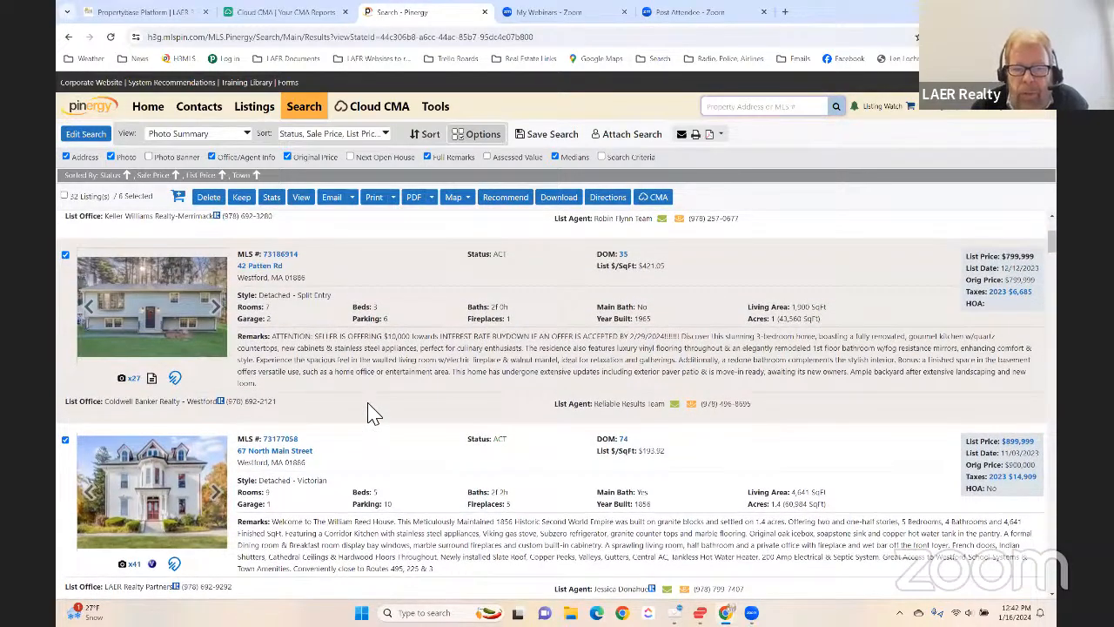
scroll(370, 413, "down", 10)
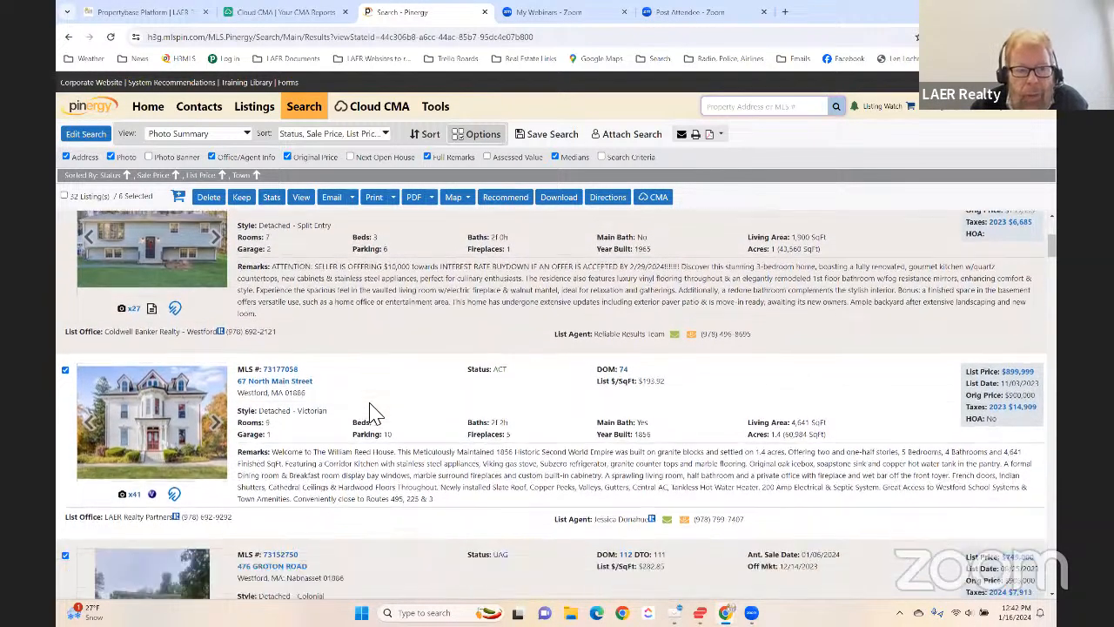
scroll(370, 413, "down", 4)
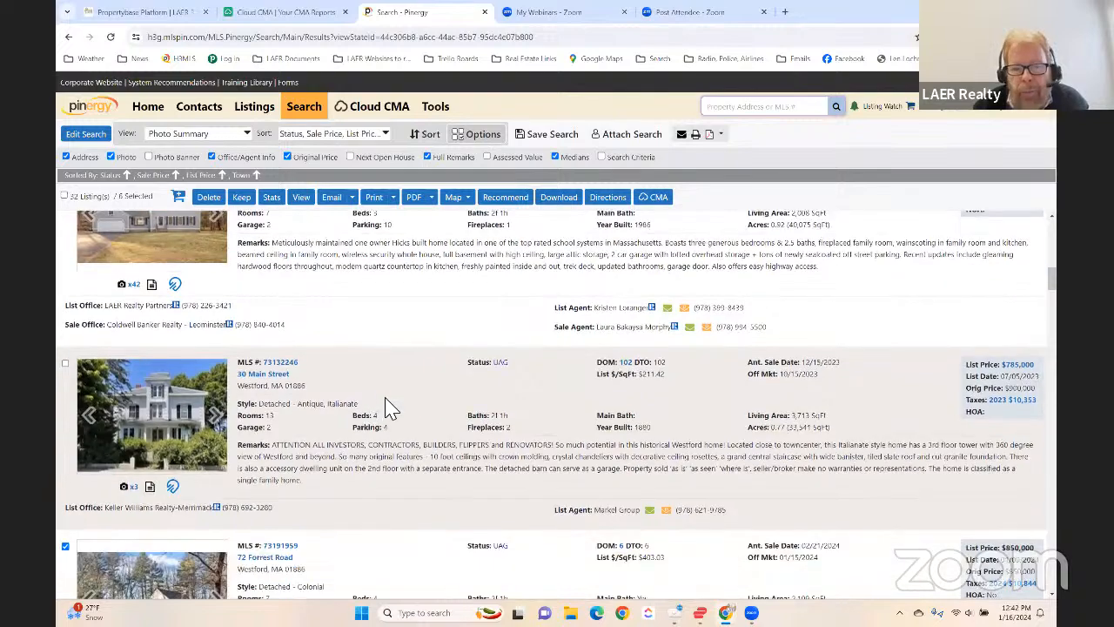
scroll(416, 394, "down", 1)
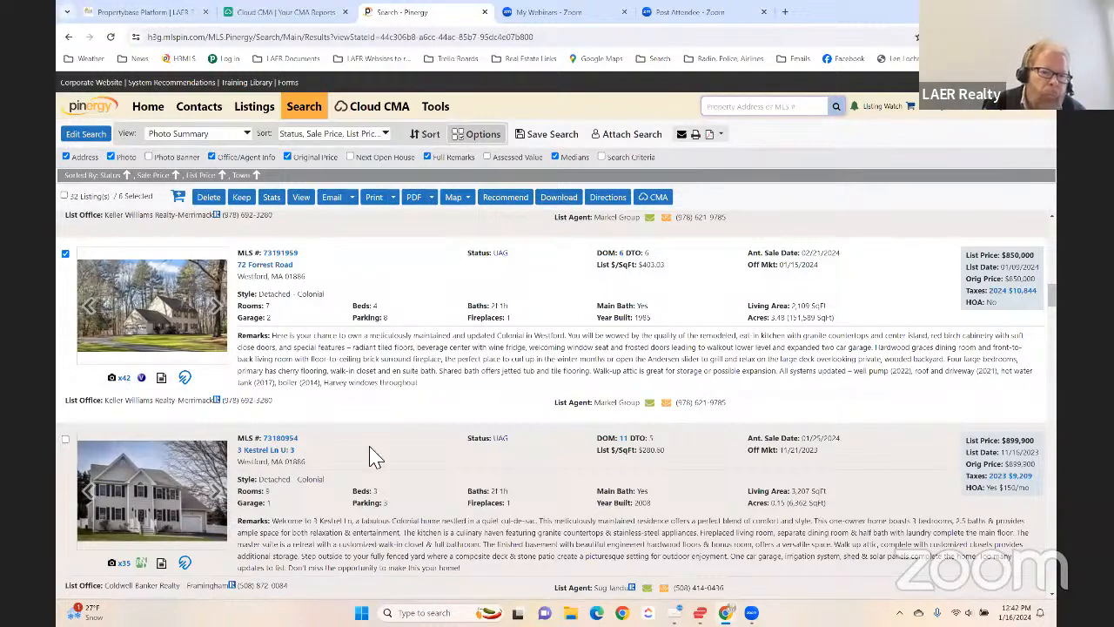
scroll(356, 467, "down", 10)
scroll(366, 434, "down", 1)
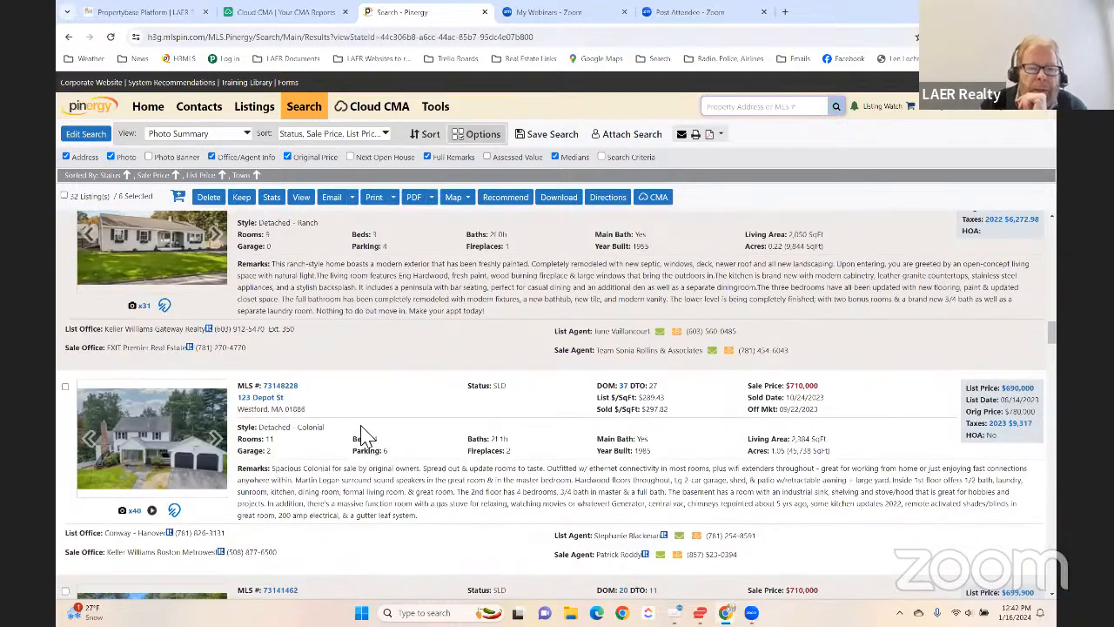
scroll(436, 439, "down", 1)
scroll(435, 440, "up", 4)
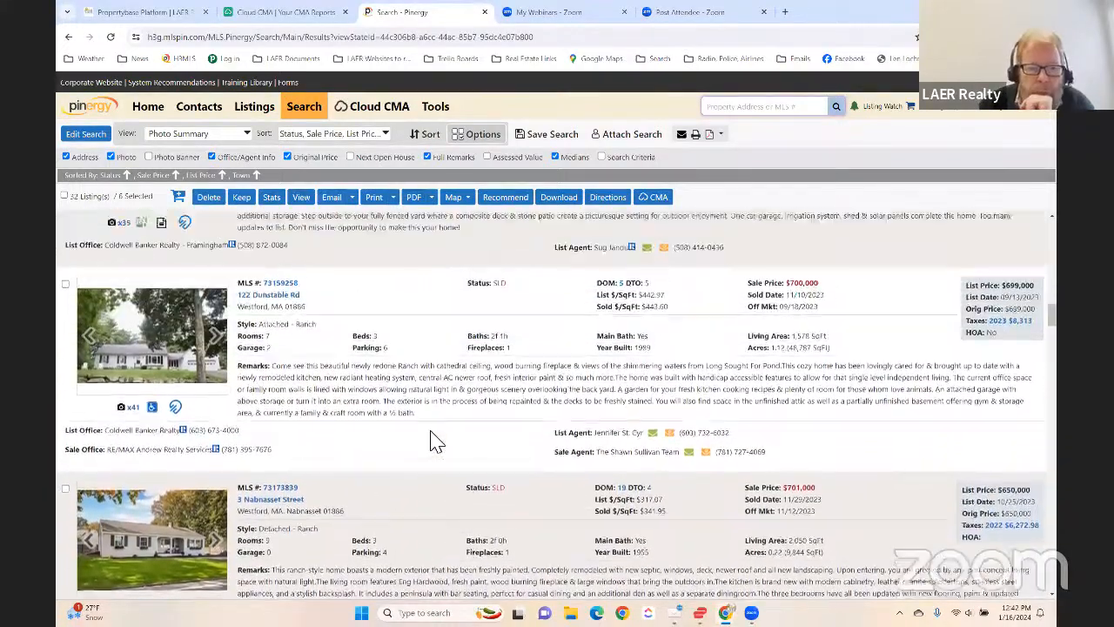
scroll(436, 440, "up", 2)
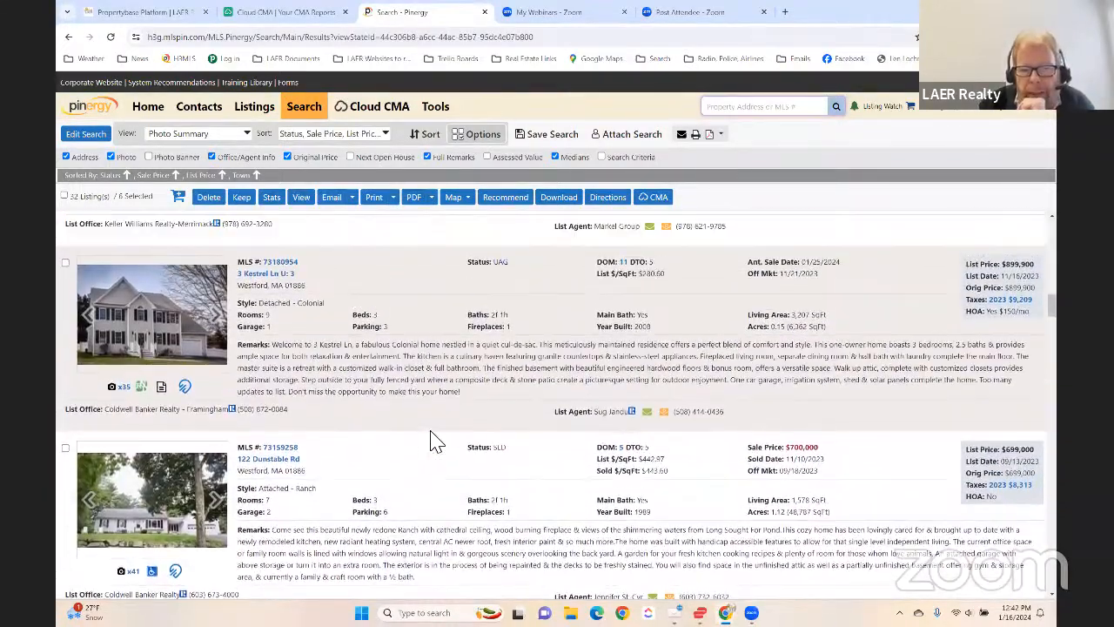
- Add the sold Nabnasset Pond home with the $750,000 sale price to the selected comparables
scroll(435, 439, "down", 3)
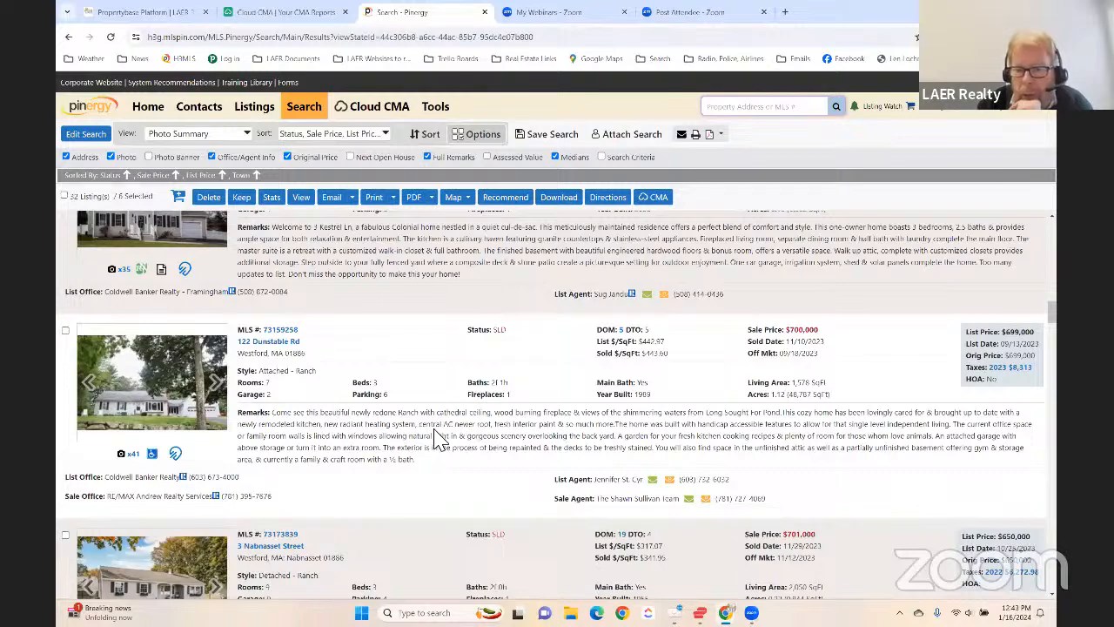
scroll(331, 410, "down", 3)
scroll(340, 416, "down", 6)
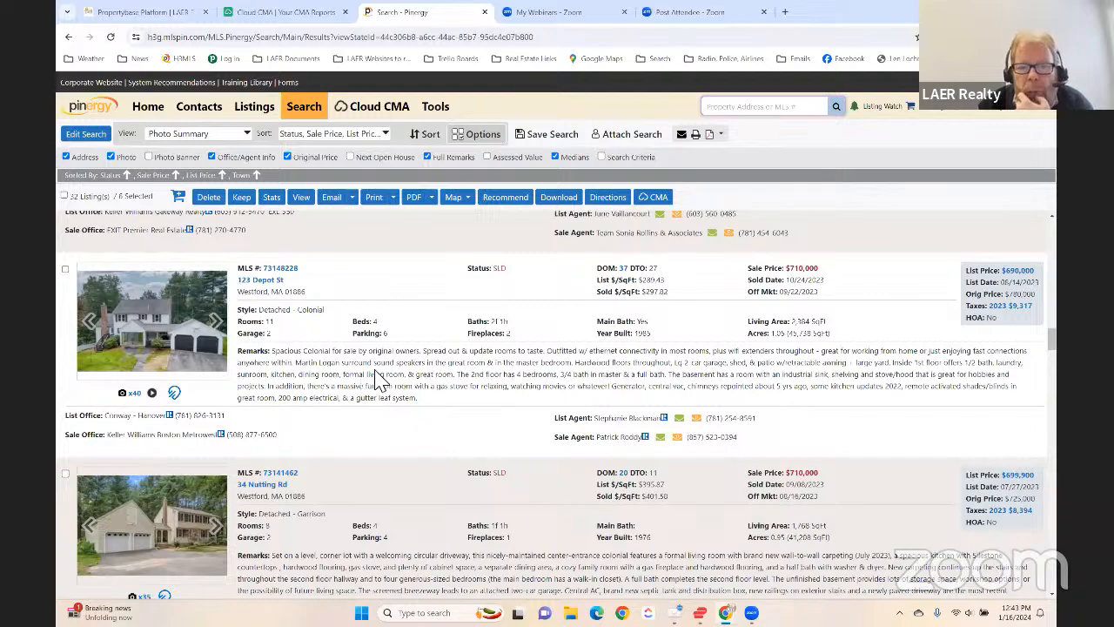
scroll(381, 375, "down", 2)
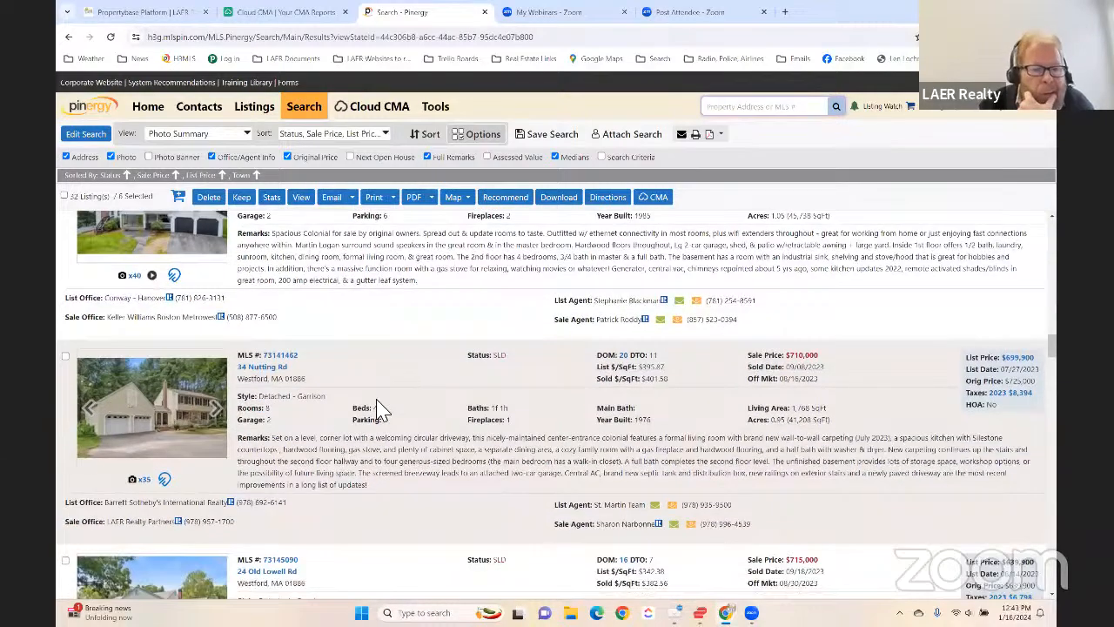
scroll(381, 409, "down", 1)
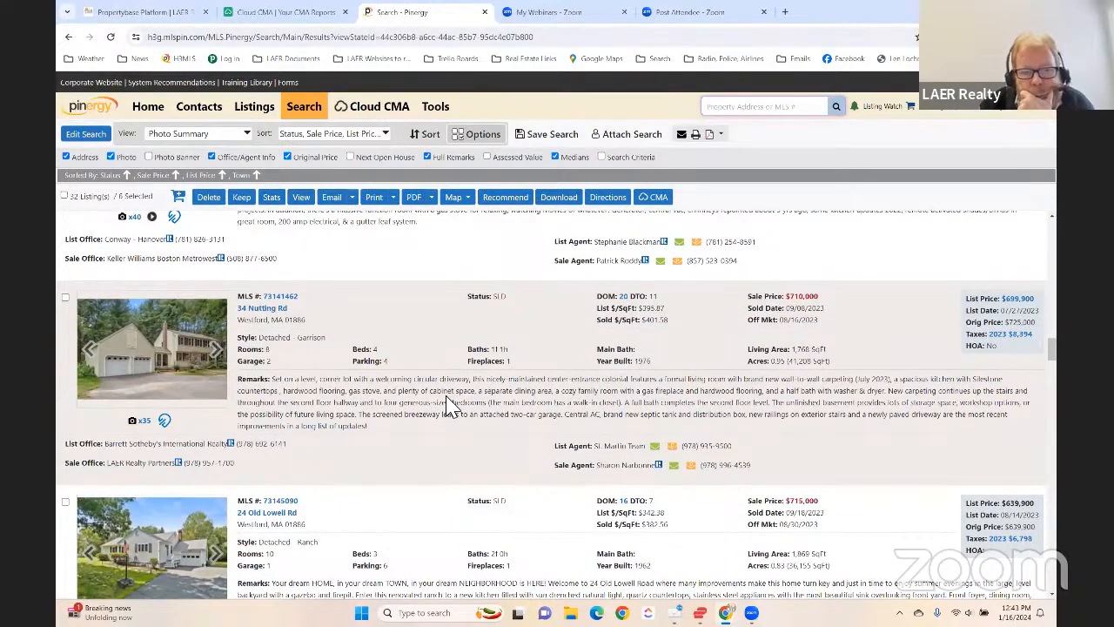
scroll(409, 396, "down", 4)
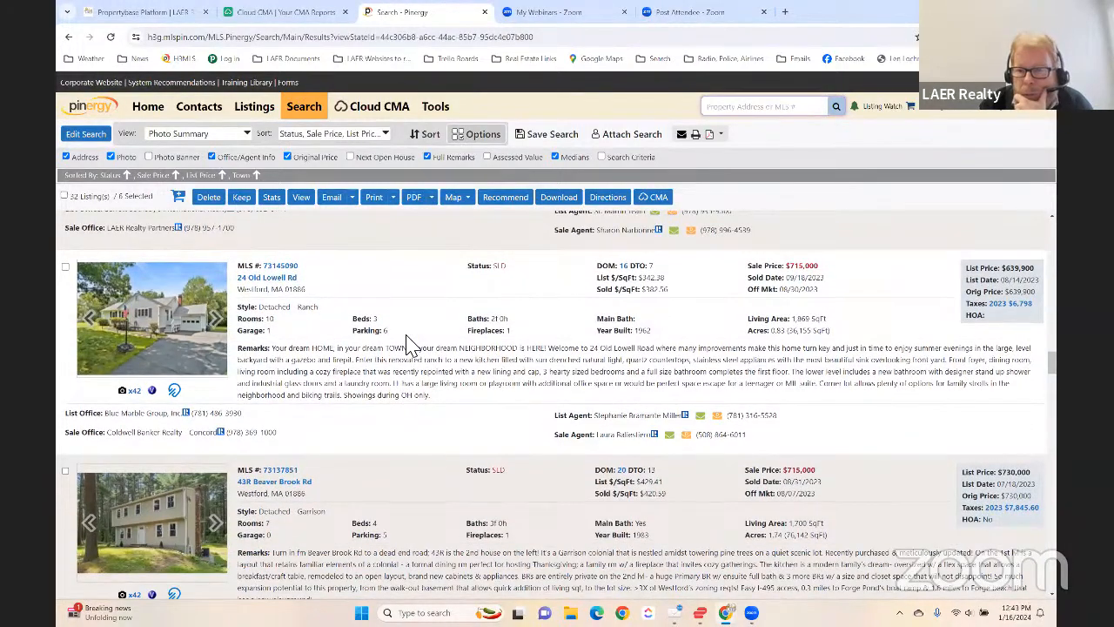
scroll(410, 344, "down", 5)
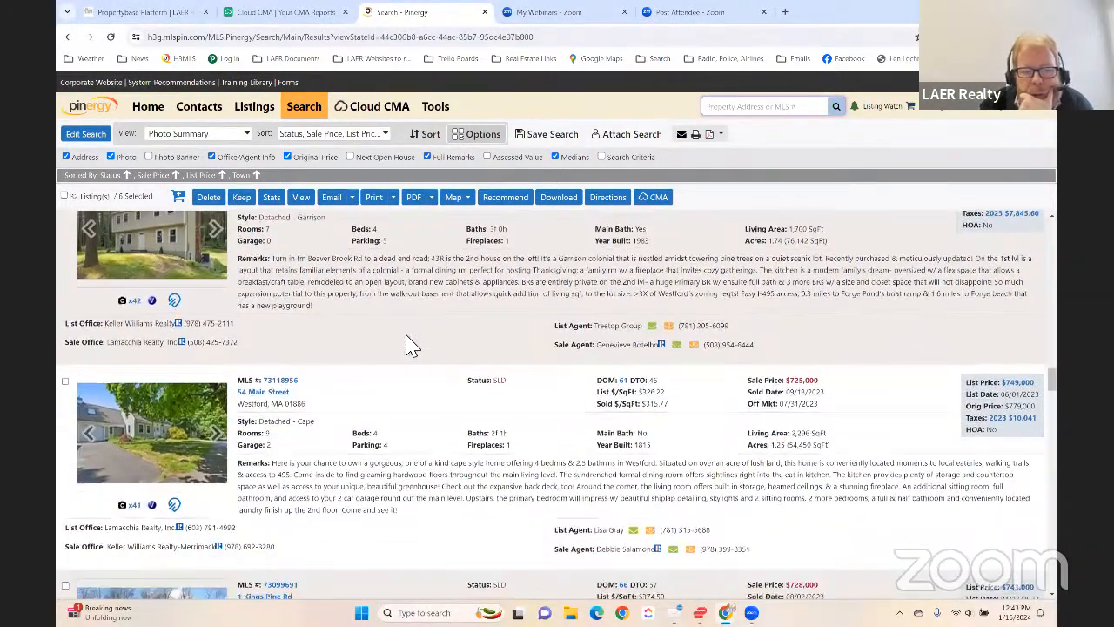
scroll(409, 348, "down", 4)
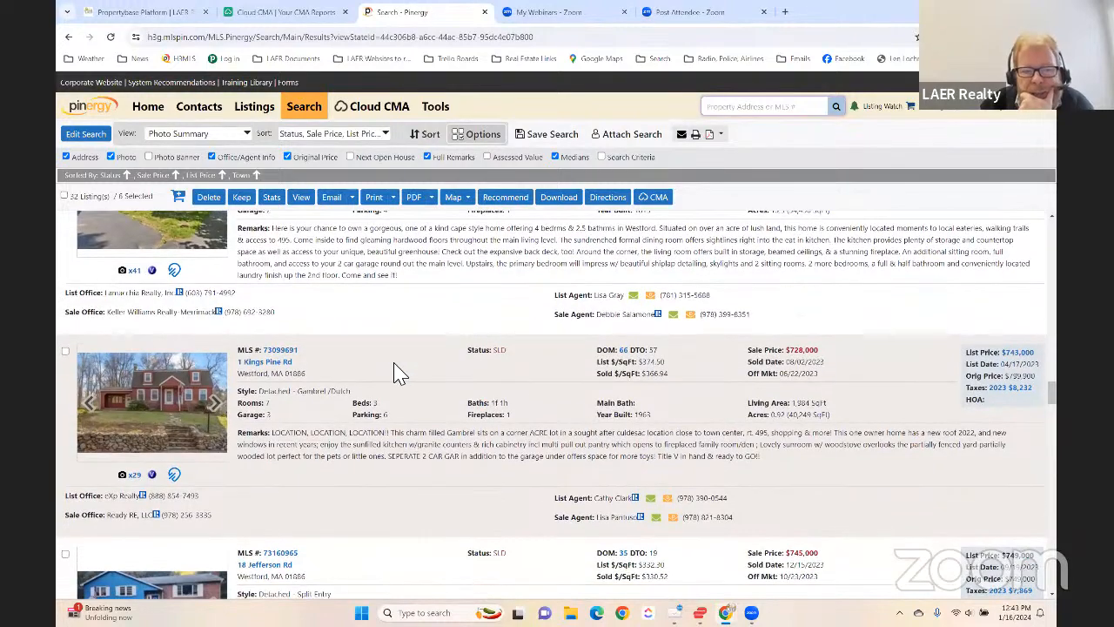
scroll(396, 375, "down", 5)
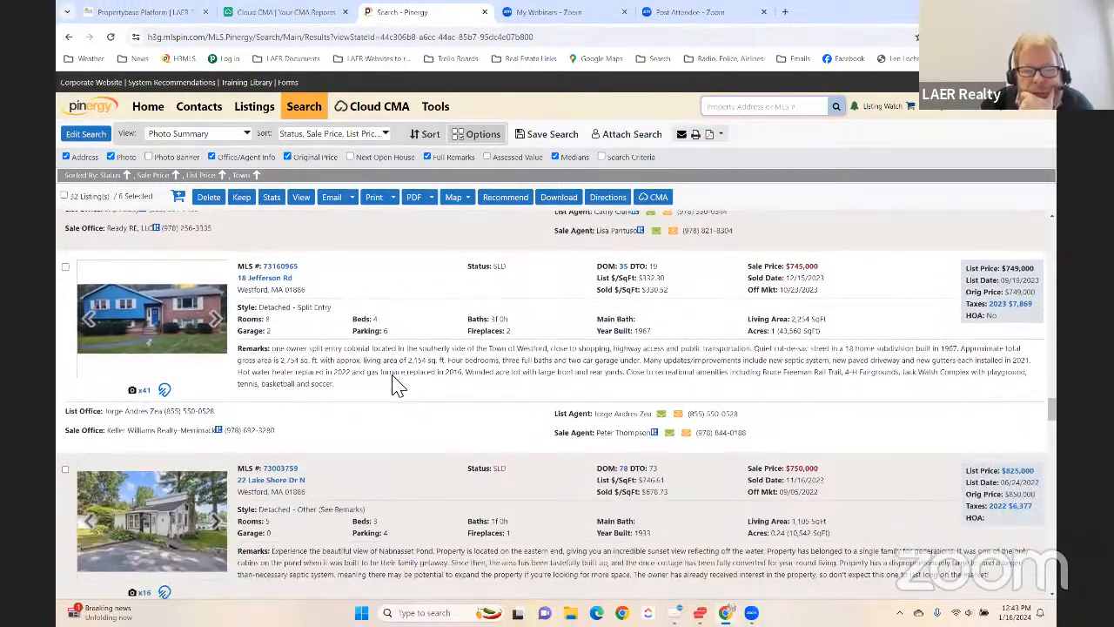
scroll(396, 383, "down", 2)
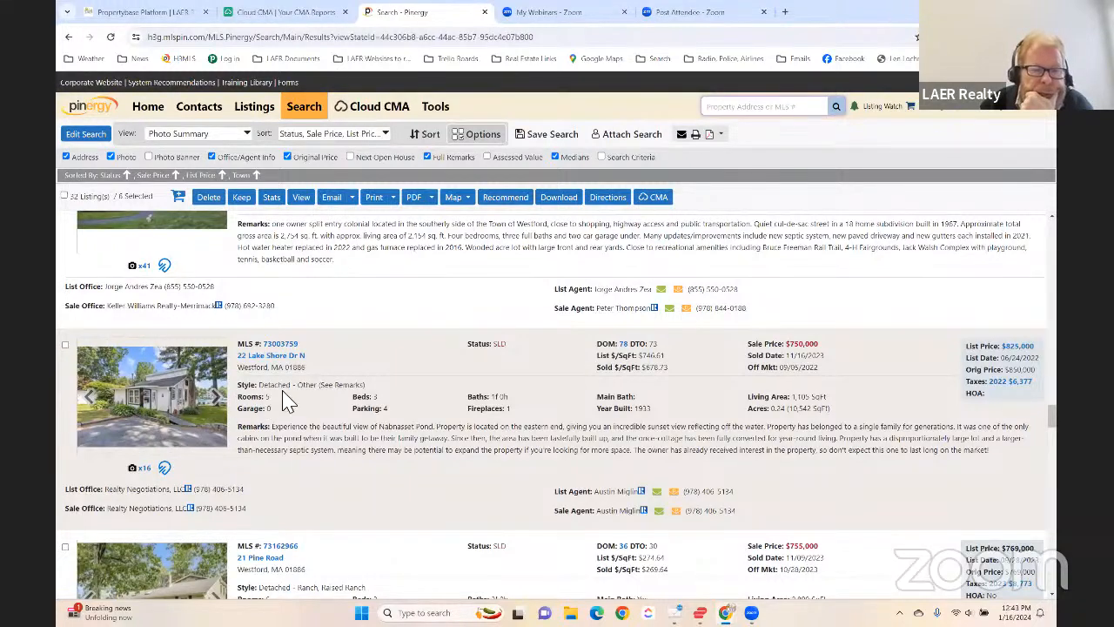
left_click(64, 345)
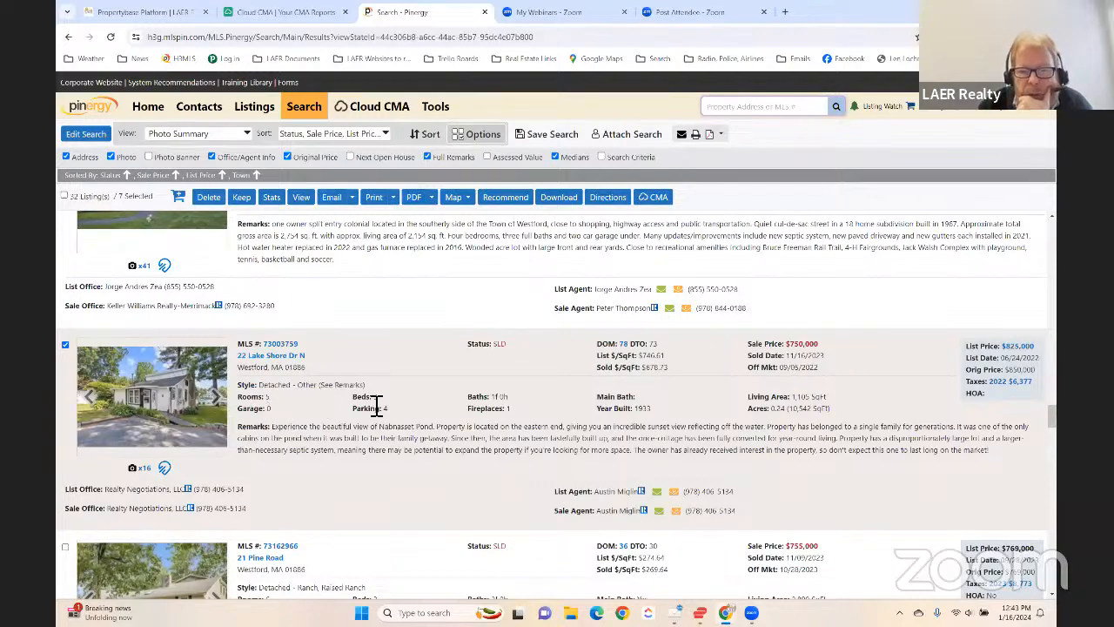
- Add the sold Cape with the $835,000 sale price to the selected comparables
scroll(497, 398, "down", 2)
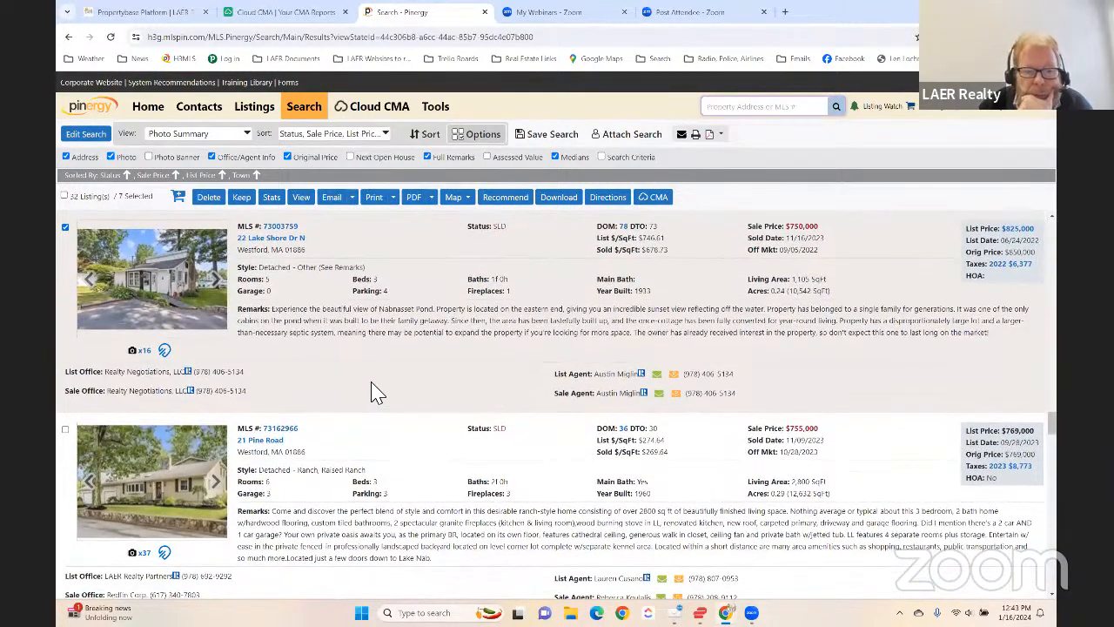
scroll(375, 392, "down", 3)
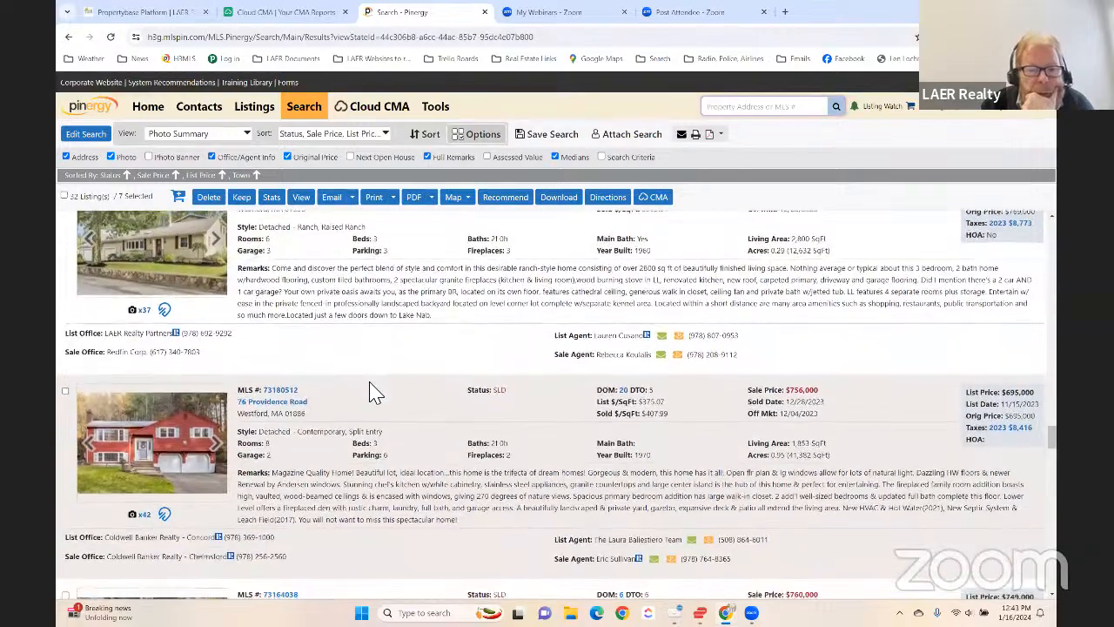
scroll(375, 392, "down", 3)
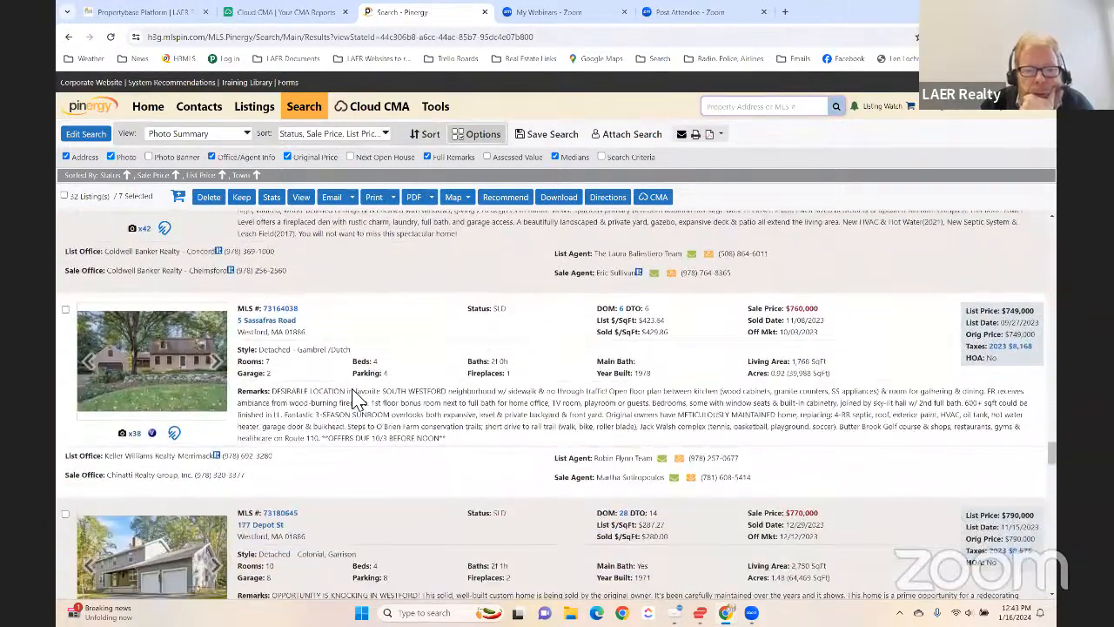
scroll(357, 401, "down", 5)
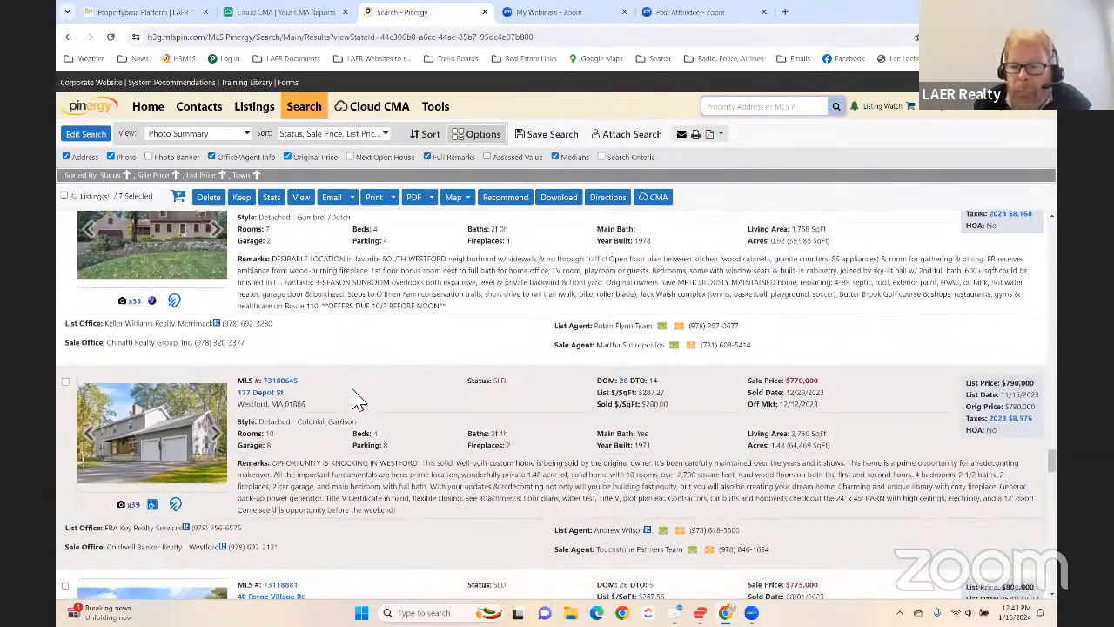
scroll(365, 400, "down", 4)
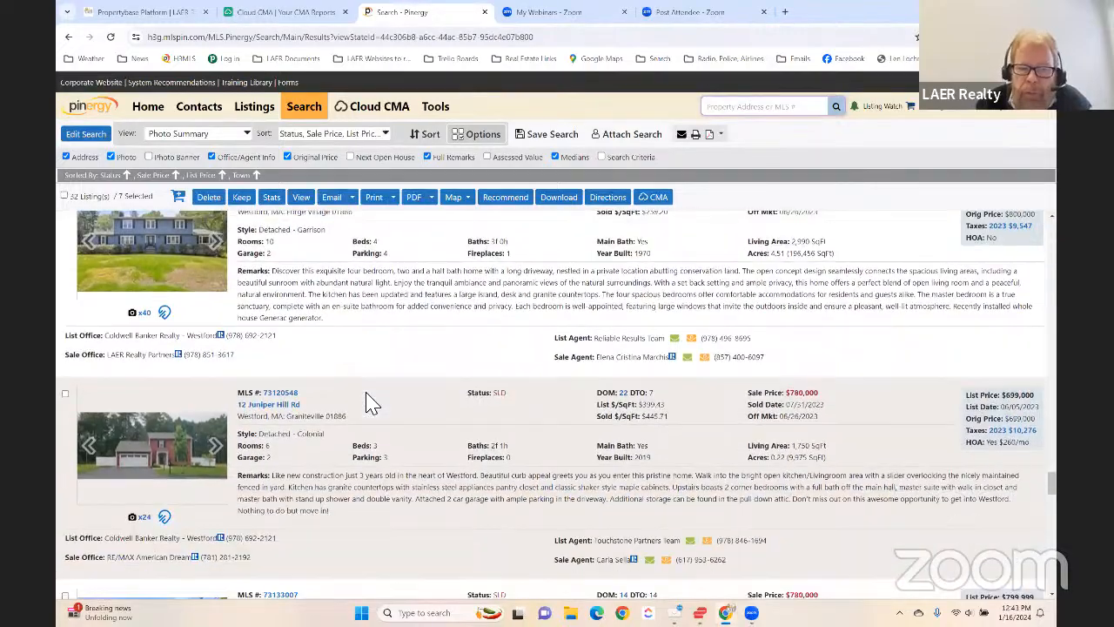
scroll(370, 402, "down", 4)
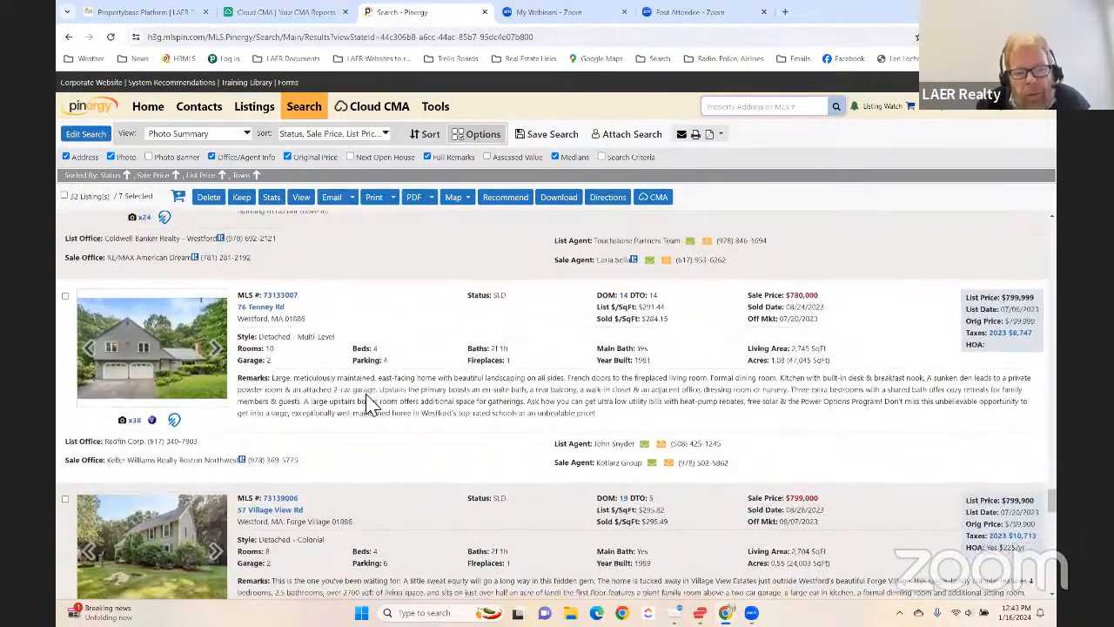
scroll(370, 405, "down", 4)
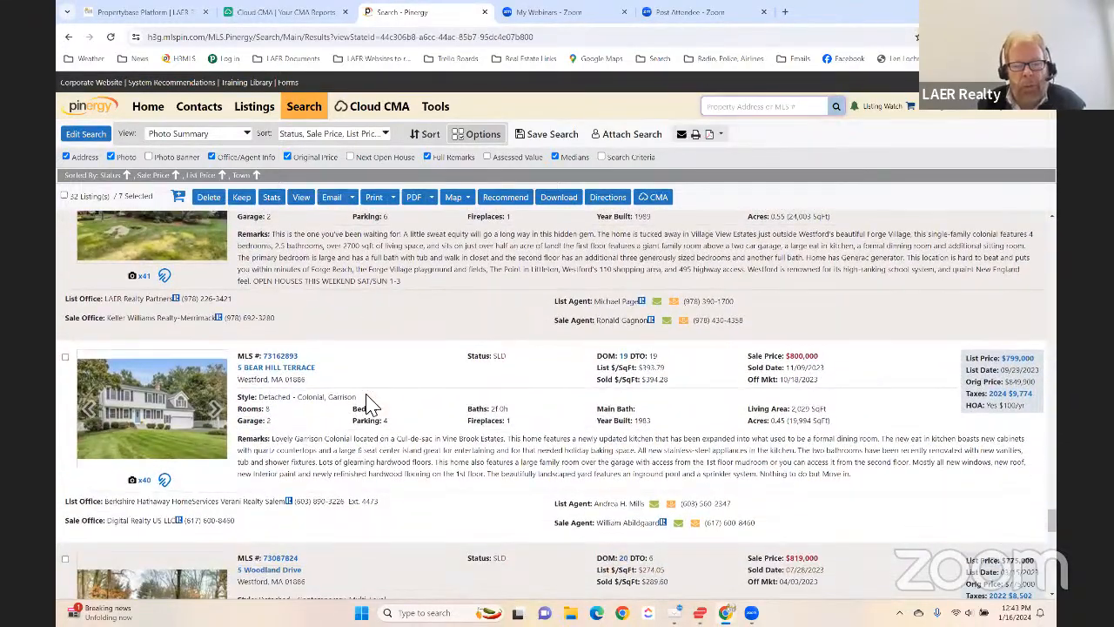
scroll(365, 405, "down", 4)
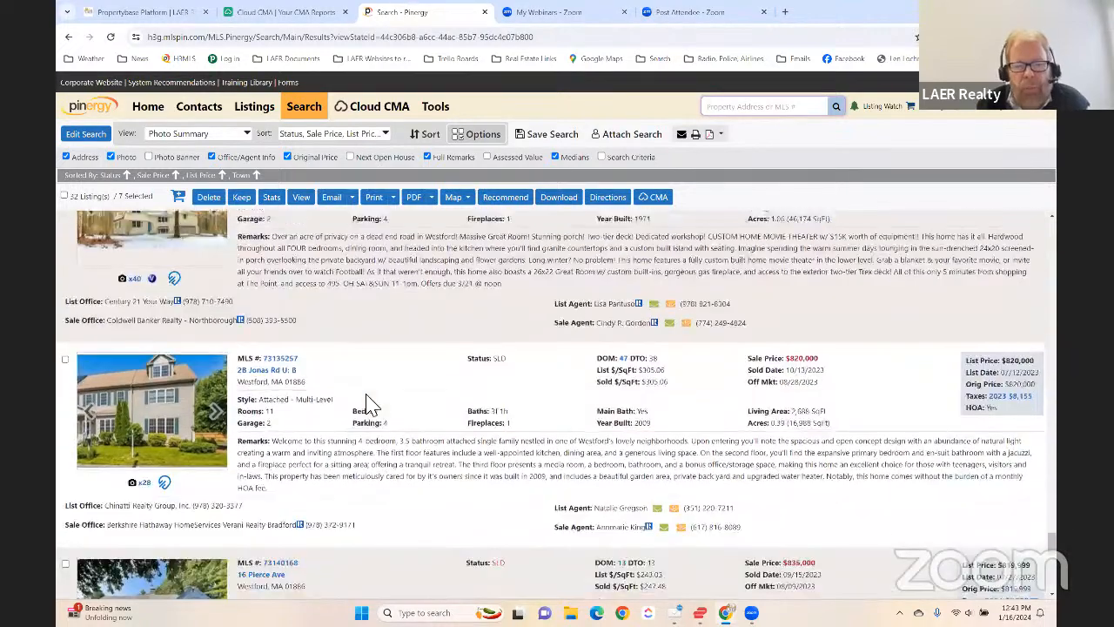
scroll(370, 405, "down", 1)
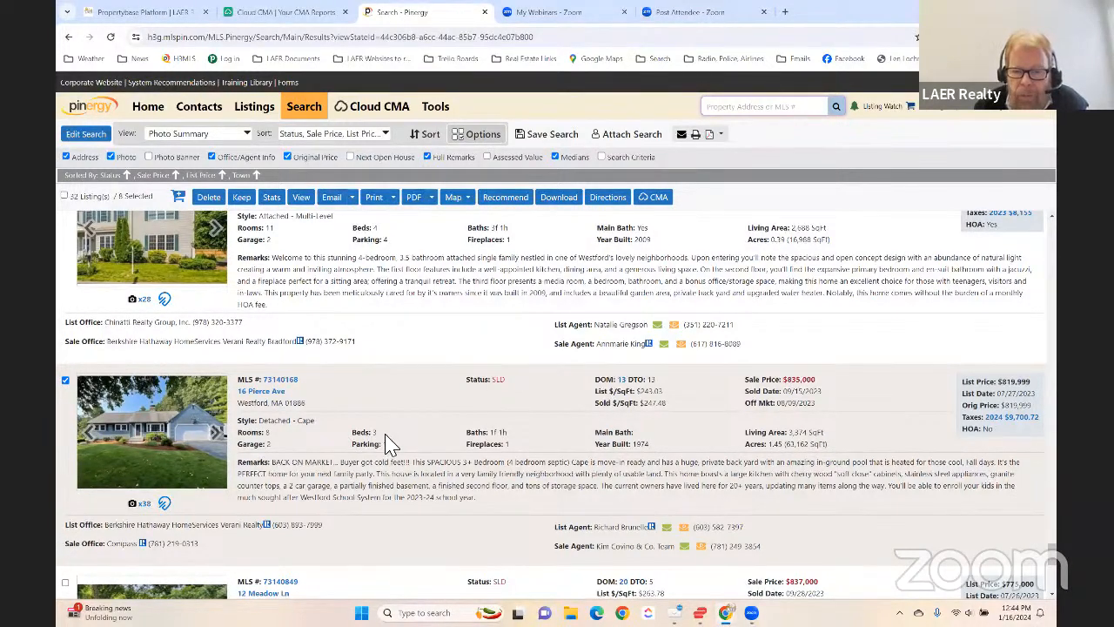
- Add the sold Colonial with the $837,000 sale price to the selected comparables
scroll(344, 446, "down", 3)
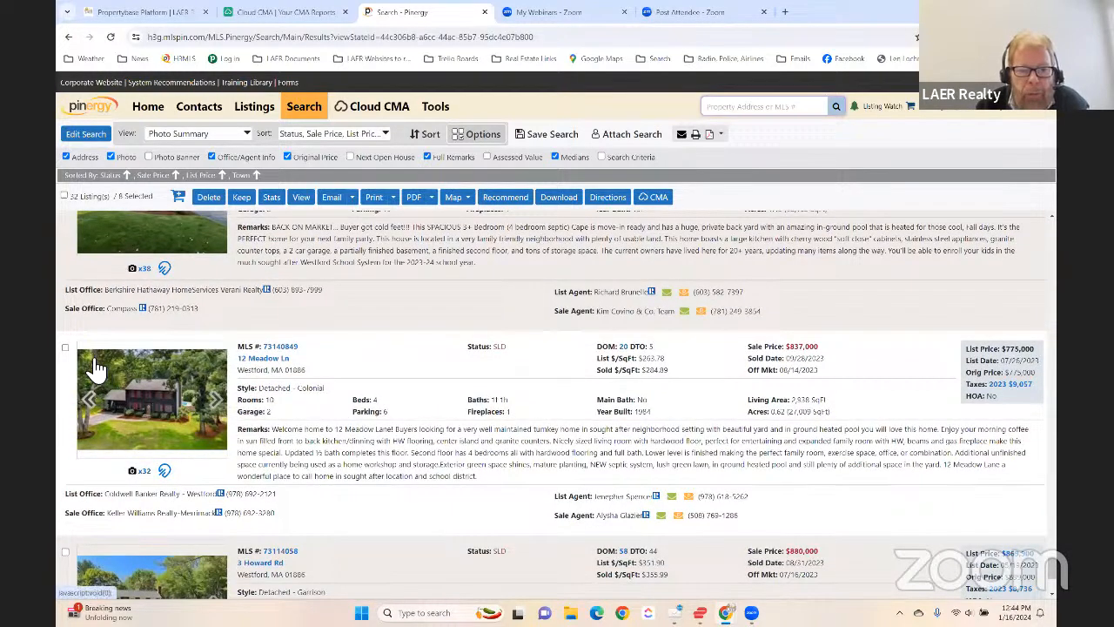
left_click(65, 347)
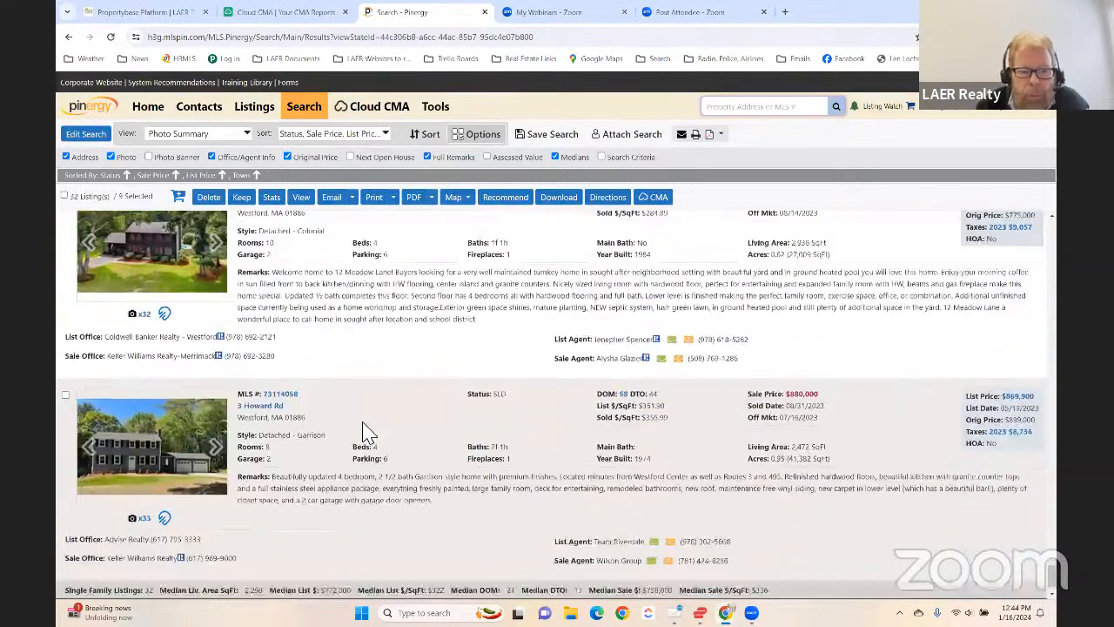
scroll(379, 428, "up", 5)
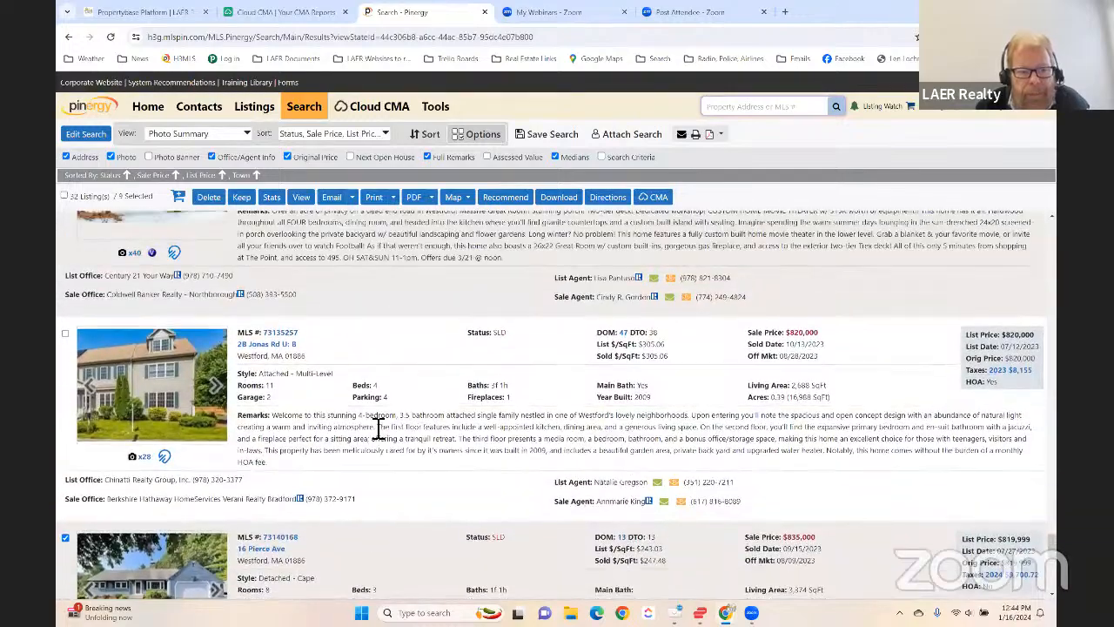
- Review the sold Westford homes and add the Raised Ranch with the $755,000 sale price to the selected comparables
scroll(427, 427, "down", 5)
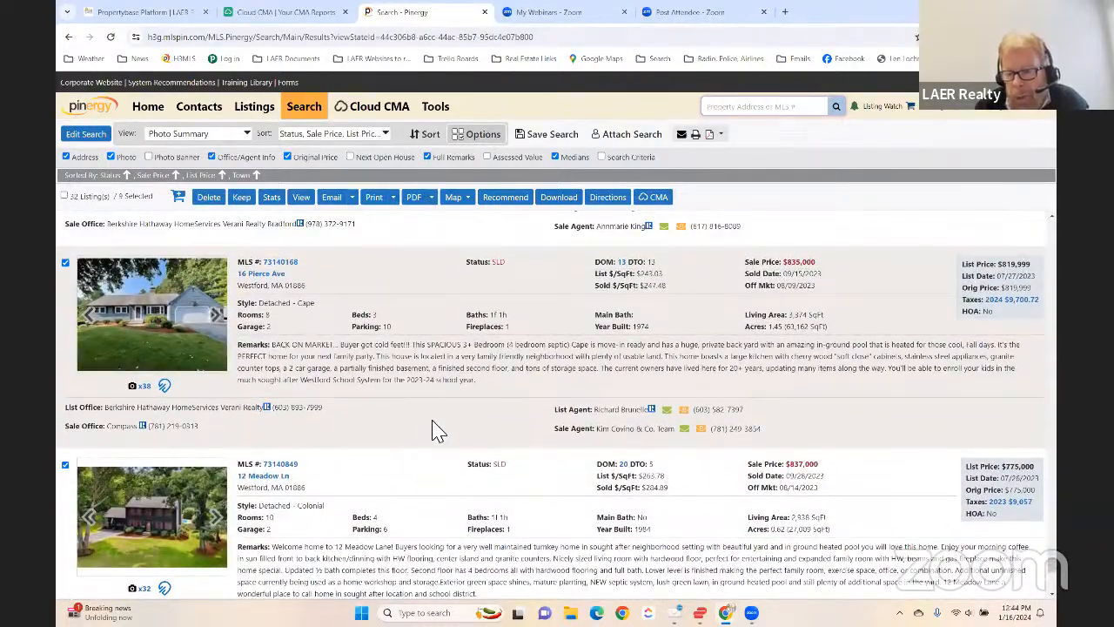
scroll(758, 431, "up", 1)
scroll(705, 393, "up", 4)
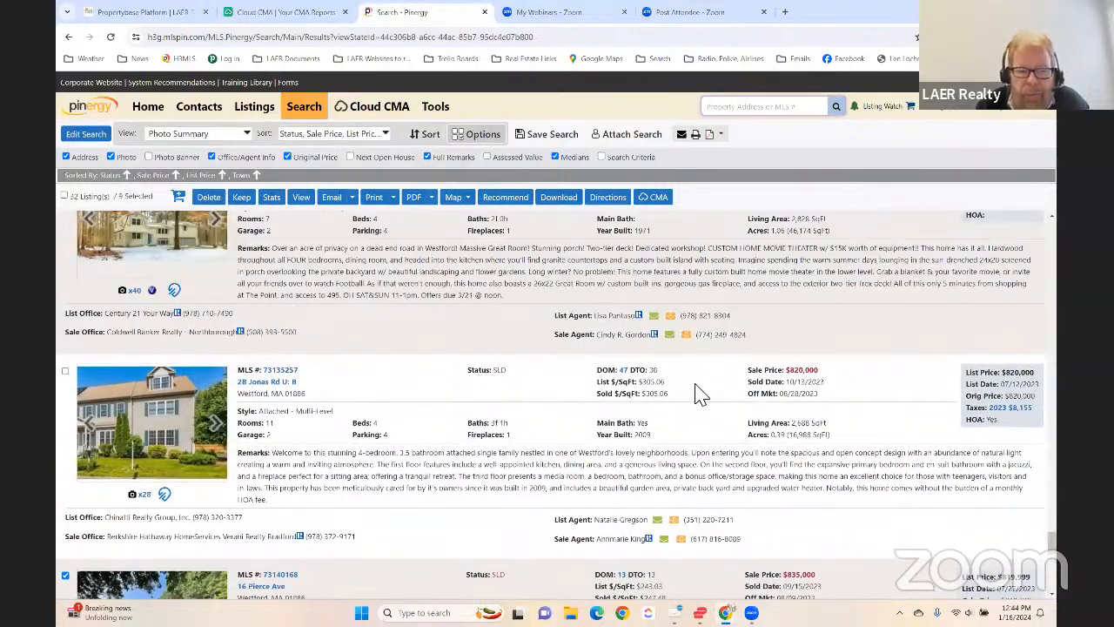
scroll(492, 440, "up", 4)
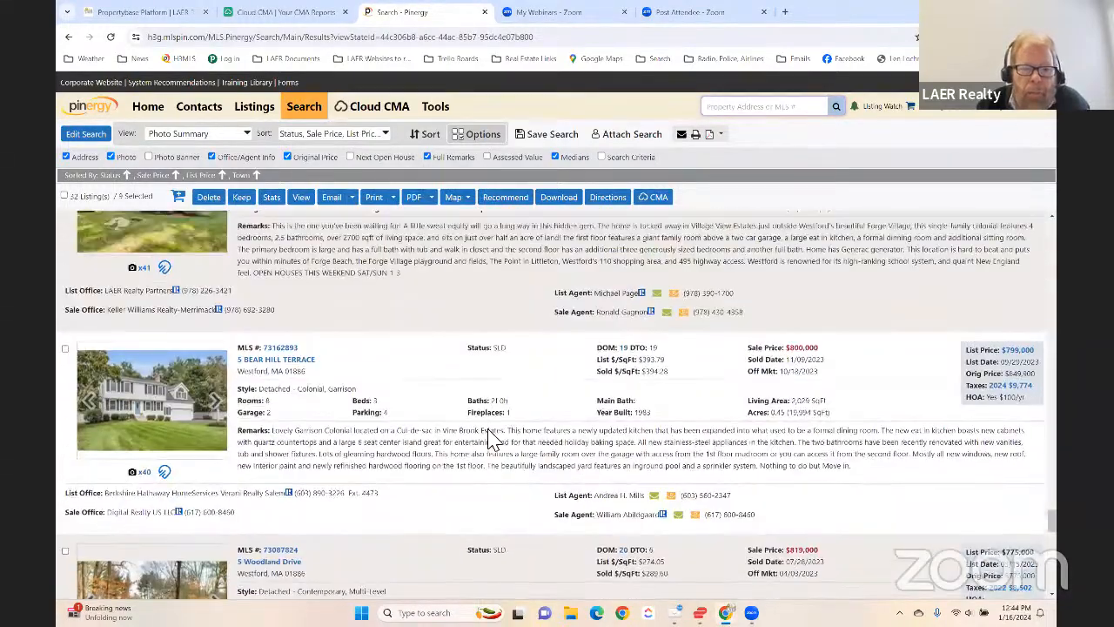
scroll(490, 441, "up", 2)
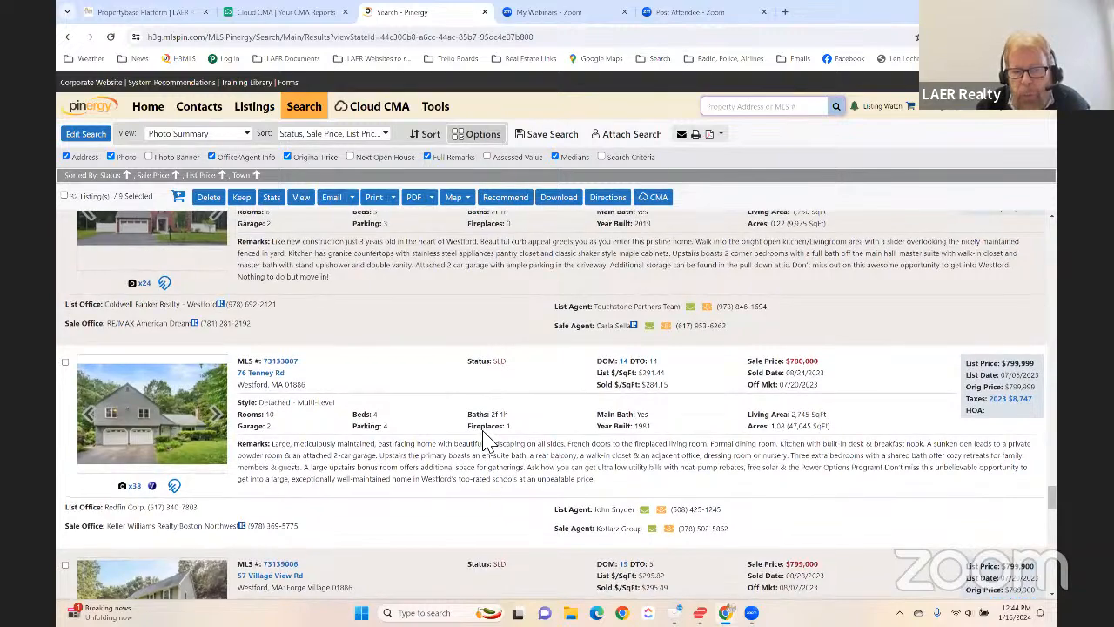
scroll(488, 440, "up", 2)
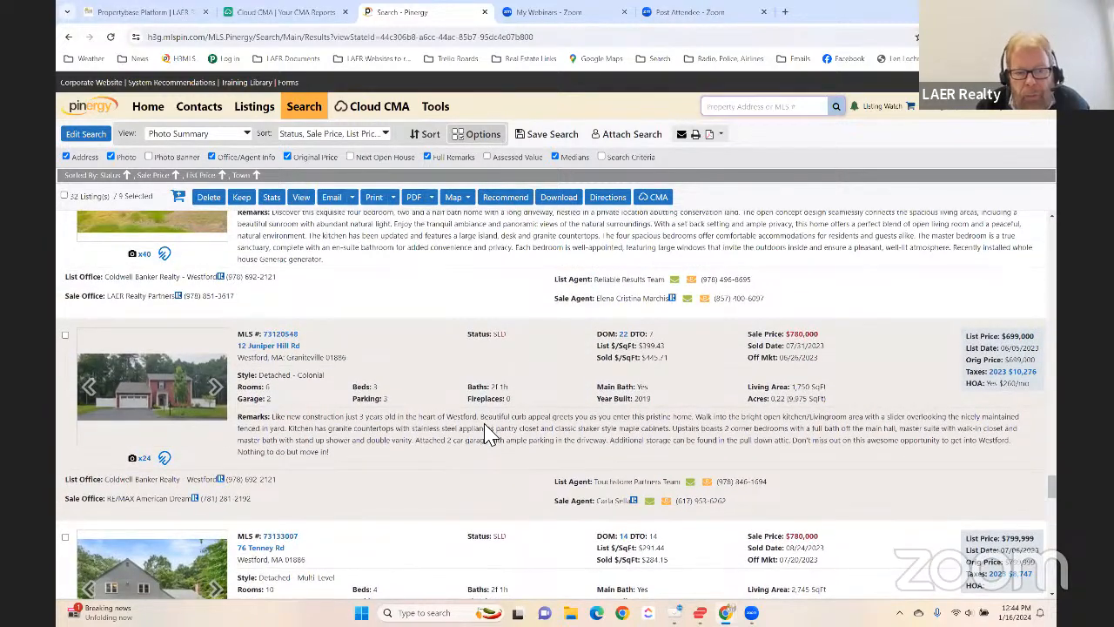
scroll(483, 436, "up", 1)
scroll(418, 470, "down", 1)
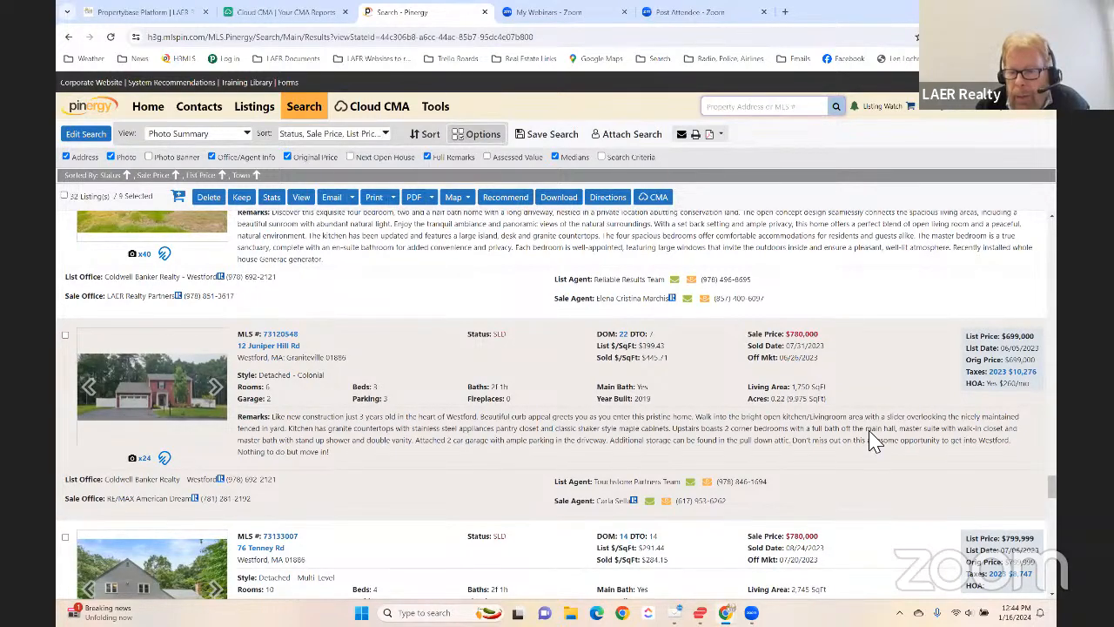
scroll(414, 436, "up", 2)
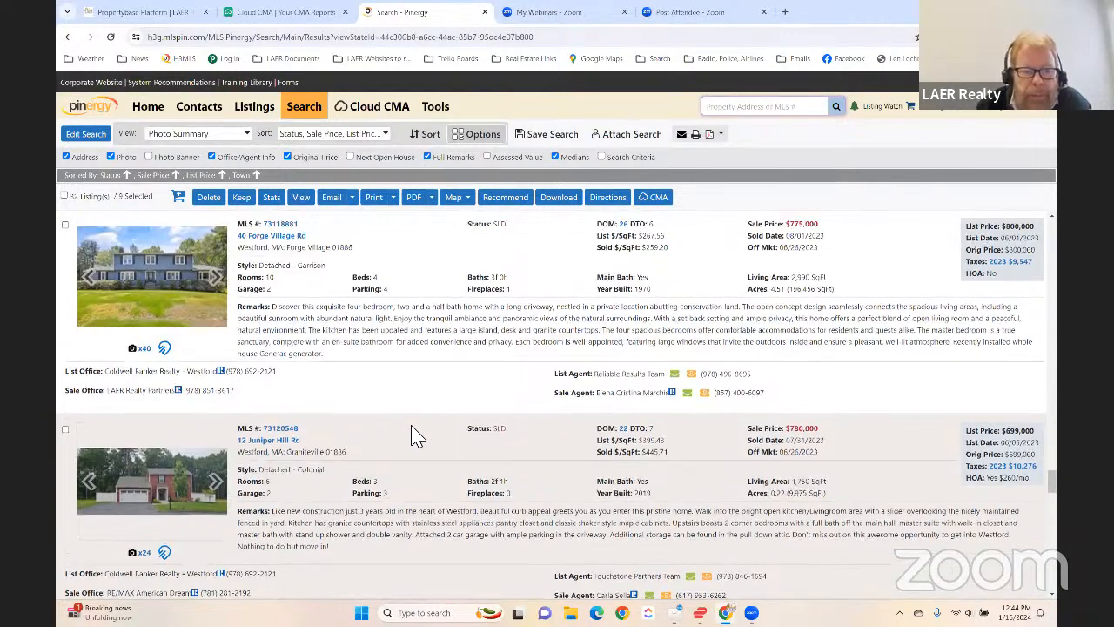
scroll(416, 436, "up", 3)
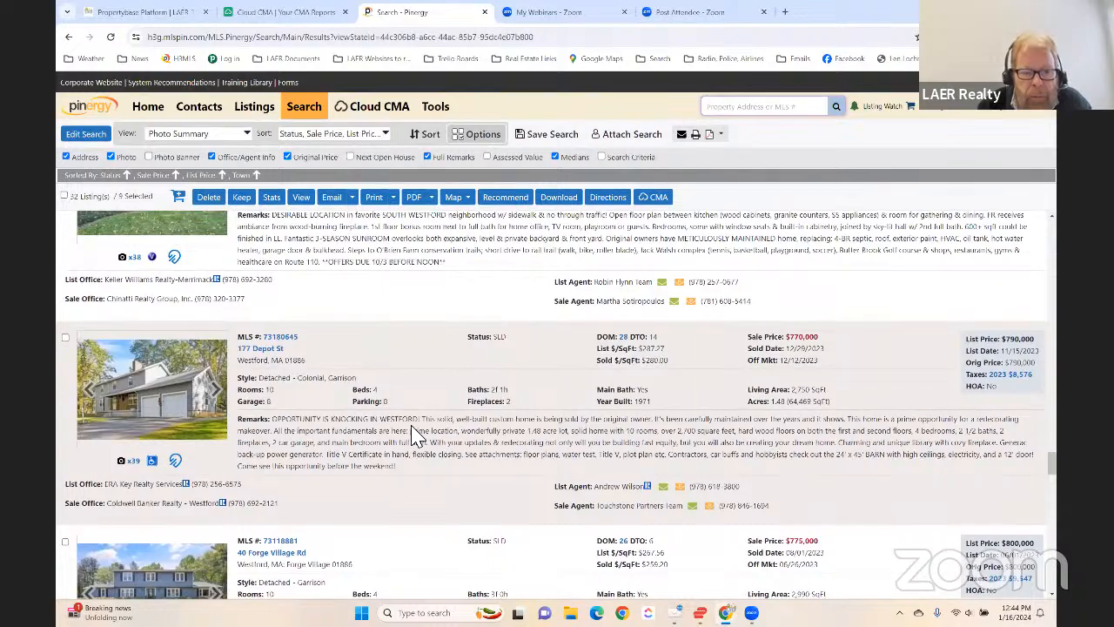
scroll(392, 432, "up", 4)
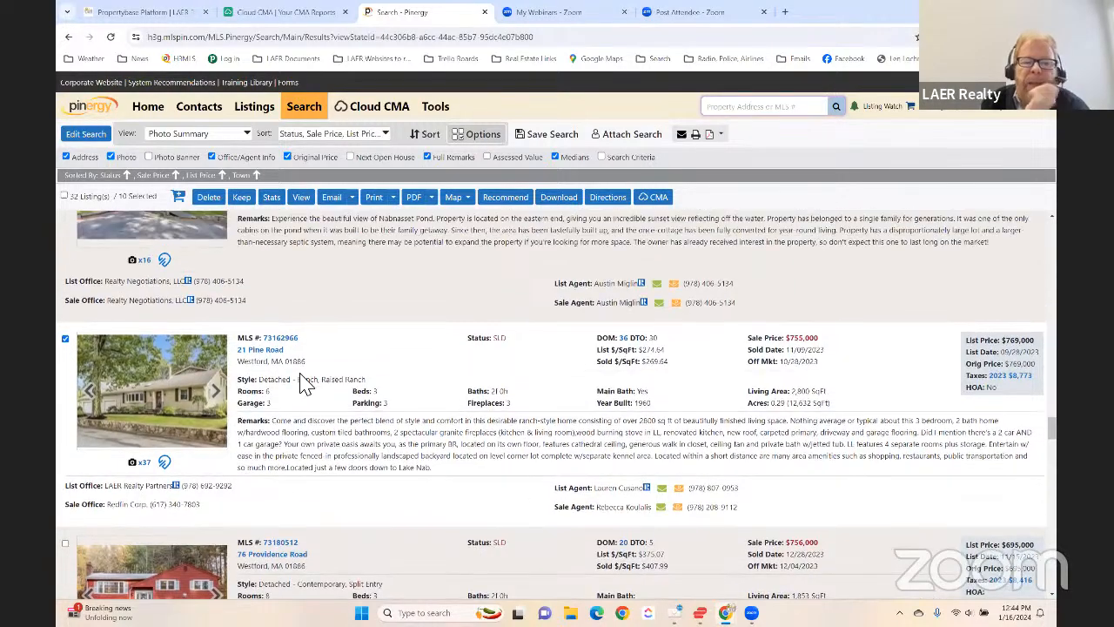
- Compare the unselected sold homes priced from $760,000 upward with the comparables already selected
scroll(301, 380, "up", 4)
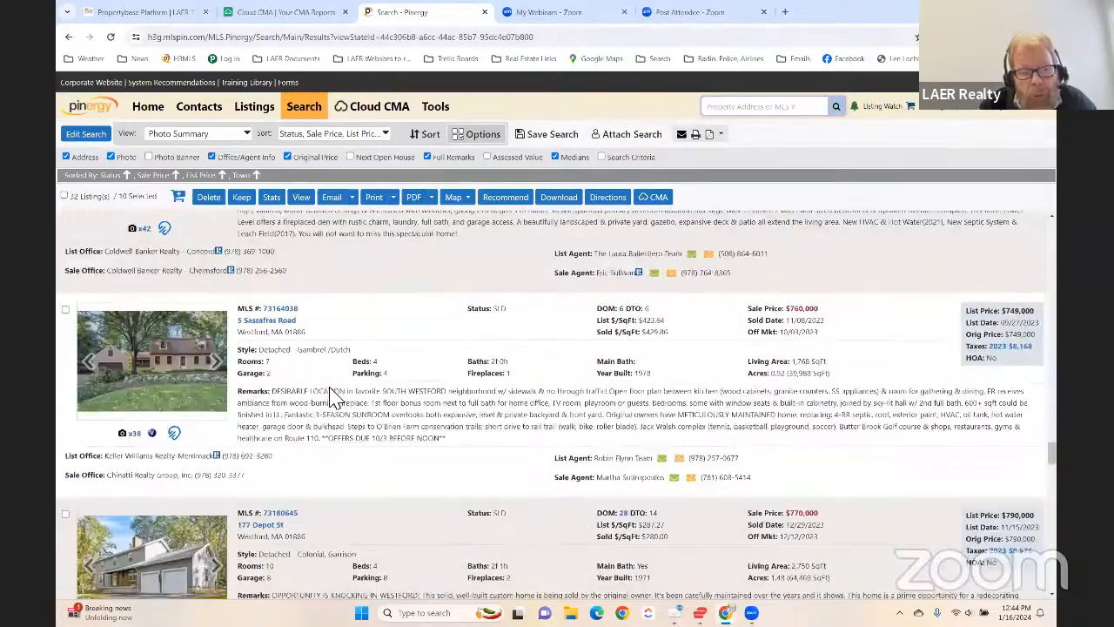
scroll(335, 396, "down", 10)
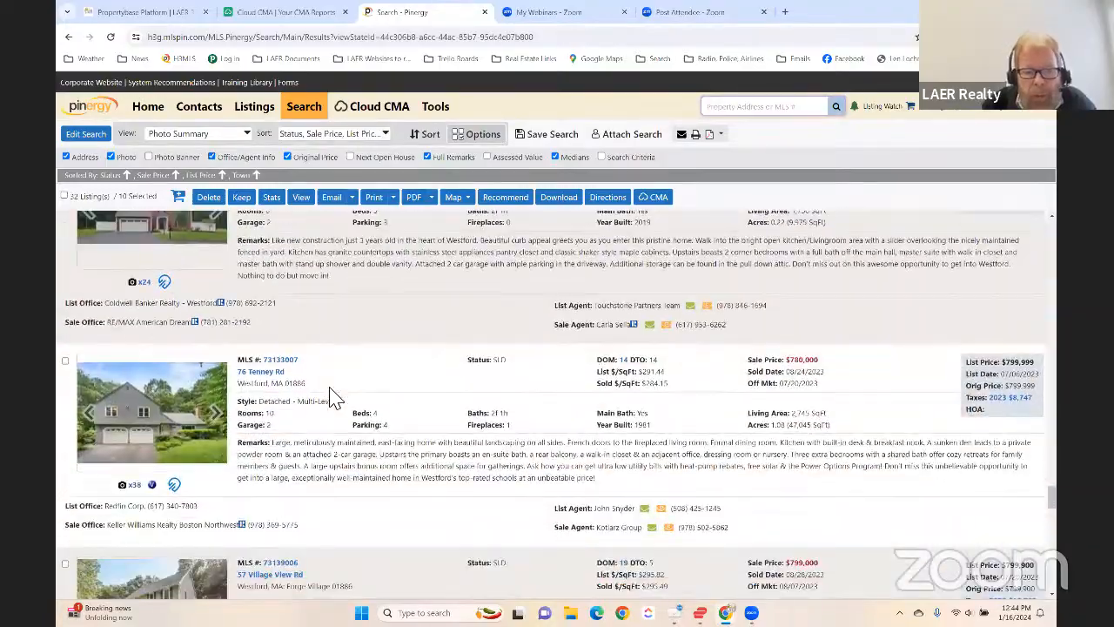
scroll(335, 396, "down", 10)
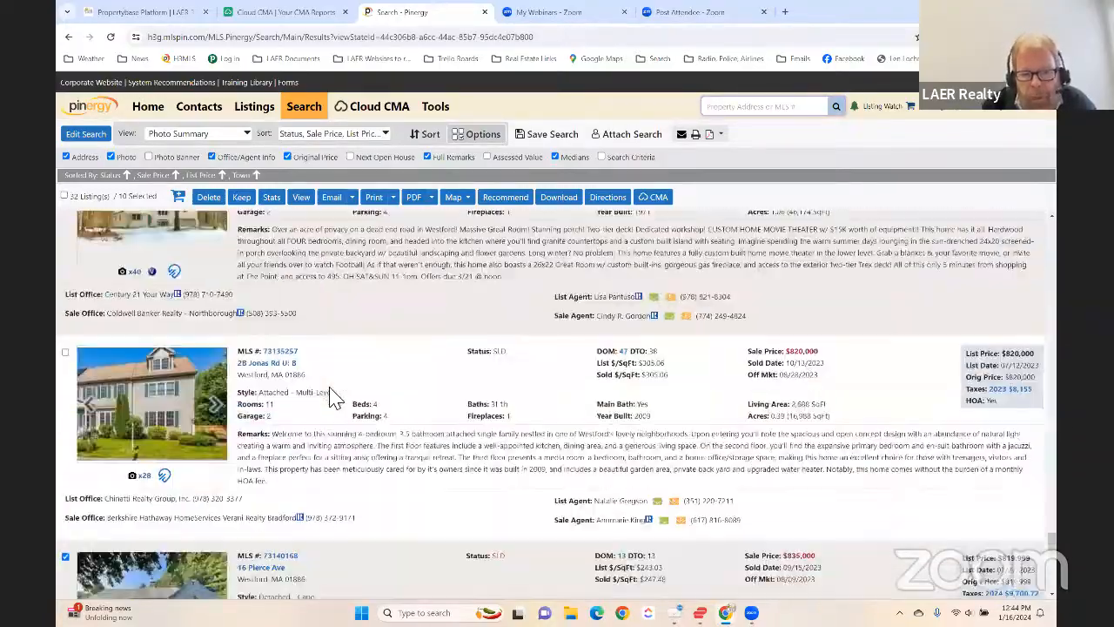
scroll(335, 396, "down", 5)
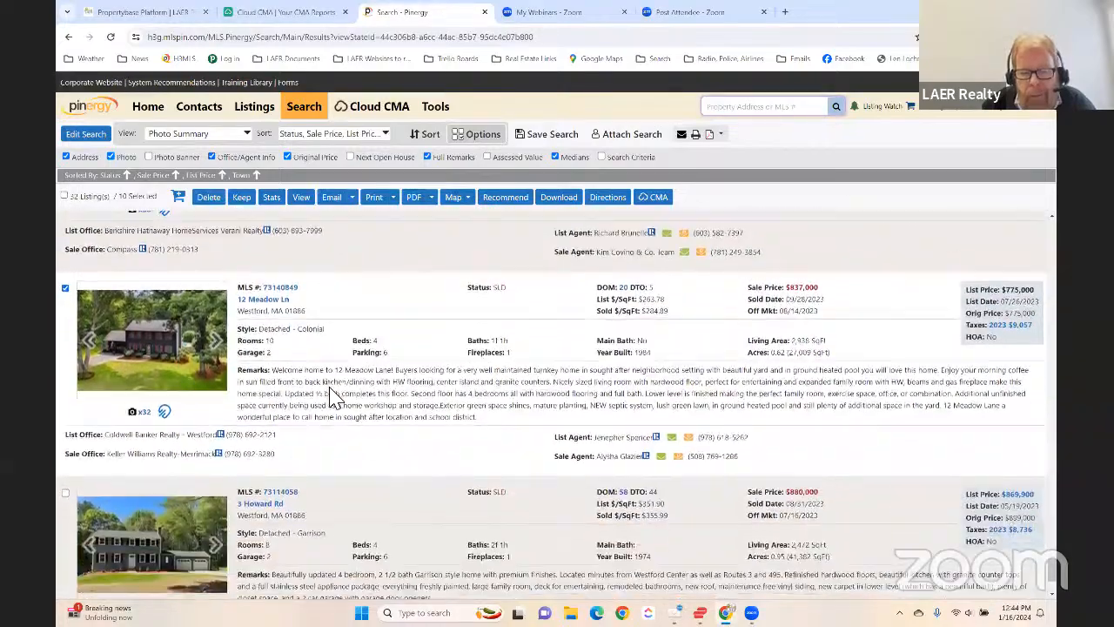
scroll(335, 396, "down", 10)
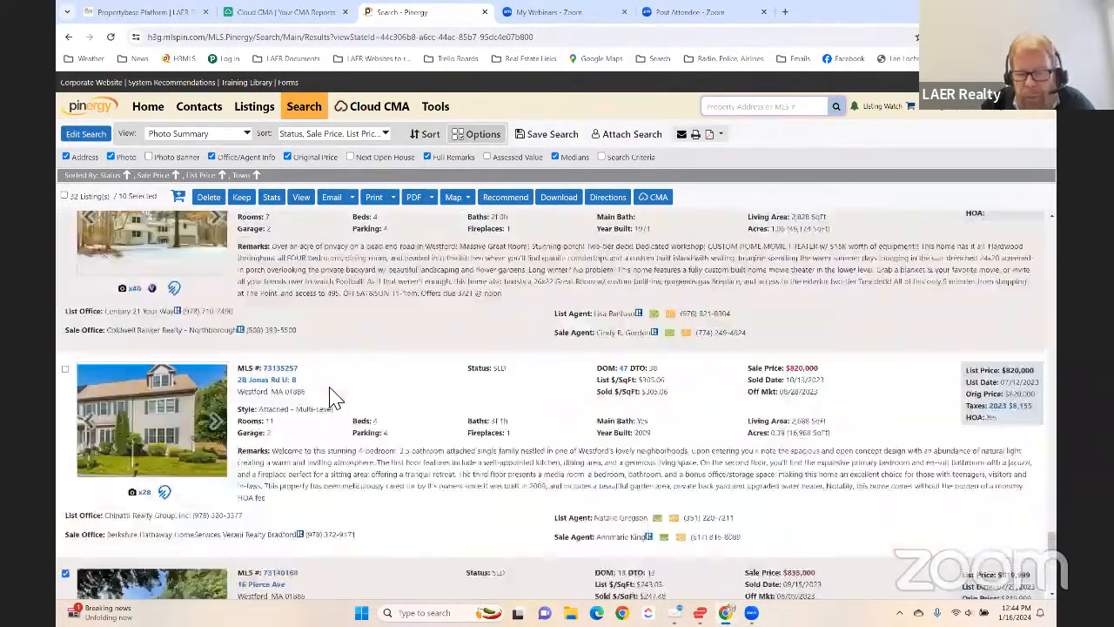
scroll(336, 396, "up", 5)
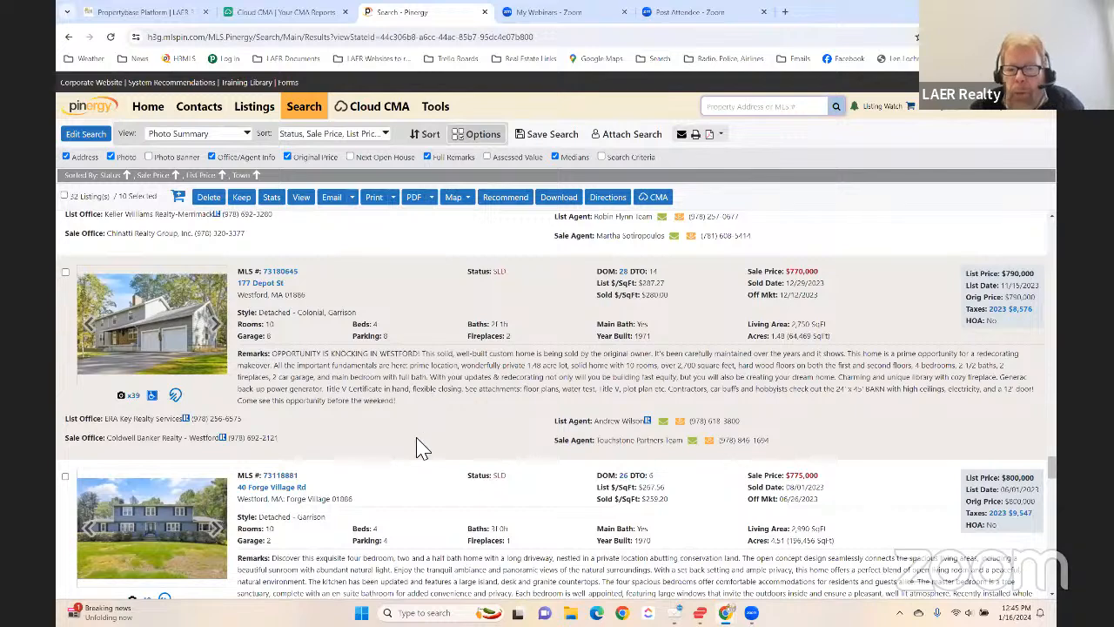
scroll(448, 383, "up", 4)
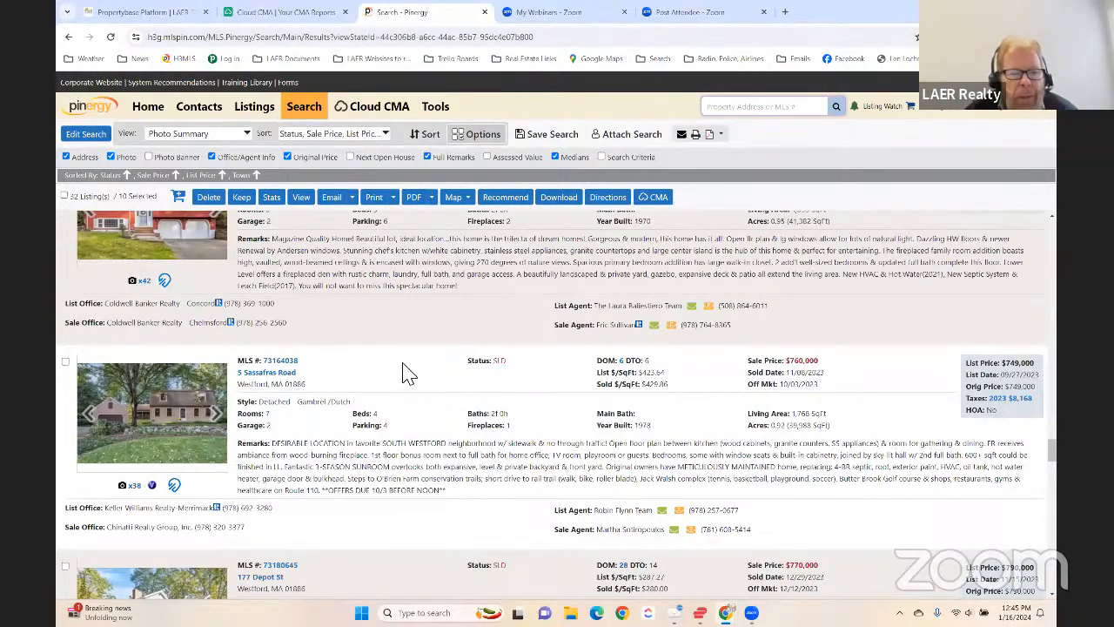
scroll(406, 374, "down", 2)
scroll(406, 374, "up", 1)
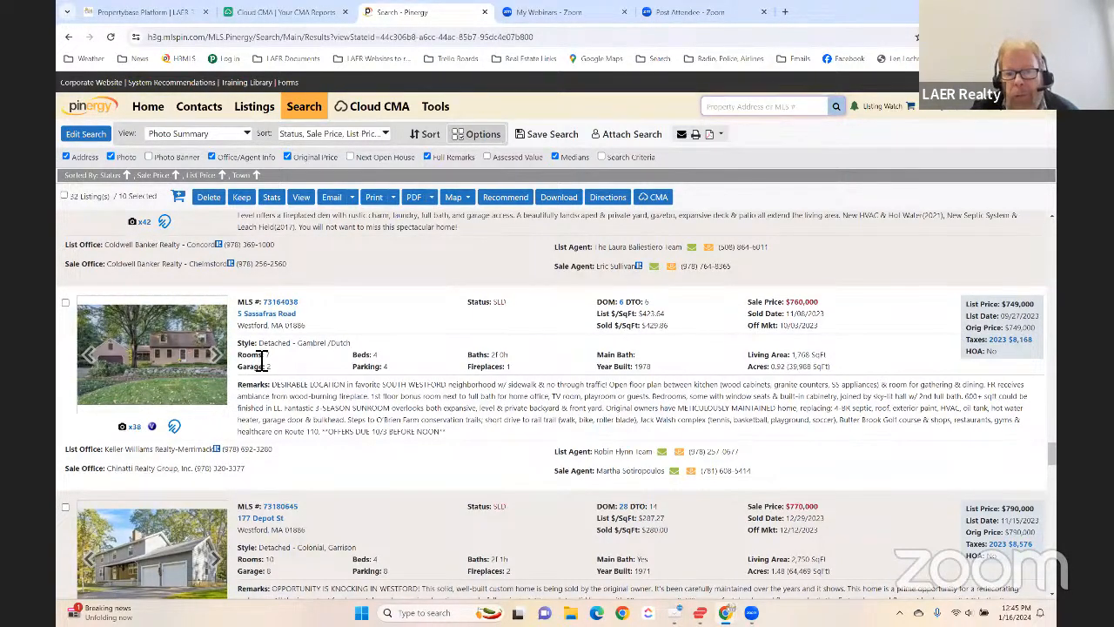
- Add the sold Contemporary split-entry home with the $756,000 sale price to the selected comparables
scroll(257, 359, "up", 1)
scroll(296, 370, "up", 1)
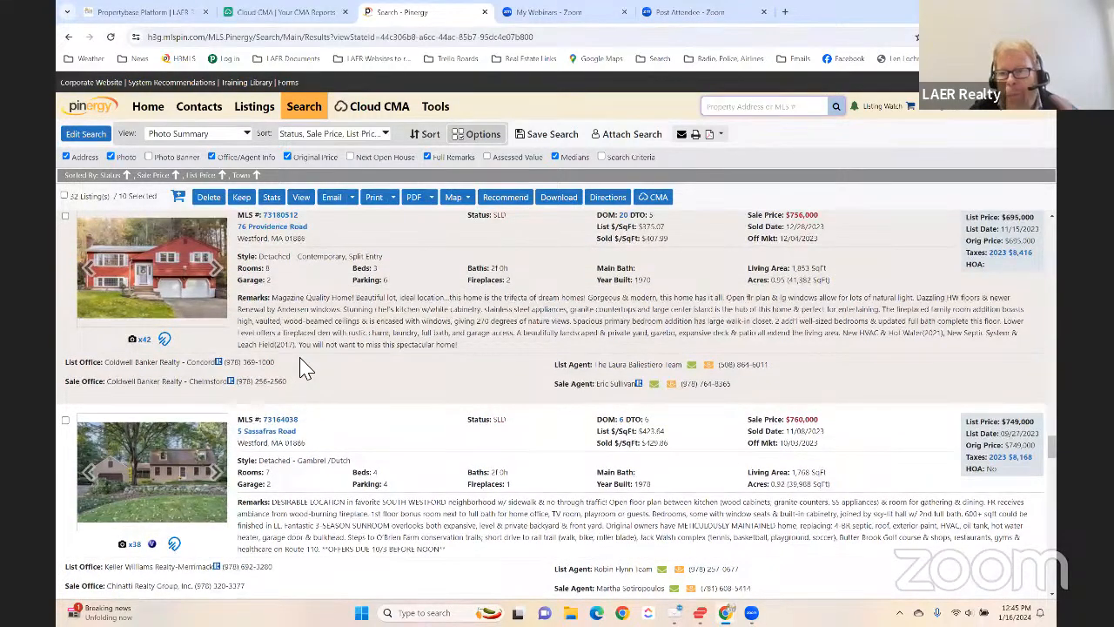
scroll(304, 368, "up", 1)
scroll(305, 366, "up", 6)
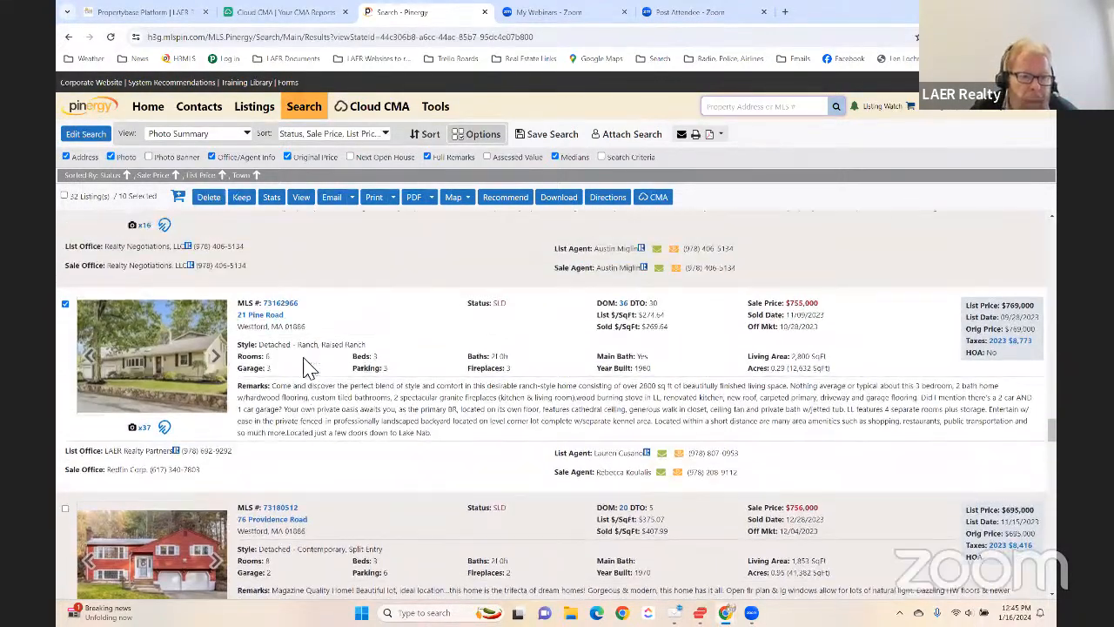
scroll(304, 368, "up", 6)
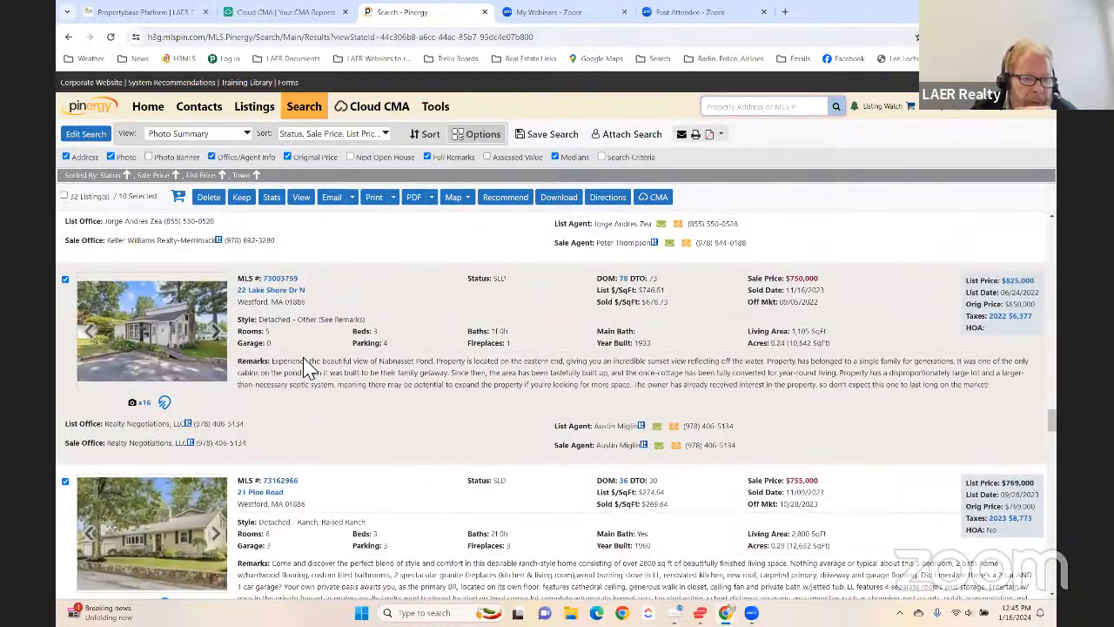
scroll(309, 367, "down", 11)
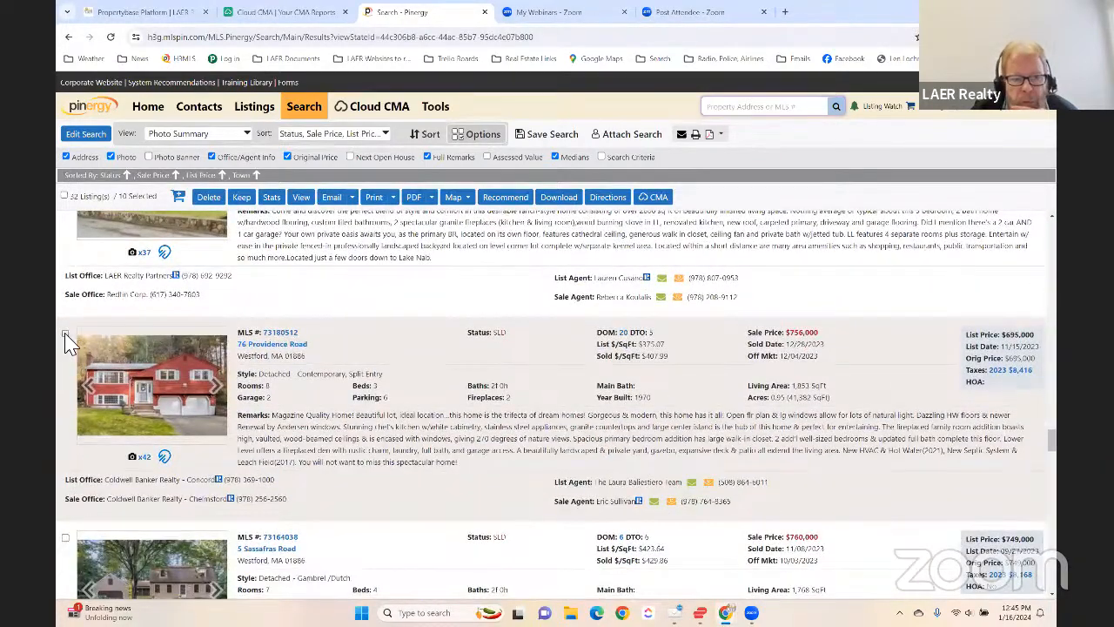
left_click(65, 333)
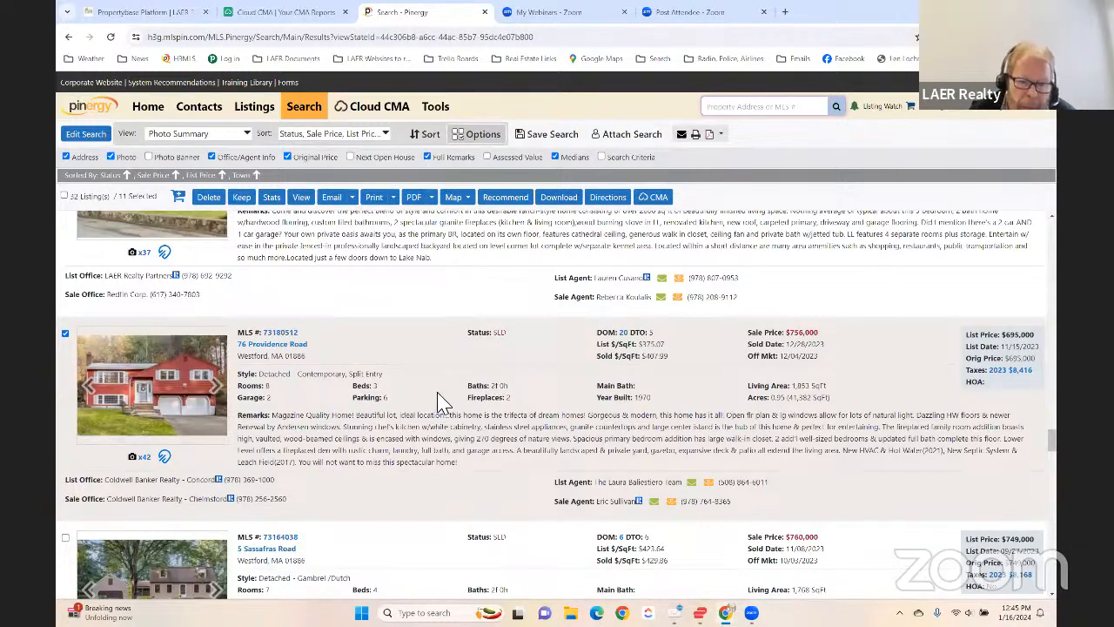
- Check the remaining sold homes and start a Cloud CMA report from the selected listings
scroll(440, 396, "down", 7)
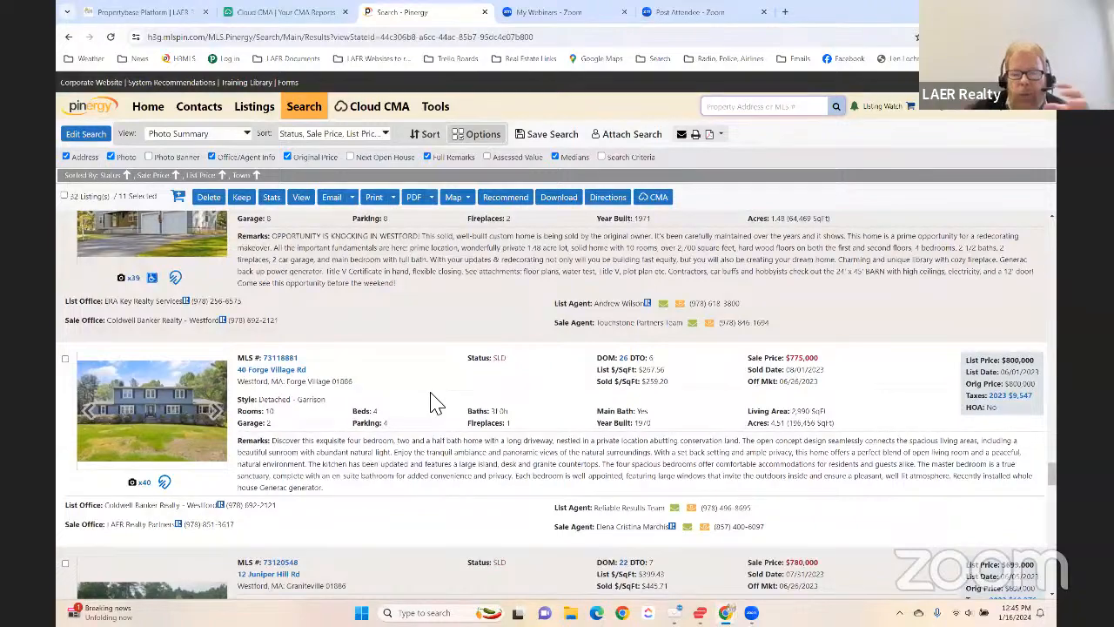
scroll(431, 403, "down", 2)
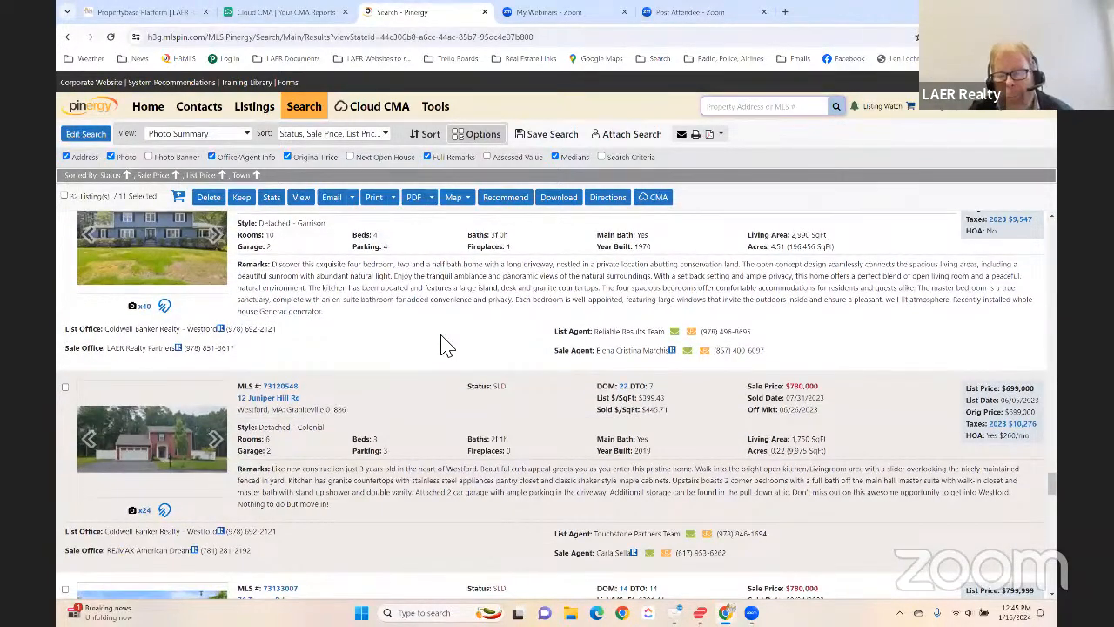
scroll(446, 343, "up", 1)
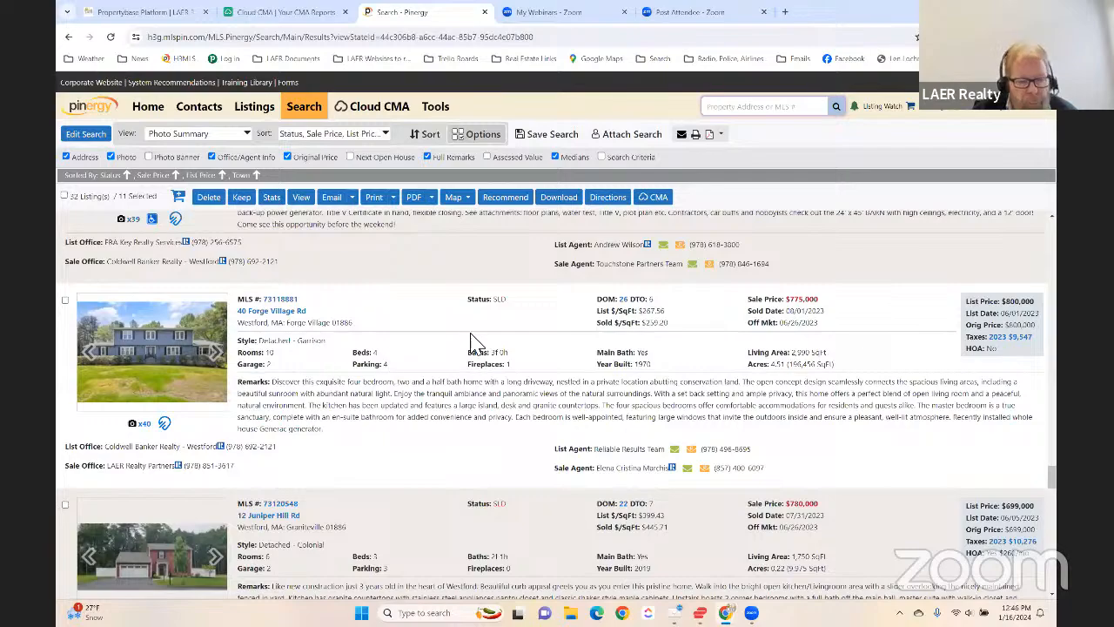
scroll(410, 379, "down", 10)
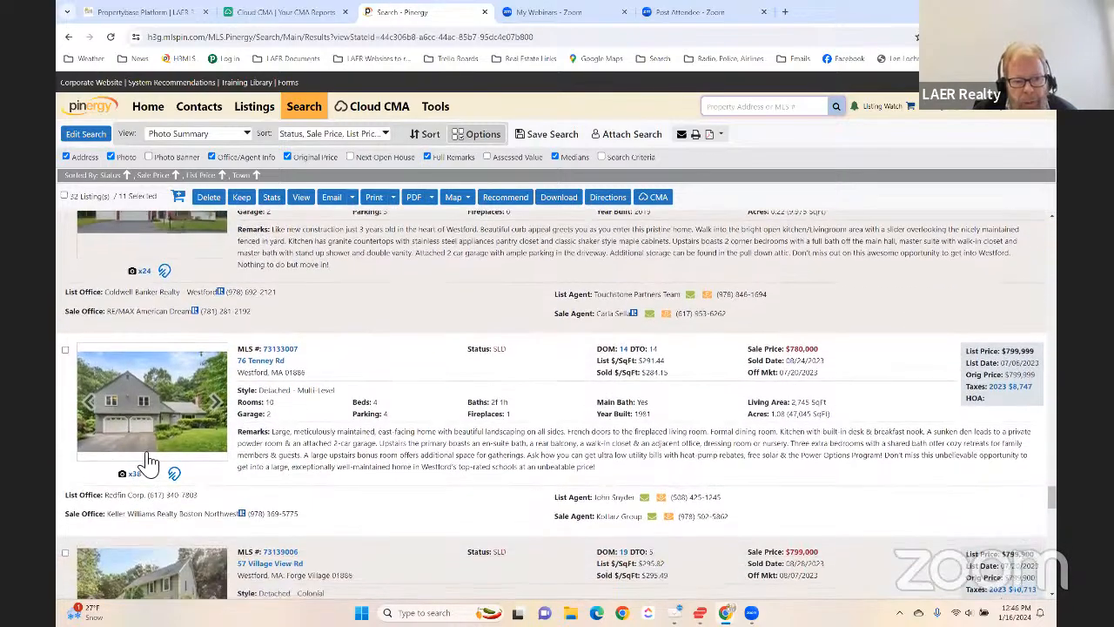
scroll(435, 380, "down", 5)
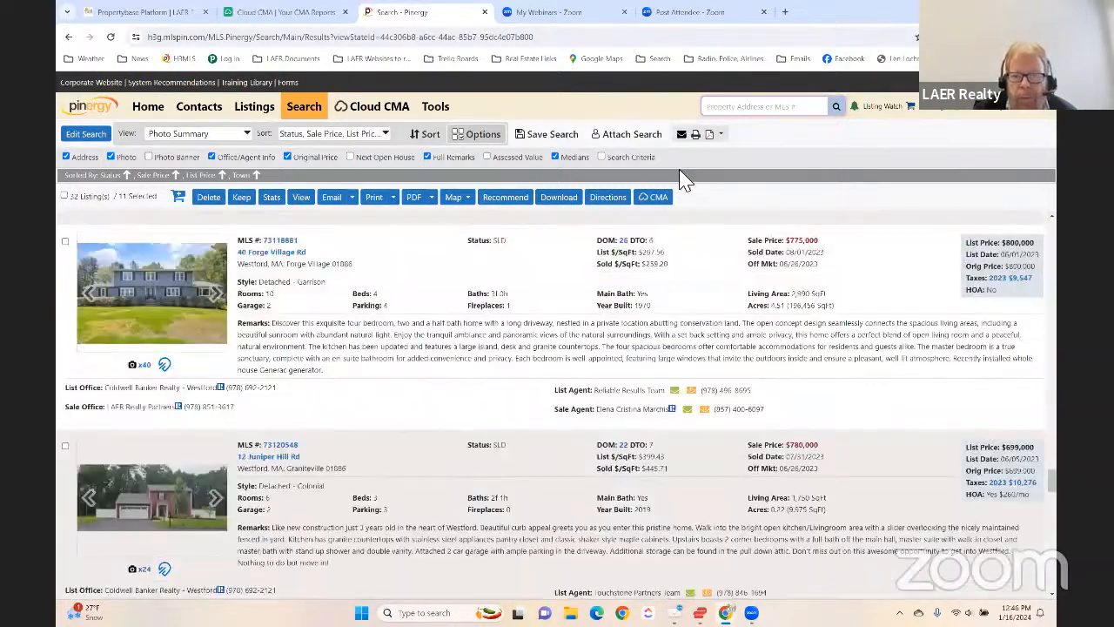
left_click(655, 198)
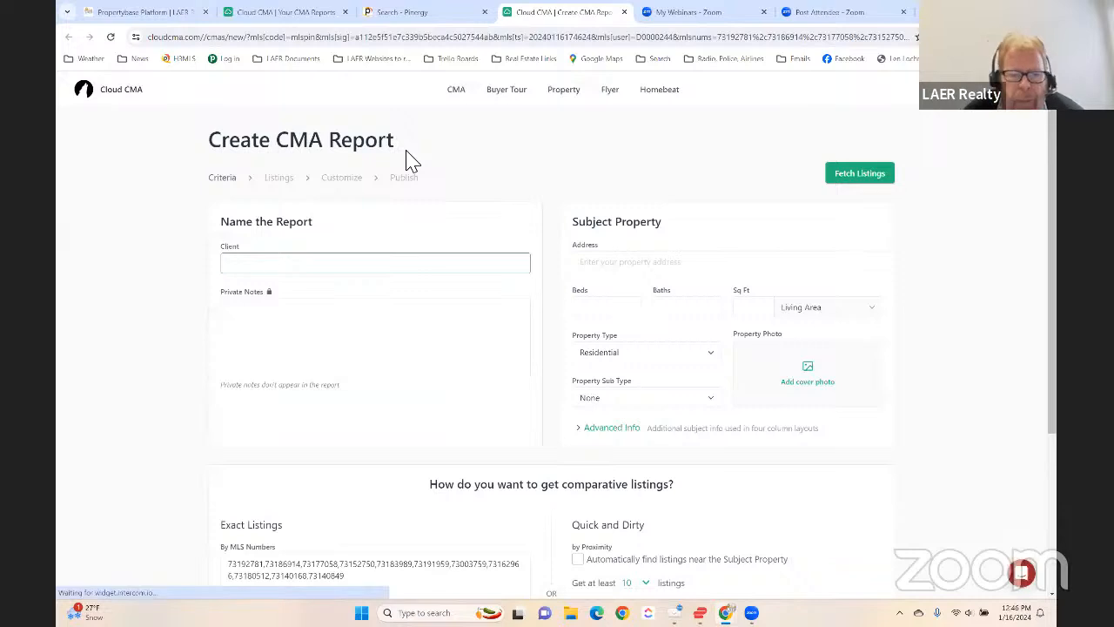
- Check the MLS numbers carried into the new CMA report and enter the client's name
scroll(462, 288, "down", 2)
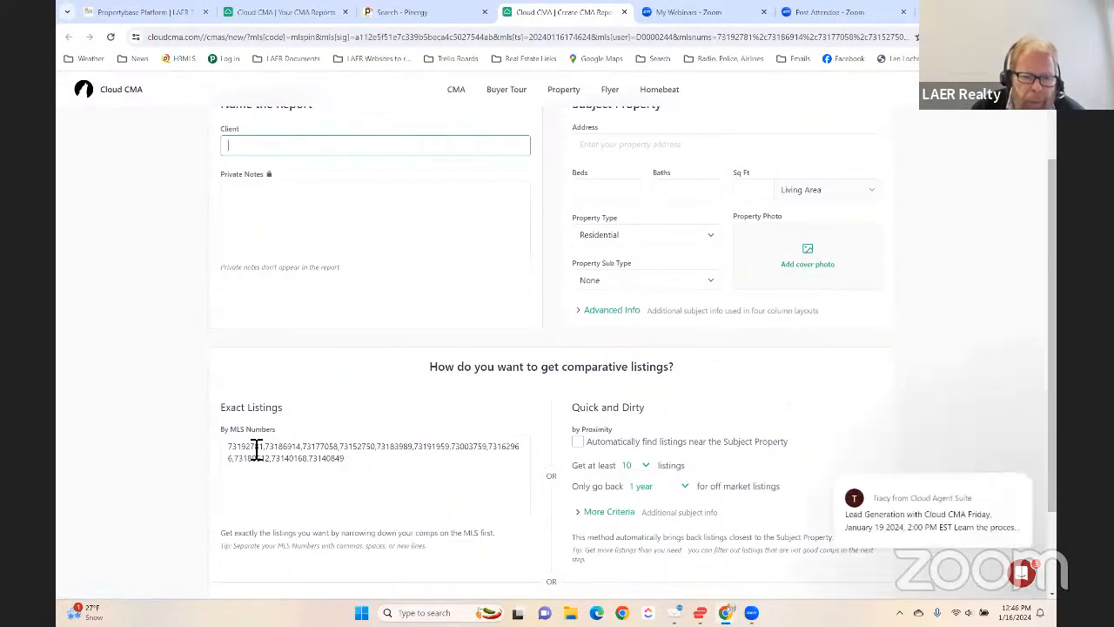
scroll(338, 326, "up", 2)
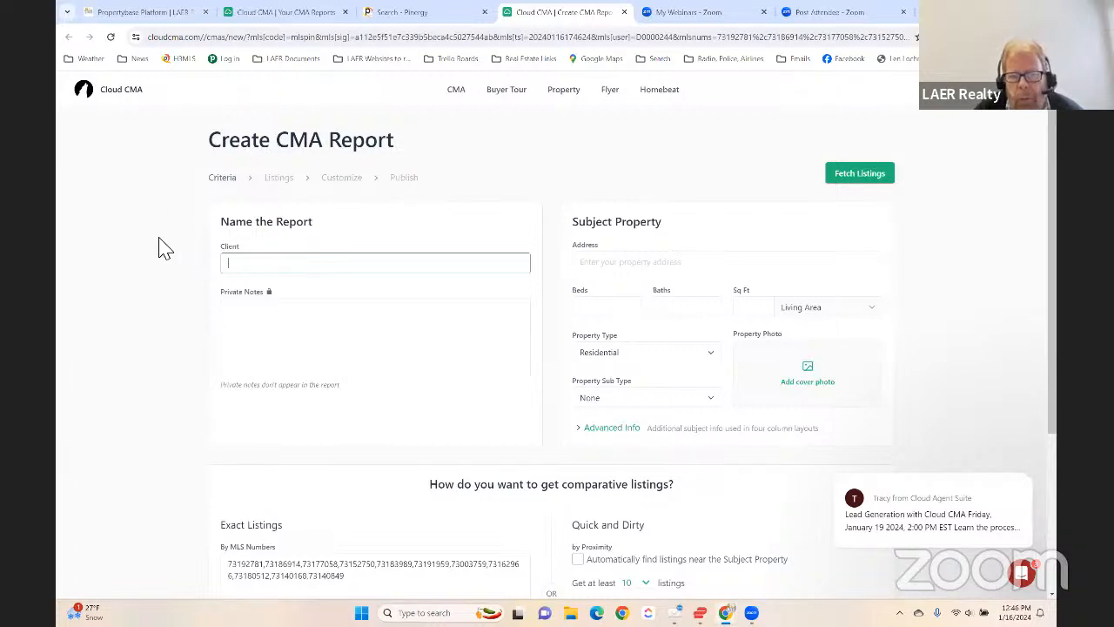
mouse_move(962, 389)
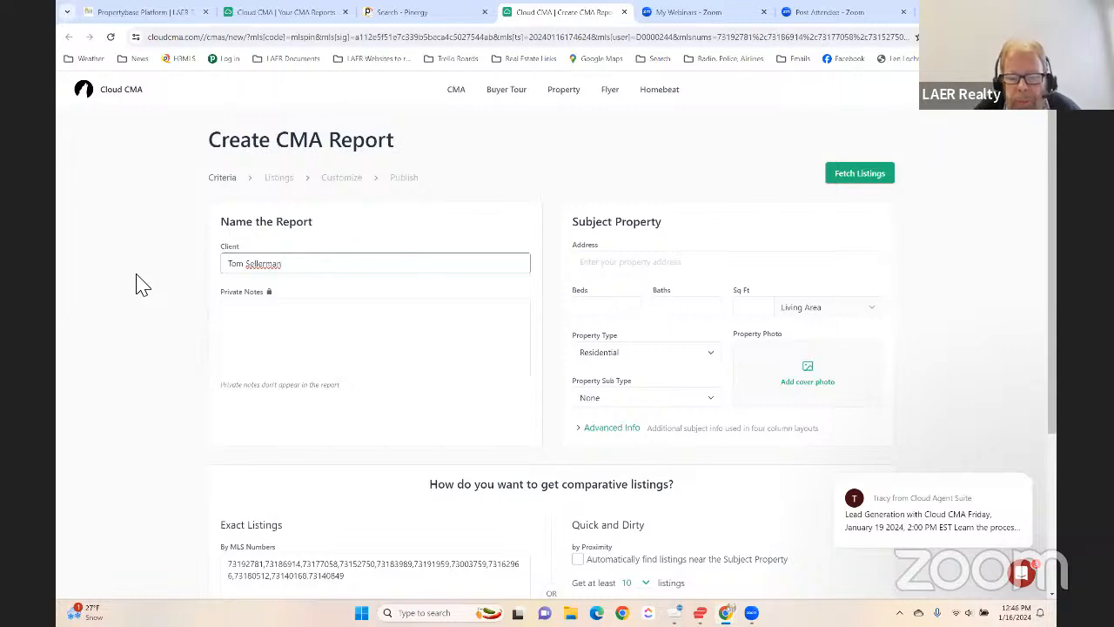
type("20")
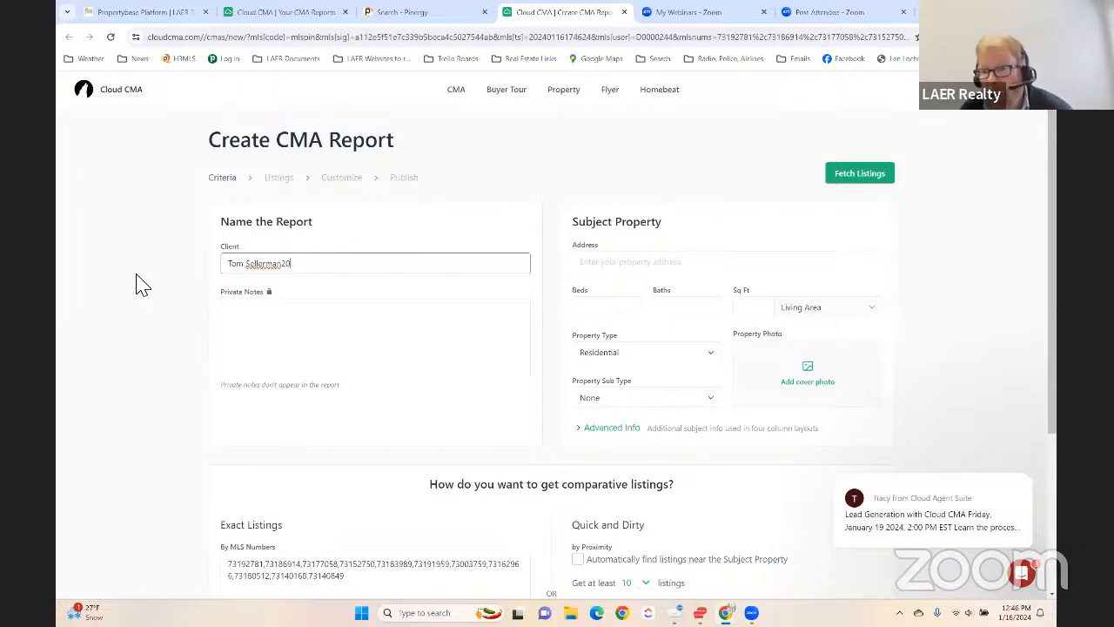
key("Tab")
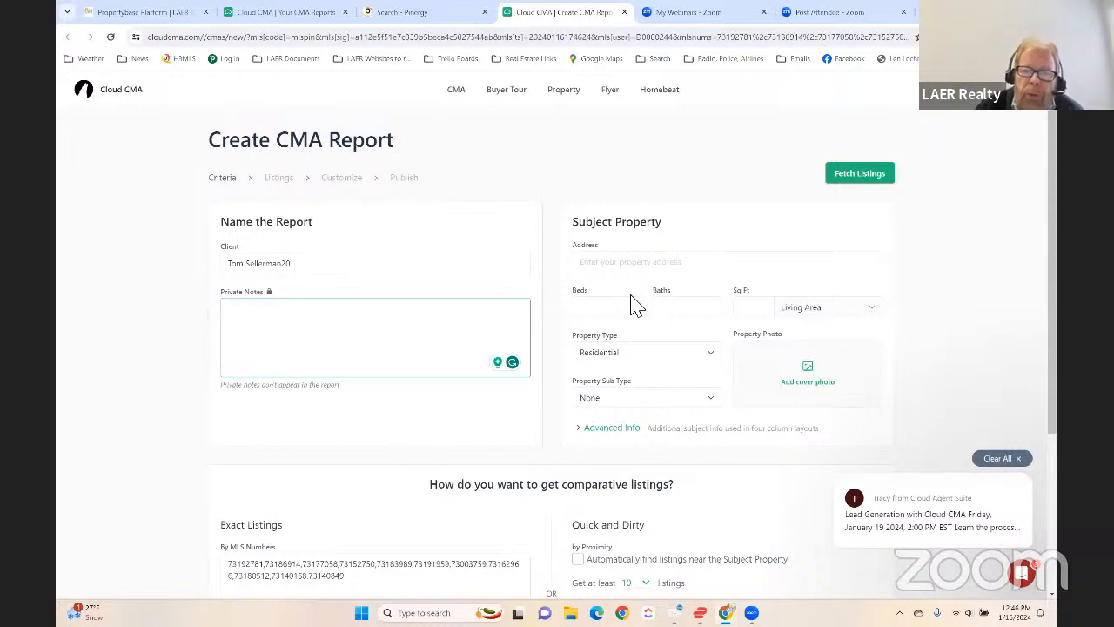
- Enter the subject property's Westford address from the matching suggestion and set its bedrooms to 3
left_click(641, 261)
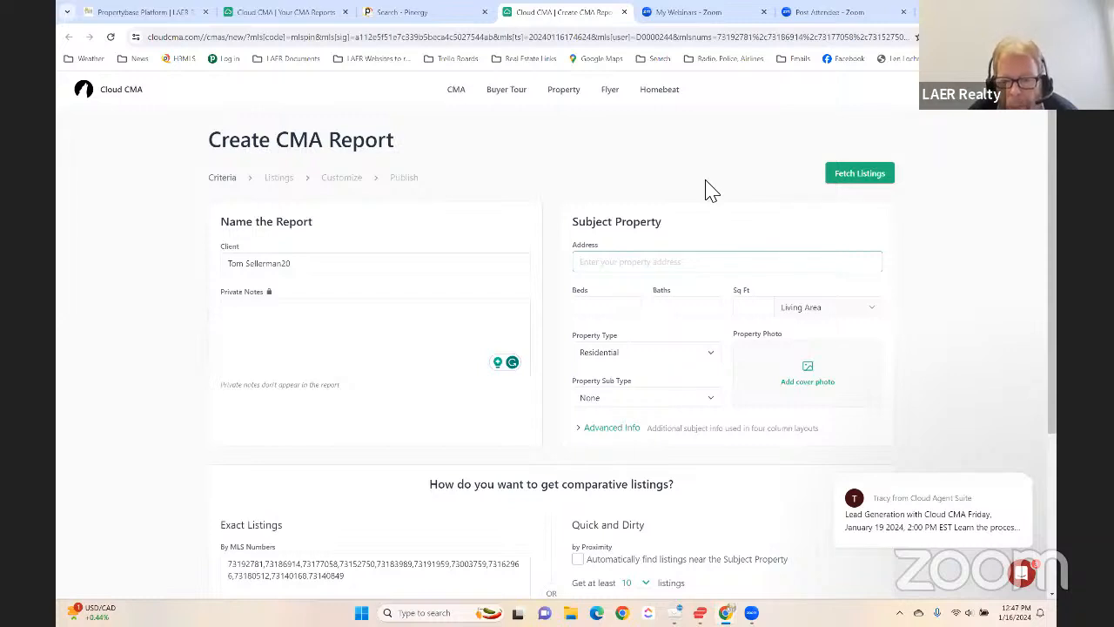
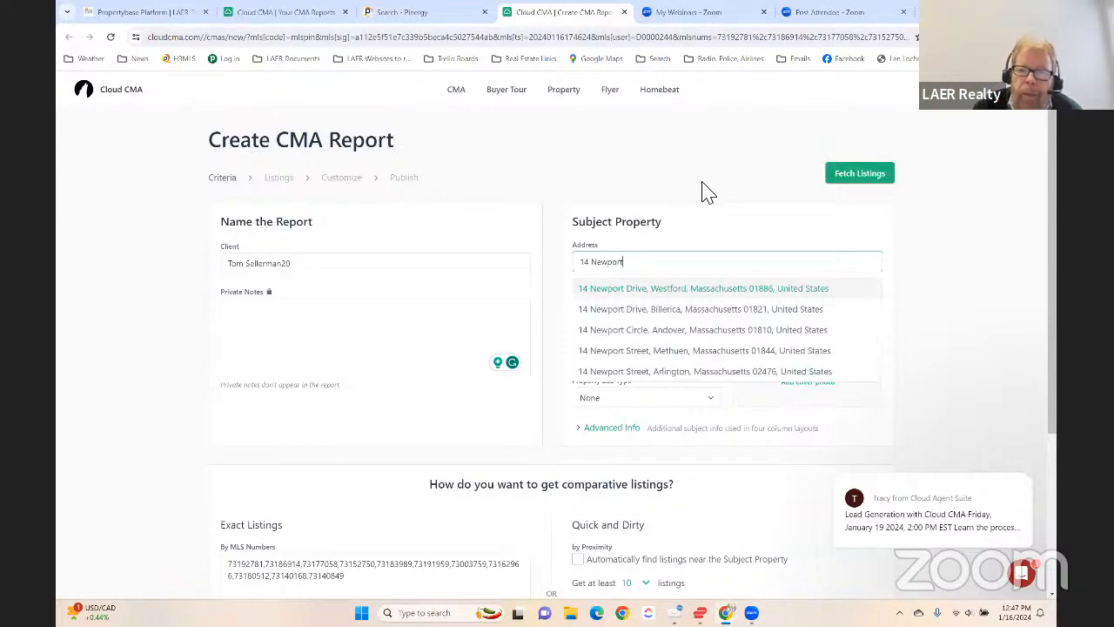
left_click(710, 292)
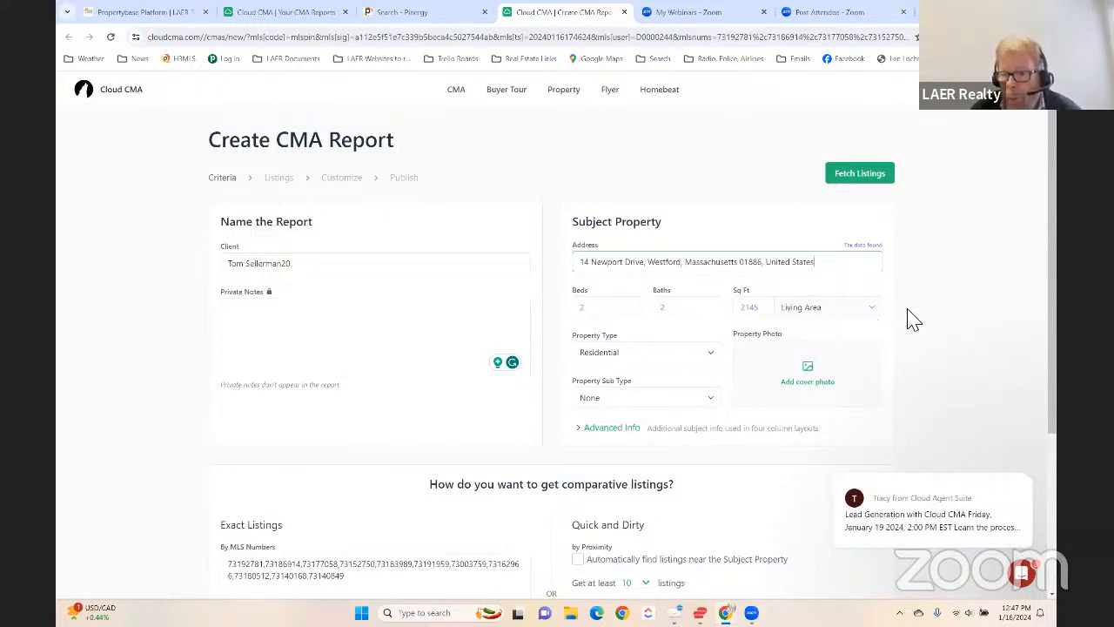
double_click(636, 308)
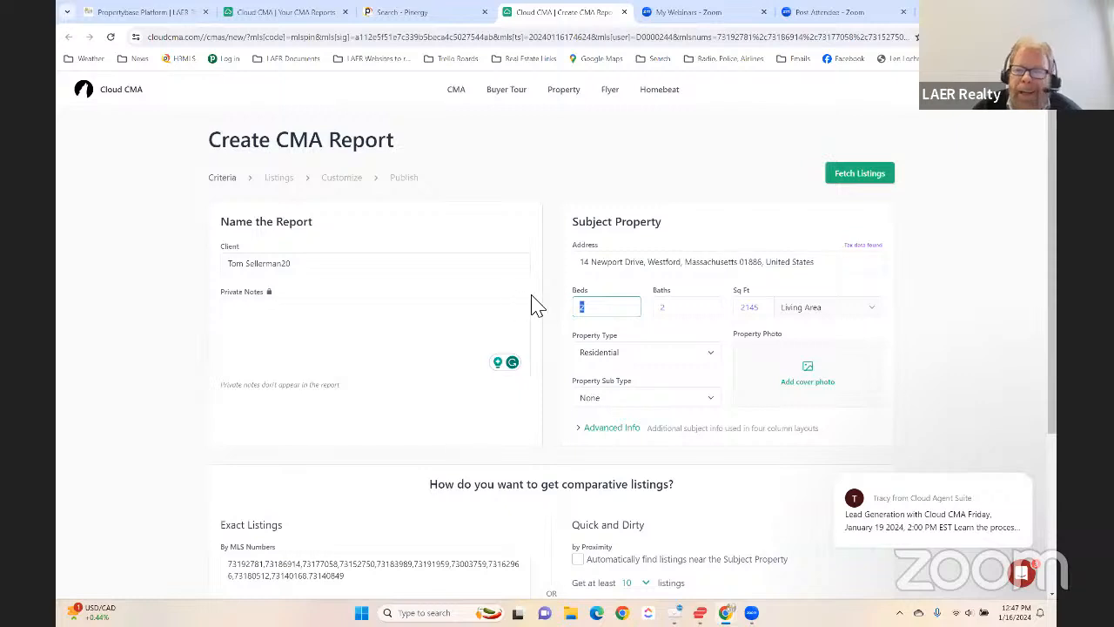
type("3")
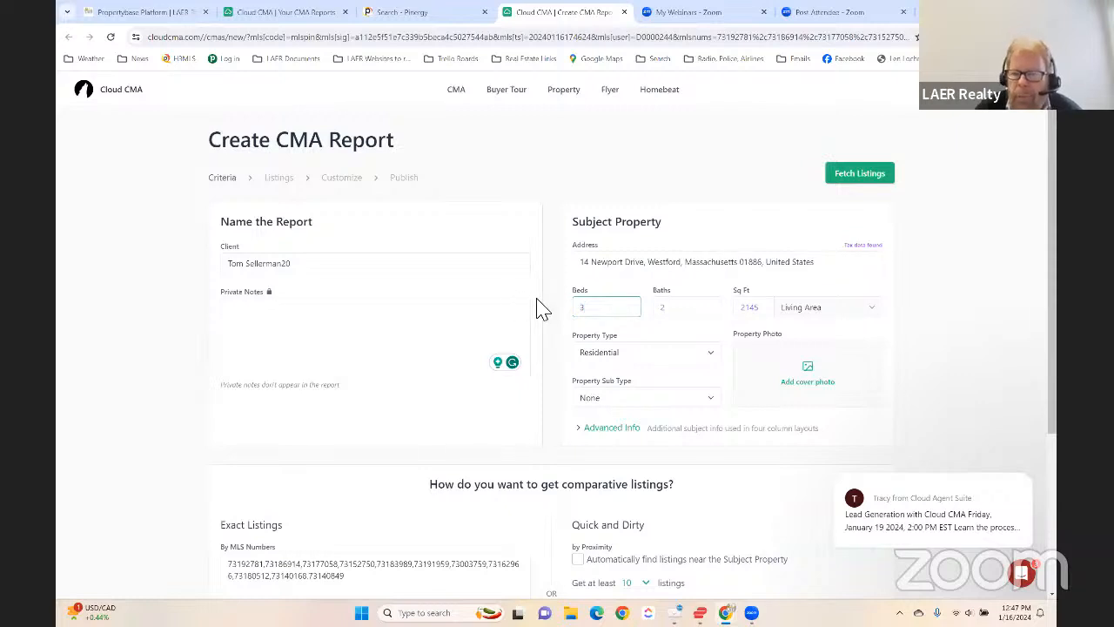
left_click(905, 301)
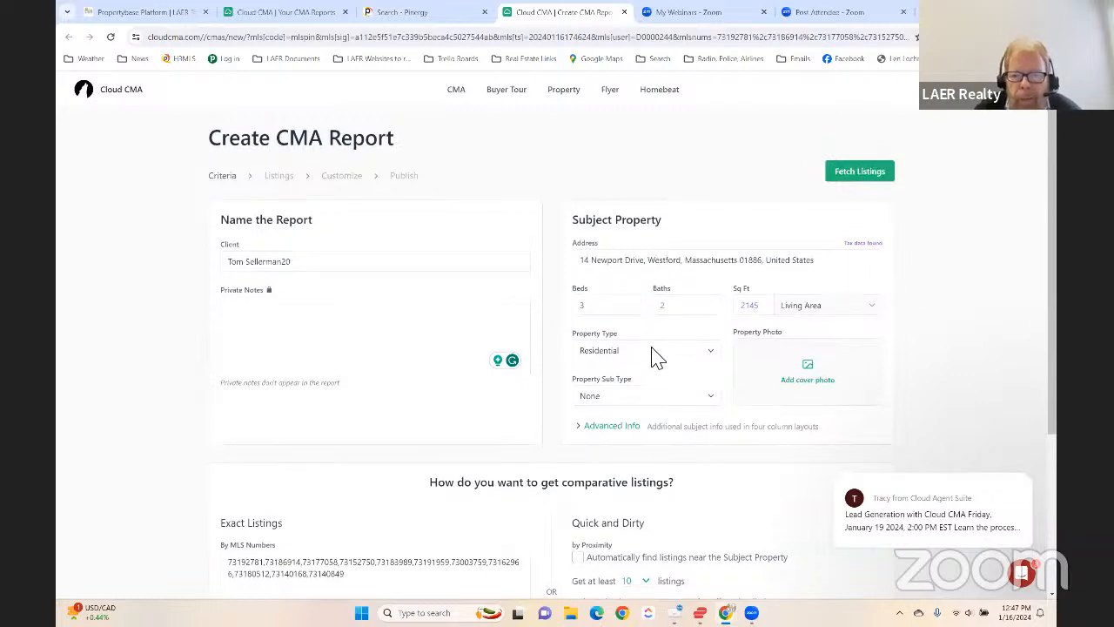
- Expand the subject property's advanced info and check the lot size, year built and taxes
scroll(648, 358, "down", 1)
left_click(622, 373)
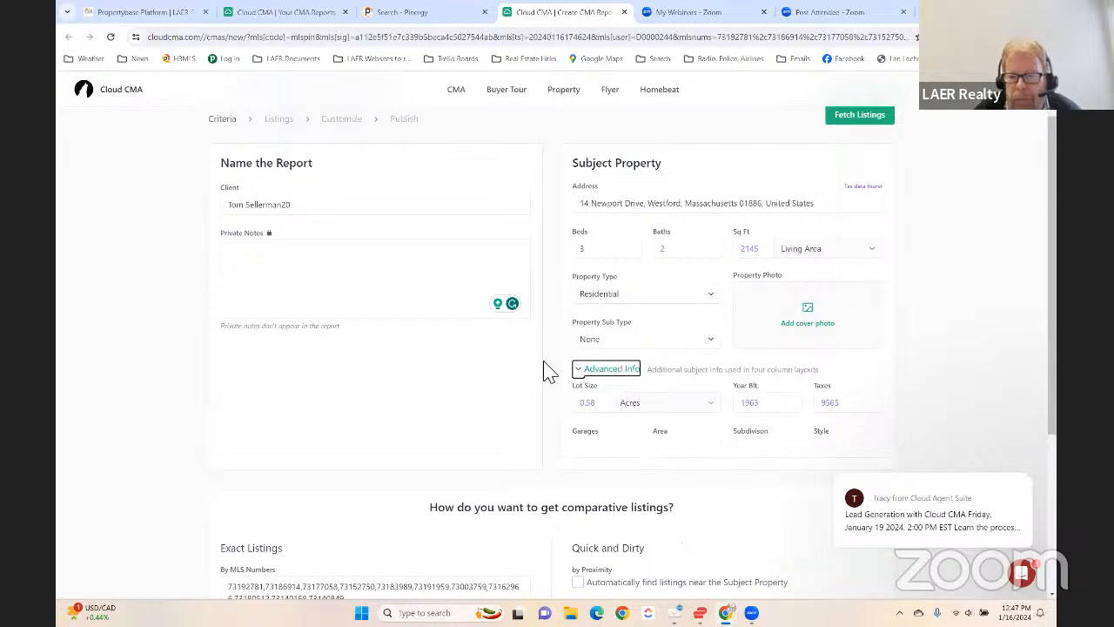
scroll(592, 379, "down", 1)
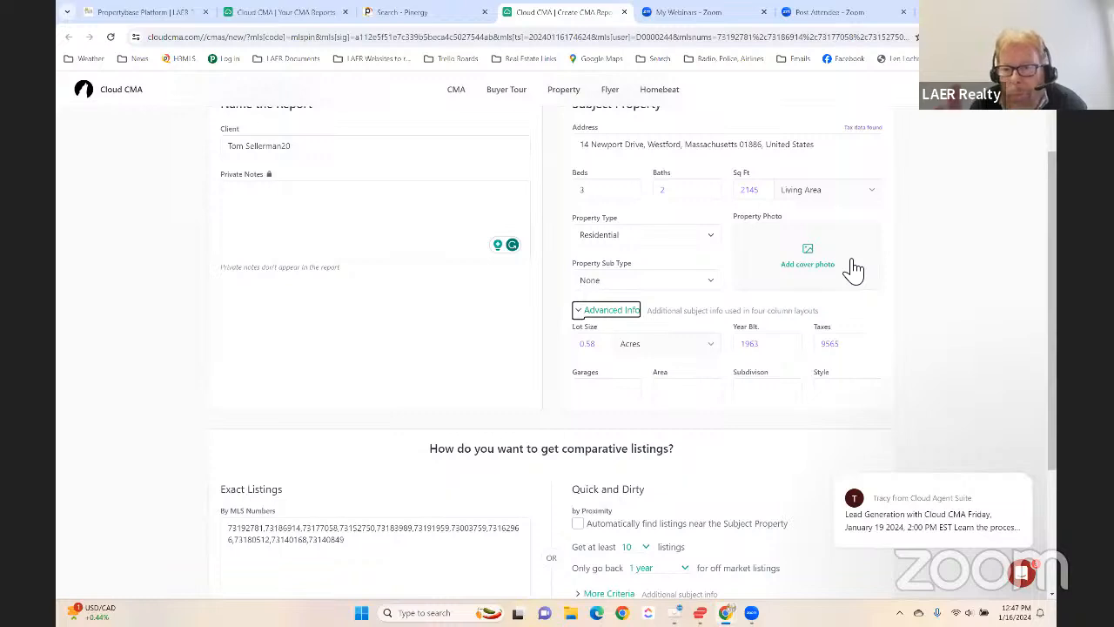
- Add the night-time office exterior photo from the Chelmsford Office folder as the property's cover photo, and crop it
left_click(818, 257)
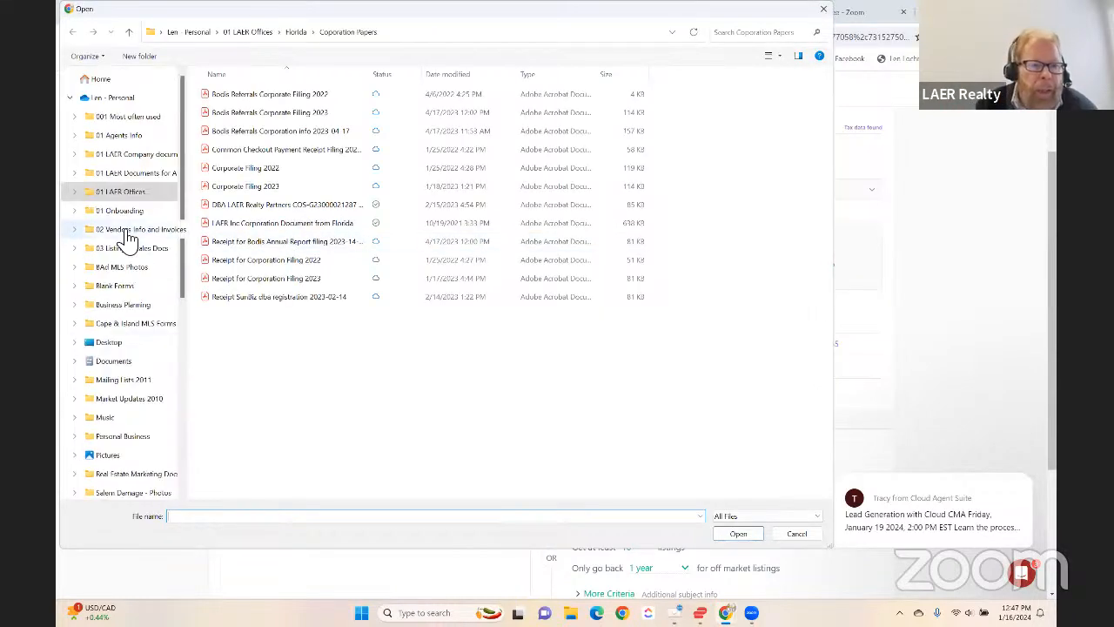
left_click(117, 192)
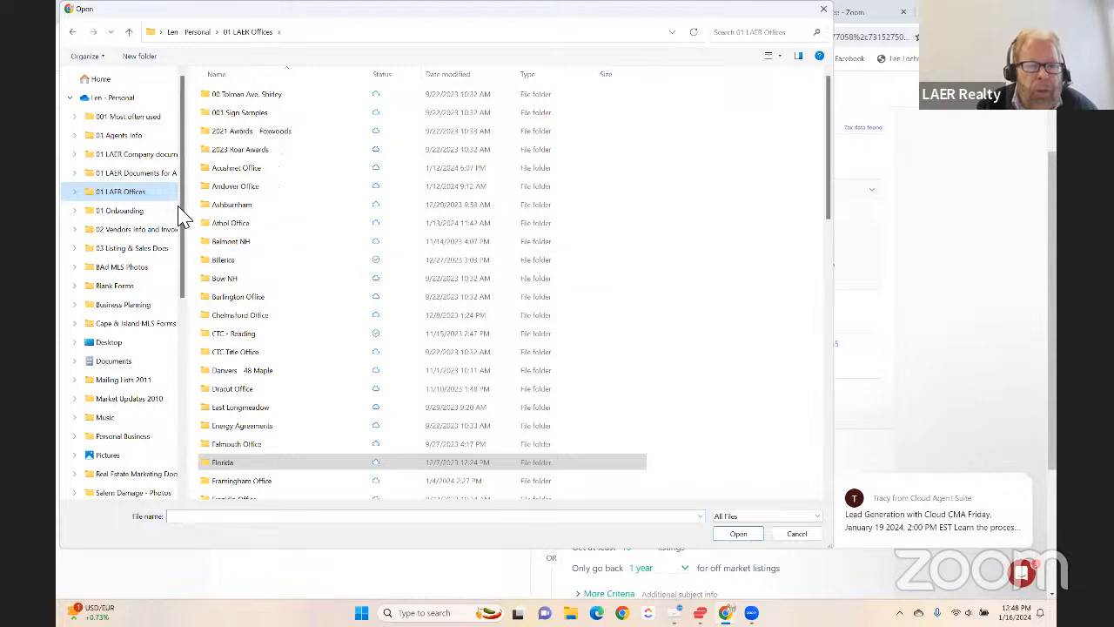
double_click(218, 317)
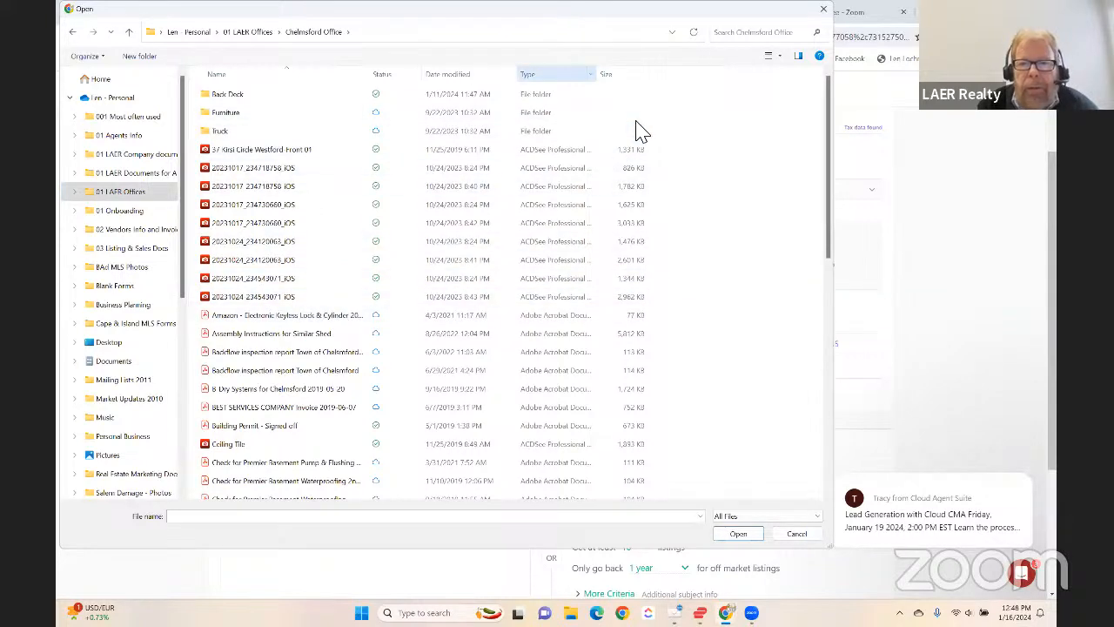
left_click(780, 54)
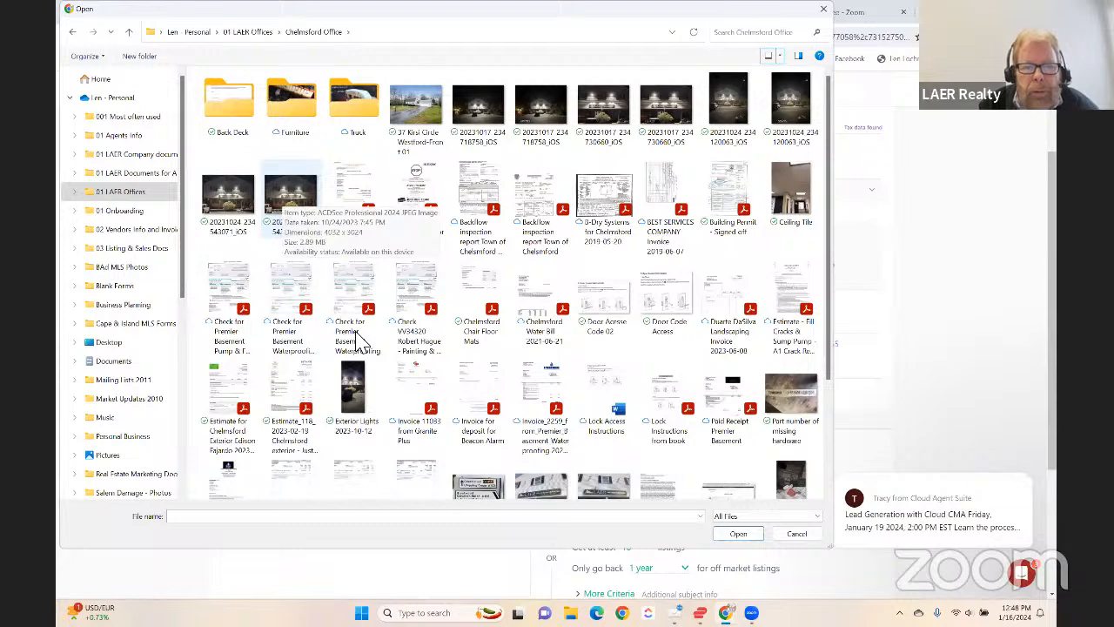
double_click(290, 198)
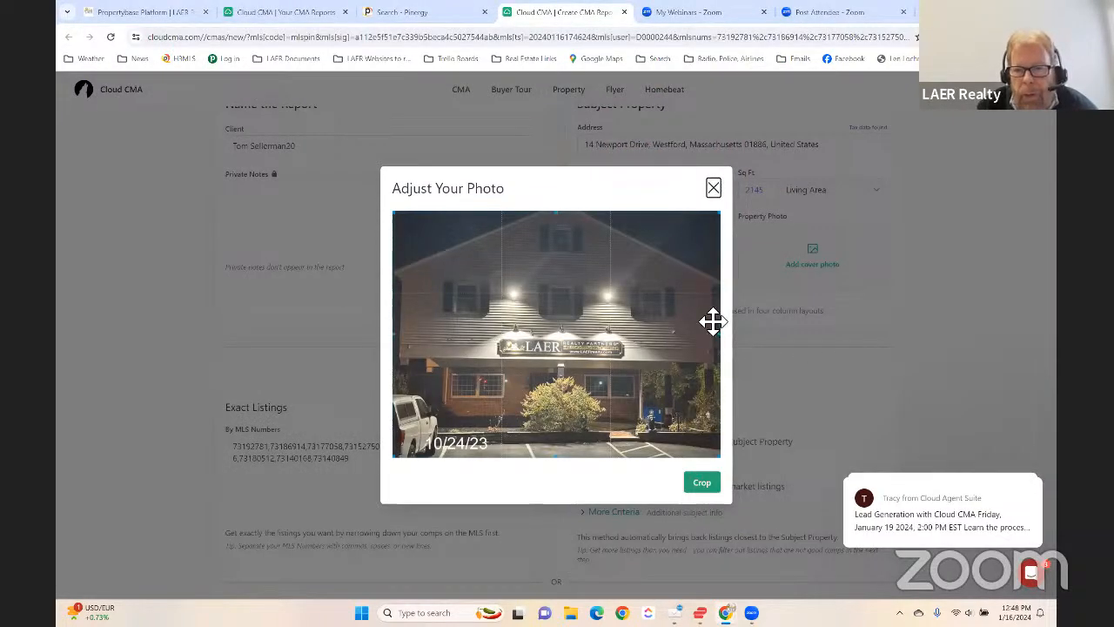
left_click_drag(704, 241, 723, 223)
left_click_drag(659, 267, 650, 275)
left_click(706, 487)
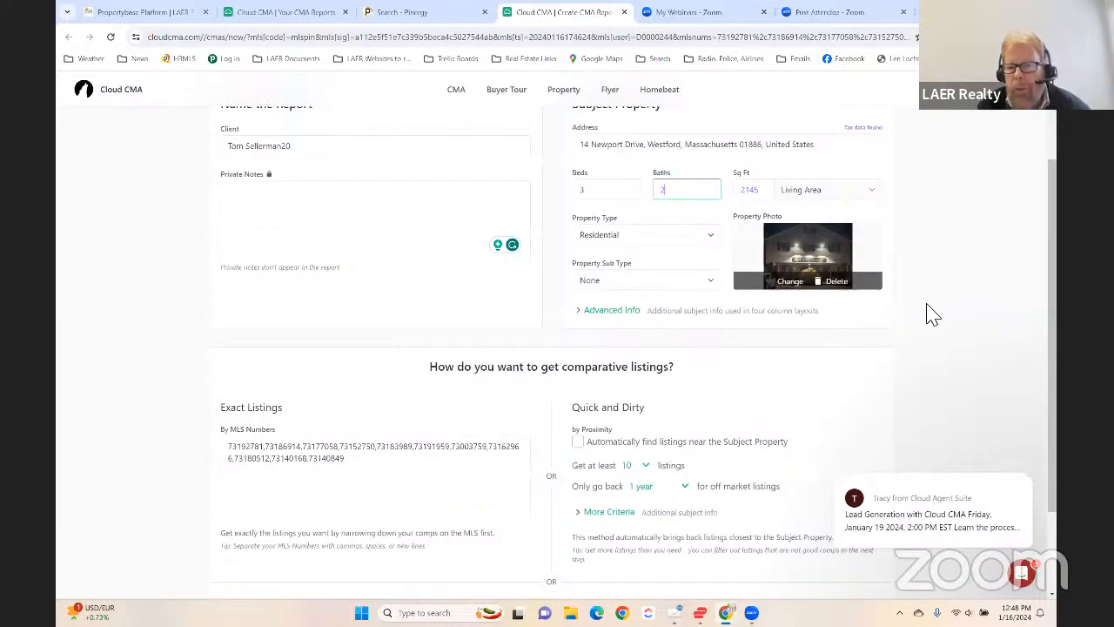
- Review the report criteria and fetch the comparables by their exact MLS numbers, leaving automatic proximity search off
scroll(917, 349, "down", 2)
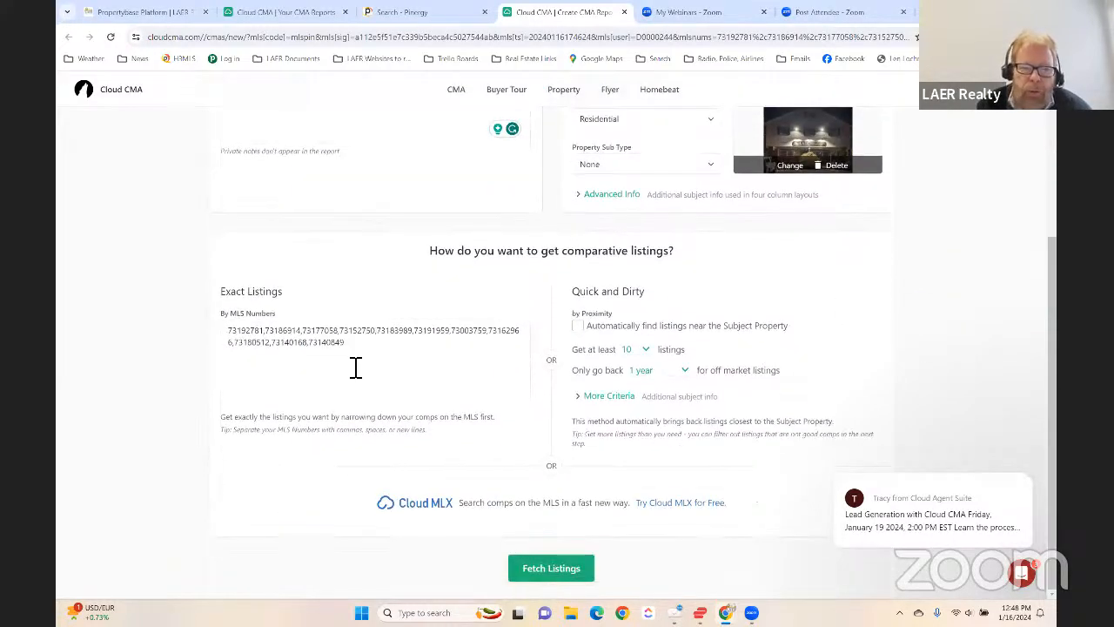
scroll(635, 323, "up", 4)
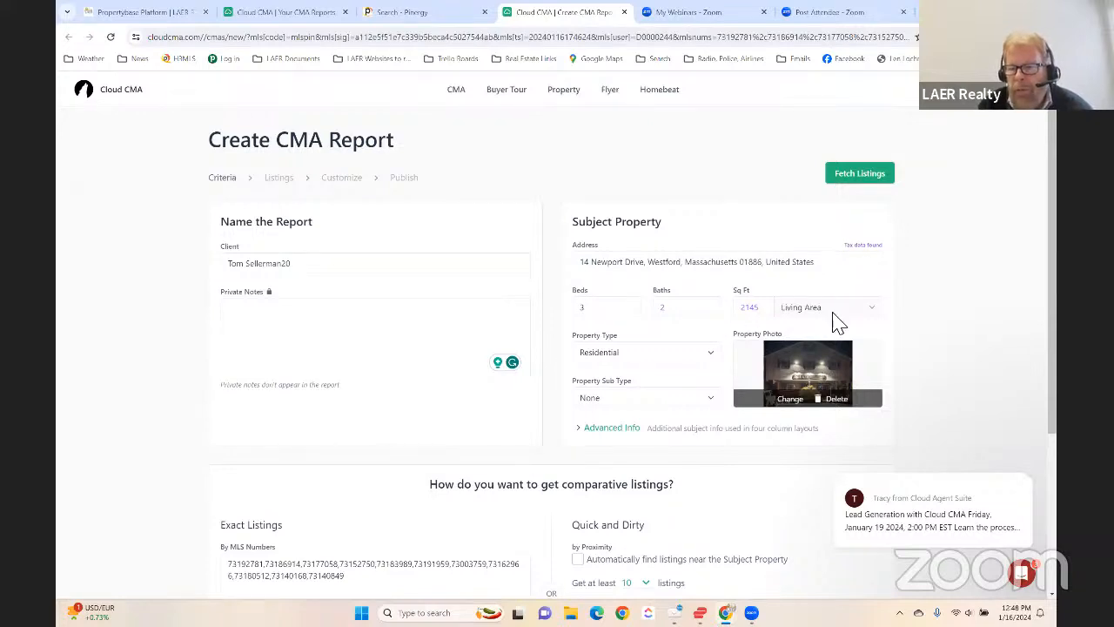
scroll(460, 304, "down", 4)
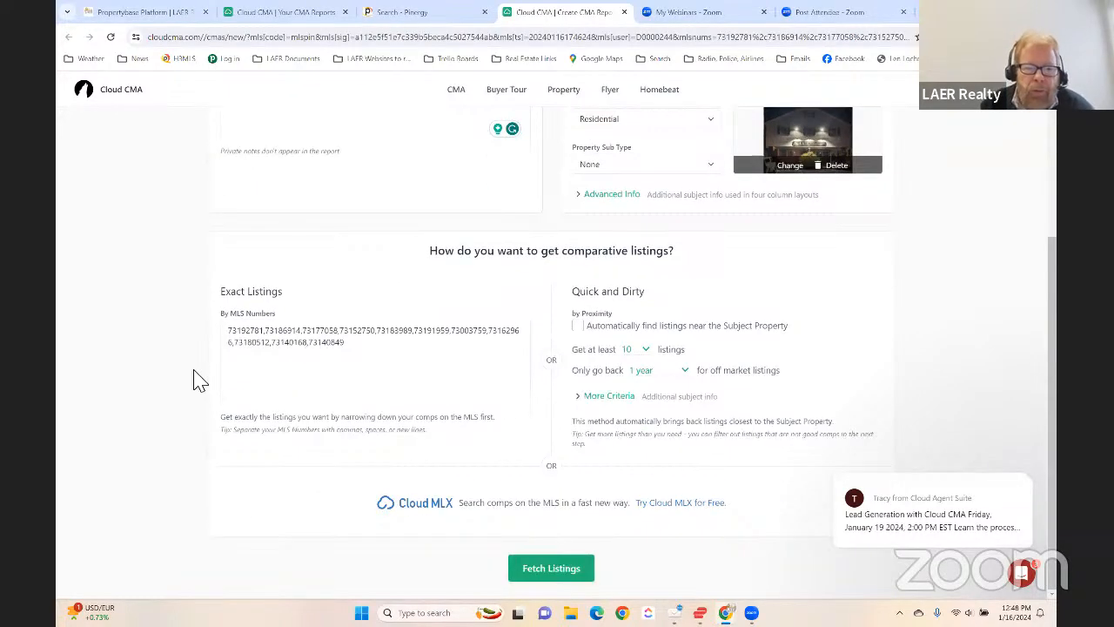
left_click_drag(346, 346, 233, 336)
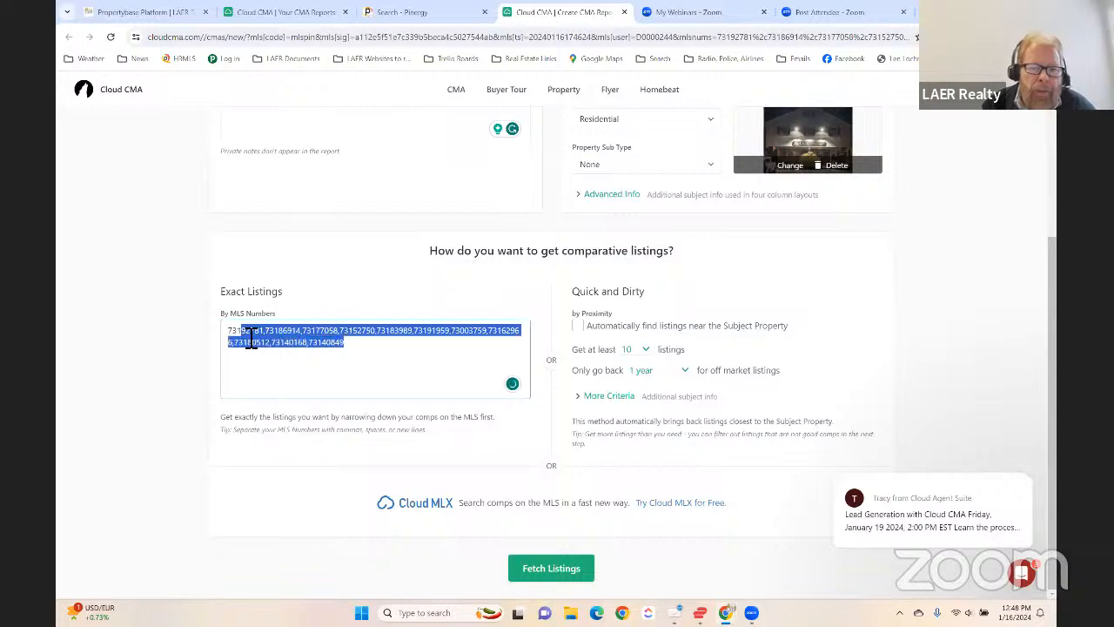
left_click(413, 350)
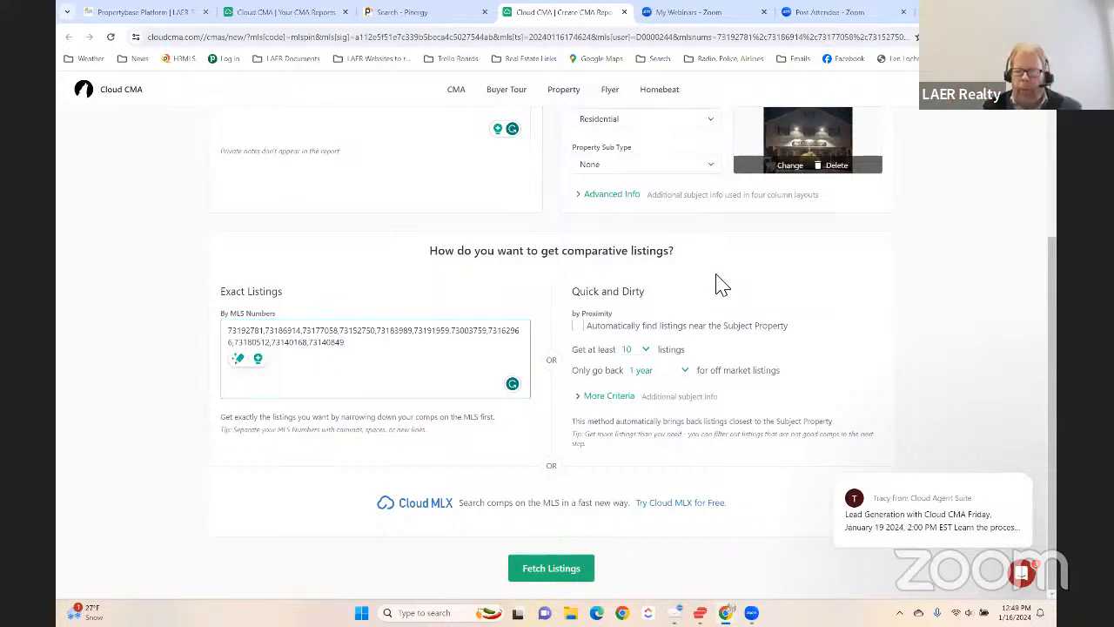
left_click(580, 327)
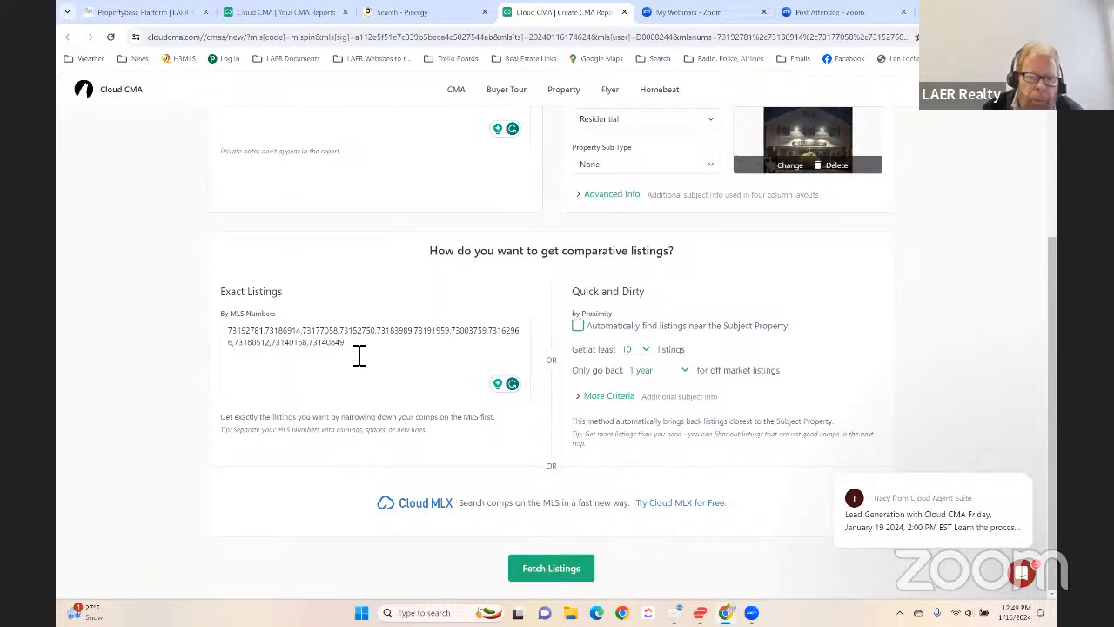
left_click(257, 336)
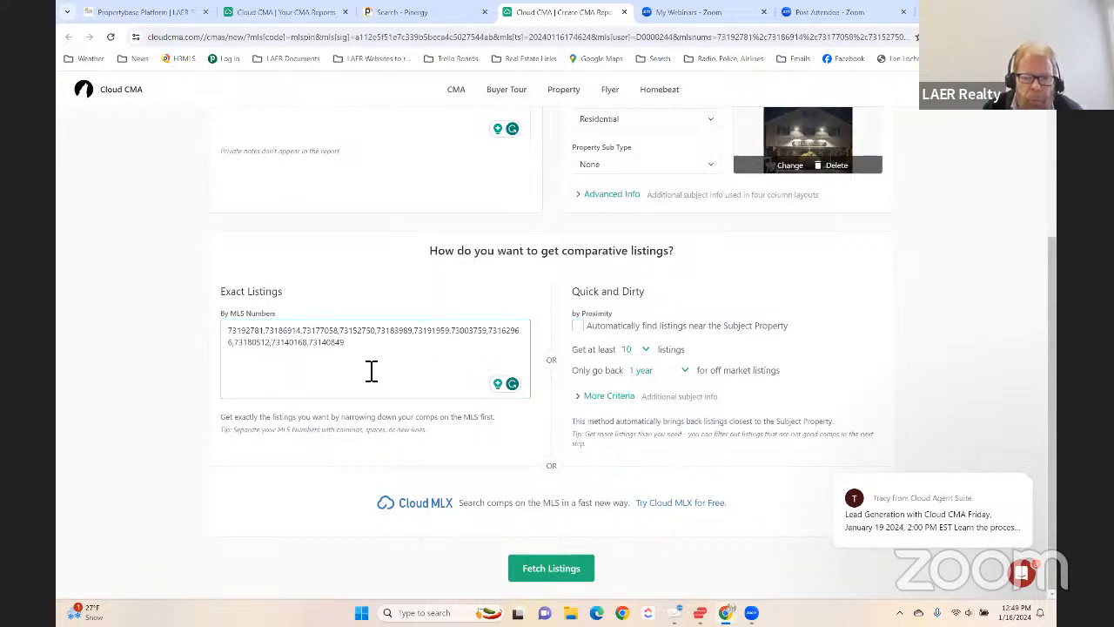
left_click(546, 573)
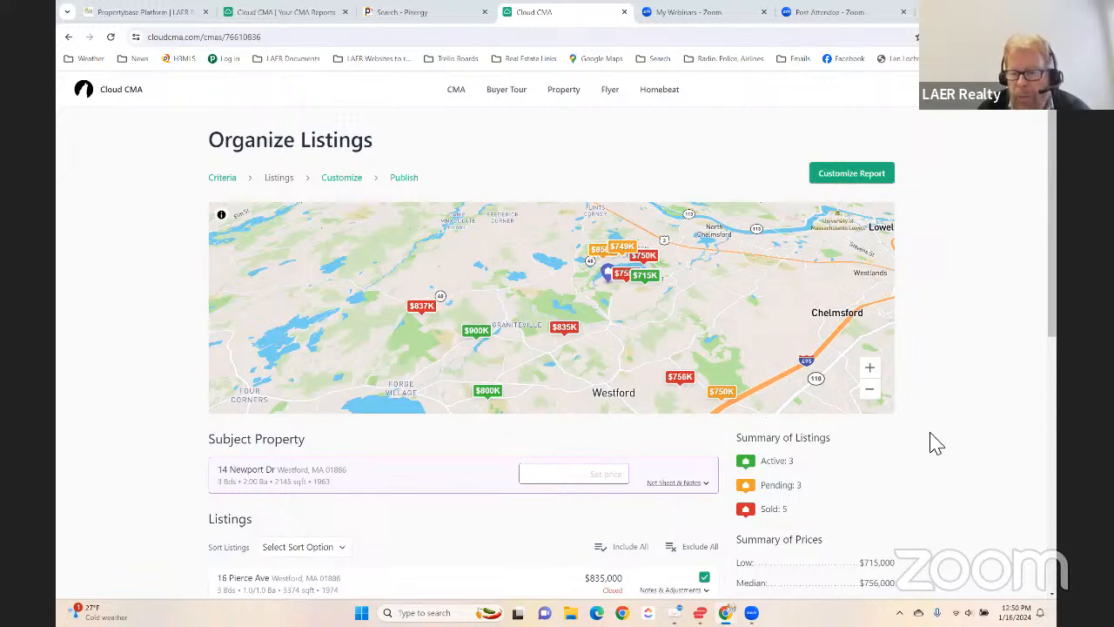
- Review the fetched active, pending and closed listings along with the summary of prices
scroll(952, 383, "down", 3)
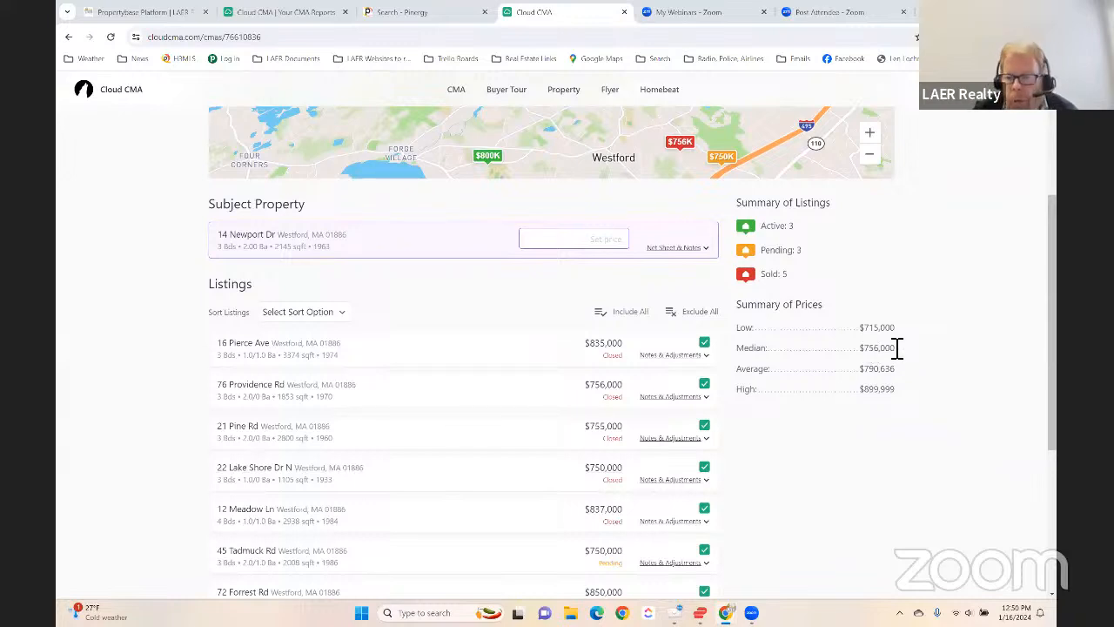
scroll(896, 348, "down", 1)
scroll(841, 346, "down", 2)
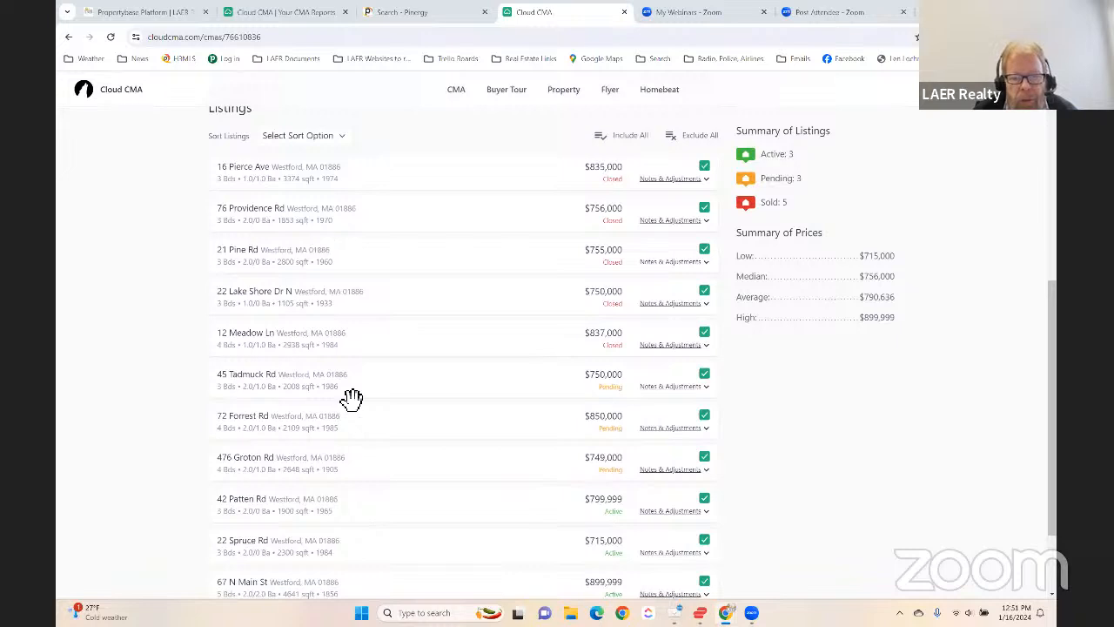
scroll(437, 372, "down", 1)
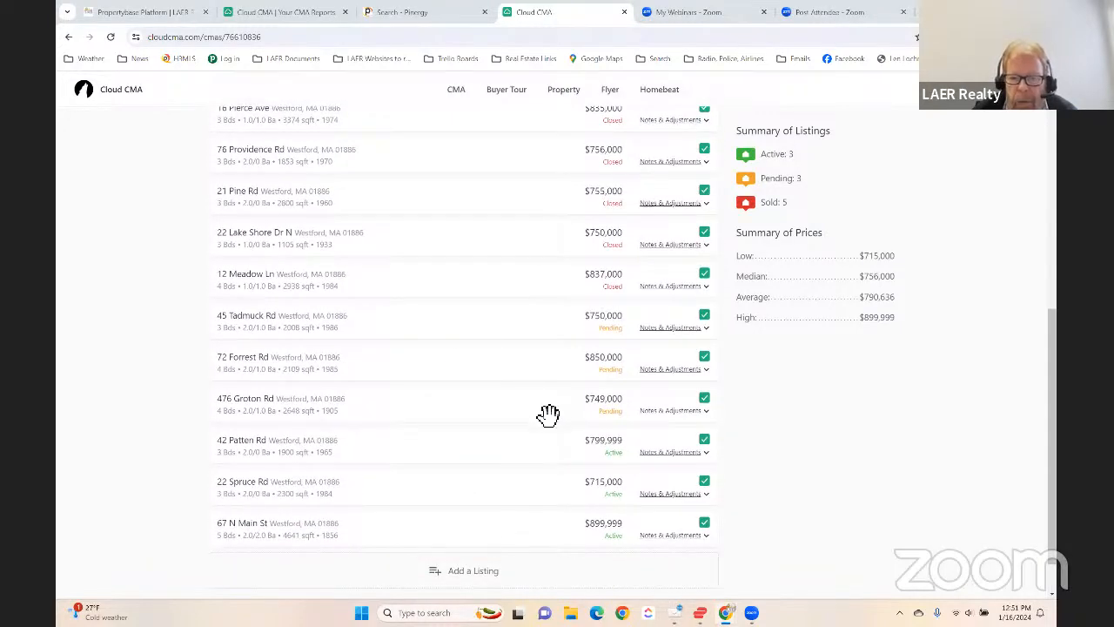
scroll(547, 344, "up", 1)
scroll(549, 344, "up", 1)
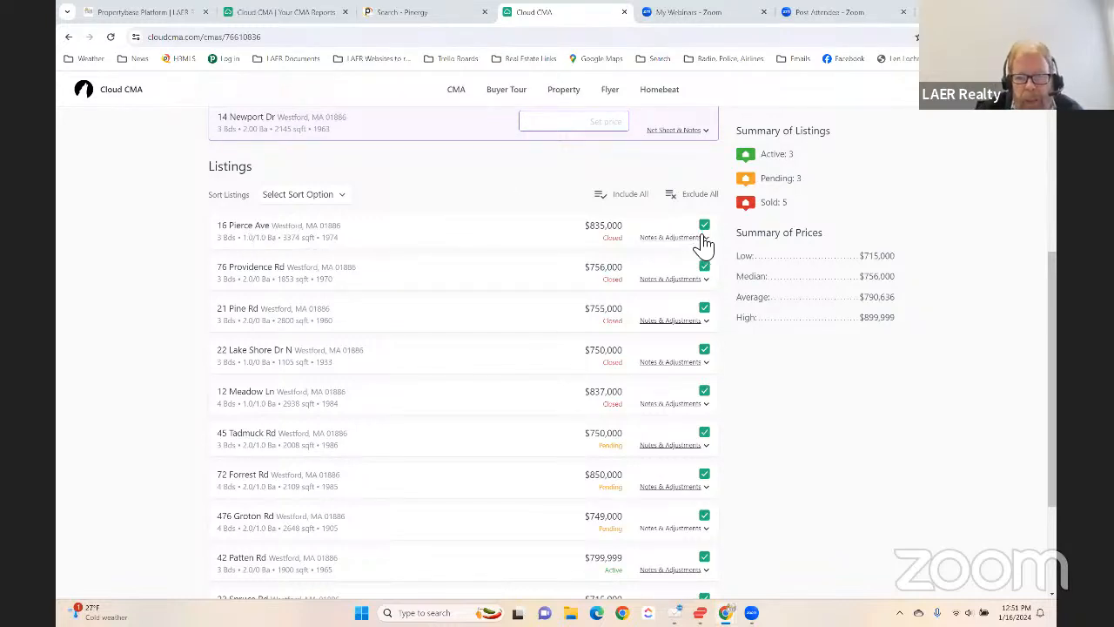
- Examine the closed $835,000 Cape's photos, remarks, notes and features, and collapse its details to return to the listings
left_click(674, 246)
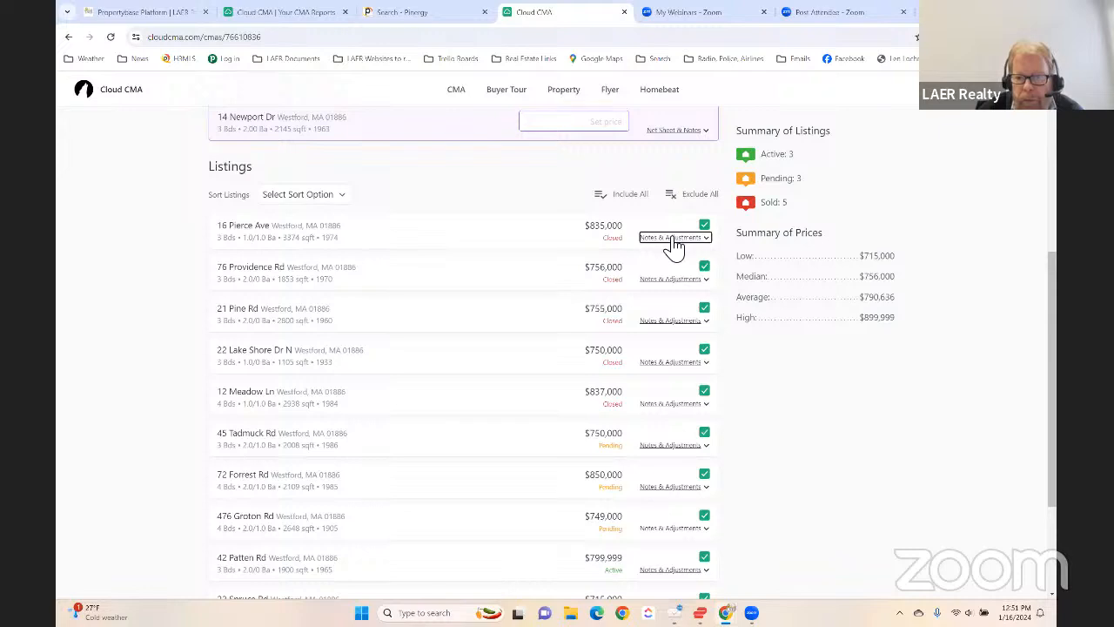
left_click(449, 223)
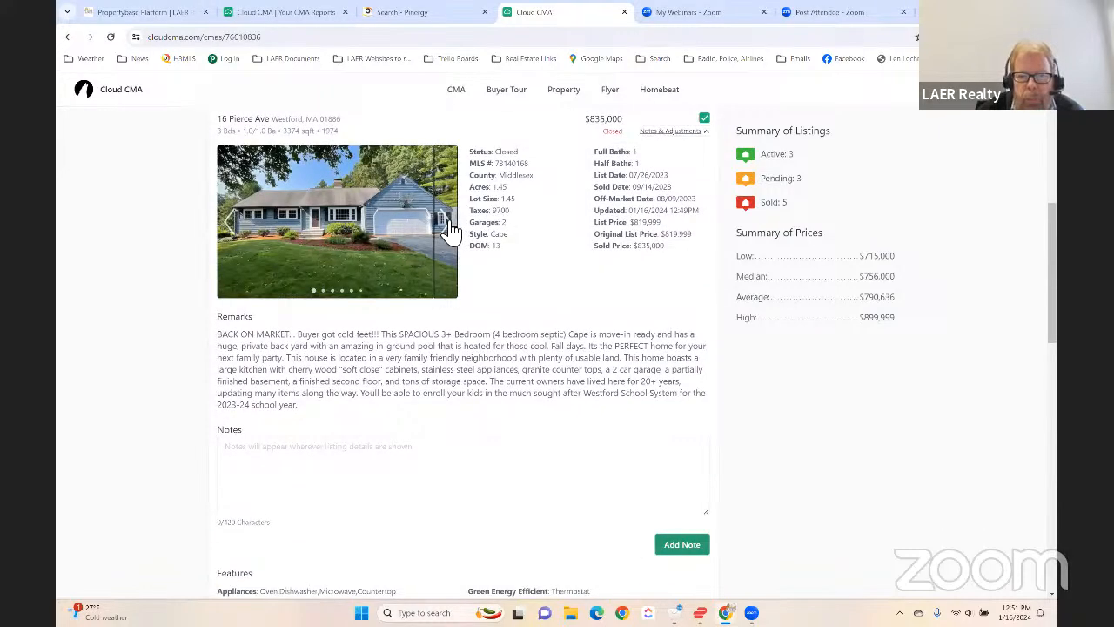
left_click(449, 223)
left_click(450, 223)
left_click(449, 223)
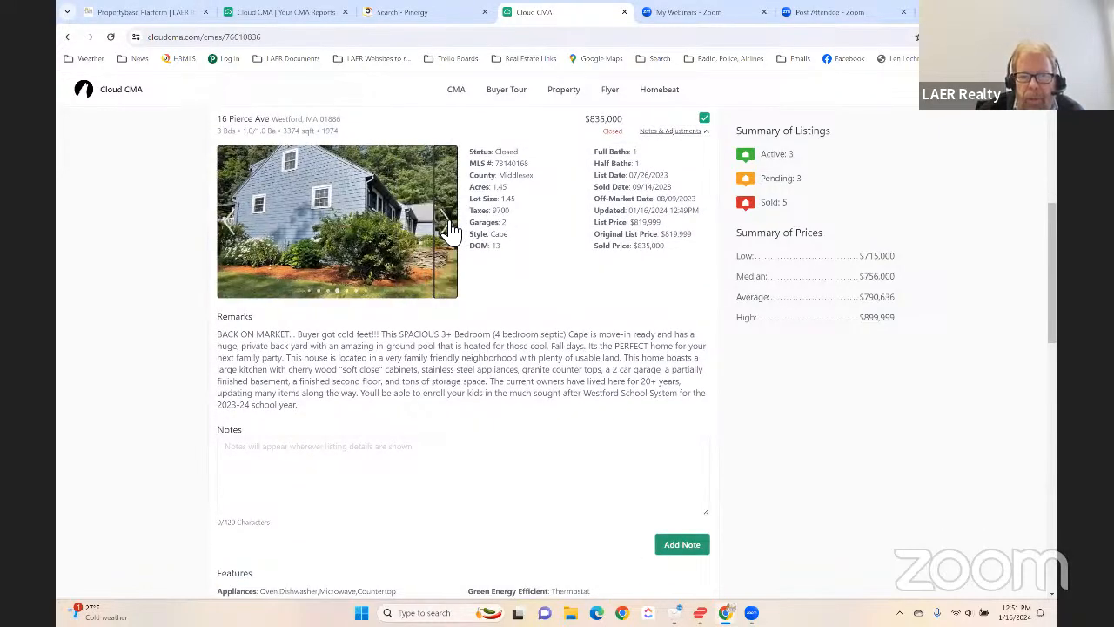
left_click(449, 223)
left_click(449, 223)
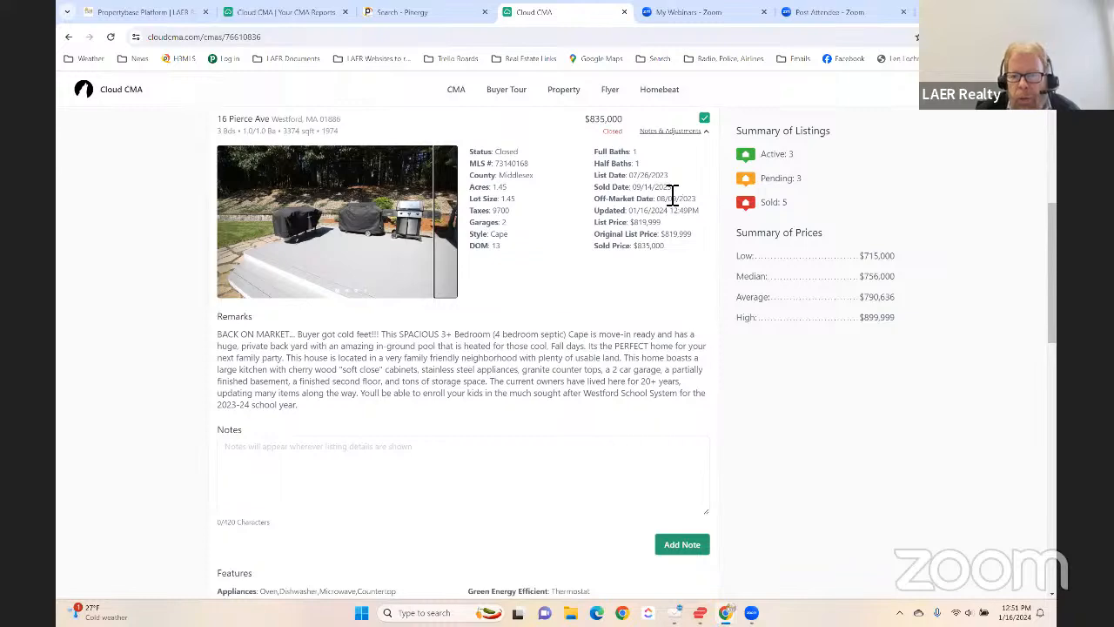
scroll(666, 198, "up", 1)
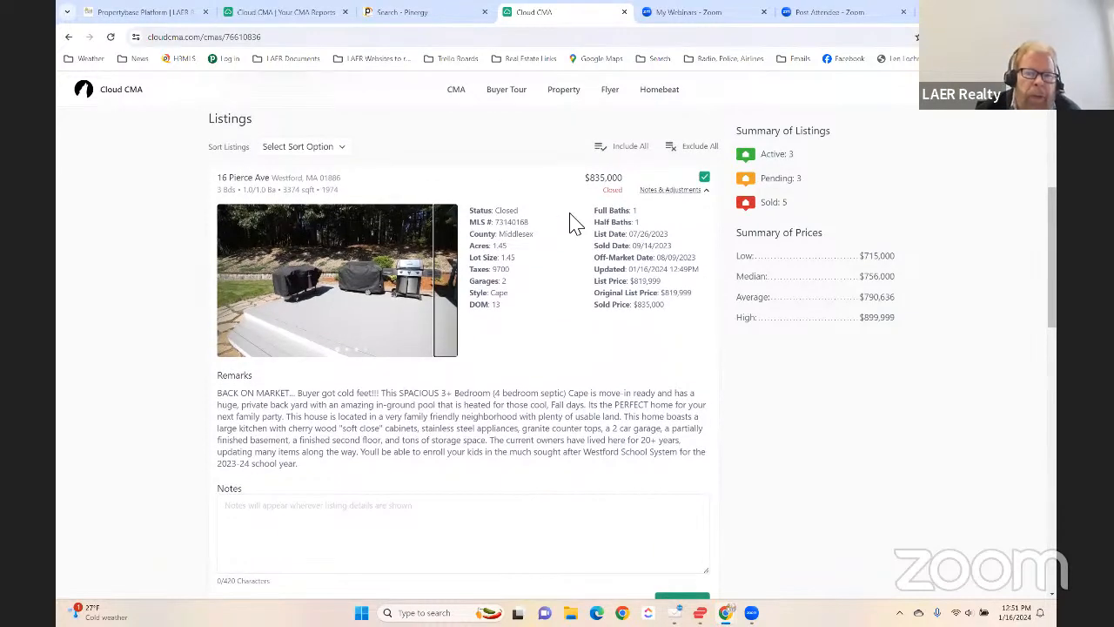
scroll(562, 330, "down", 3)
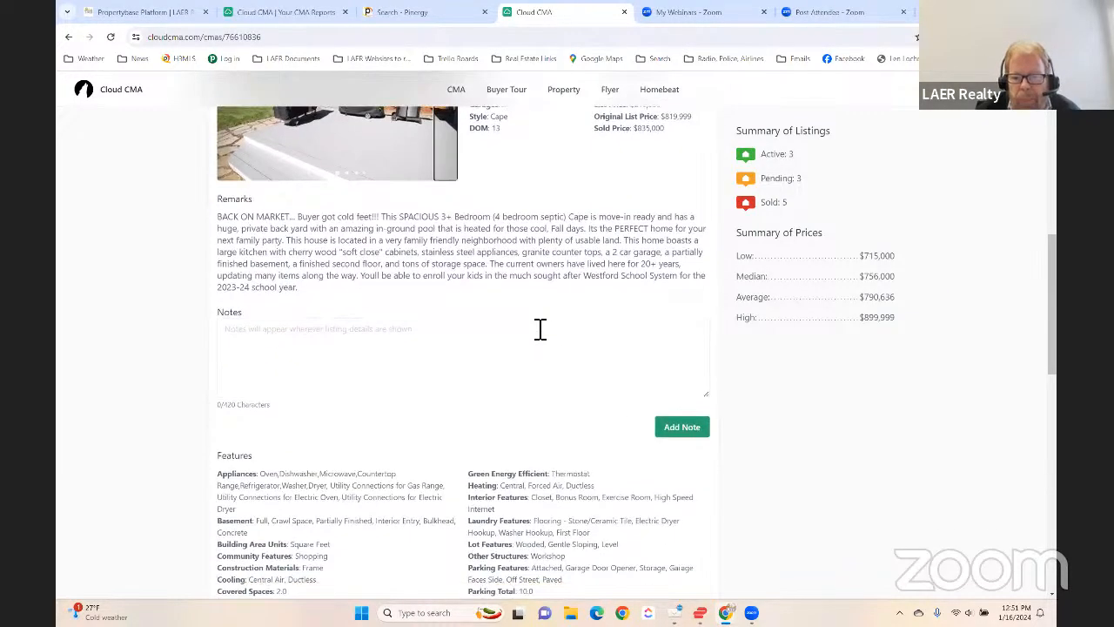
scroll(540, 328, "up", 4)
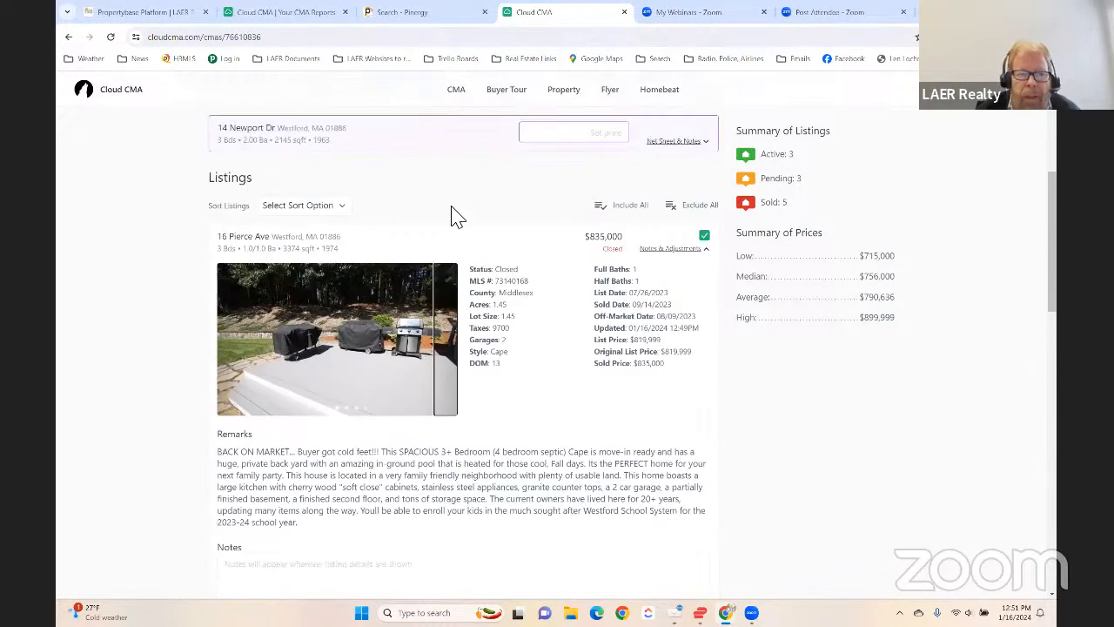
left_click(678, 250)
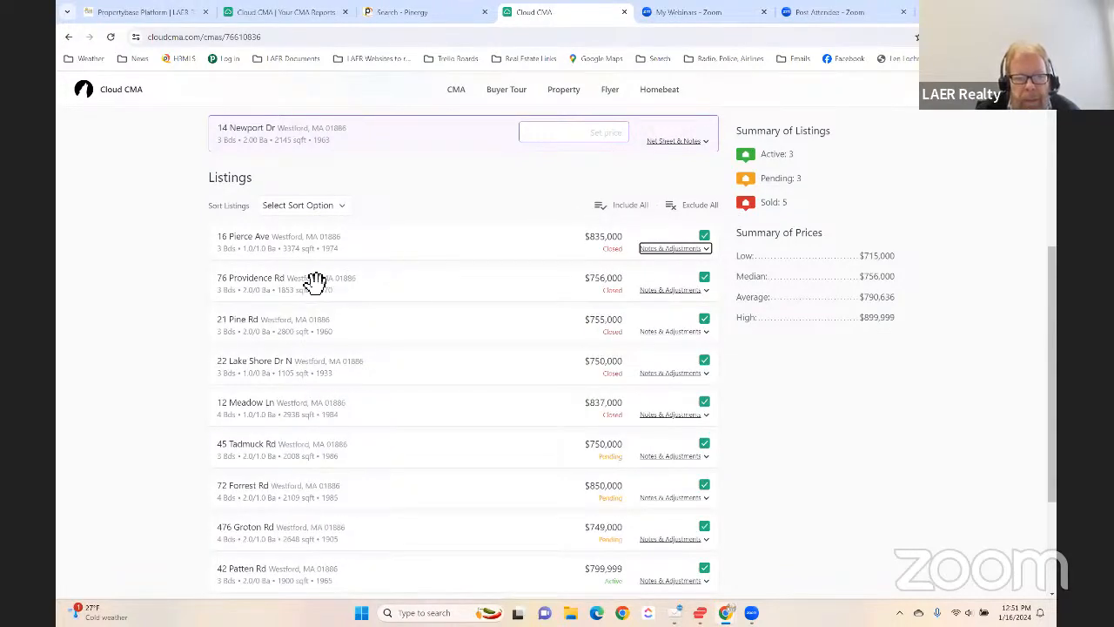
scroll(361, 304, "down", 2)
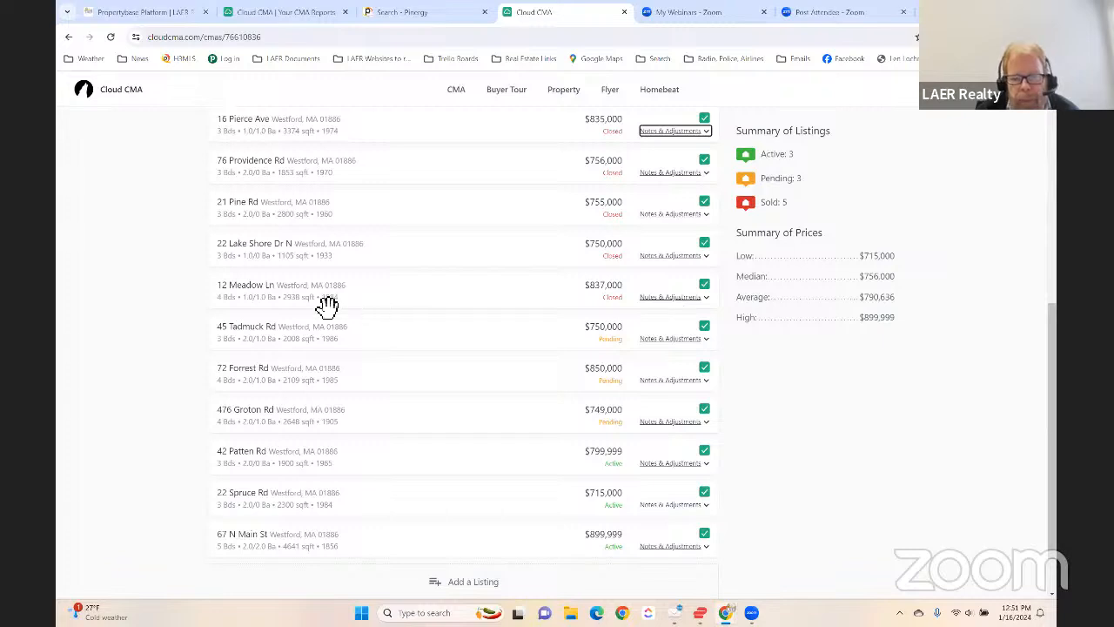
- Expand the closed $837,000 Colonial's details and examine its photo, remarks, notes field and features
left_click(673, 300)
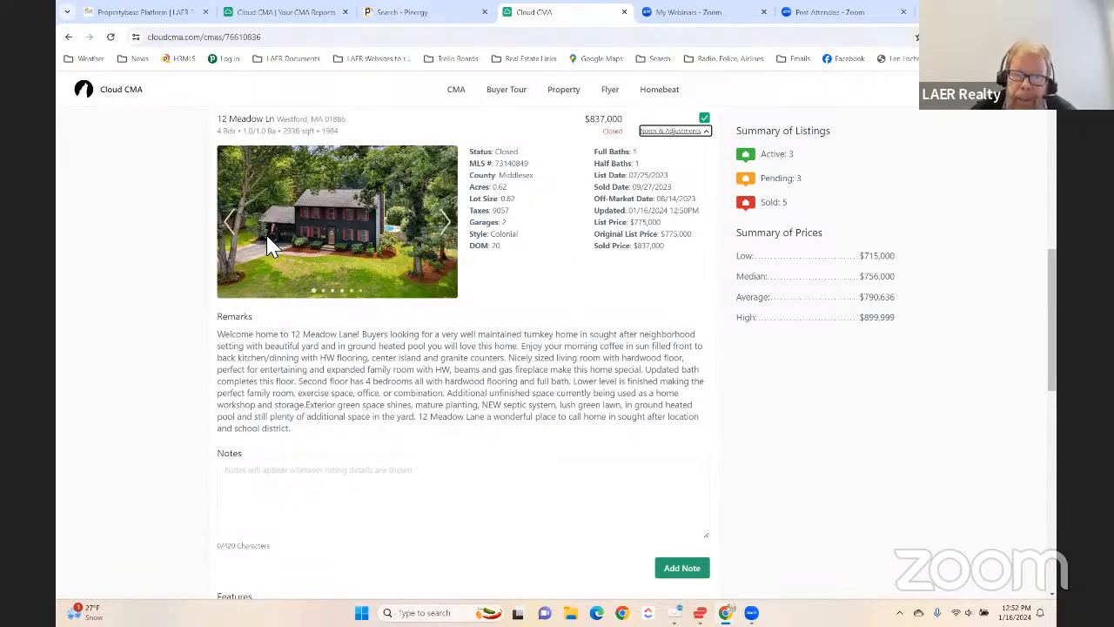
scroll(512, 287, "down", 2)
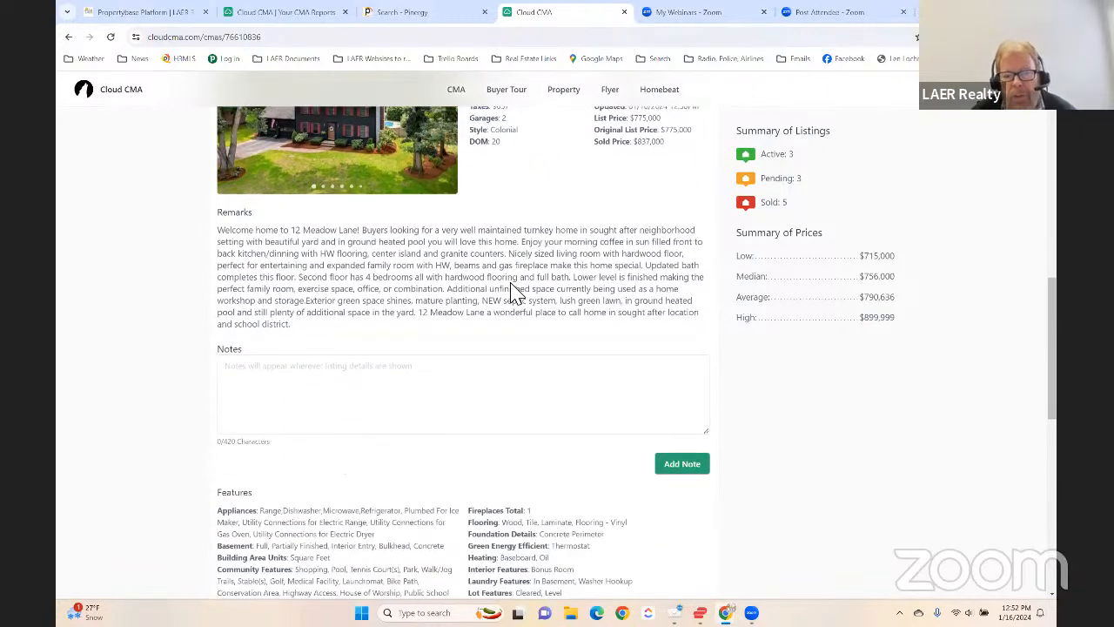
scroll(472, 343, "down", 1)
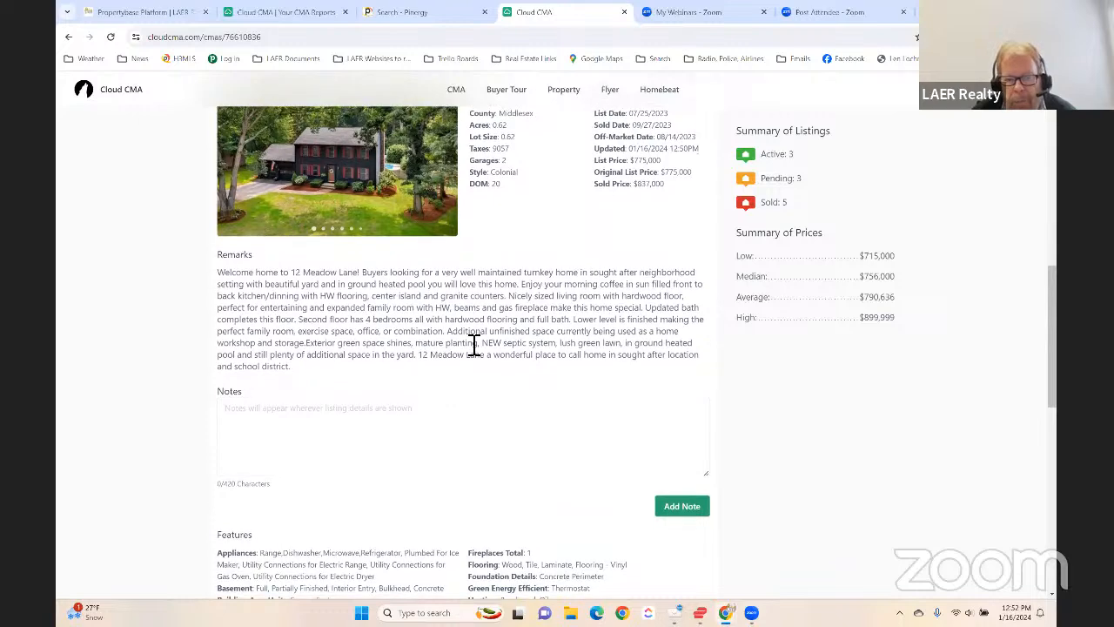
left_click(294, 364)
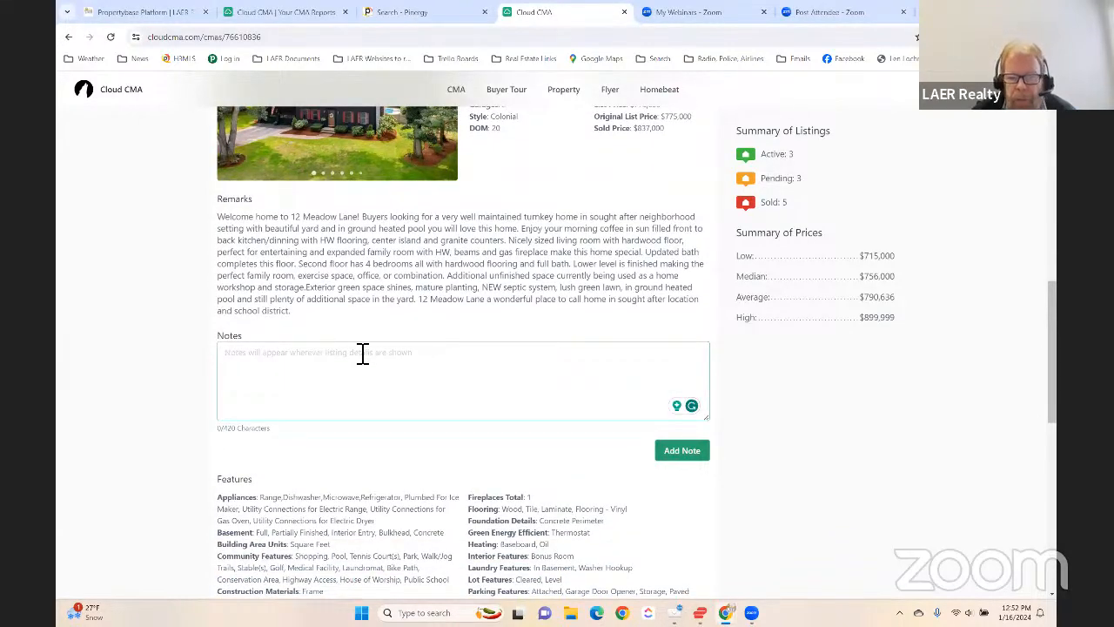
scroll(363, 354, "down", 3)
scroll(426, 349, "down", 7)
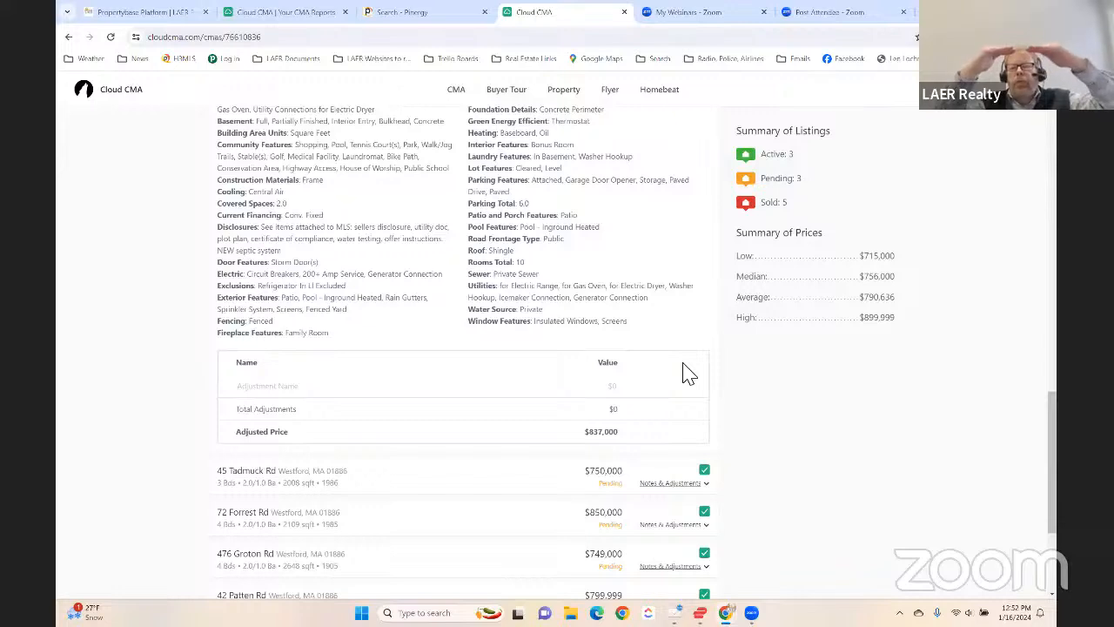
- Add and save a price adjustment named Bedroom with a value of -$30,000 for the closed $837,000 Colonial
left_click(255, 391)
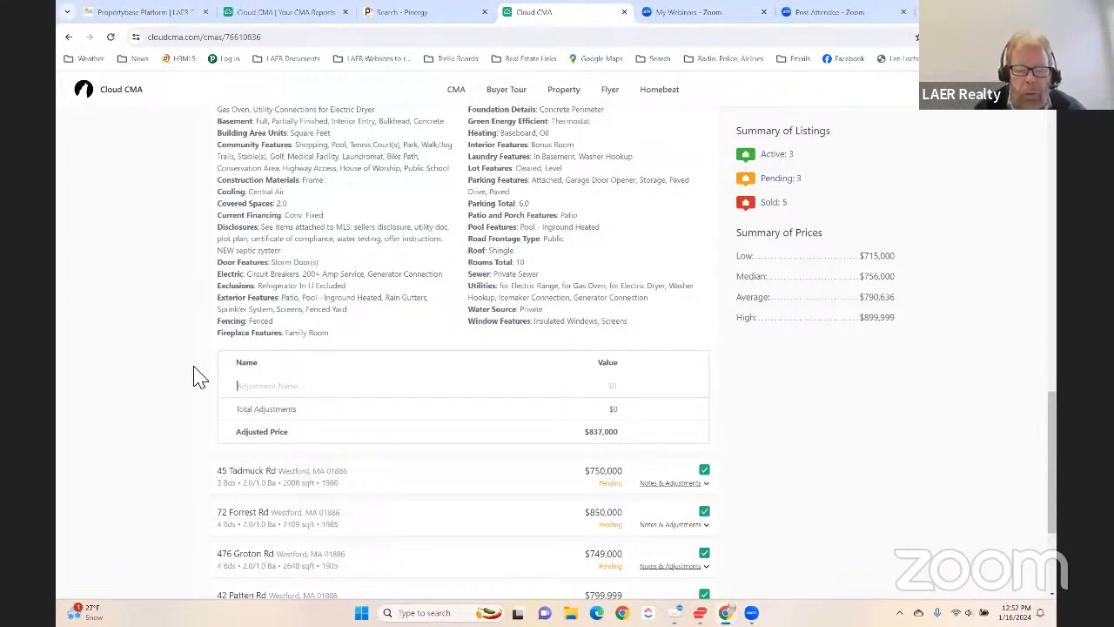
type("Bedroom")
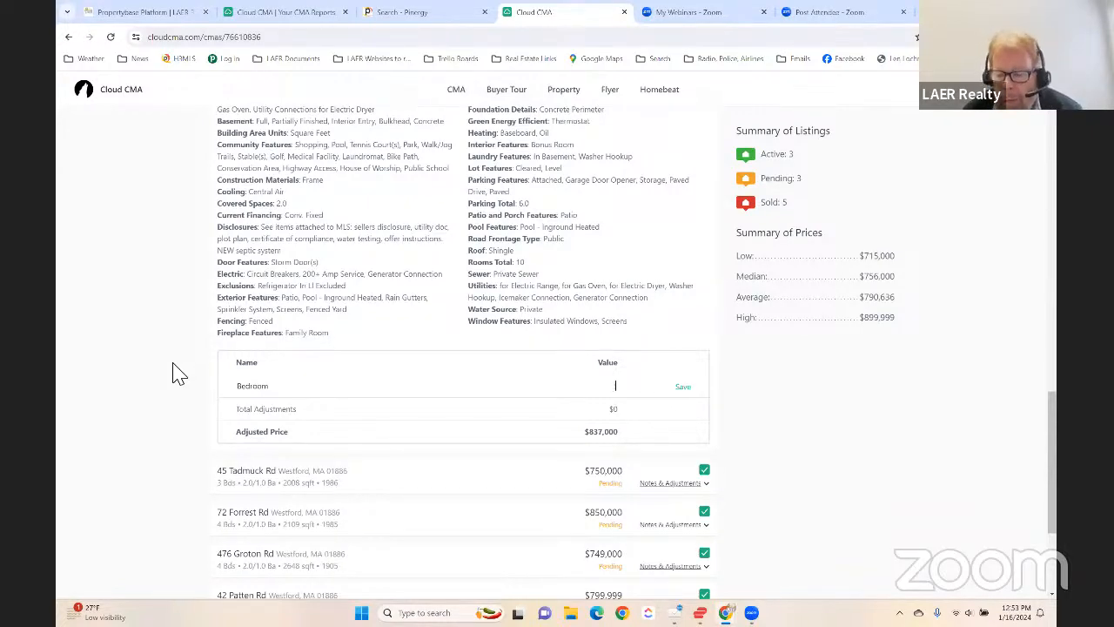
type("30,000")
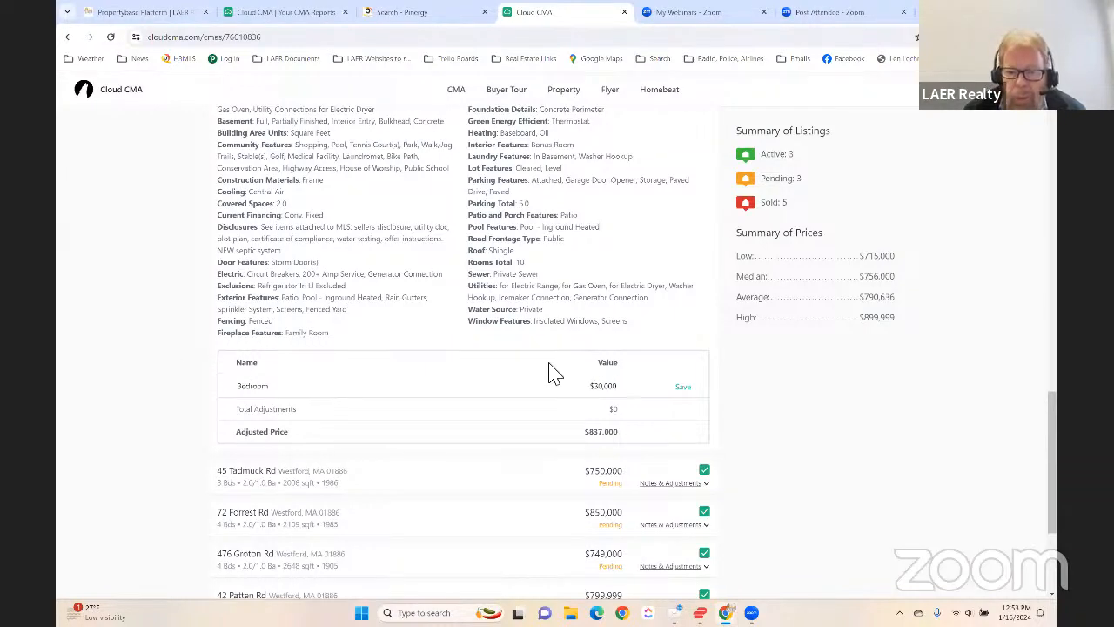
left_click(684, 387)
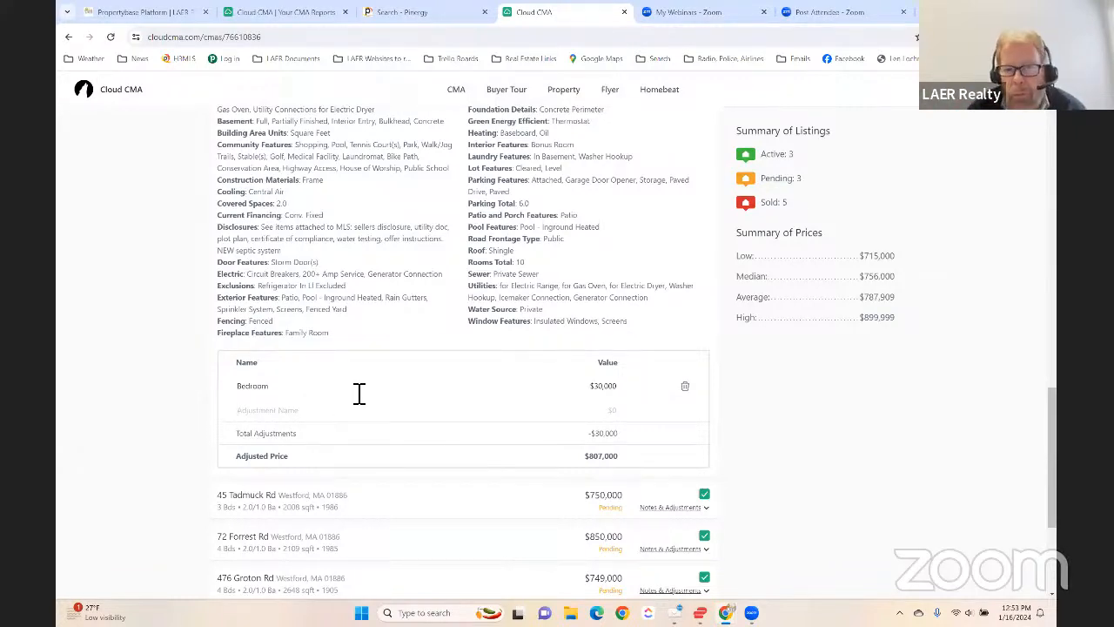
- Check the Colonial's bath details, then add and save a second adjustment named 1/2 Bath with a value of $4,000
scroll(403, 366, "up", 10)
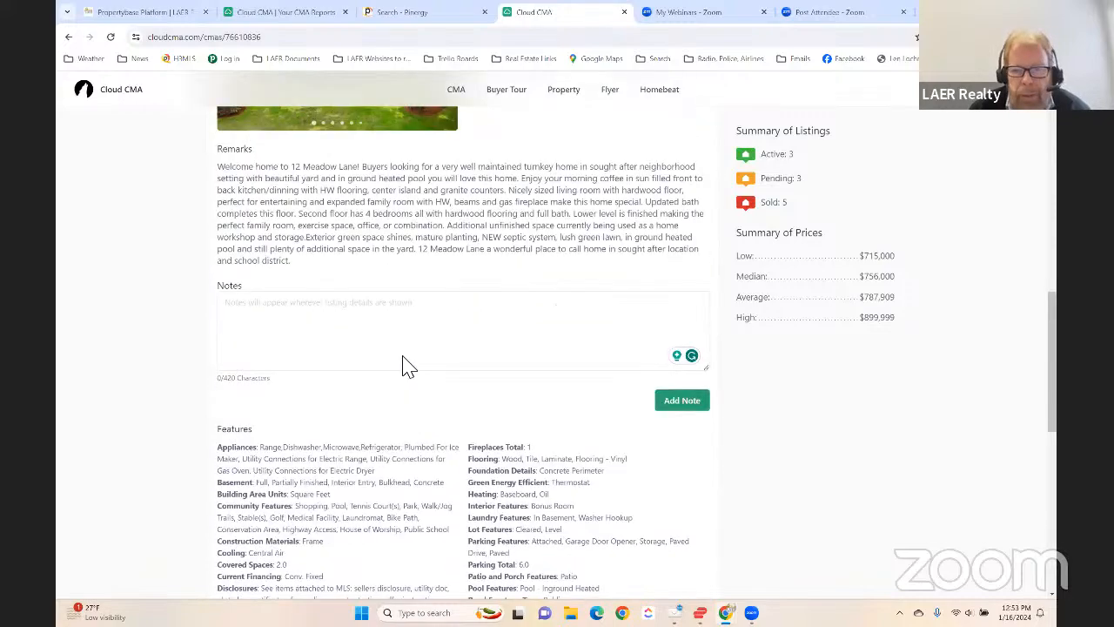
scroll(523, 352, "up", 2)
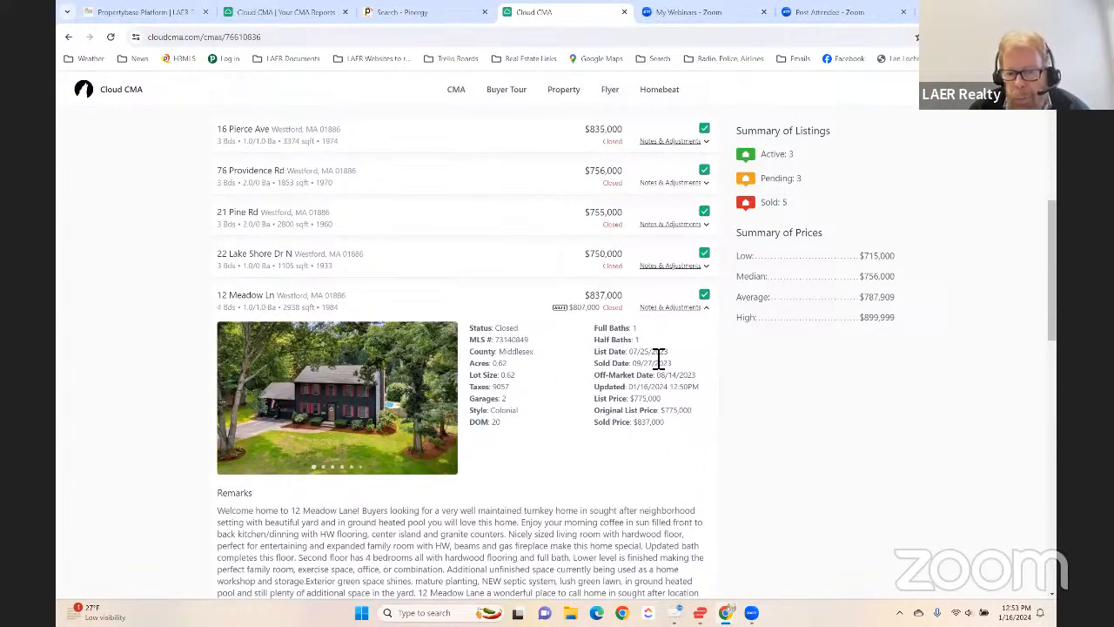
scroll(561, 370, "down", 1)
scroll(562, 370, "down", 10)
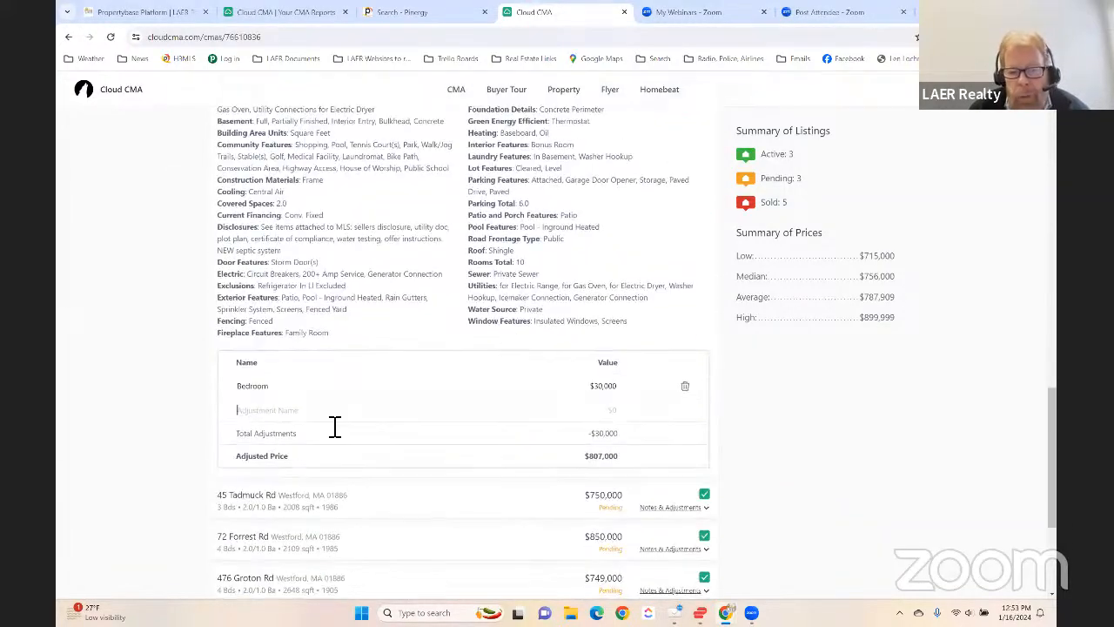
type("1/2 Bath")
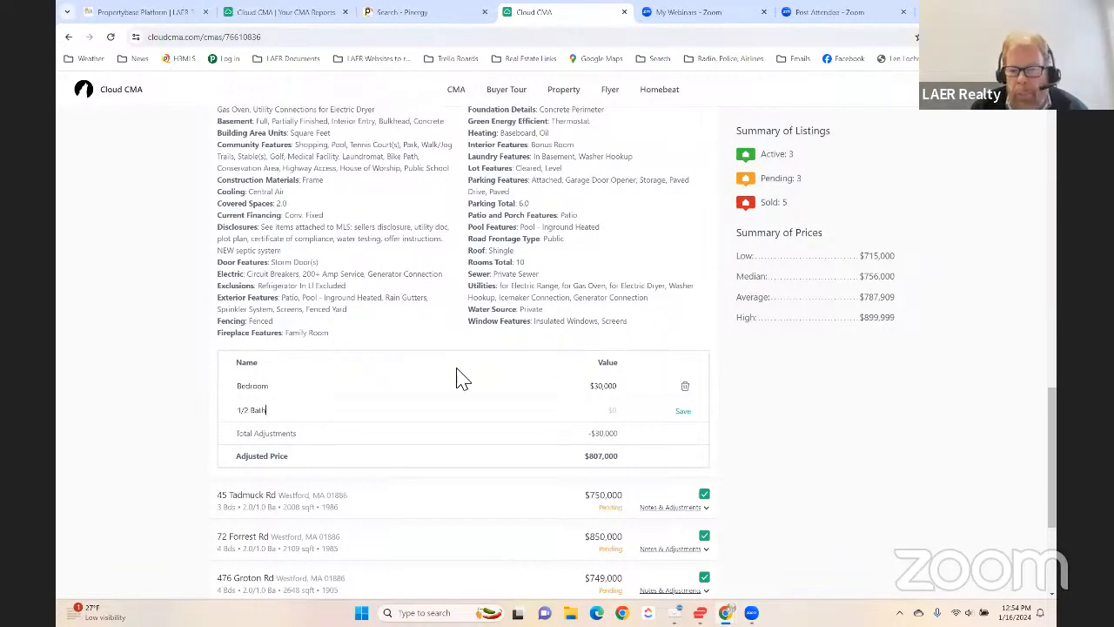
left_click(624, 414)
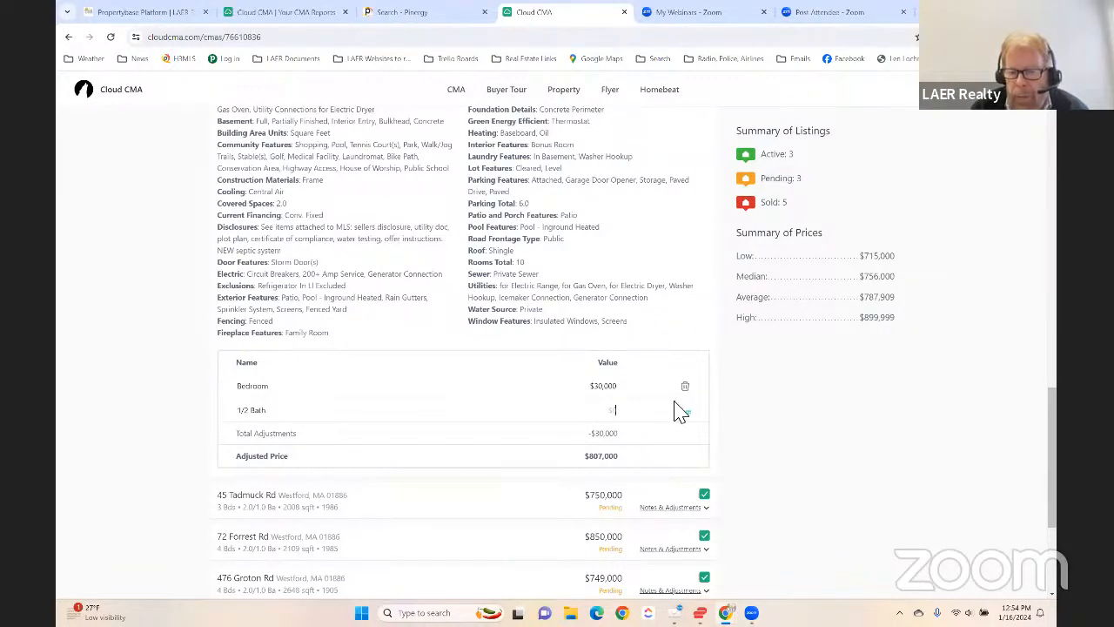
type("4000")
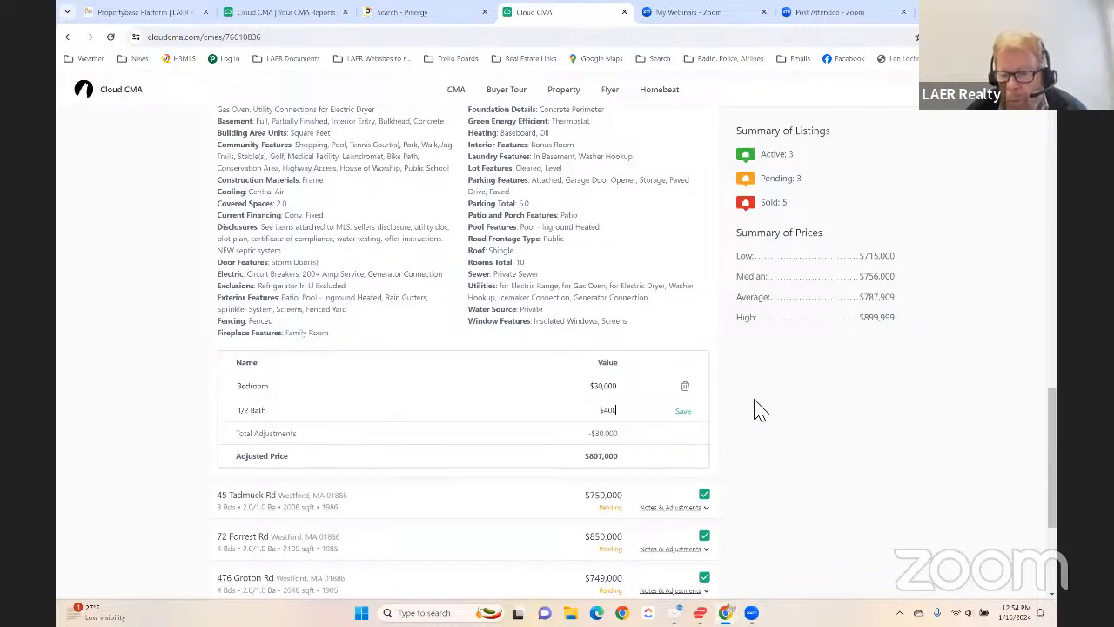
left_click(685, 413)
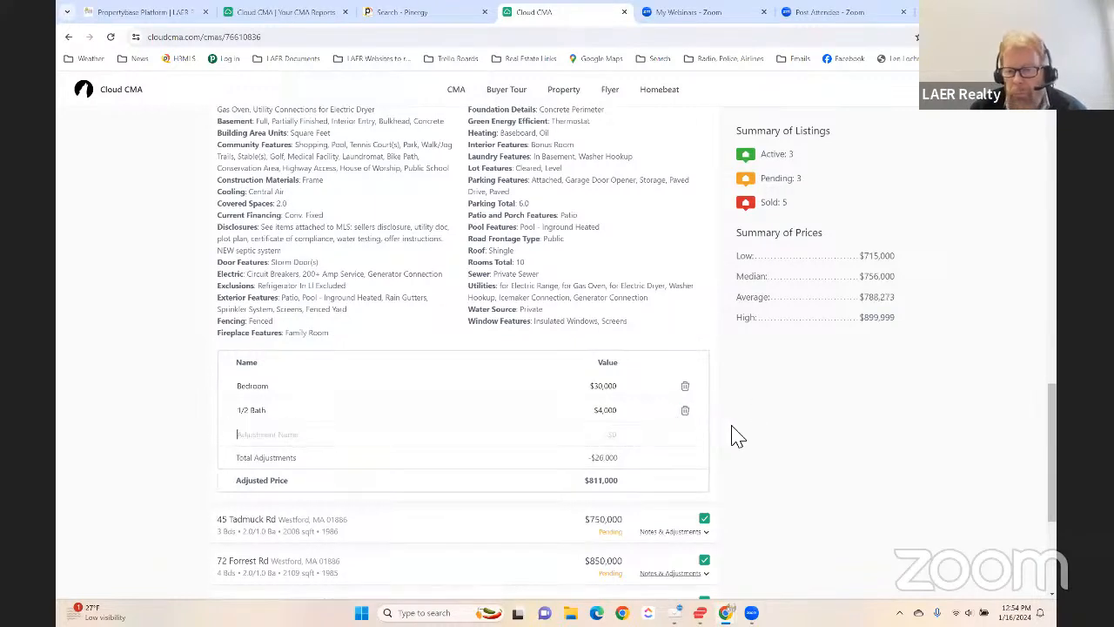
- Make the 1/2 Bath adjustment negative by setting its value to -$4,000
scroll(754, 431, "down", 1)
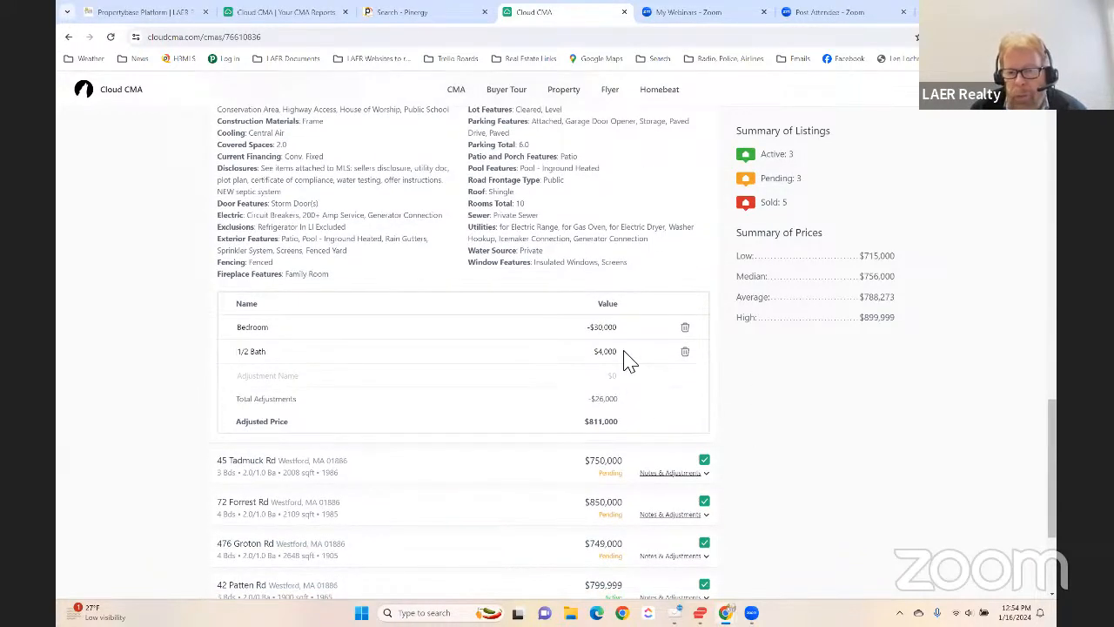
left_click(596, 353)
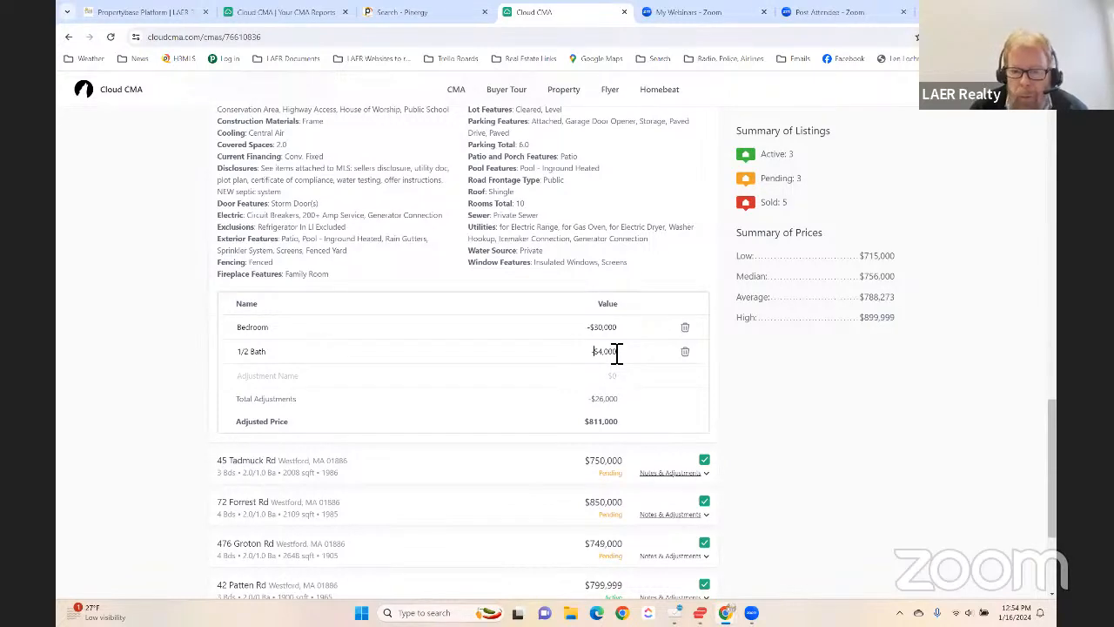
type("-")
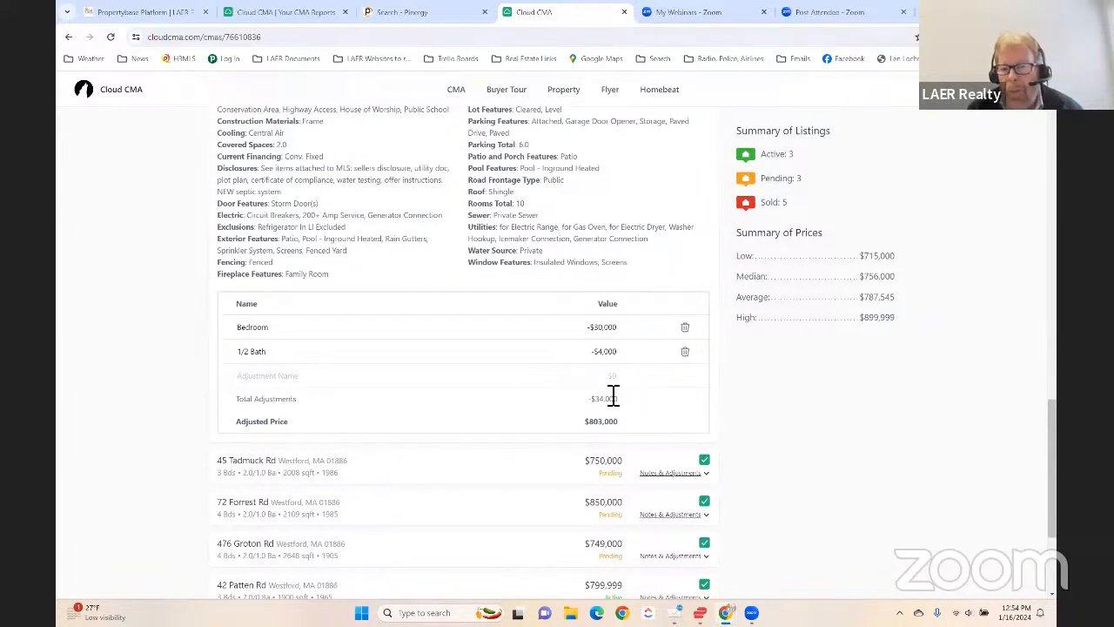
- Review the Colonial's adjustments against its remarks, features and adjusted price, and collapse its details to return to the listings
scroll(709, 406, "down", 3)
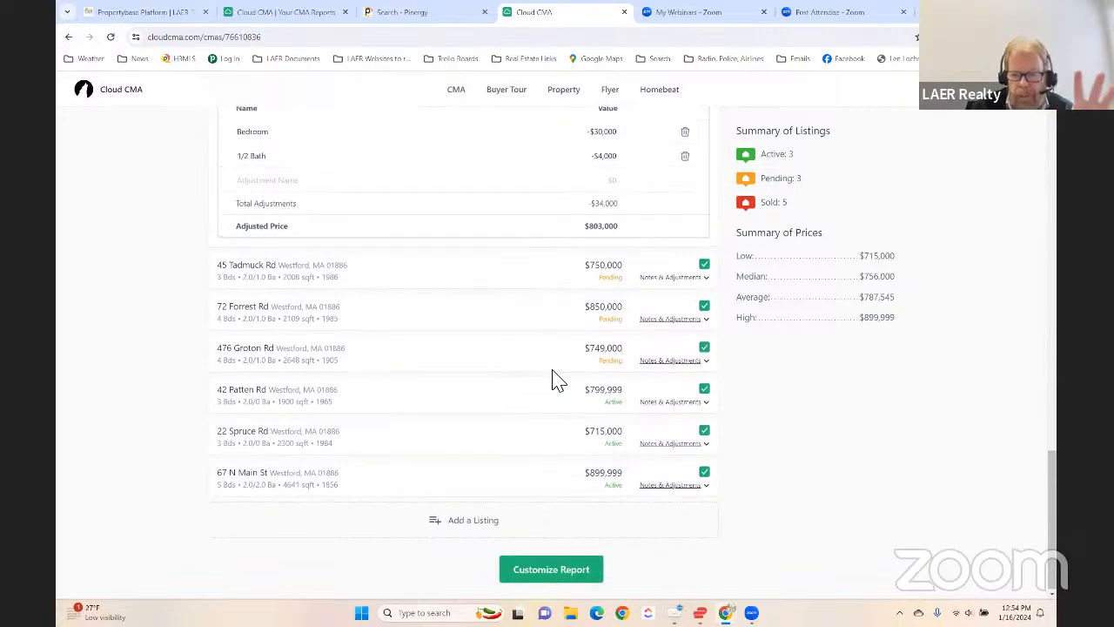
scroll(562, 381, "up", 7)
scroll(446, 416, "up", 8)
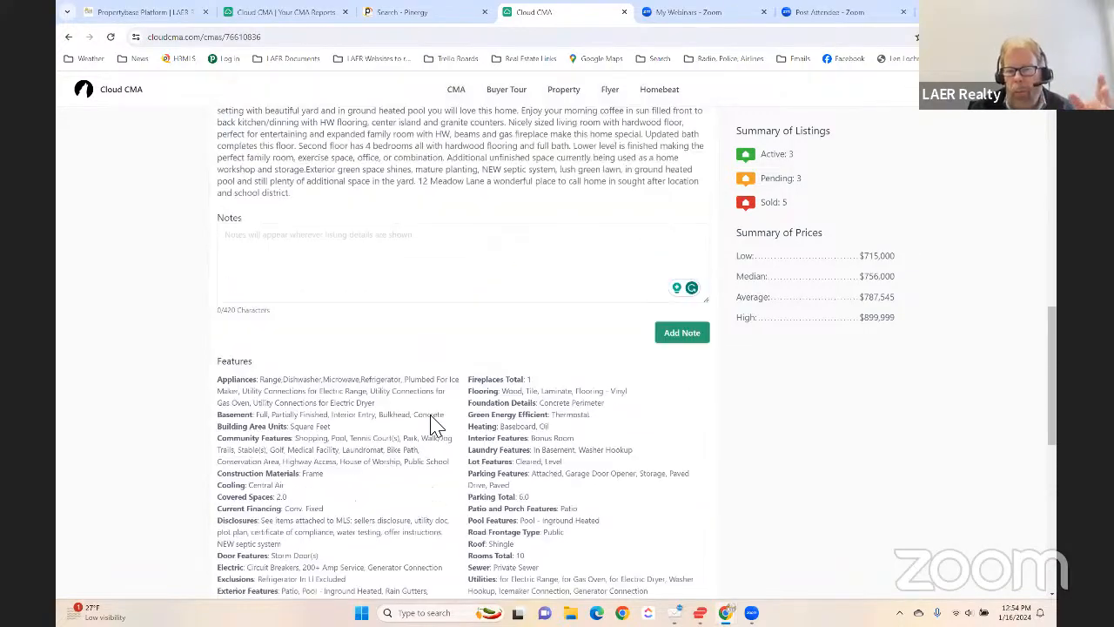
scroll(479, 370, "down", 8)
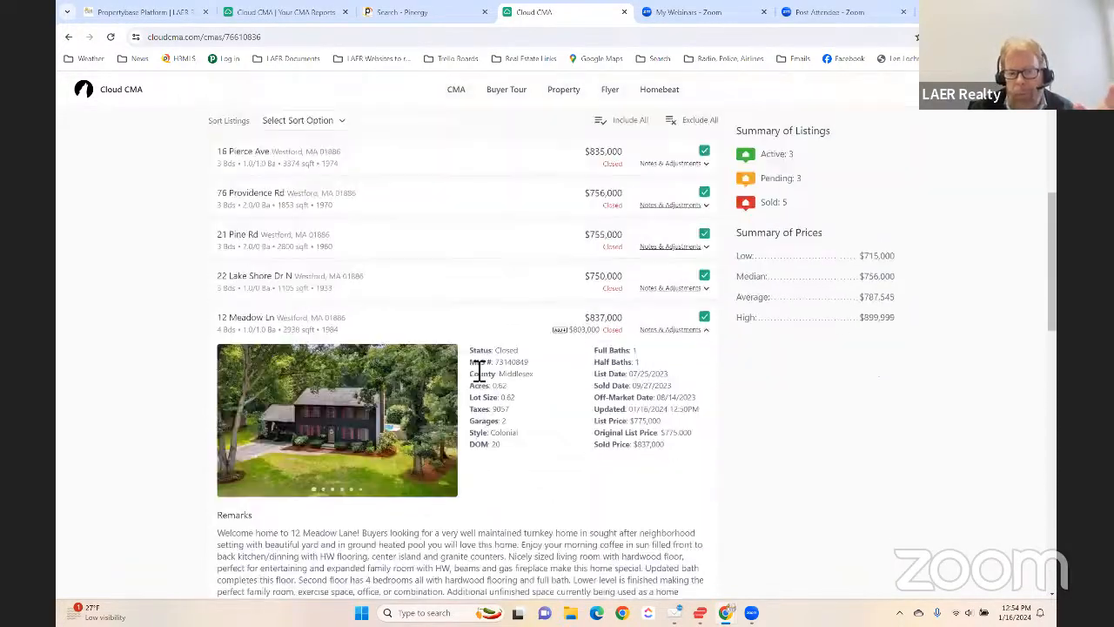
scroll(474, 373, "down", 3)
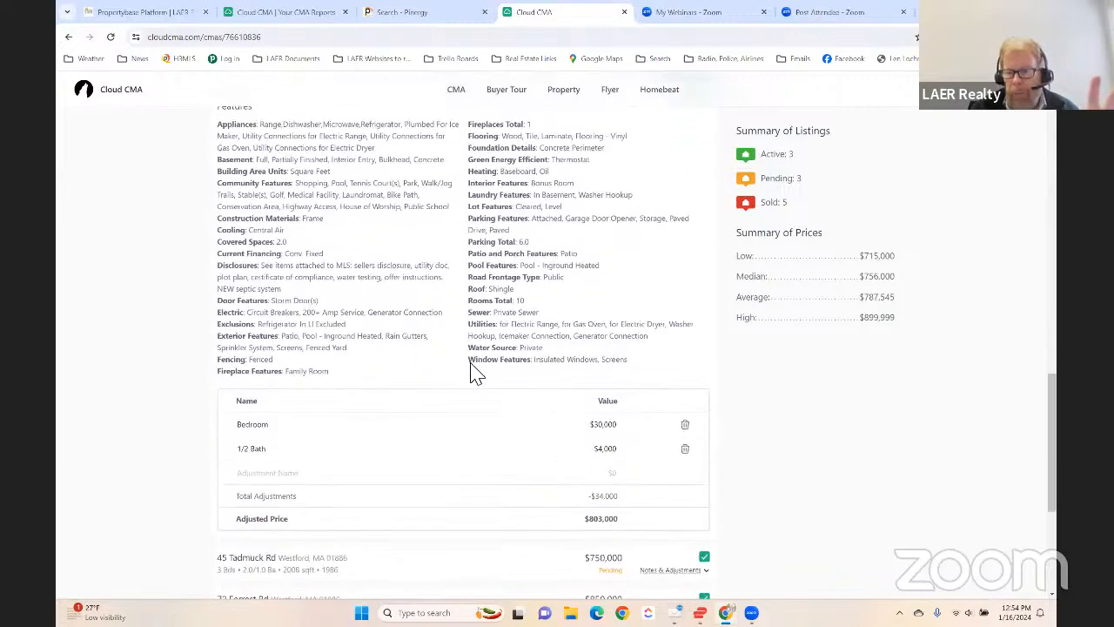
scroll(474, 372, "up", 2)
scroll(475, 373, "up", 1)
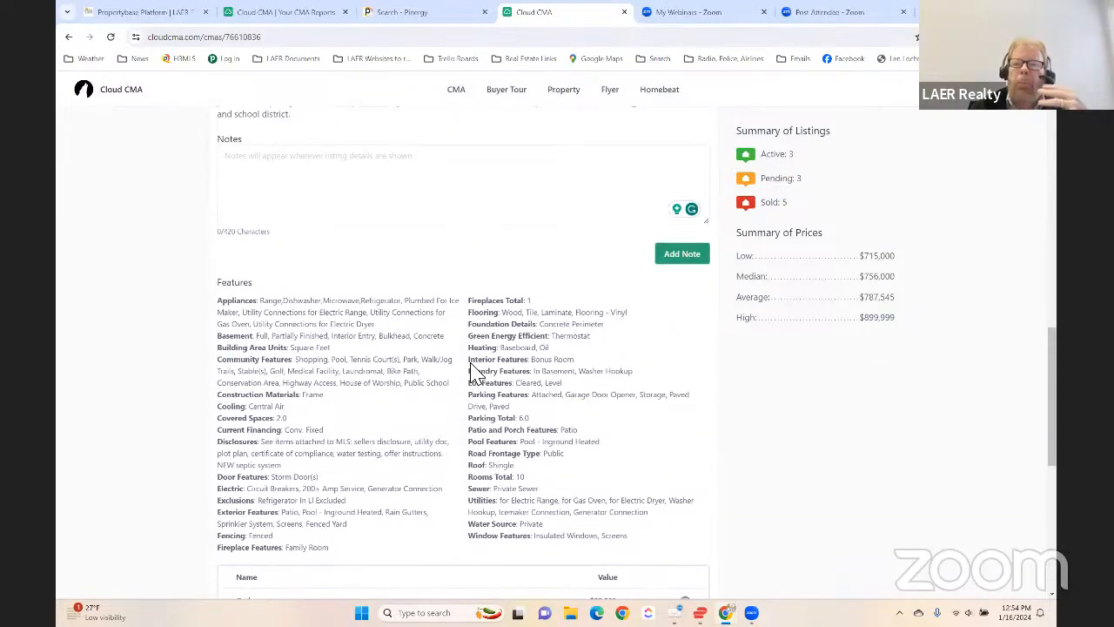
scroll(510, 386, "down", 6)
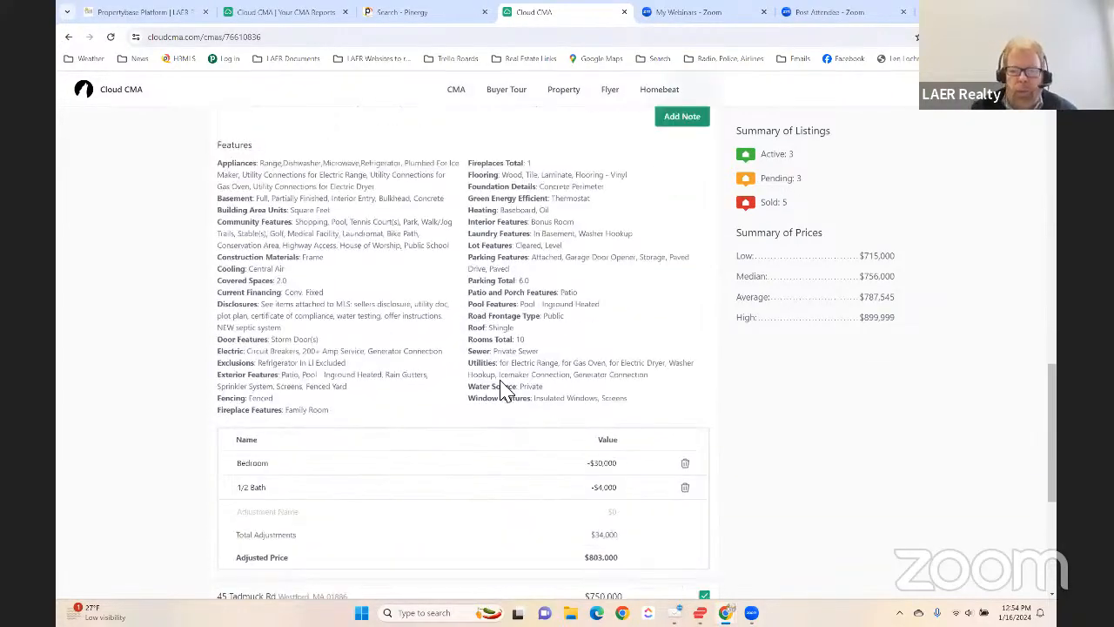
scroll(454, 393, "up", 2)
scroll(453, 393, "up", 6)
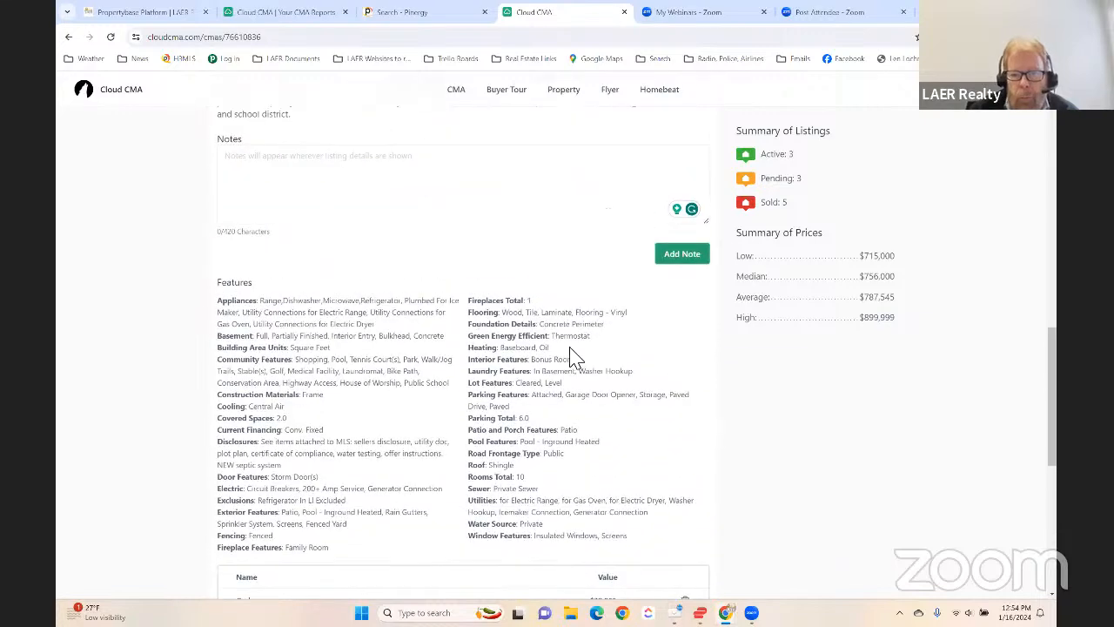
scroll(692, 228, "up", 4)
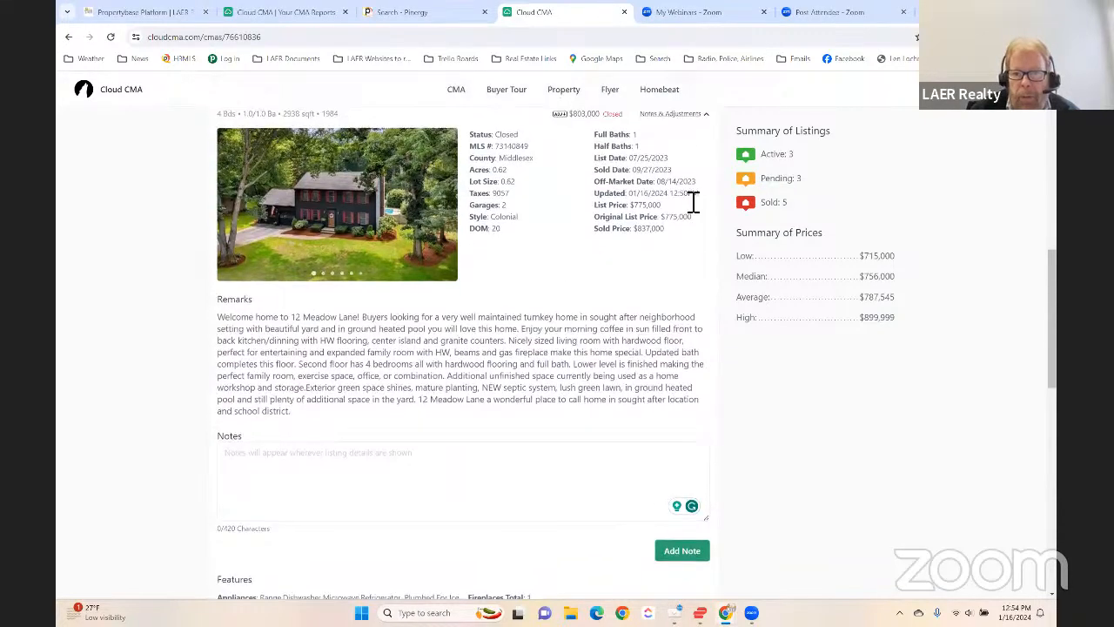
left_click(664, 286)
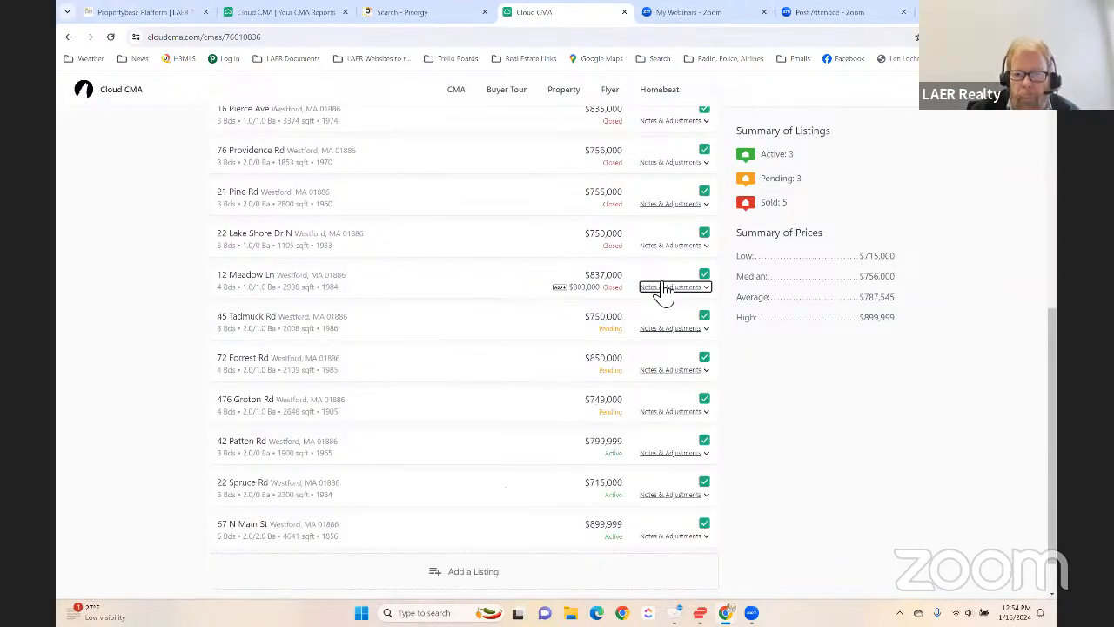
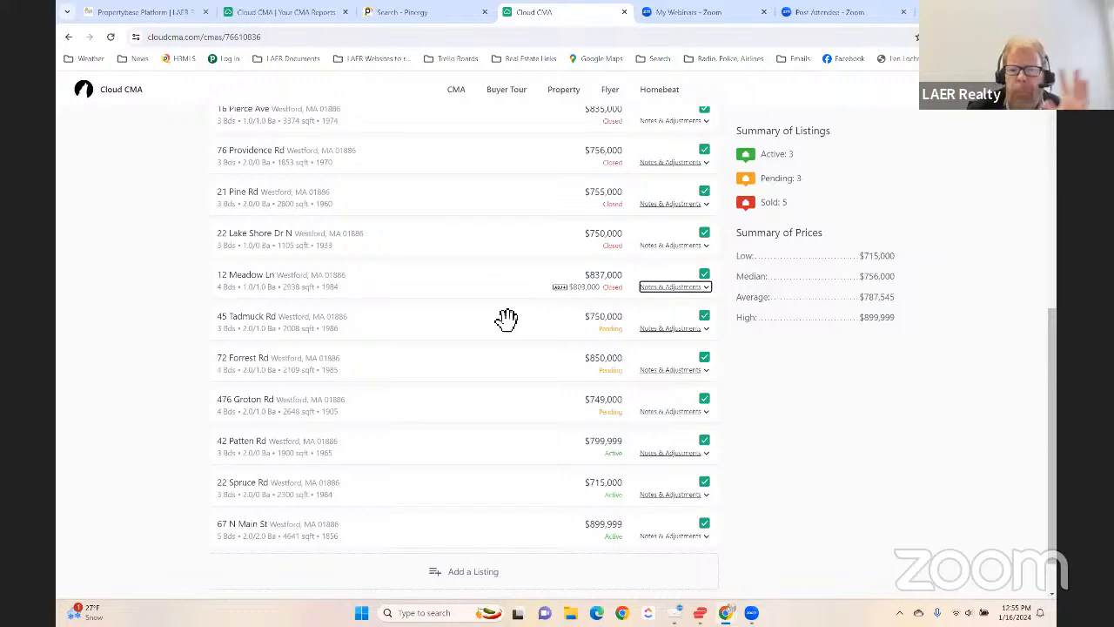
- Set the subject property's price to $799,000, including the dollar sign and thousands separator
scroll(505, 319, "up", 4)
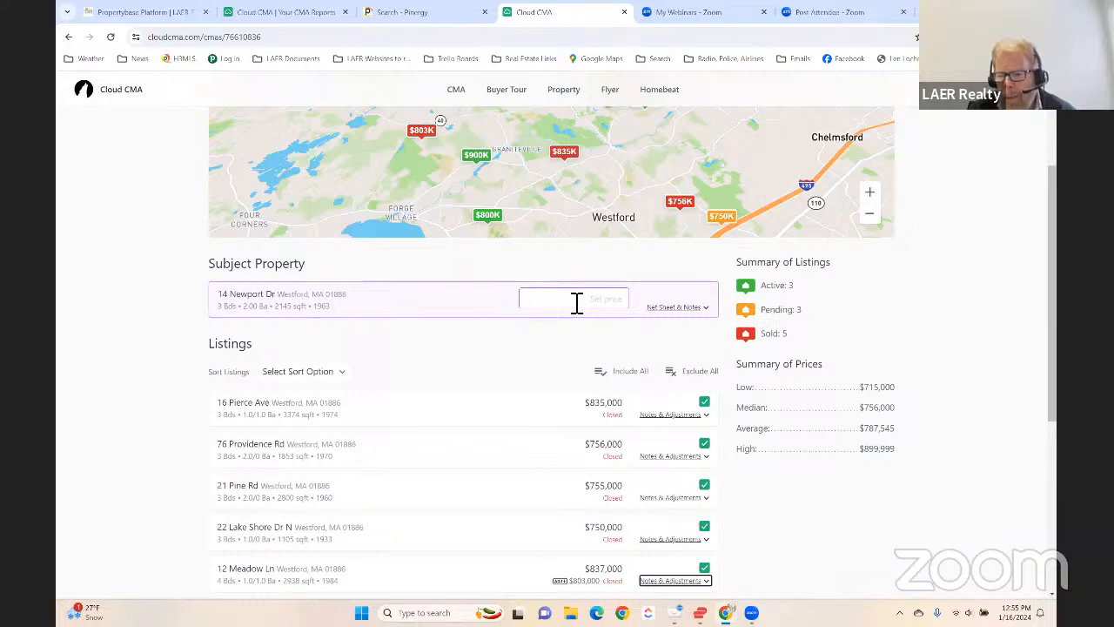
left_click(577, 302)
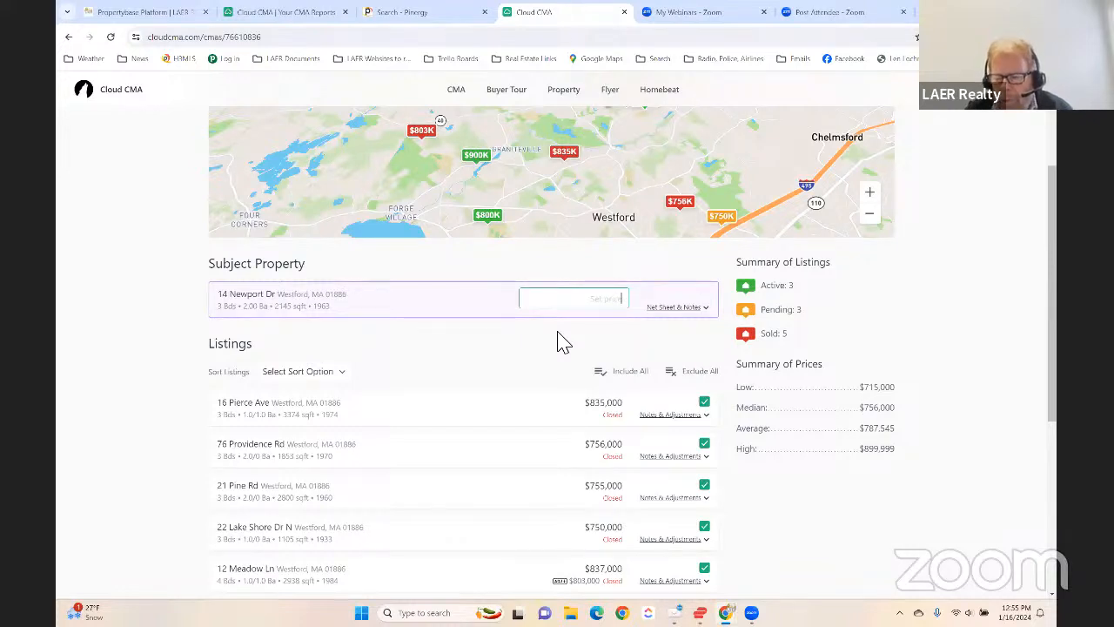
type("7")
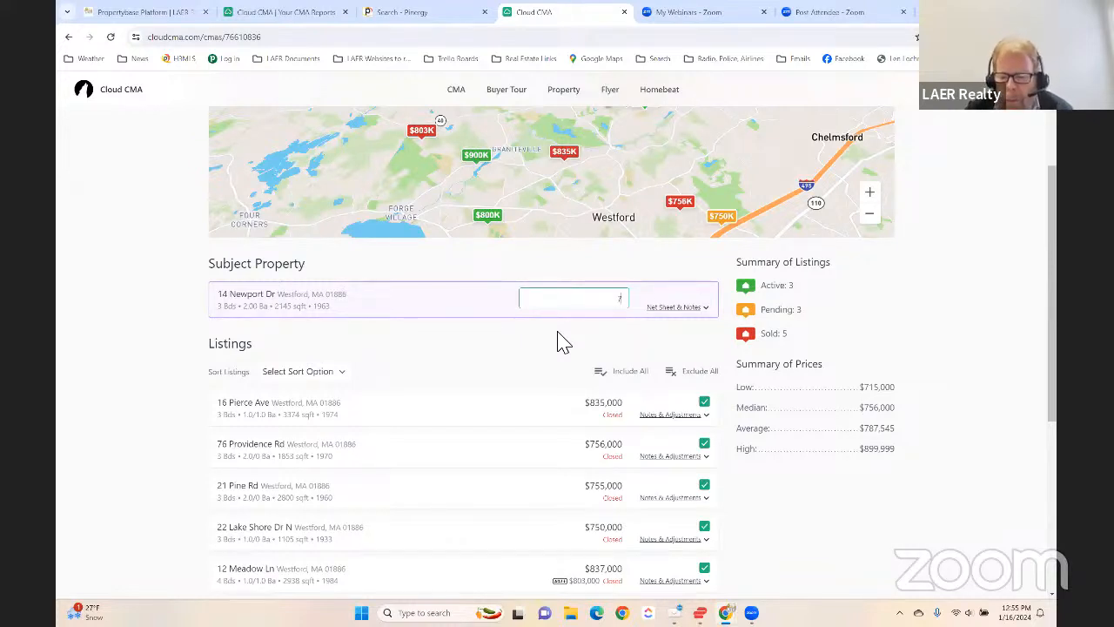
type("99000")
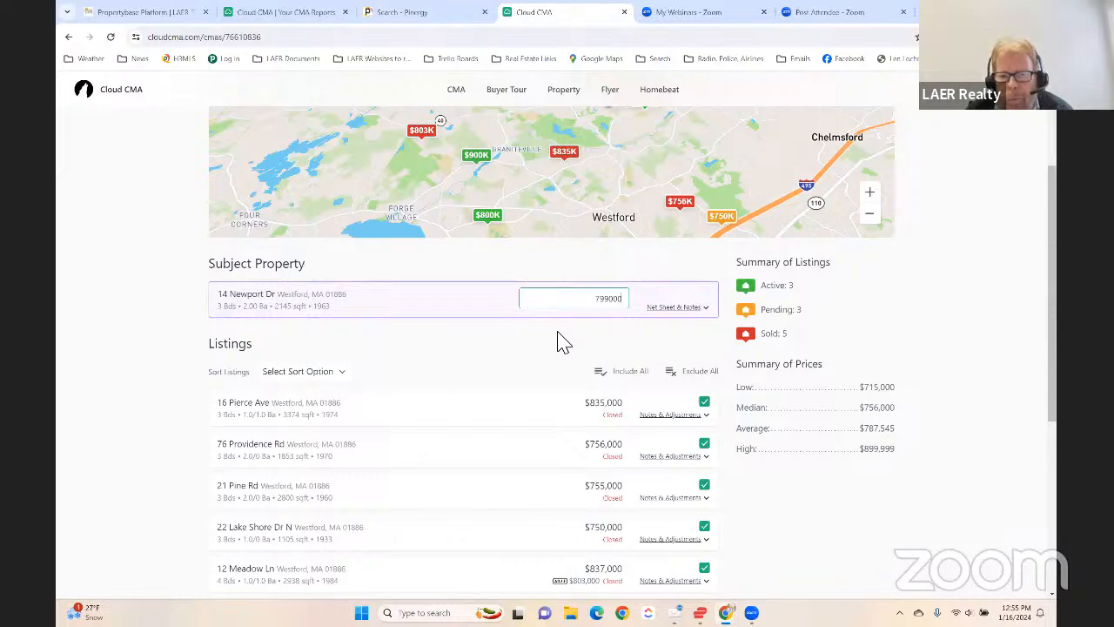
key("Tab")
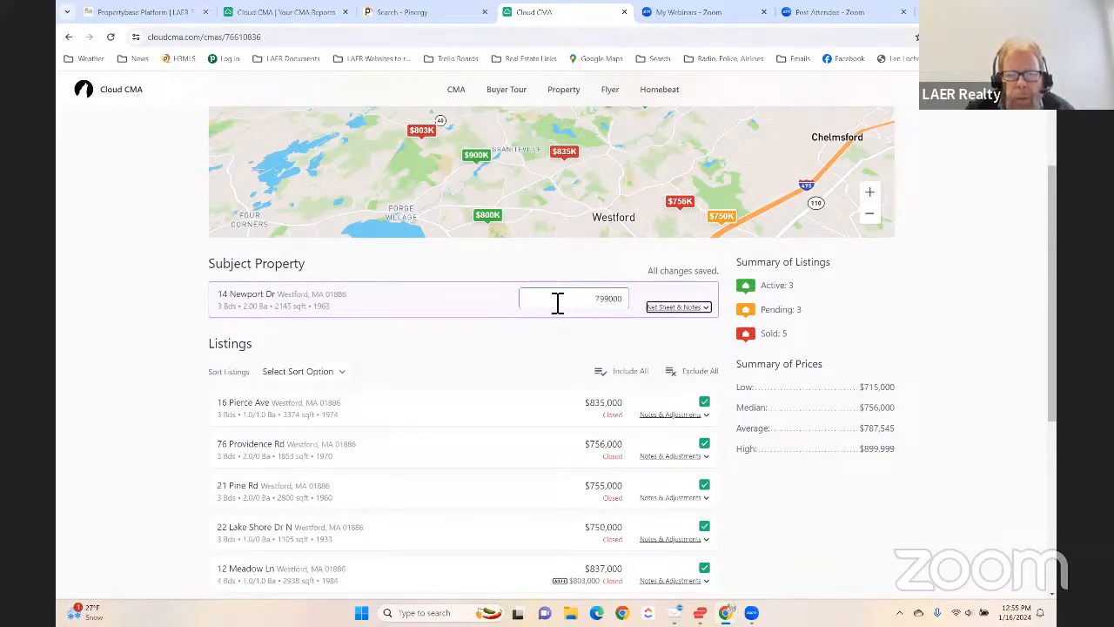
left_click(584, 299)
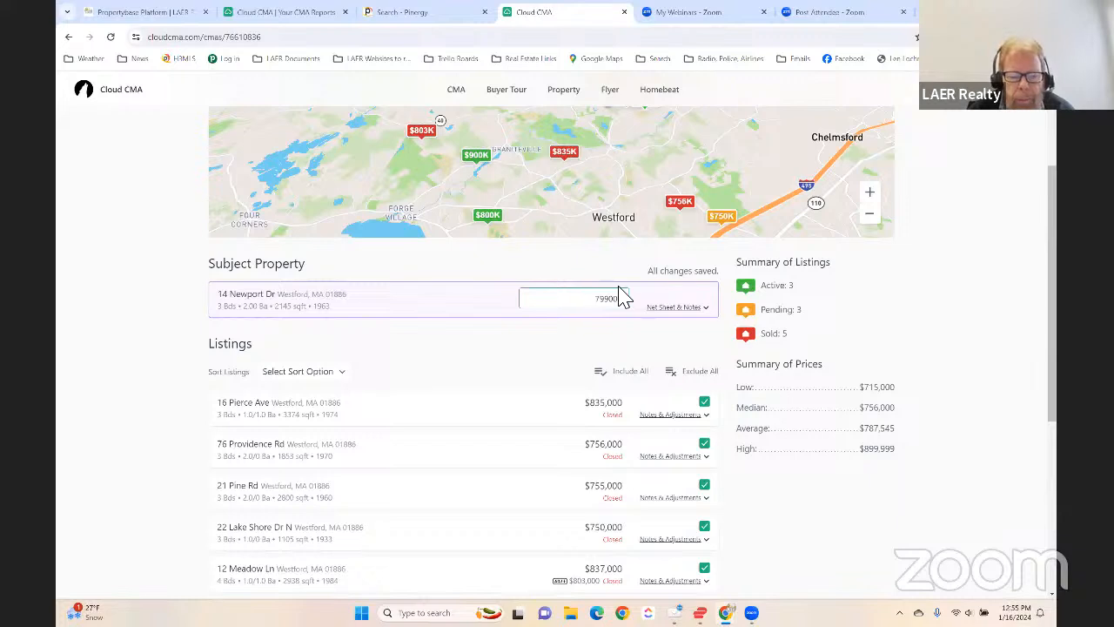
type("$799")
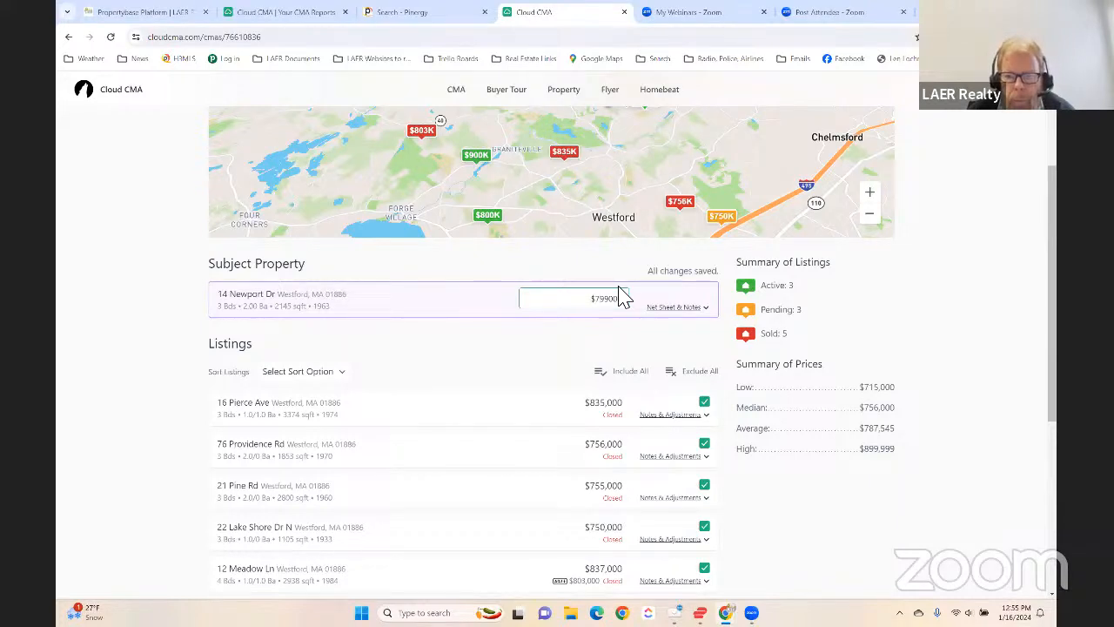
type(",000")
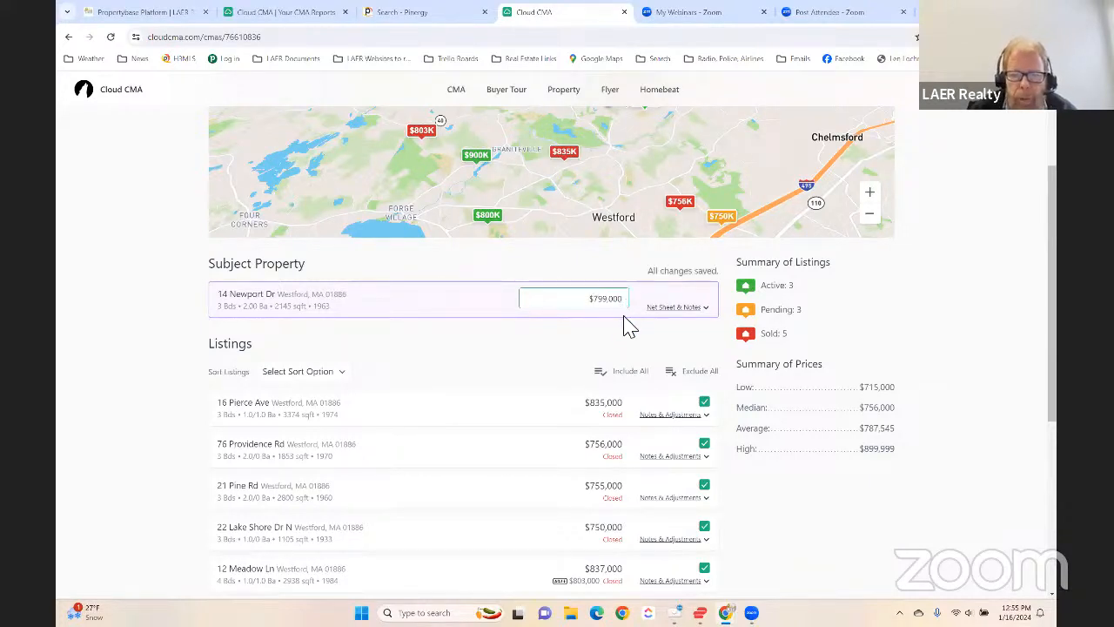
- Expand the subject property's net sheet and notes, and apply the sold comps' suggested range of $780,244 - $828,506 as its price
left_click(678, 306)
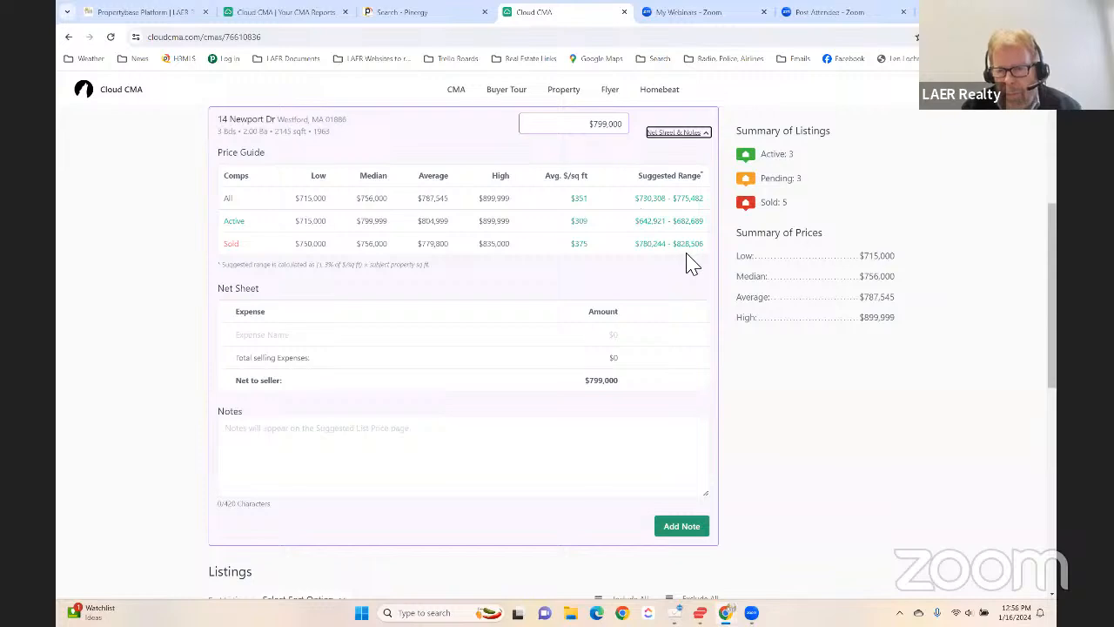
scroll(692, 263, "up", 2)
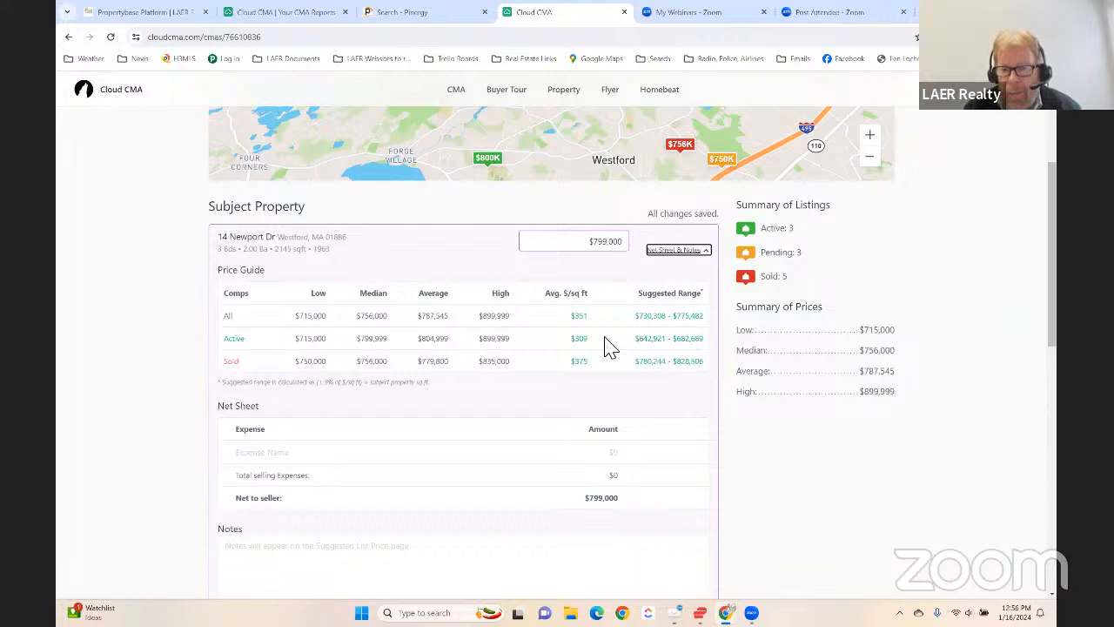
scroll(628, 361, "down", 1)
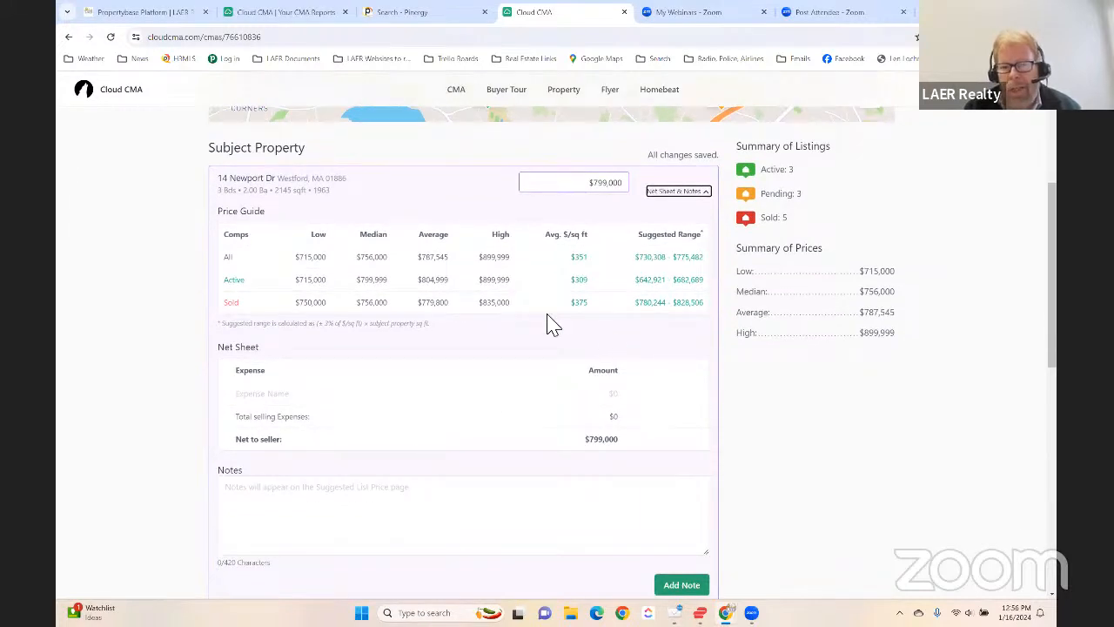
left_click(654, 308)
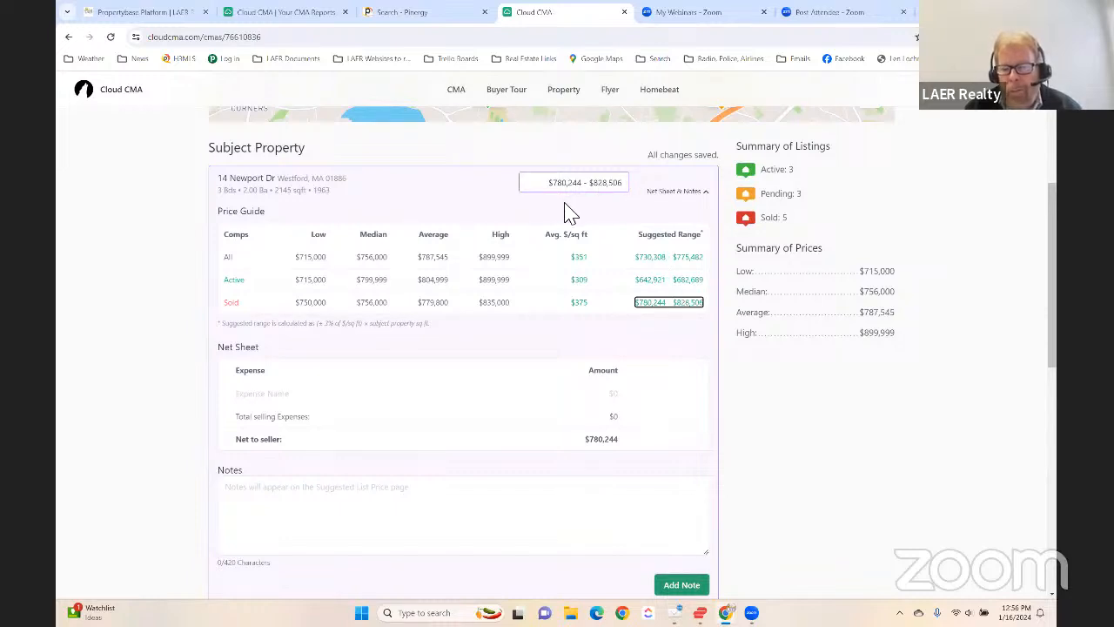
- Add and save a Tax Stamp expense of $3,600 on the subject property's net sheet
left_click(283, 392)
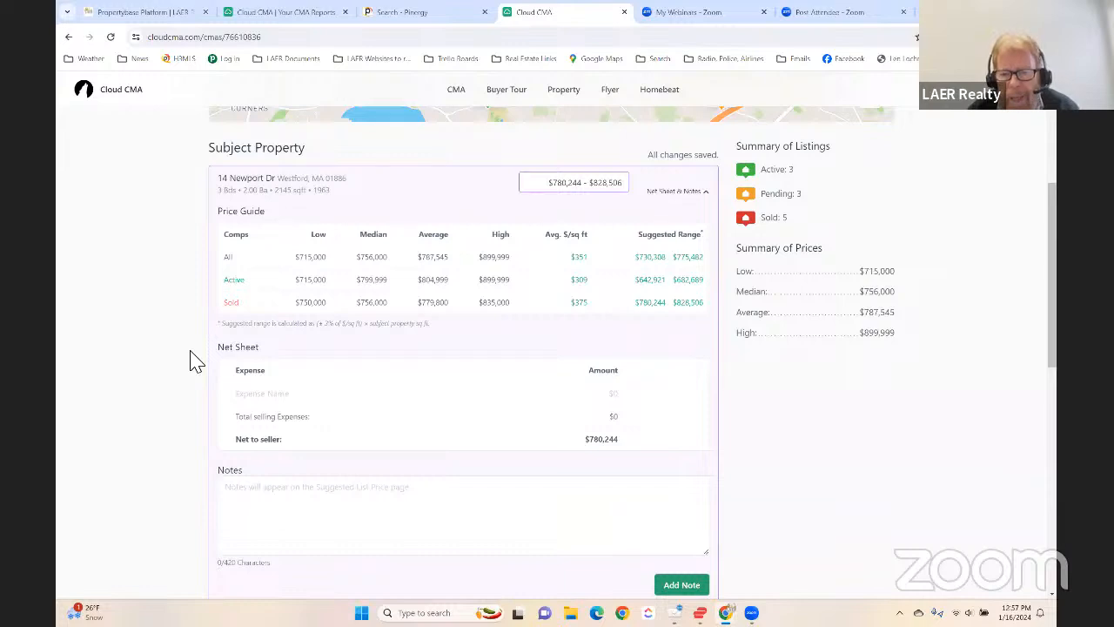
key("Caps_Lock")
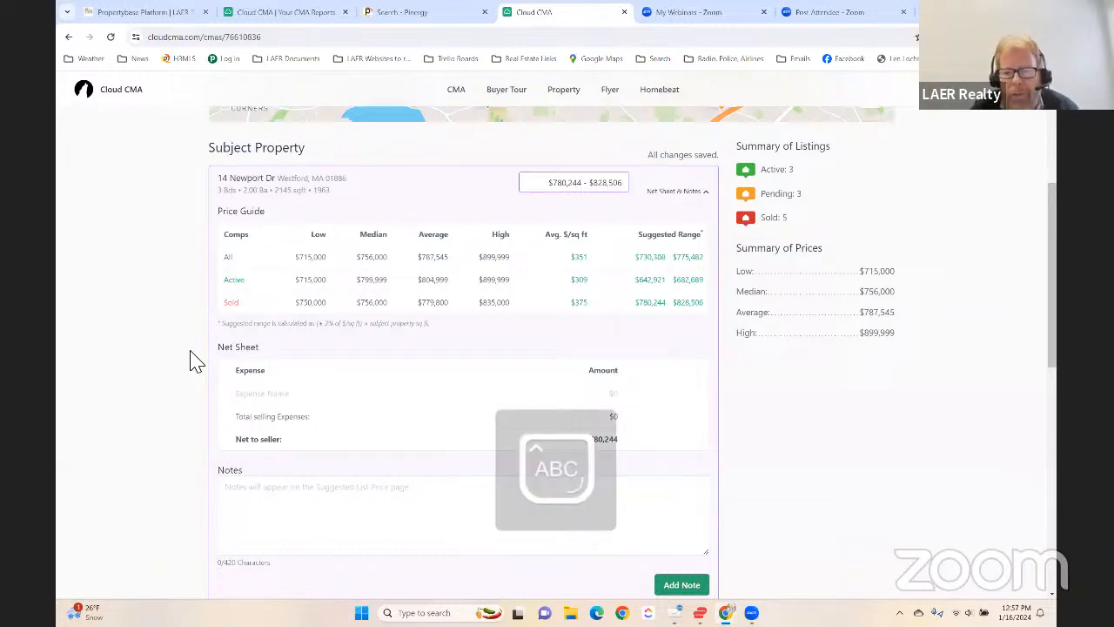
key("Caps_Lock")
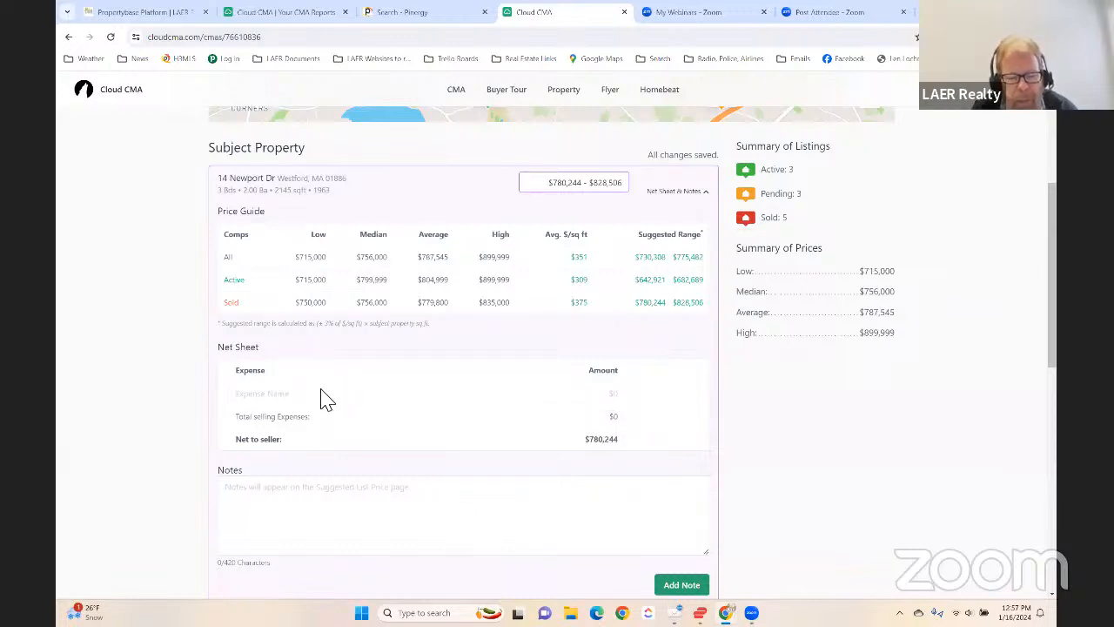
type("Tax Stamp")
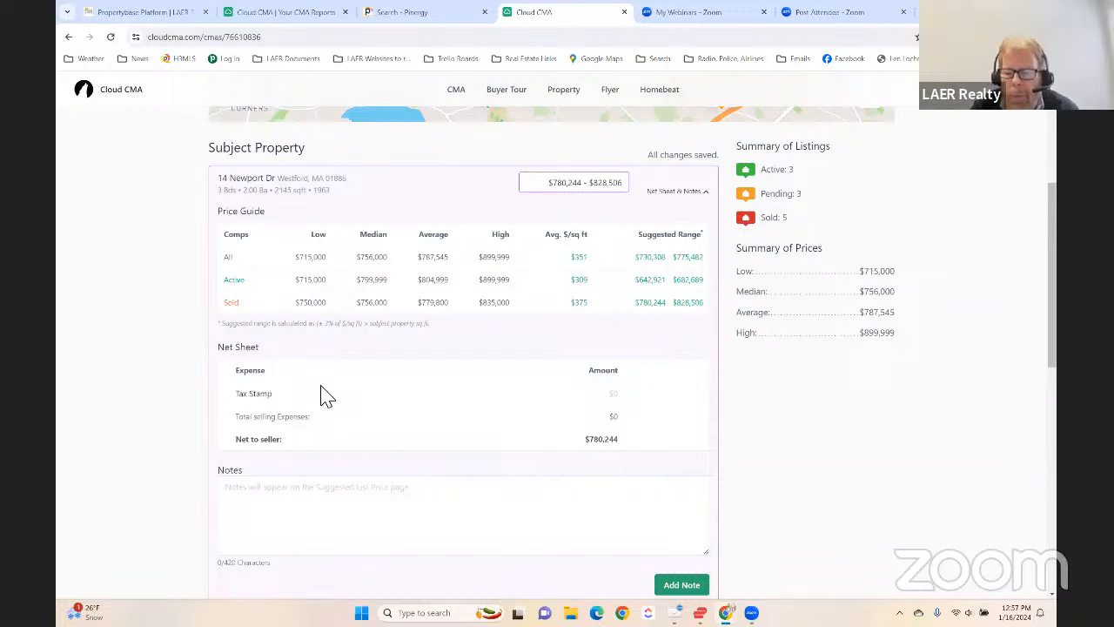
type("3600")
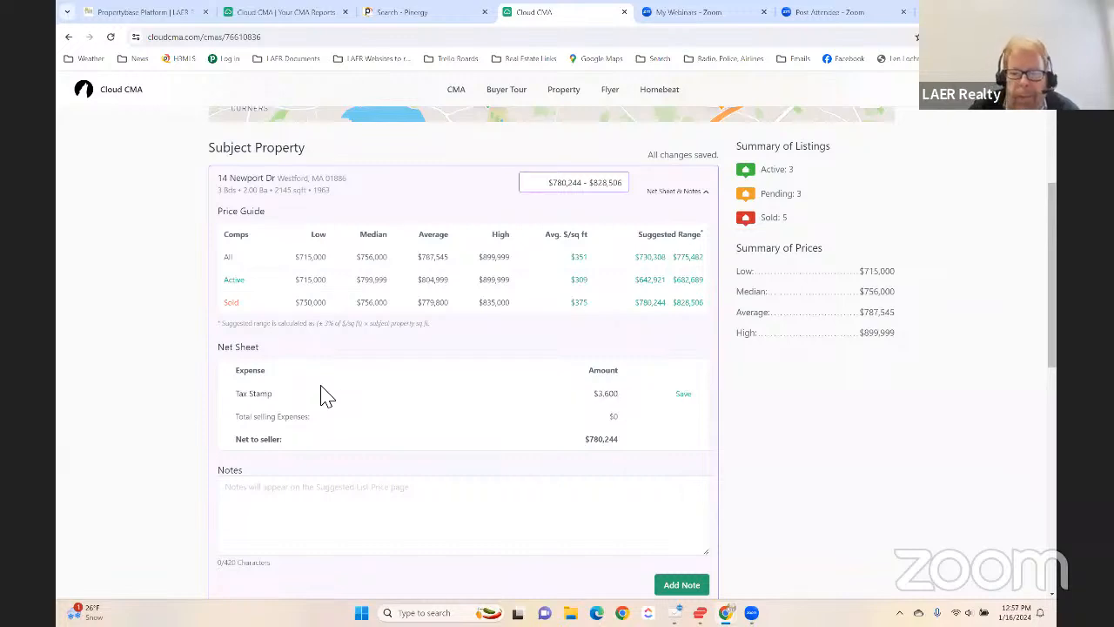
key("Tab")
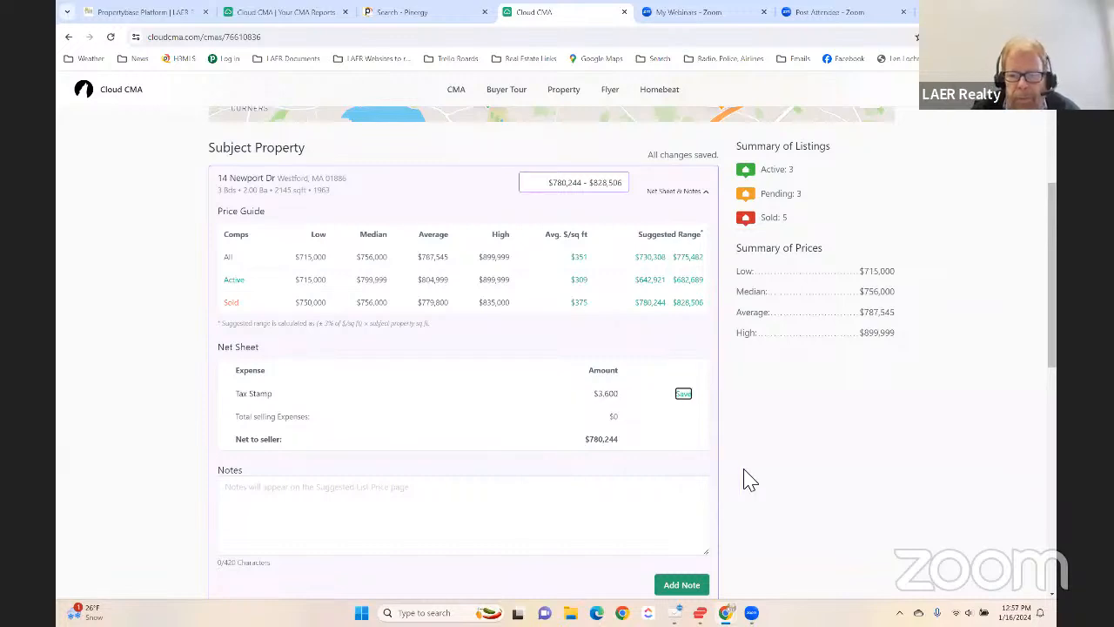
left_click(684, 394)
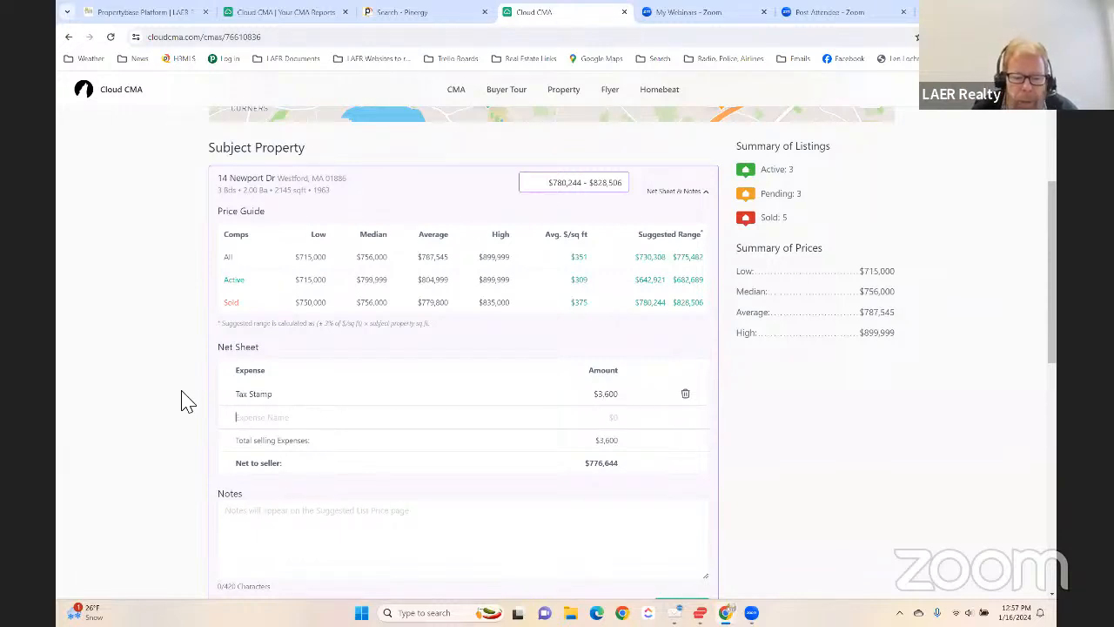
- Add and save a Marketing Fee expense of $40,000 on the net sheet
type("Marketing ")
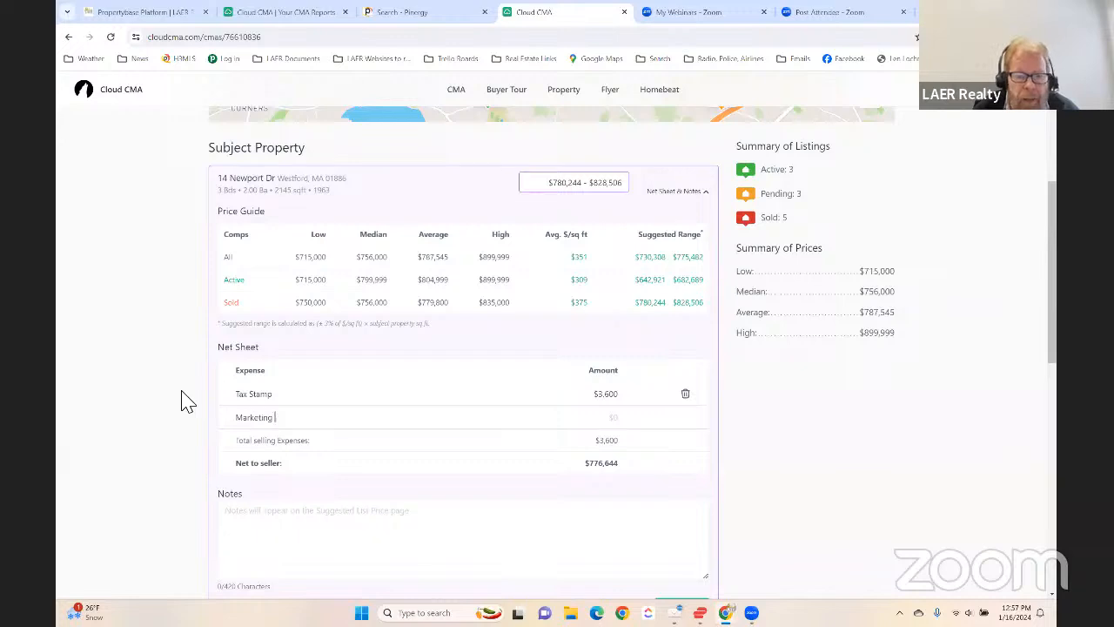
type("Fee")
key("Tab")
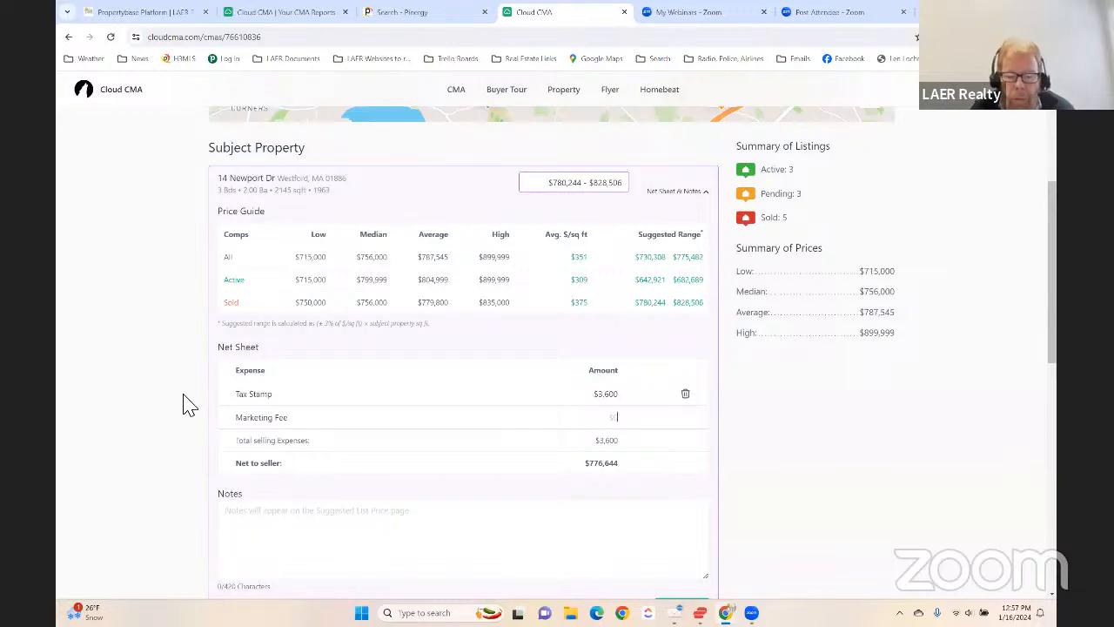
type("40,000")
key("Tab")
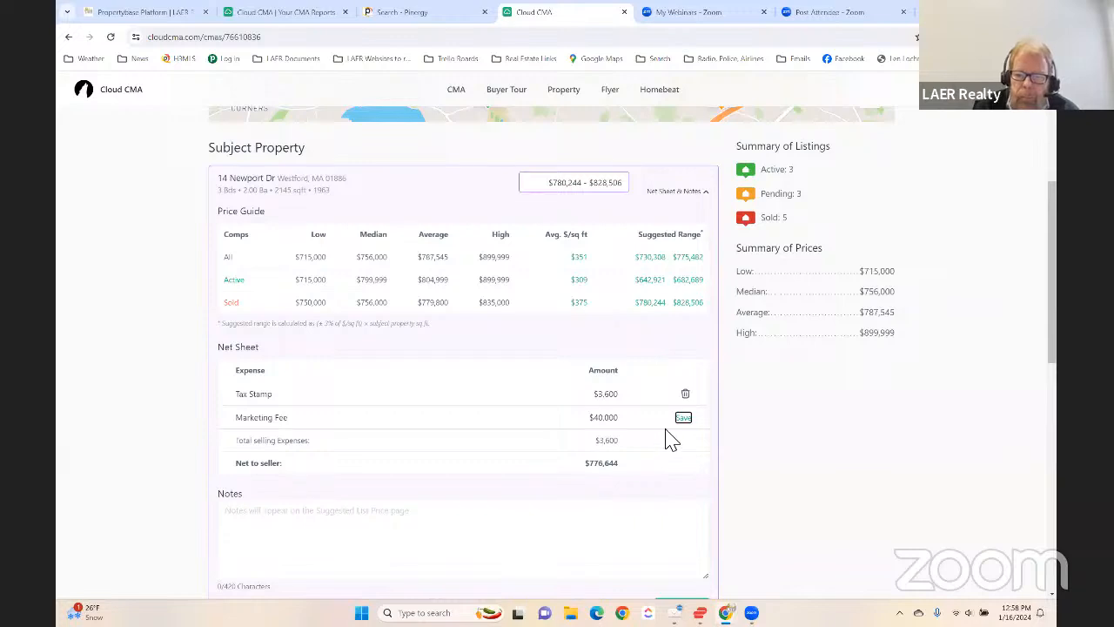
left_click(685, 418)
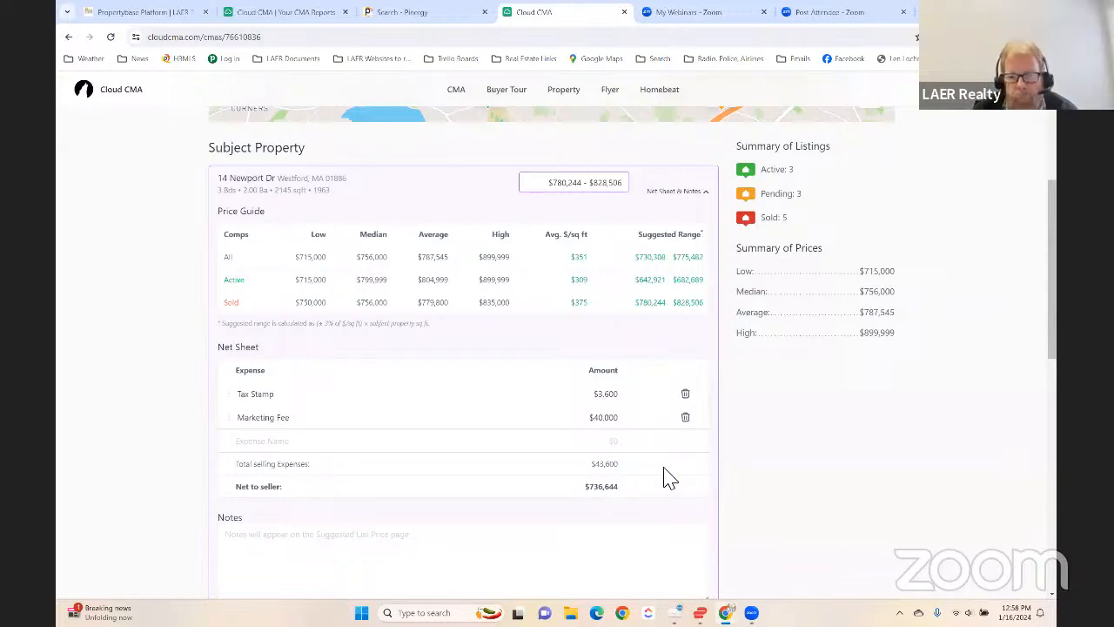
- Review the net sheet's expenses and seller's net, and activate the empty notes field below it
scroll(667, 391, "down", 2)
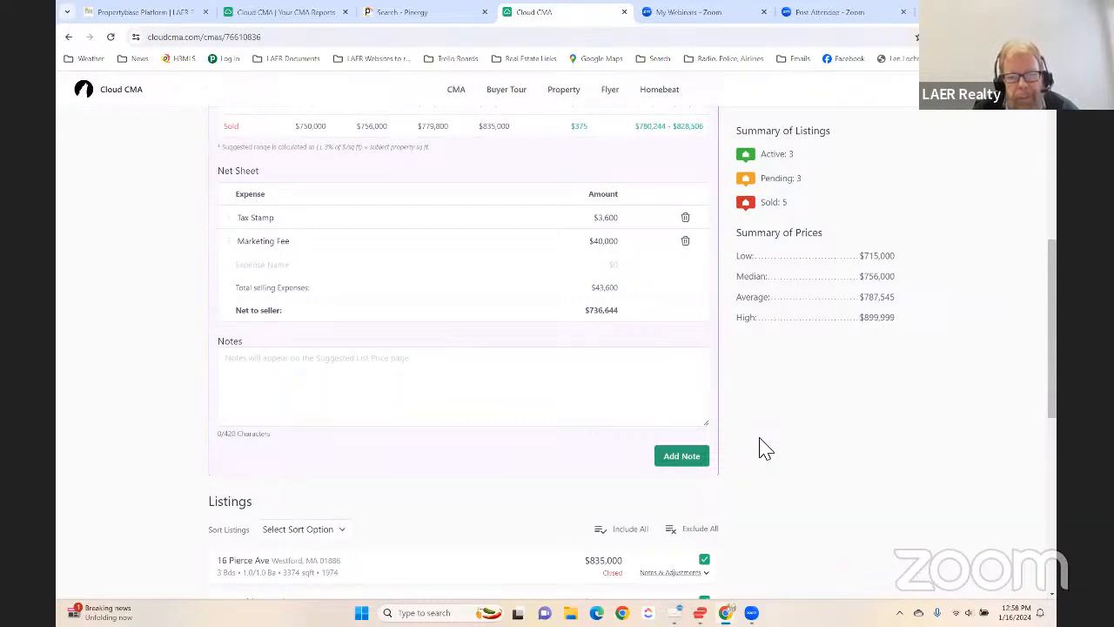
scroll(765, 448, "up", 2)
scroll(766, 448, "down", 1)
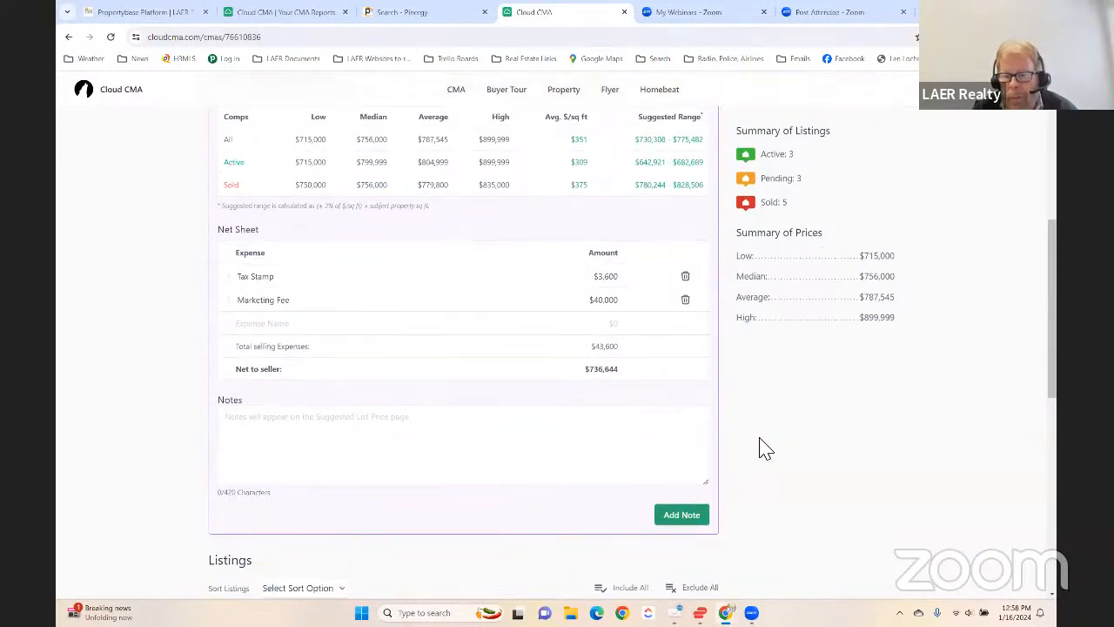
left_click(566, 444)
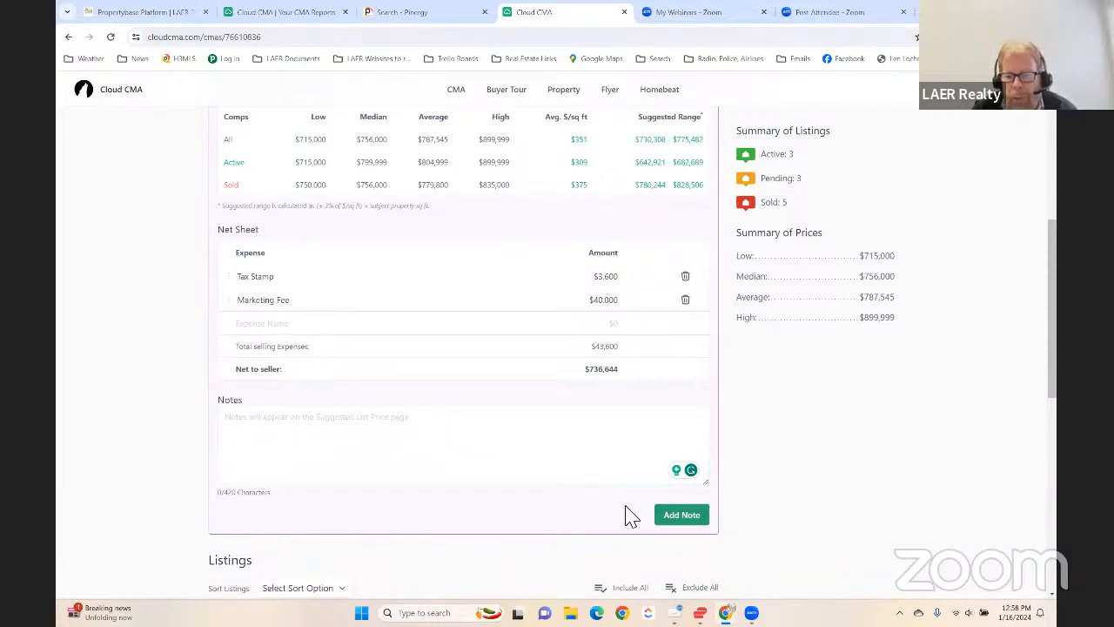
- Exclude the pending $749,000 listing from the comparables to check the price summary, and include it again
scroll(632, 515, "down", 5)
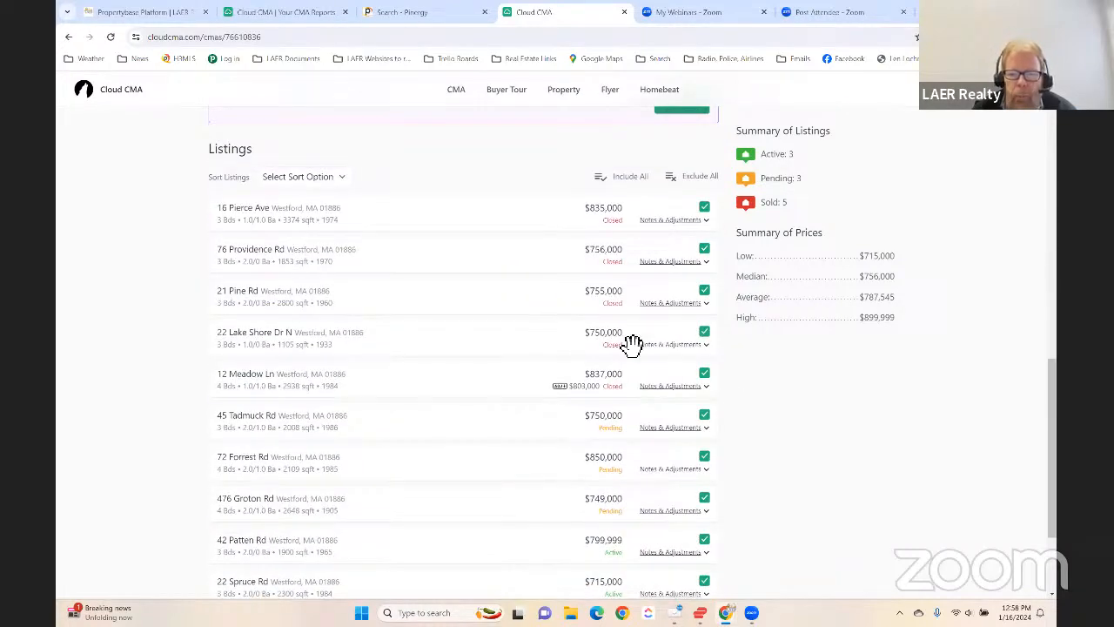
scroll(641, 413, "down", 2)
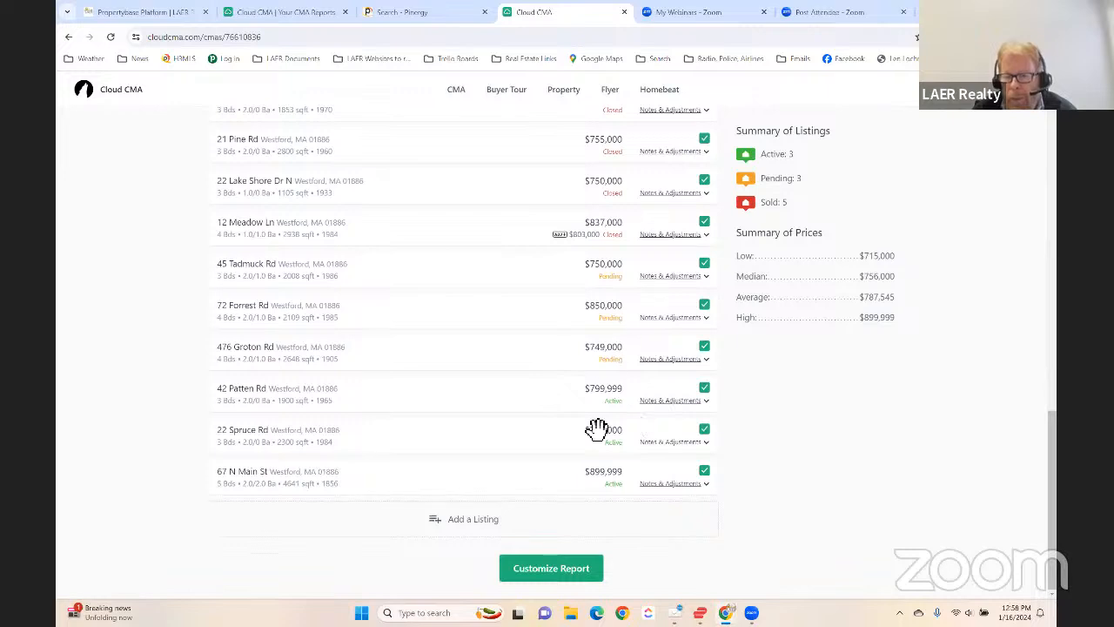
left_click(705, 347)
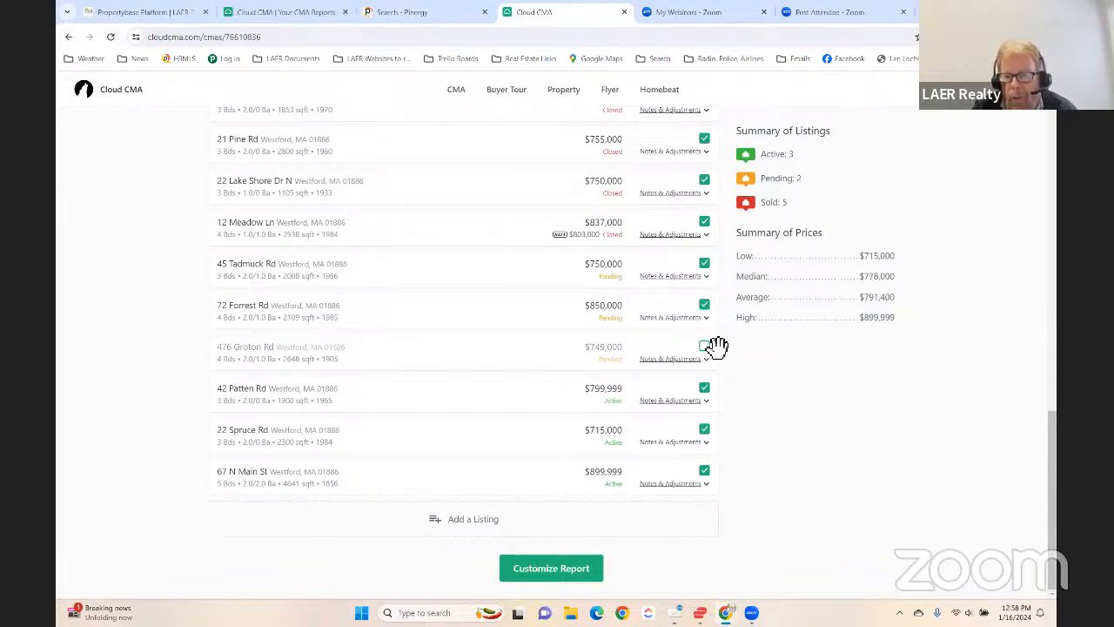
left_click(705, 348)
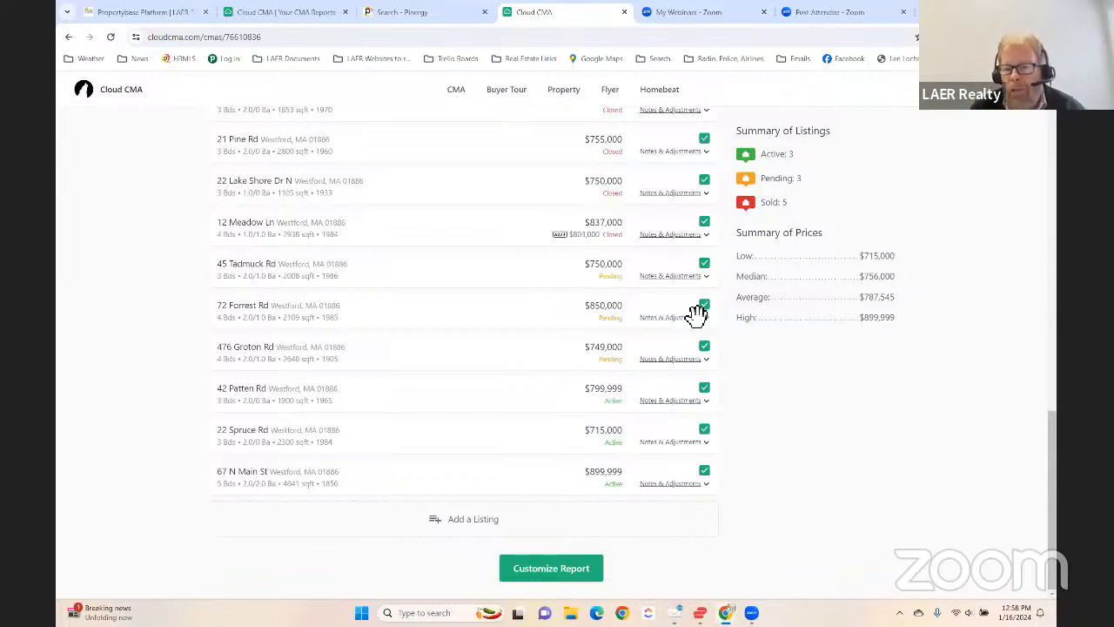
- Proceed to customizing the report, and review its page list and theme
left_click(563, 571)
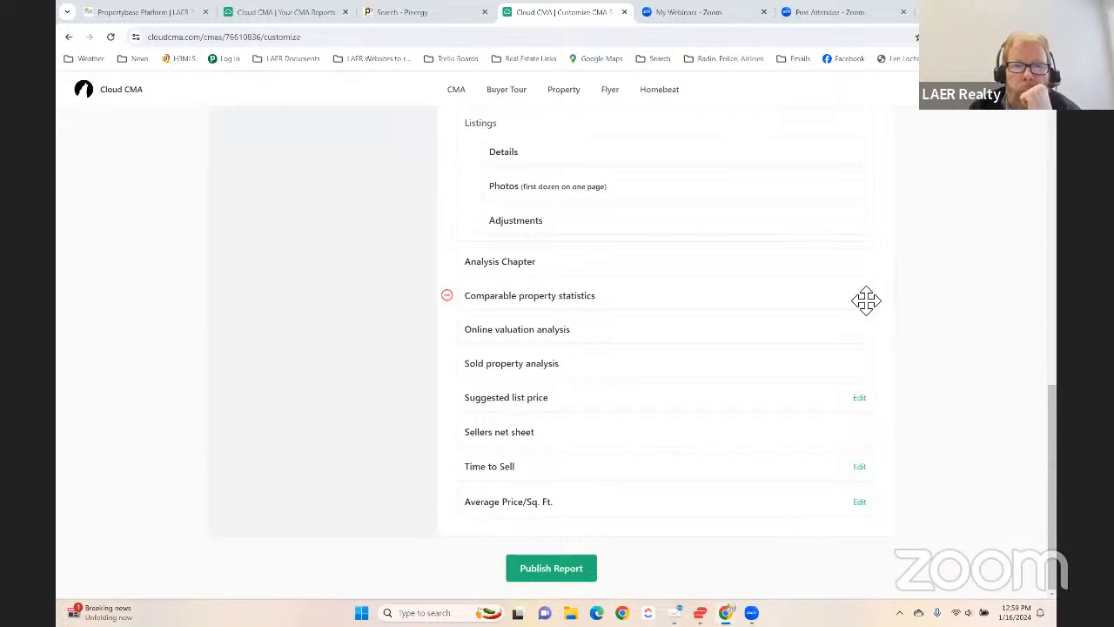
scroll(889, 372, "up", 15)
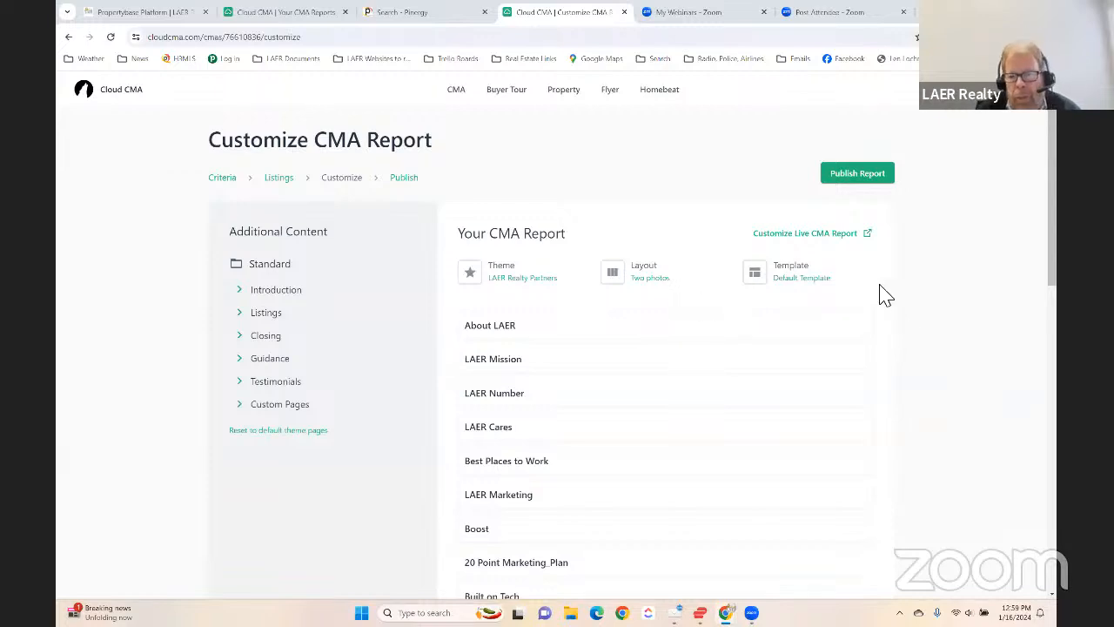
left_click_drag(506, 279, 564, 259)
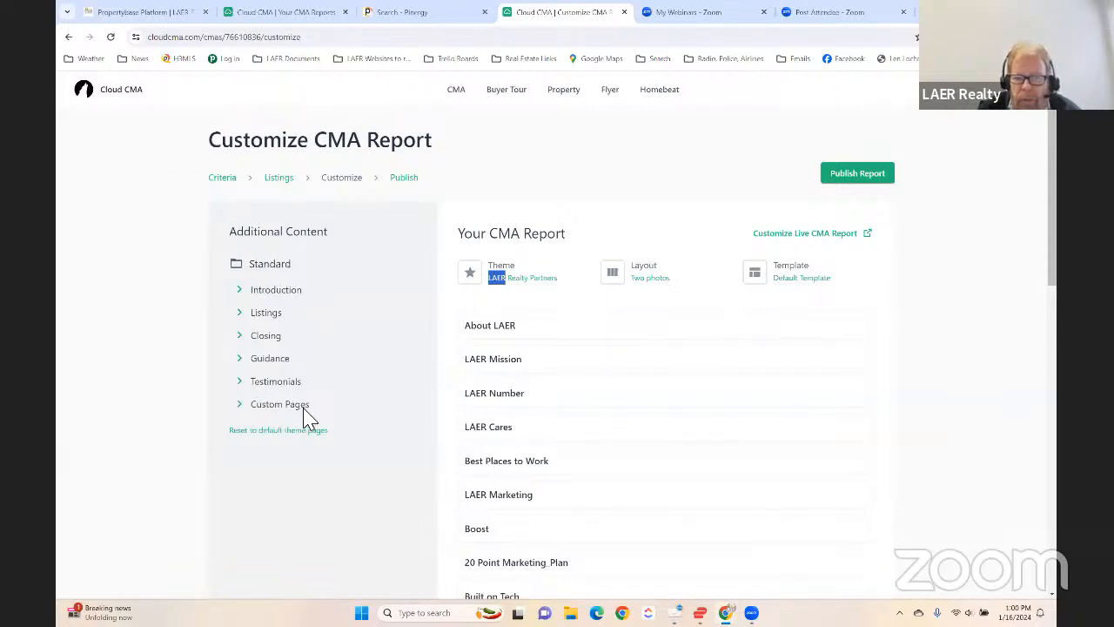
- Expand the Introduction and Closing sections of the additional content and examine the optional pages they offer
left_click(241, 292)
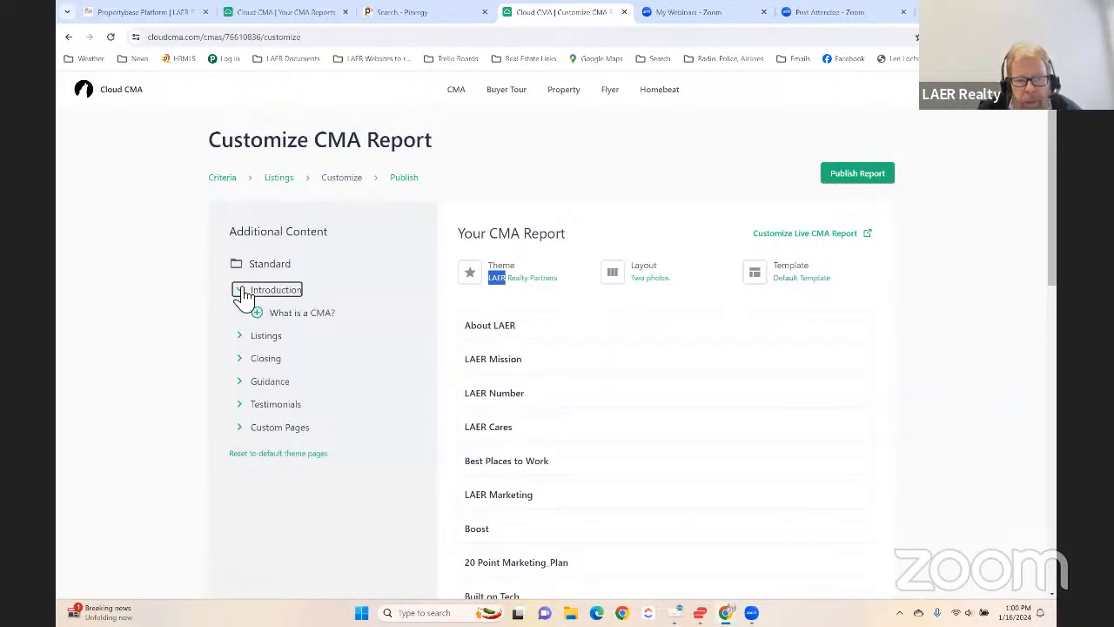
left_click(244, 359)
scroll(303, 441, "down", 1)
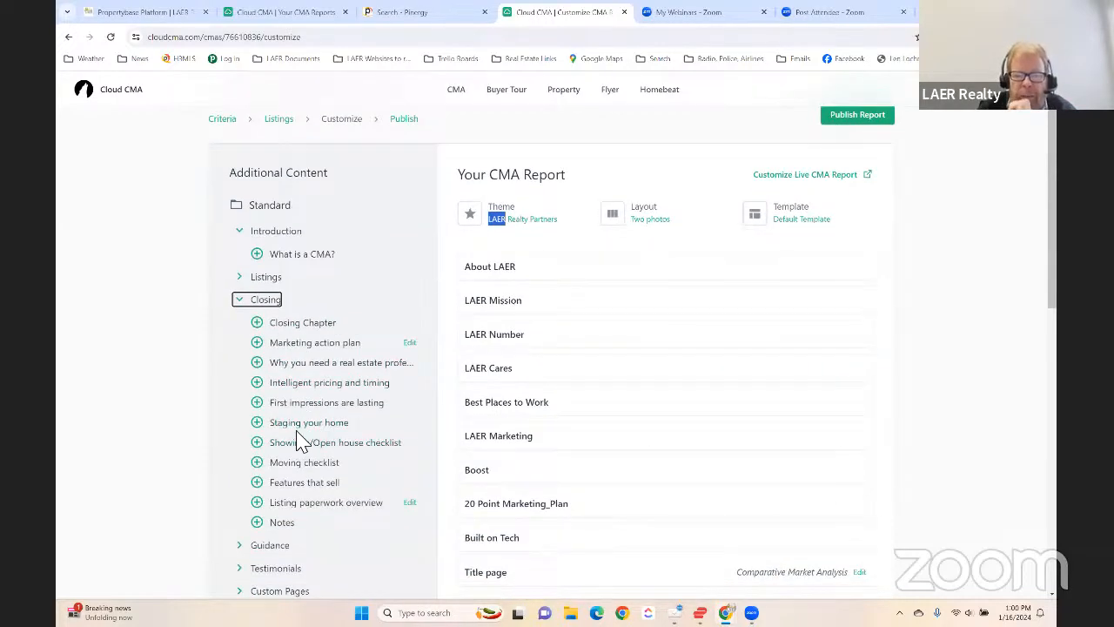
- Preview the Staging your home page from the Closing content, read it through to its footer, and close the preview
left_click(368, 428)
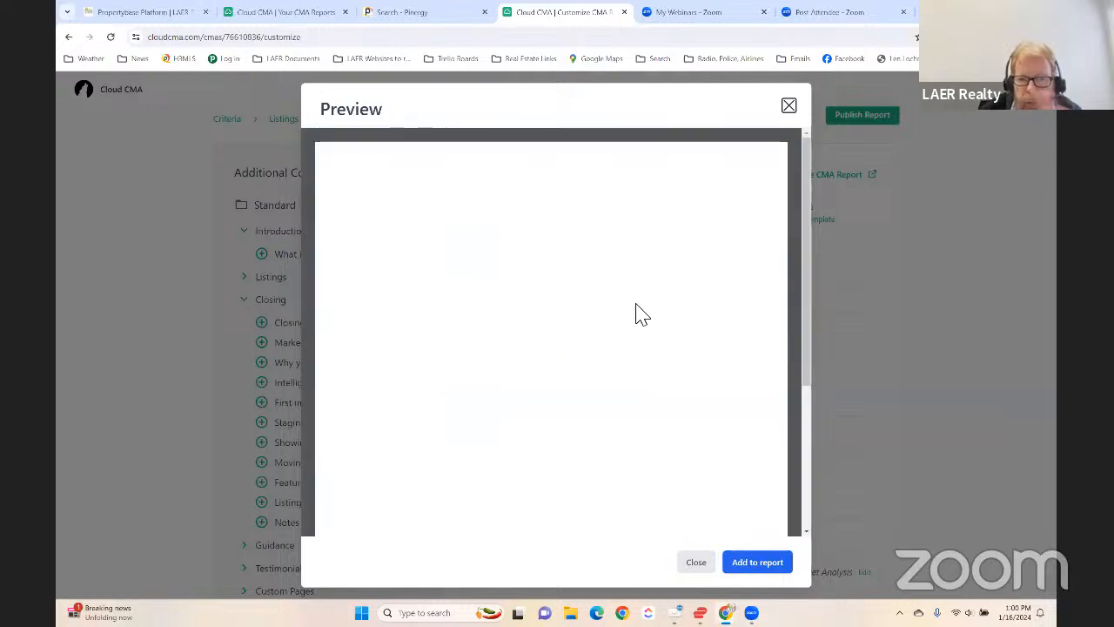
scroll(601, 274, "down", 3)
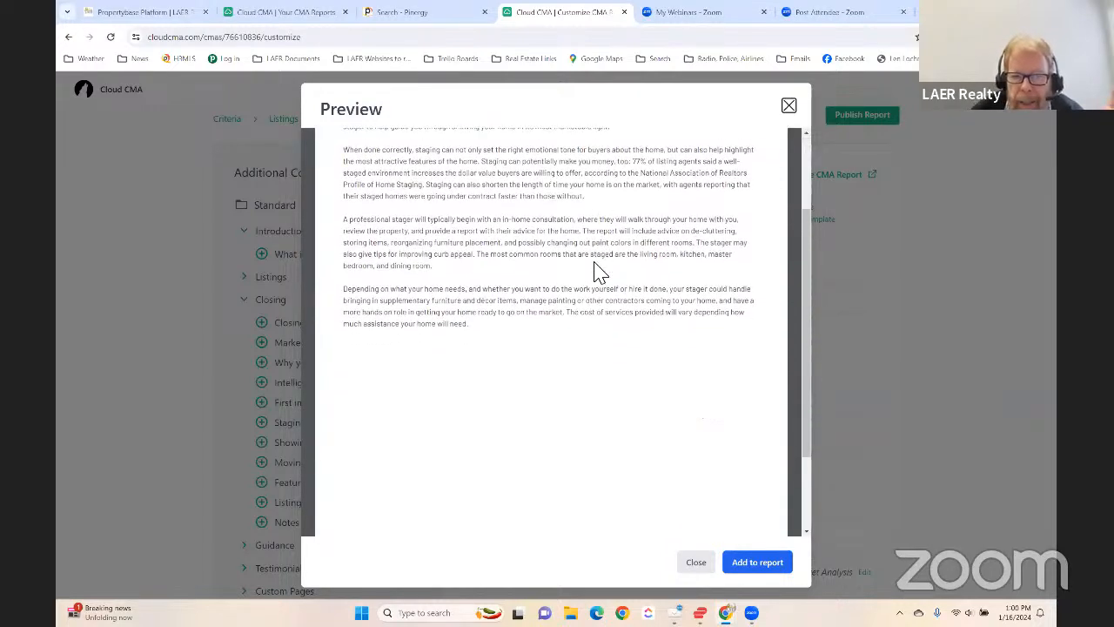
scroll(599, 271, "up", 3)
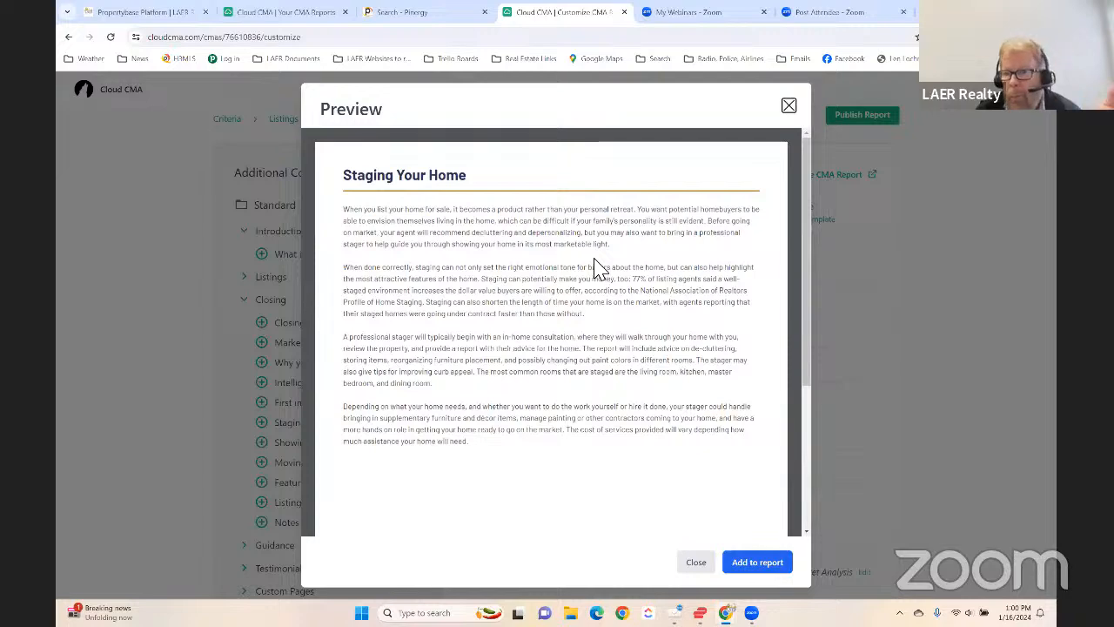
scroll(601, 281, "down", 5)
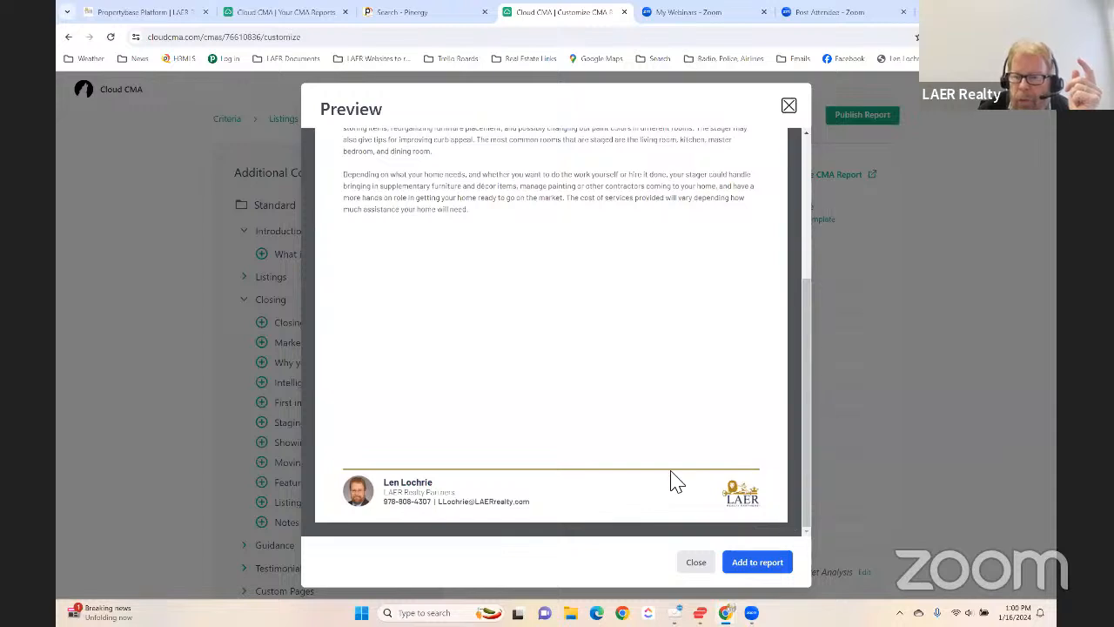
scroll(589, 468, "up", 1)
scroll(588, 466, "up", 5)
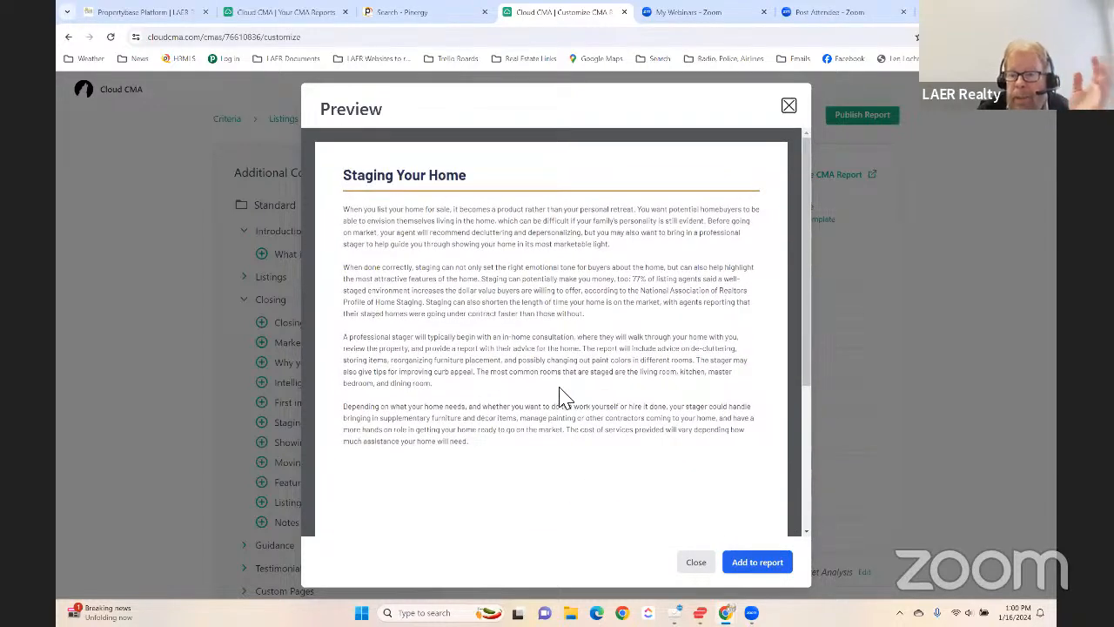
left_click(788, 102)
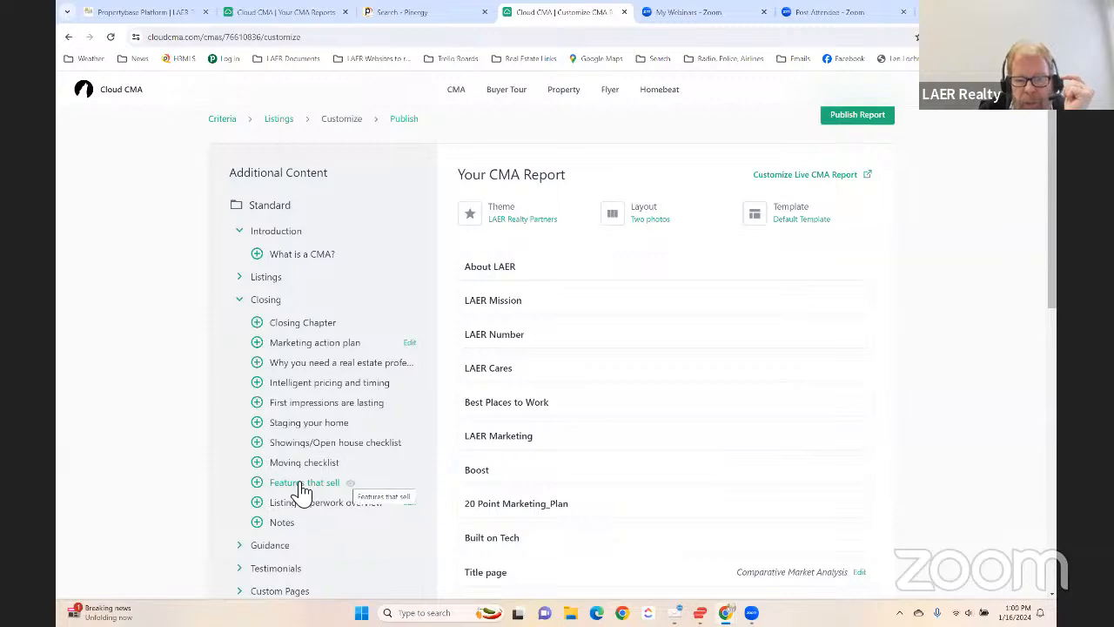
- Preview the Features that sell page from the Closing content, read through it, and close the preview
left_click(357, 492)
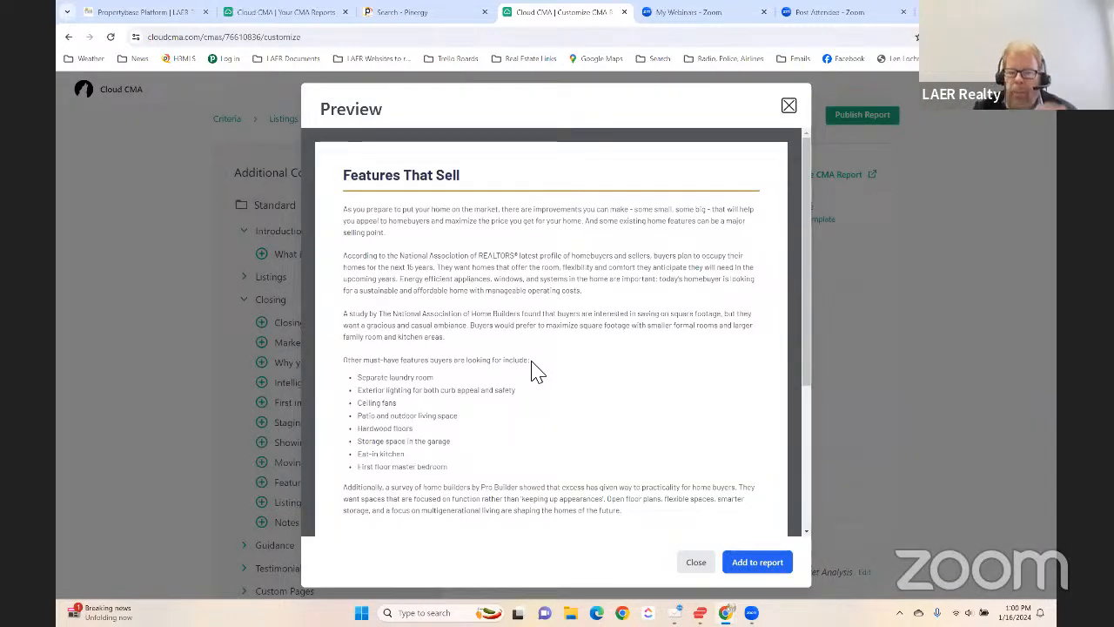
scroll(532, 361, "down", 4)
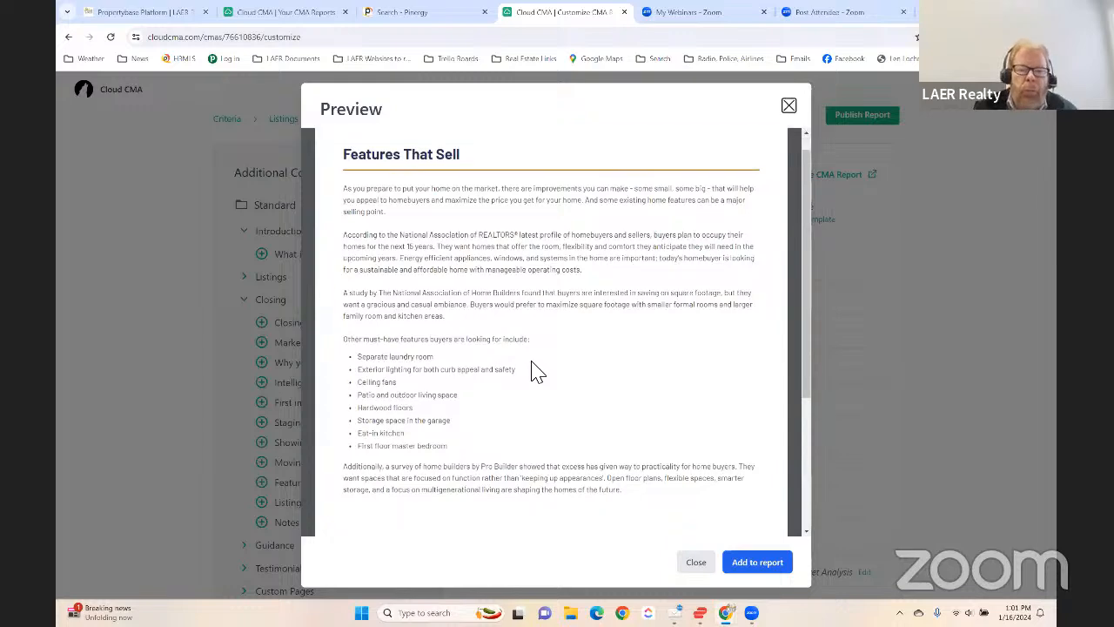
scroll(532, 360, "up", 4)
scroll(531, 360, "down", 4)
scroll(532, 368, "up", 3)
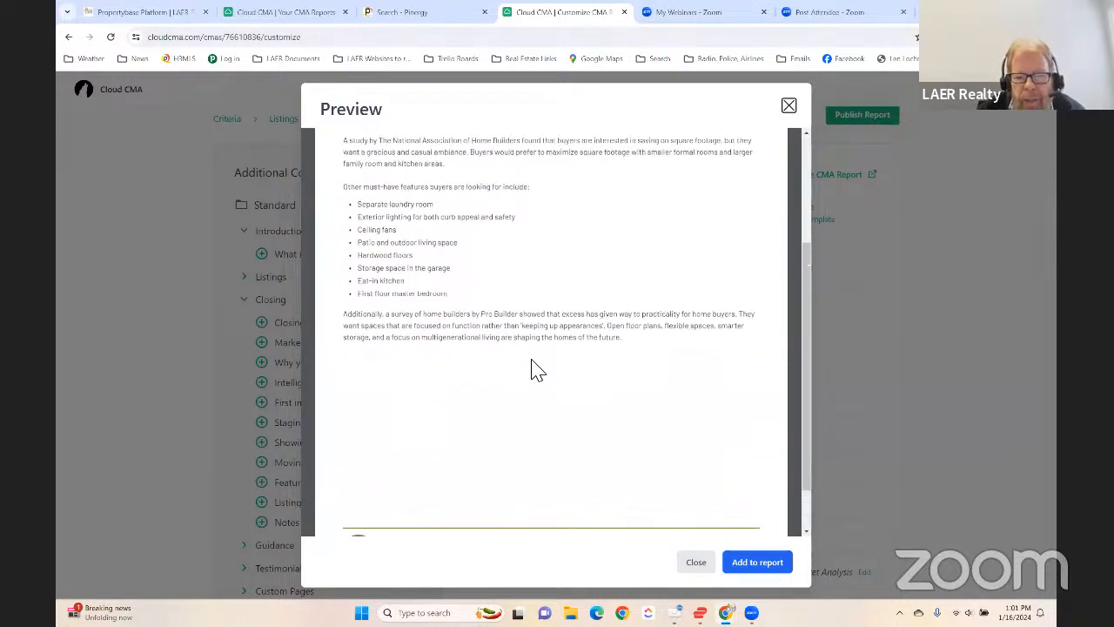
left_click(789, 105)
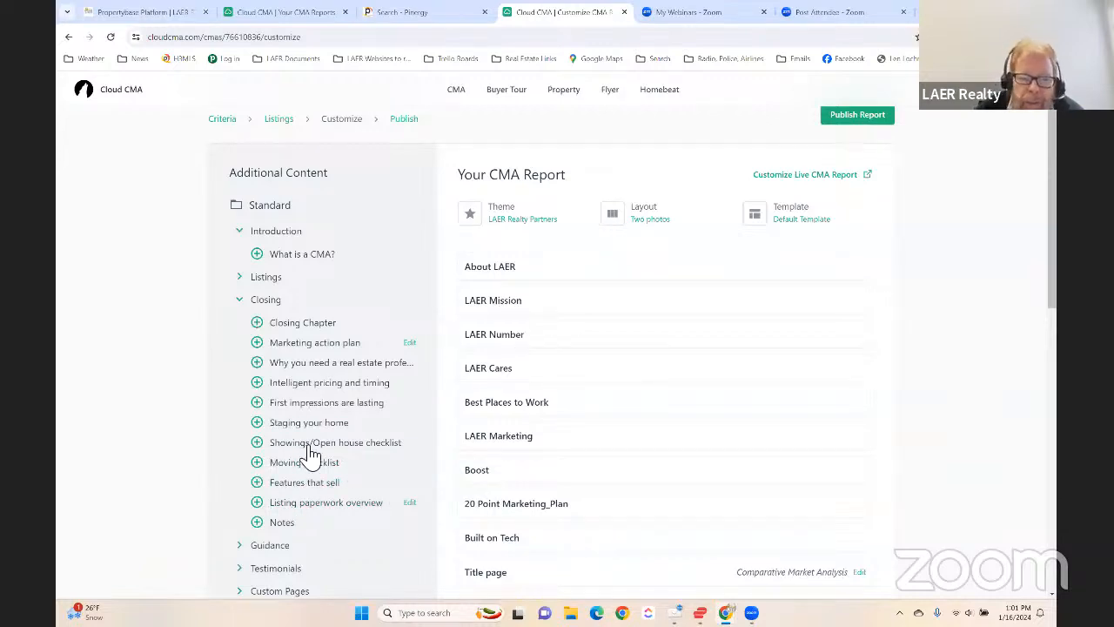
- Add the Features that sell page to the report and check its place in the page list
left_click(259, 484)
scroll(505, 378, "down", 6)
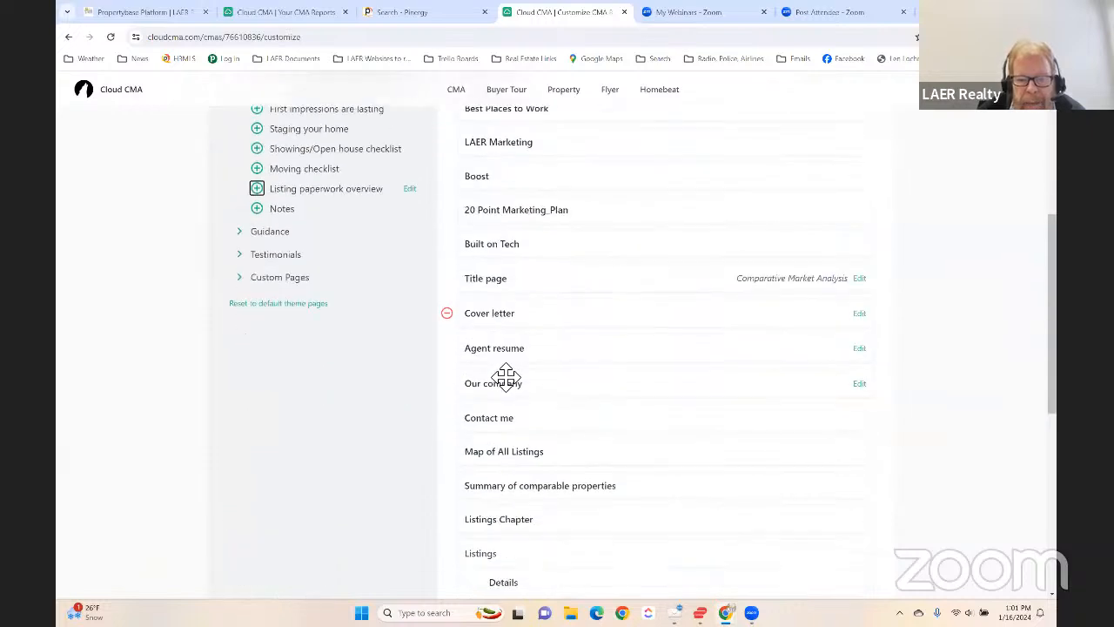
scroll(599, 408, "down", 3)
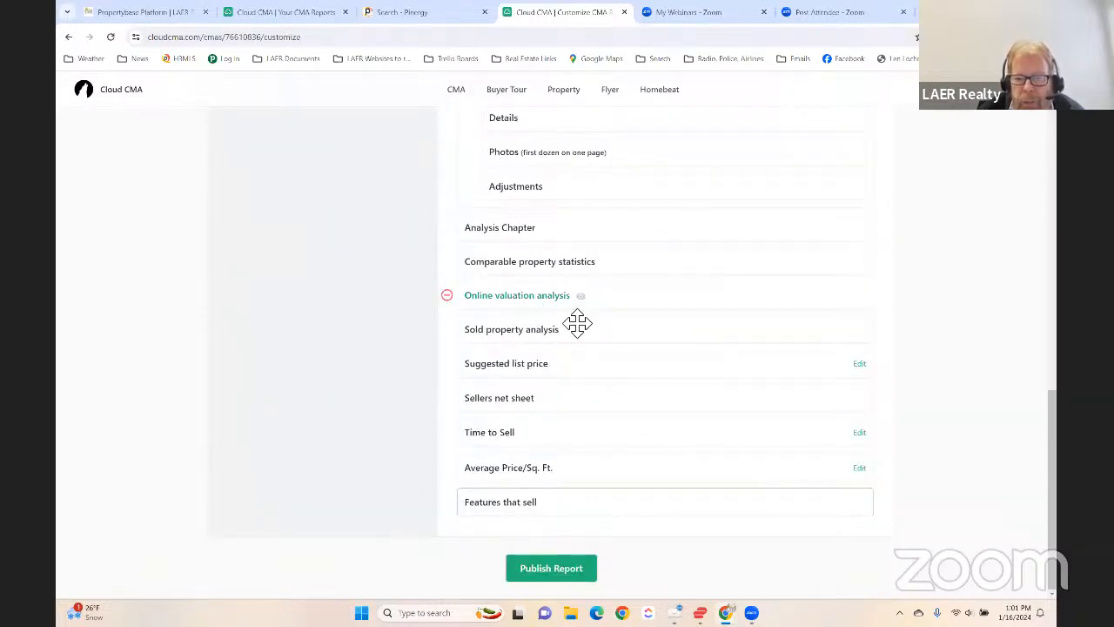
scroll(557, 391, "up", 2)
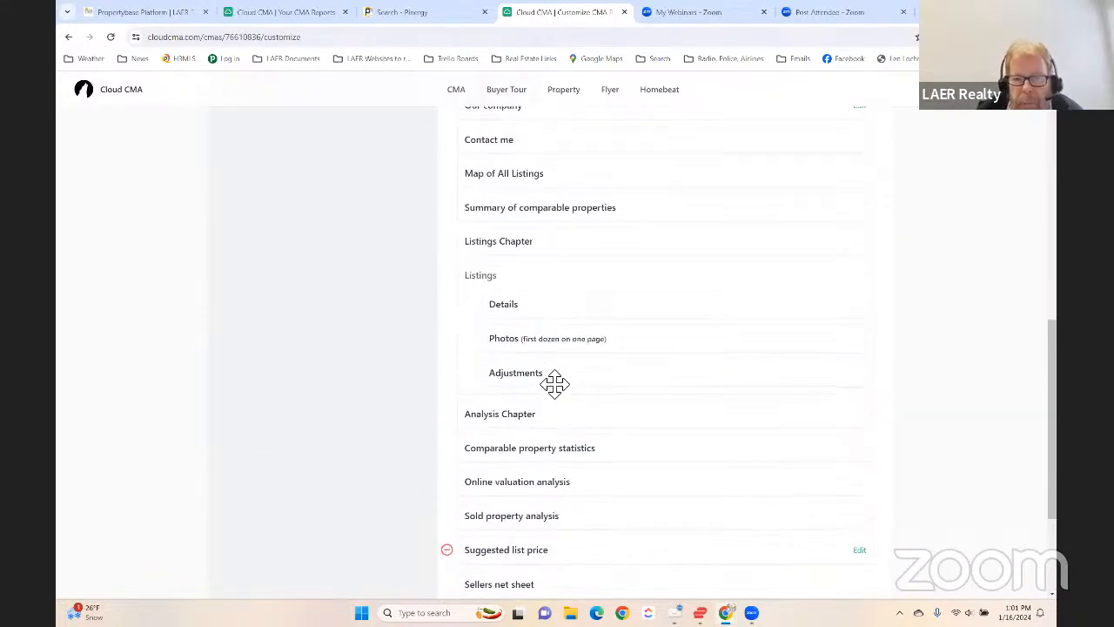
scroll(558, 442, "down", 1)
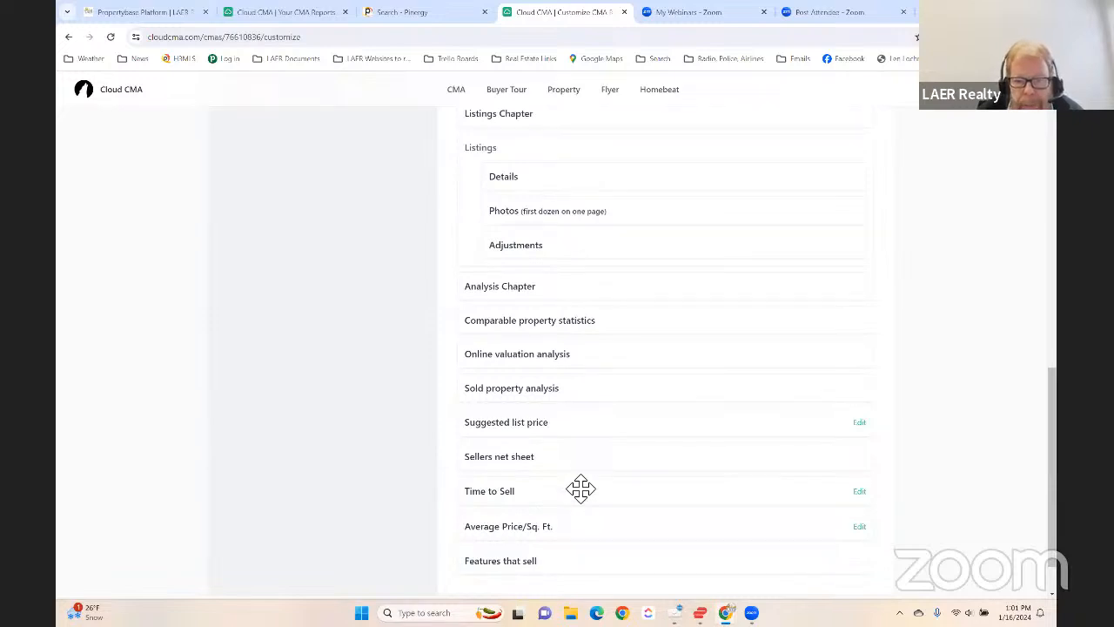
scroll(557, 496, "down", 1)
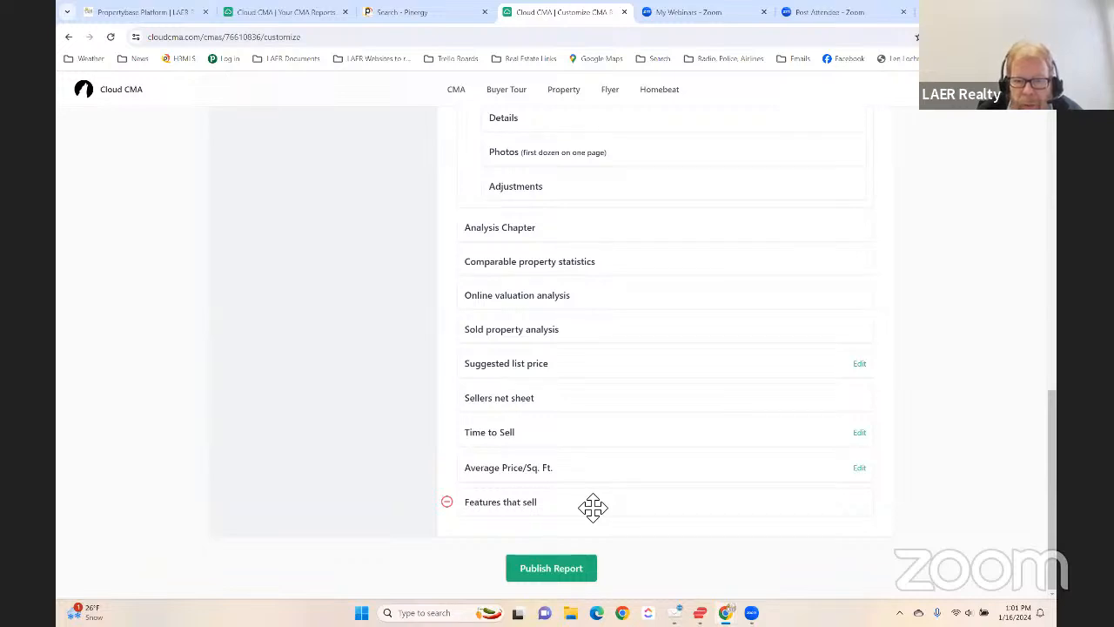
mouse_move(593, 507)
left_mouse_down()
mouse_move(606, 378)
mouse_move(600, 287)
mouse_move(600, 499)
left_mouse_up()
- Move the Title page to the start of the report, ahead of About LAER
scroll(538, 473, "up", 15)
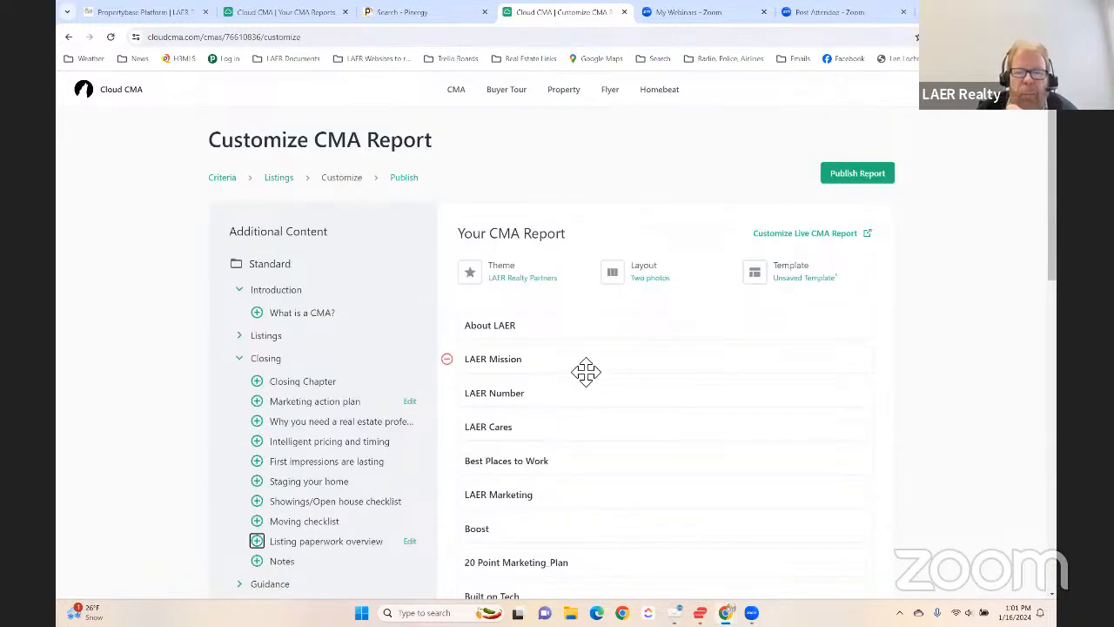
scroll(563, 329, "down", 2)
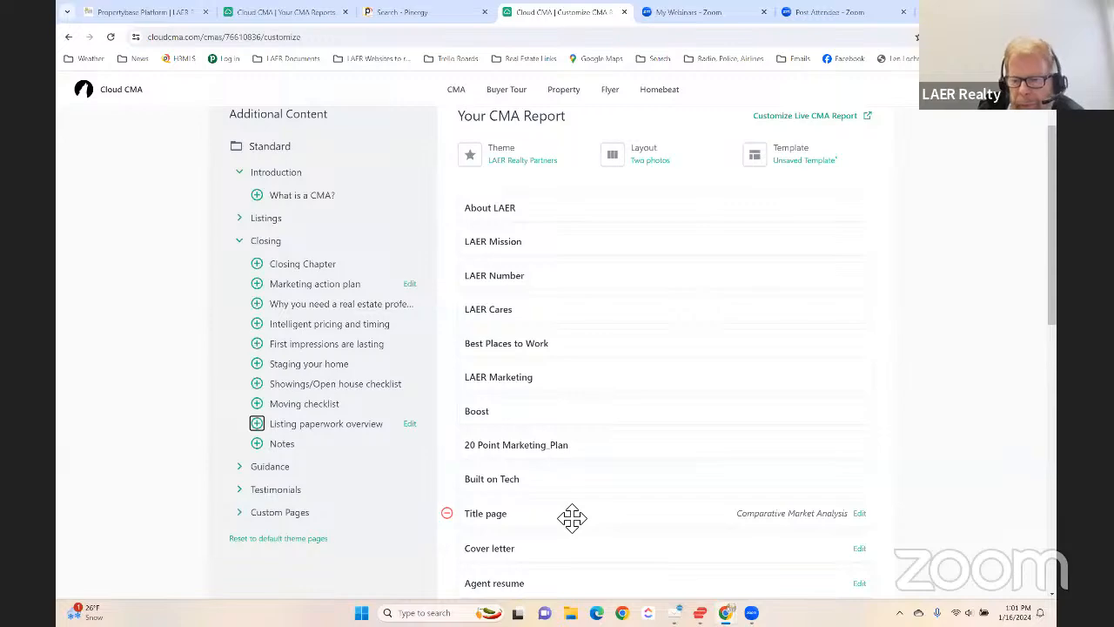
left_click_drag(572, 518, 584, 255)
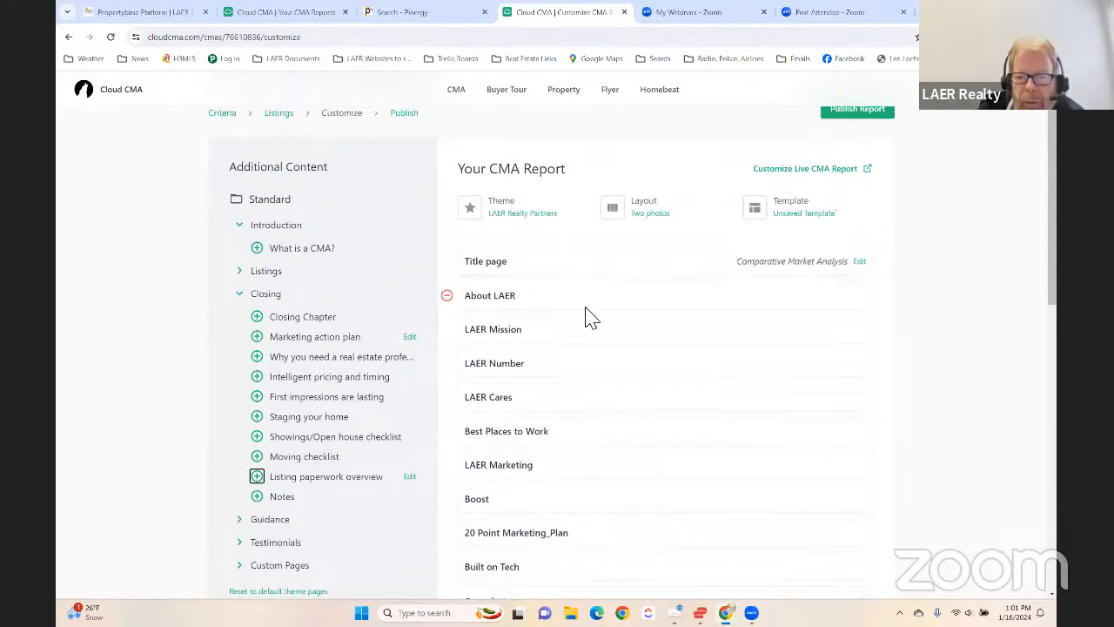
- Look over the Agent resume page's editable text, close it without changes, and remove that page from the report
scroll(617, 398, "down", 2)
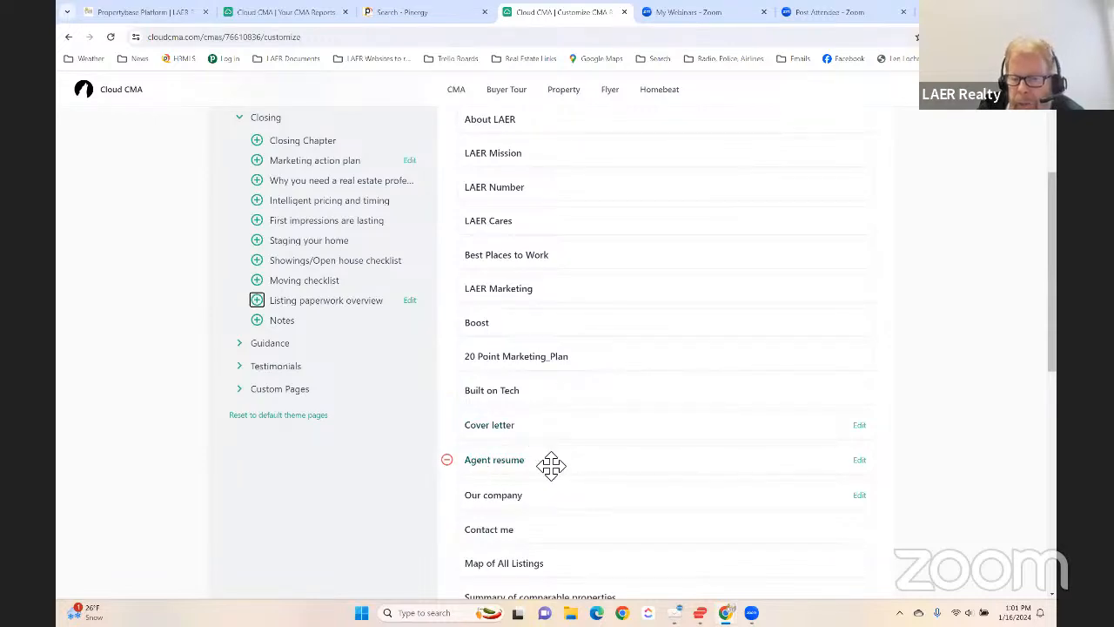
left_click(860, 461)
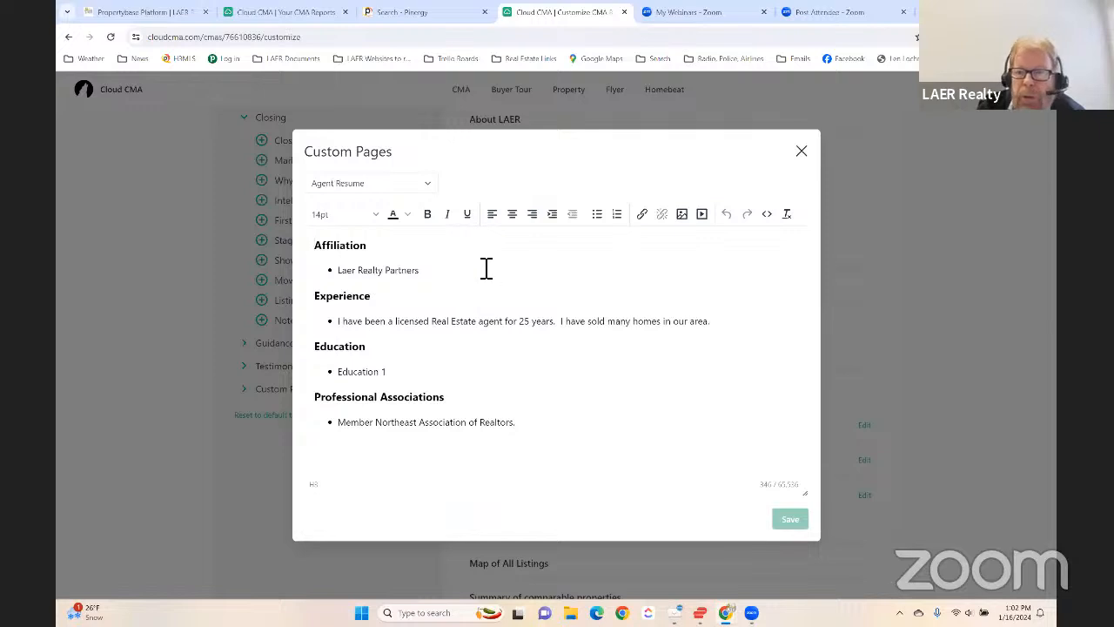
left_click(801, 152)
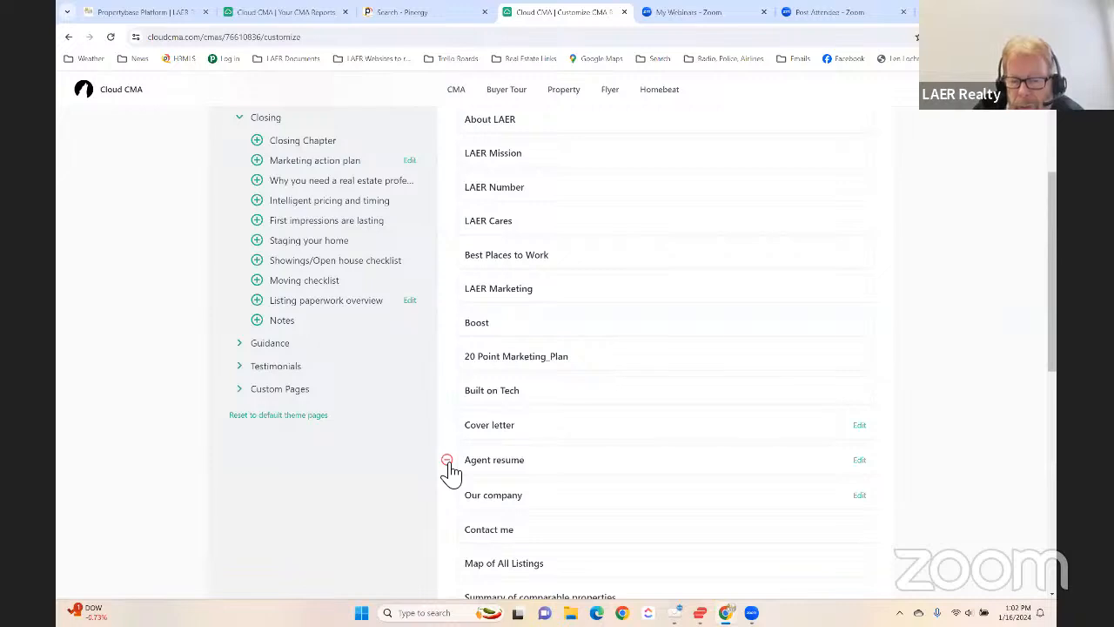
left_click(446, 460)
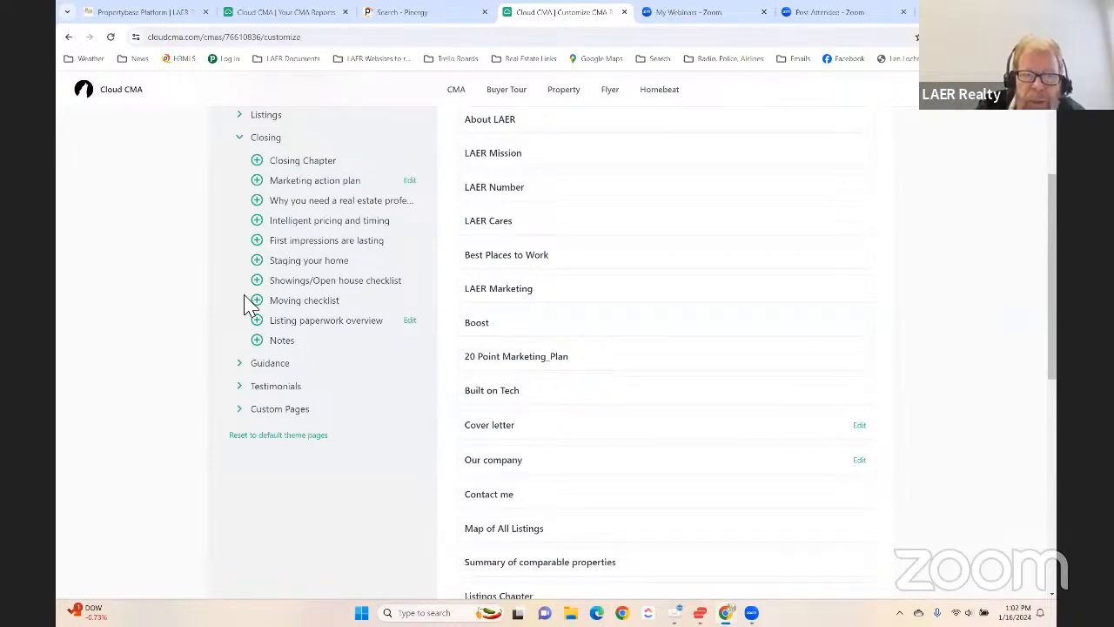
- Remove the LAER Cares and LAER Marketing pages from the report
scroll(258, 193, "up", 3)
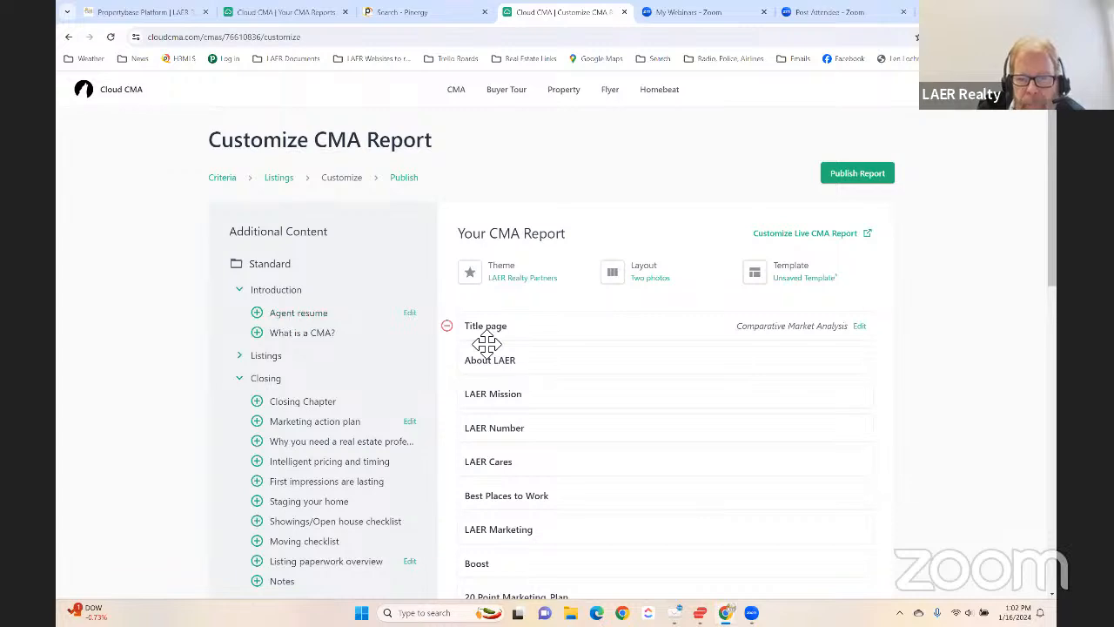
scroll(562, 333, "down", 1)
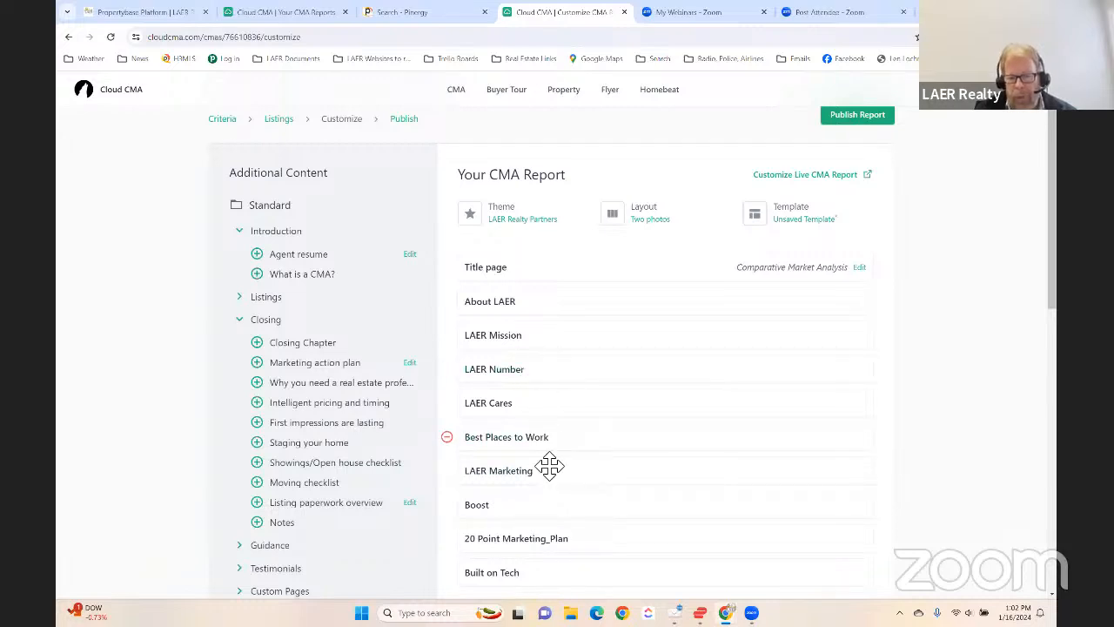
scroll(546, 468, "down", 1)
scroll(560, 471, "down", 1)
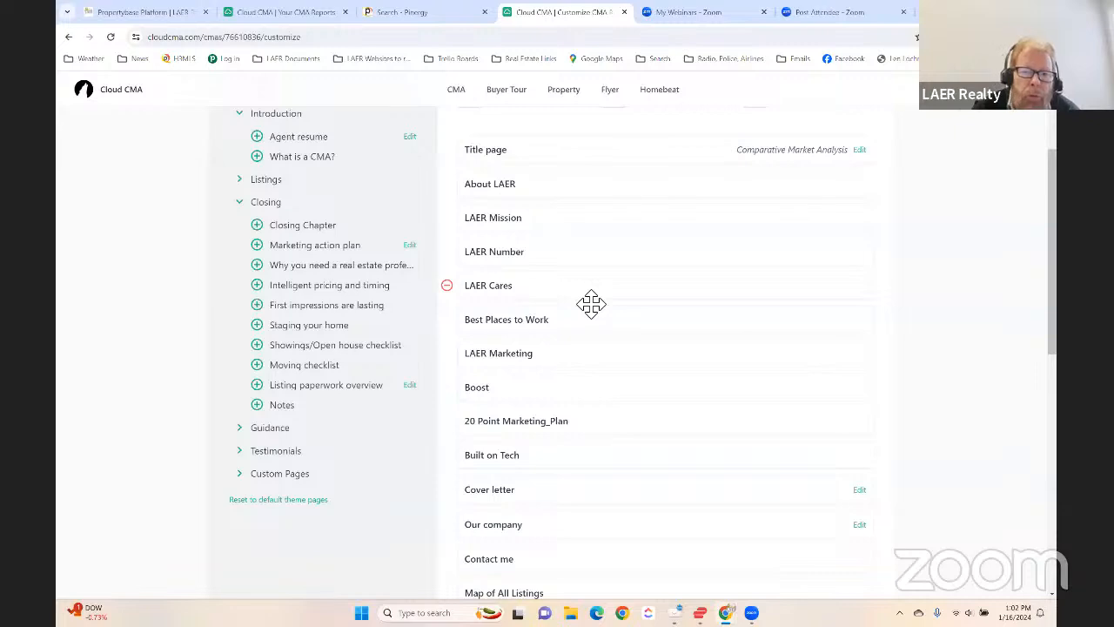
left_click(448, 286)
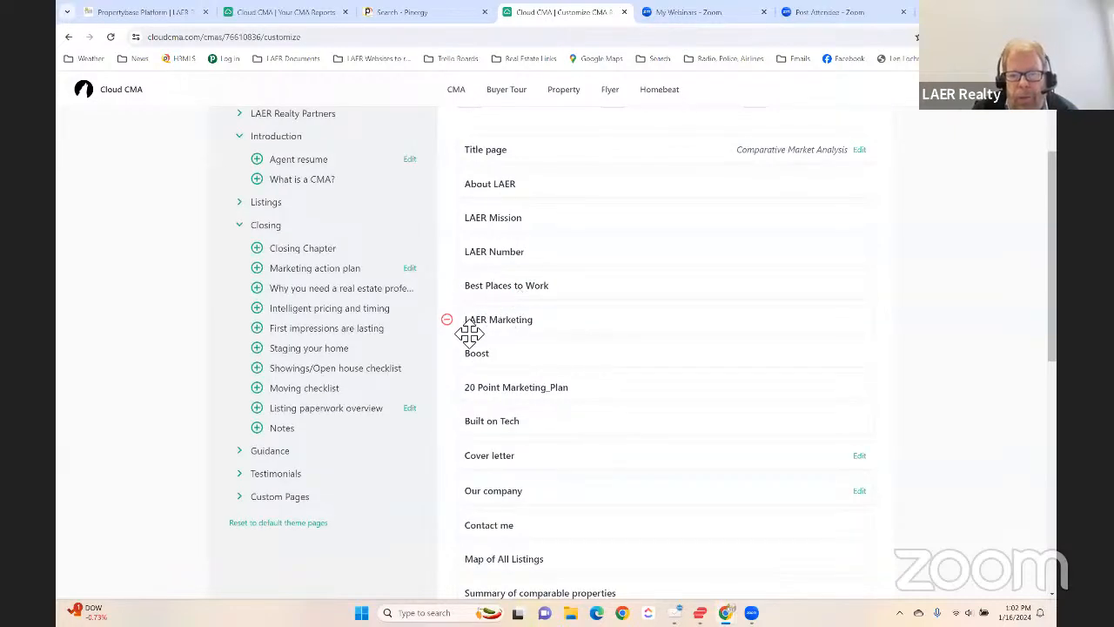
left_click(448, 320)
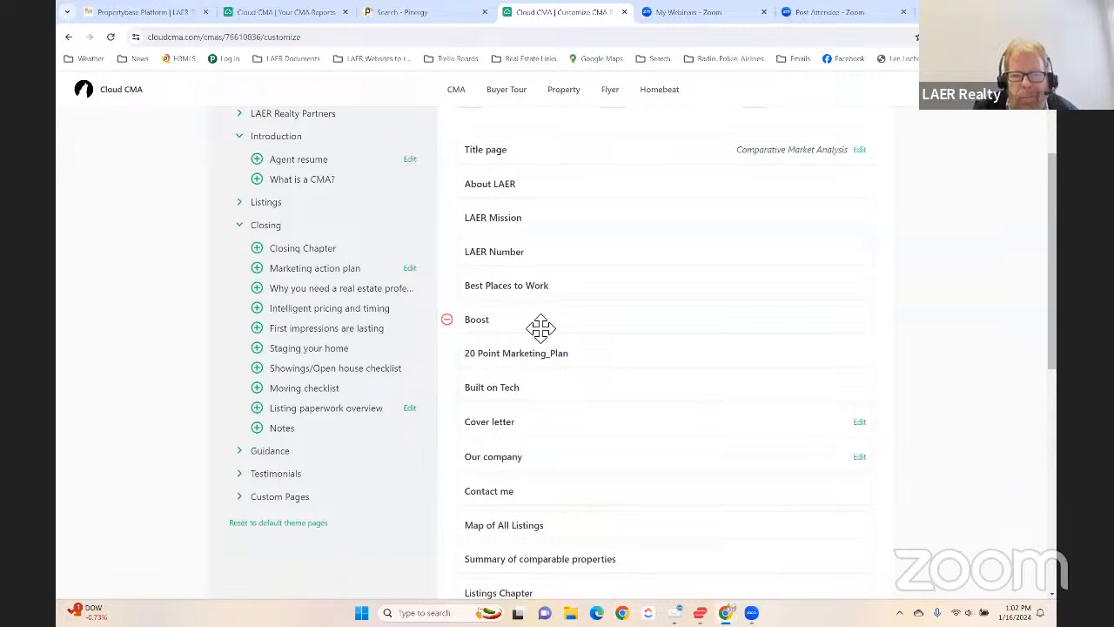
- Add the LAER Marketing and LAER Cares pages back to the report from the LAER Realty Partners content
scroll(287, 217, "up", 2)
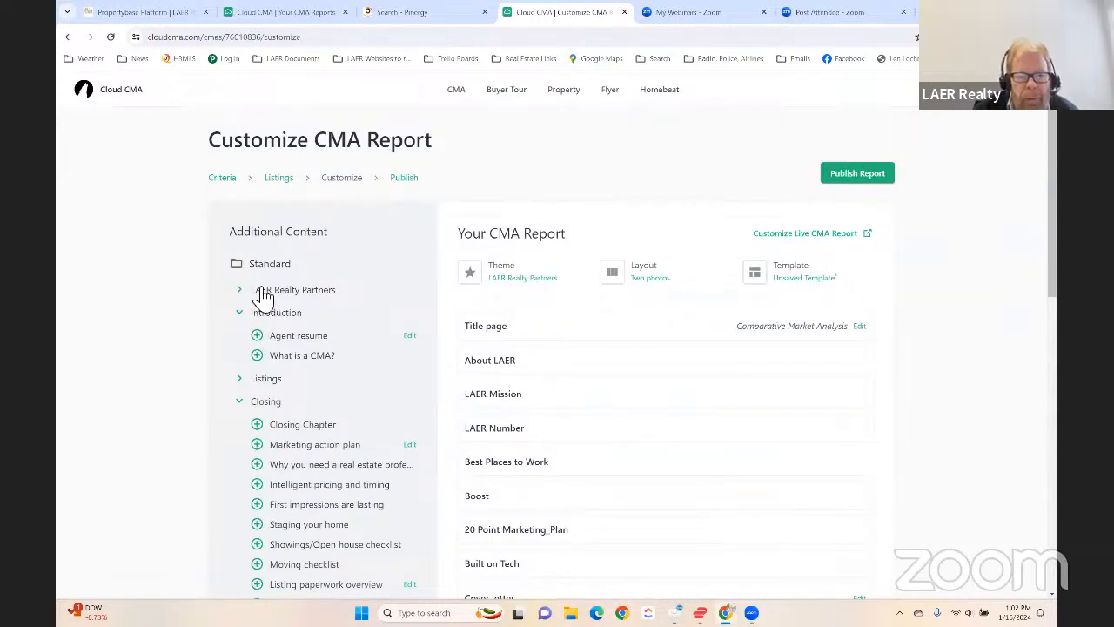
left_click(243, 292)
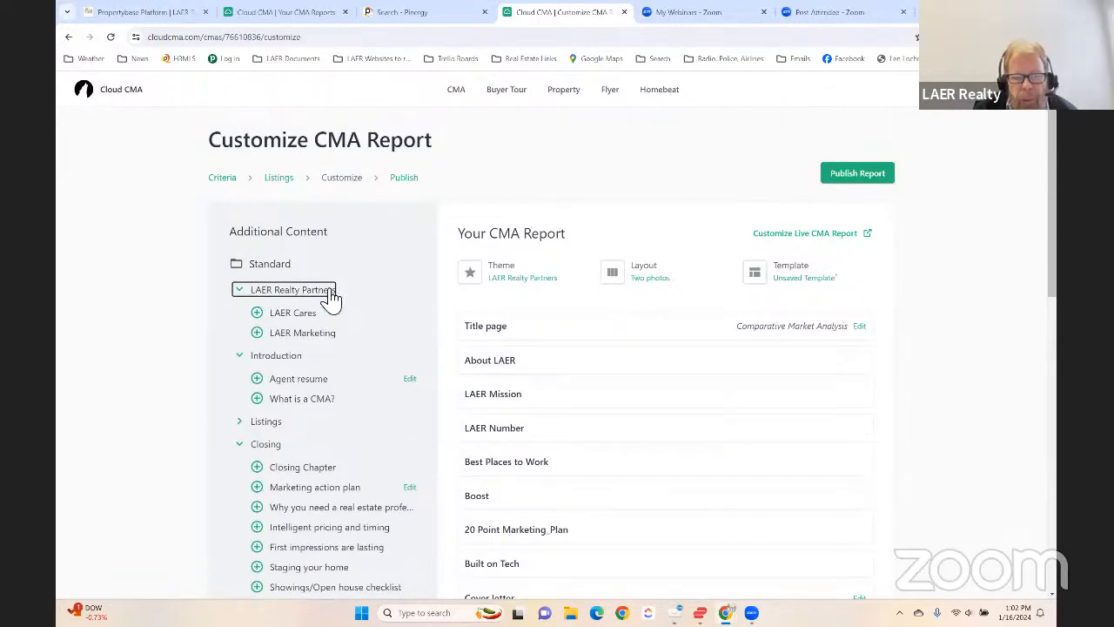
left_click(258, 333)
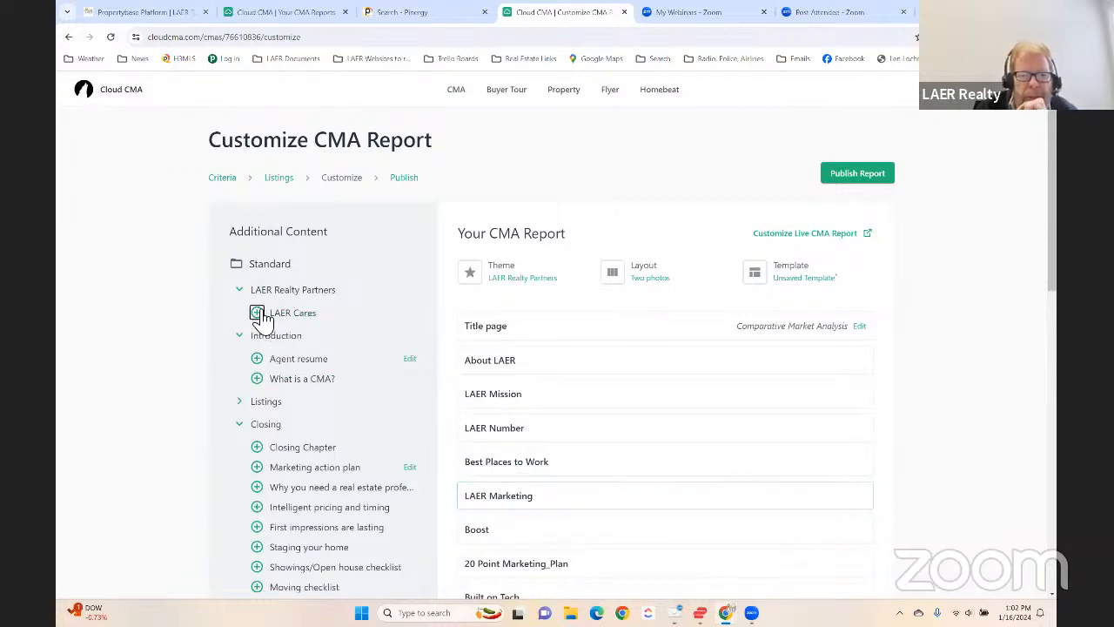
left_click(258, 313)
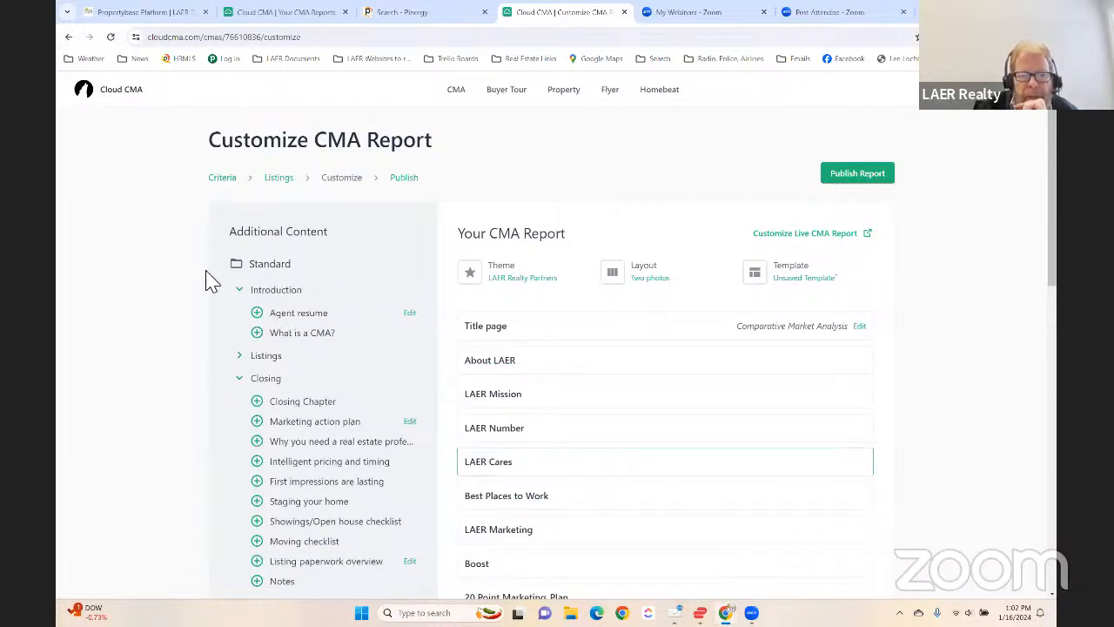
- Add the Agent resume and What is a CMA? pages to the report, and take the Agent resume page out again
left_click(258, 312)
left_click(257, 313)
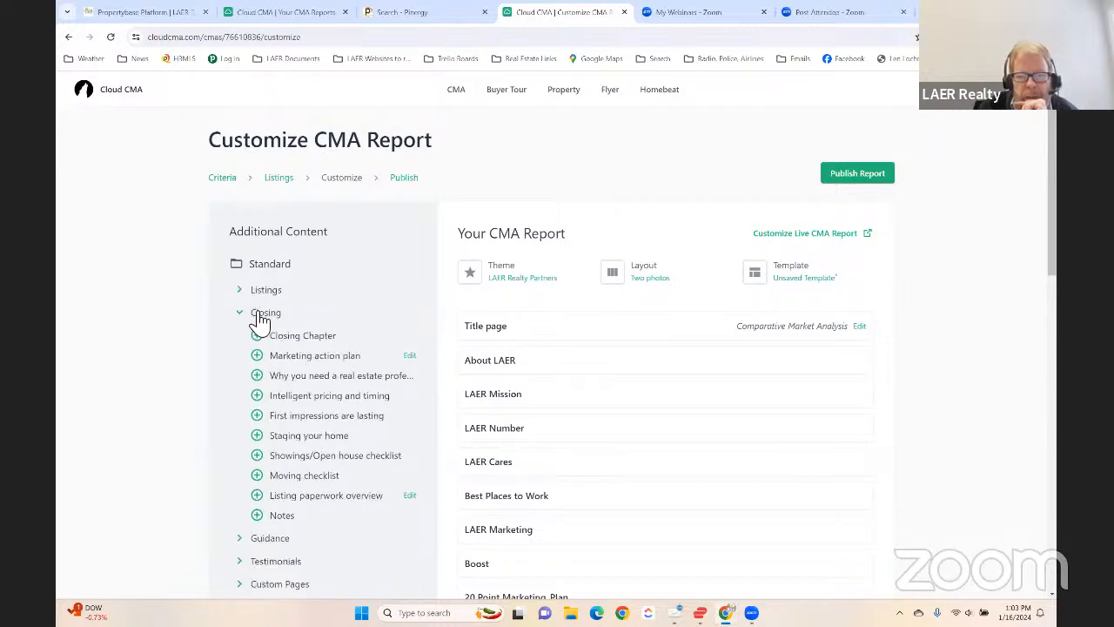
scroll(648, 394, "down", 1)
scroll(649, 395, "down", 3)
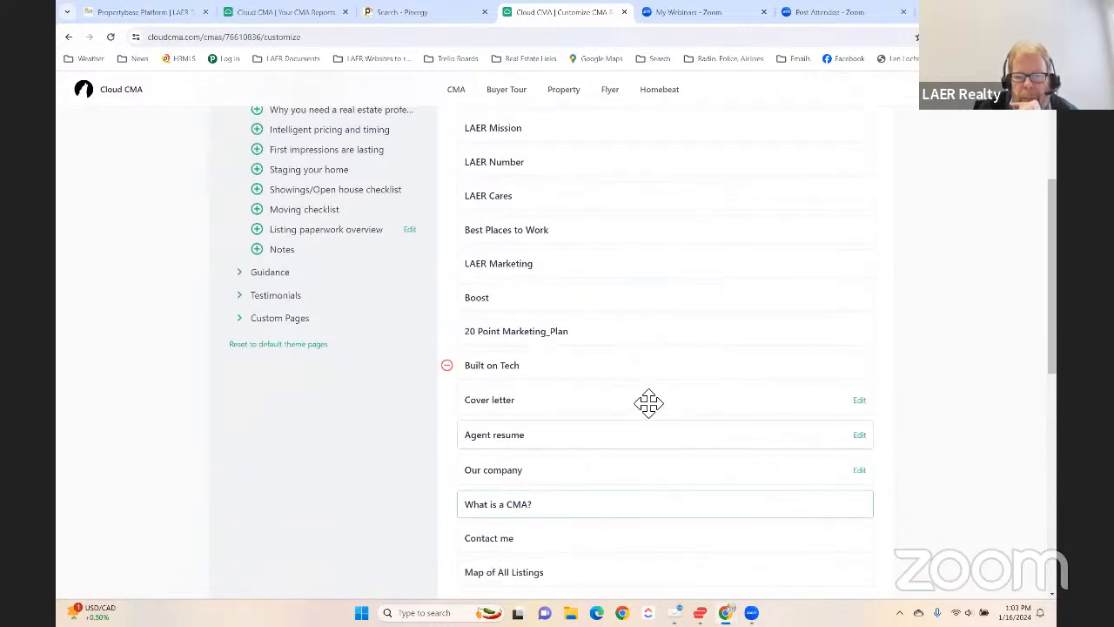
left_click(448, 290)
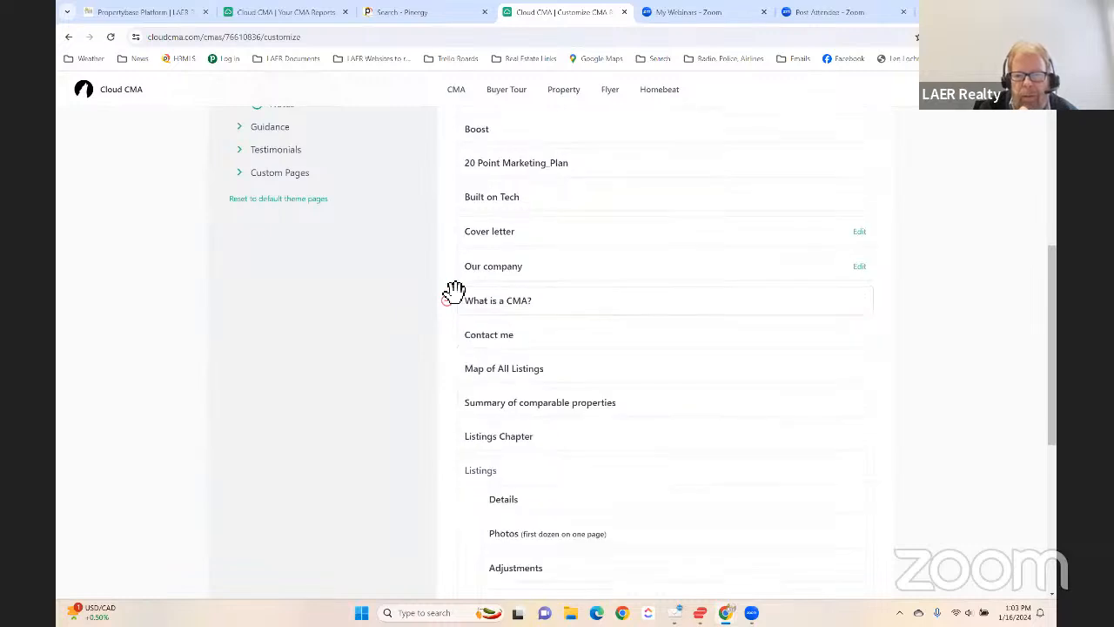
mouse_move(485, 338)
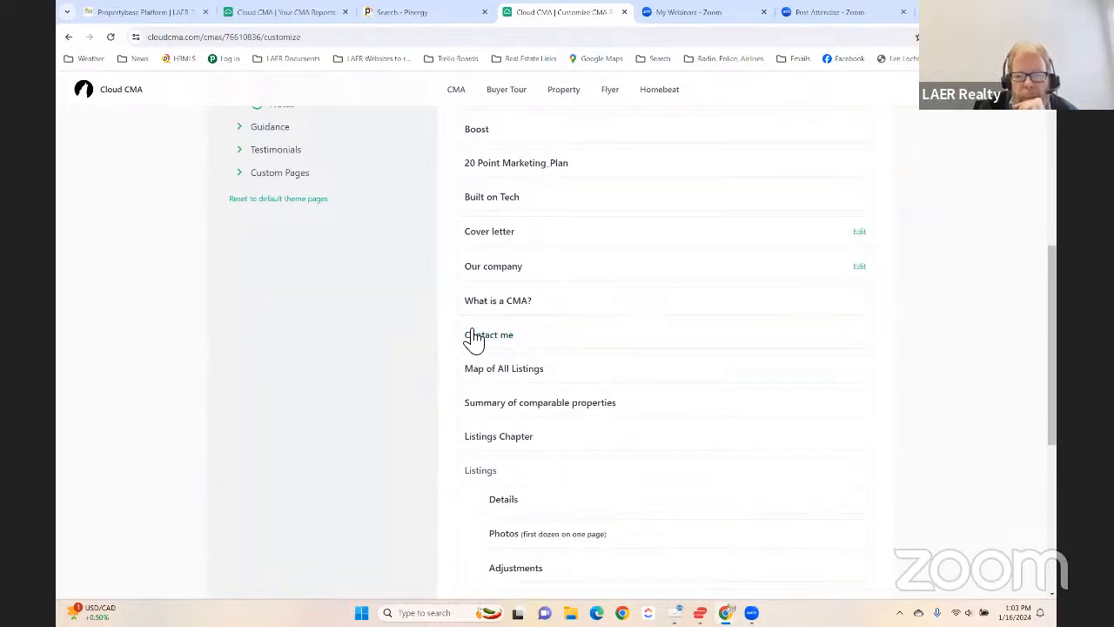
- Remove the Our company page from the report
mouse_move(464, 280)
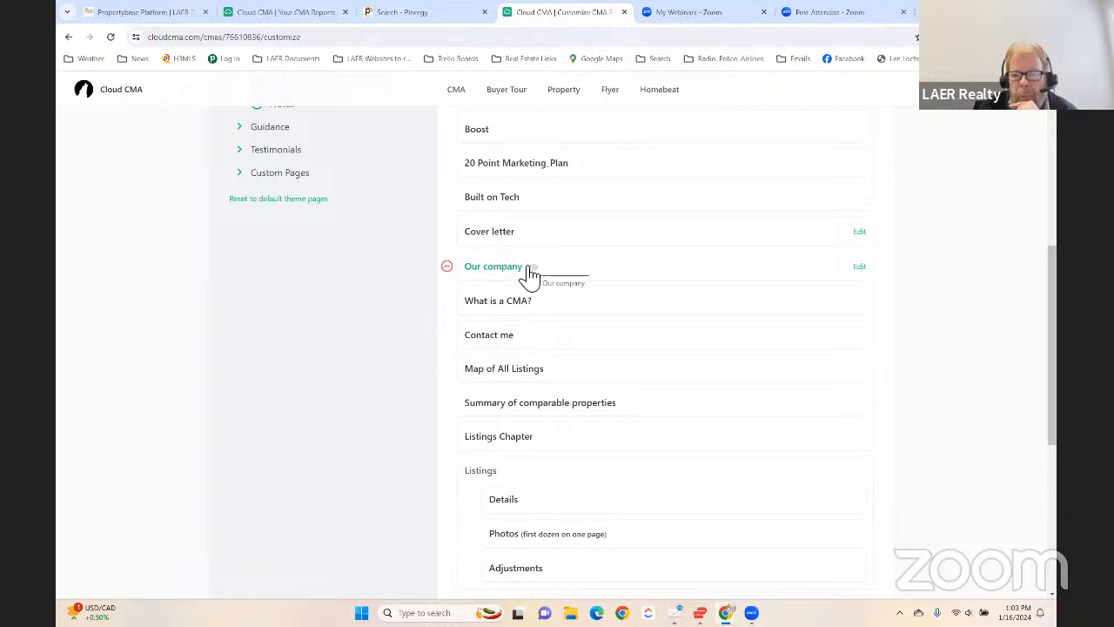
left_click(447, 266)
- Preview the Boost page of the report, read through it and close the preview
scroll(470, 273, "up", 4)
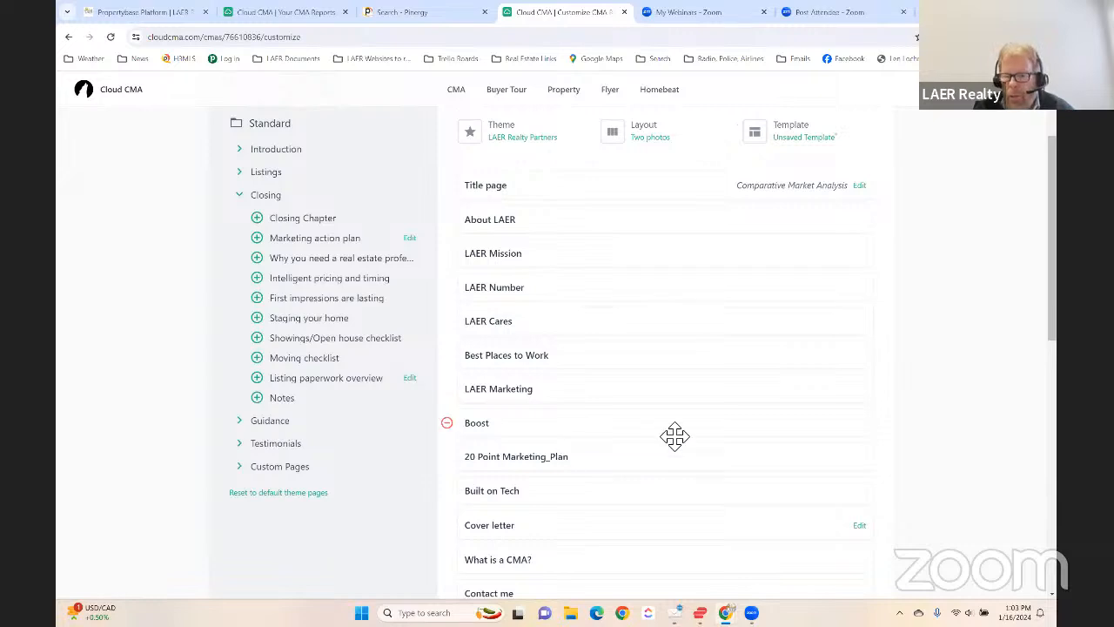
left_click(504, 425)
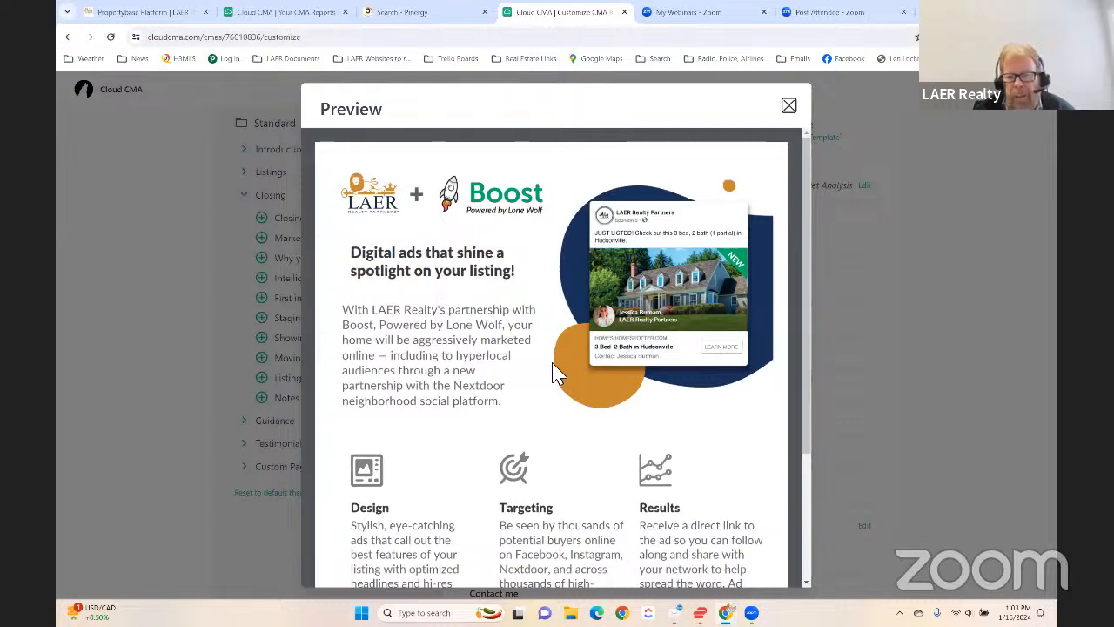
scroll(552, 362, "down", 3)
scroll(557, 368, "up", 3)
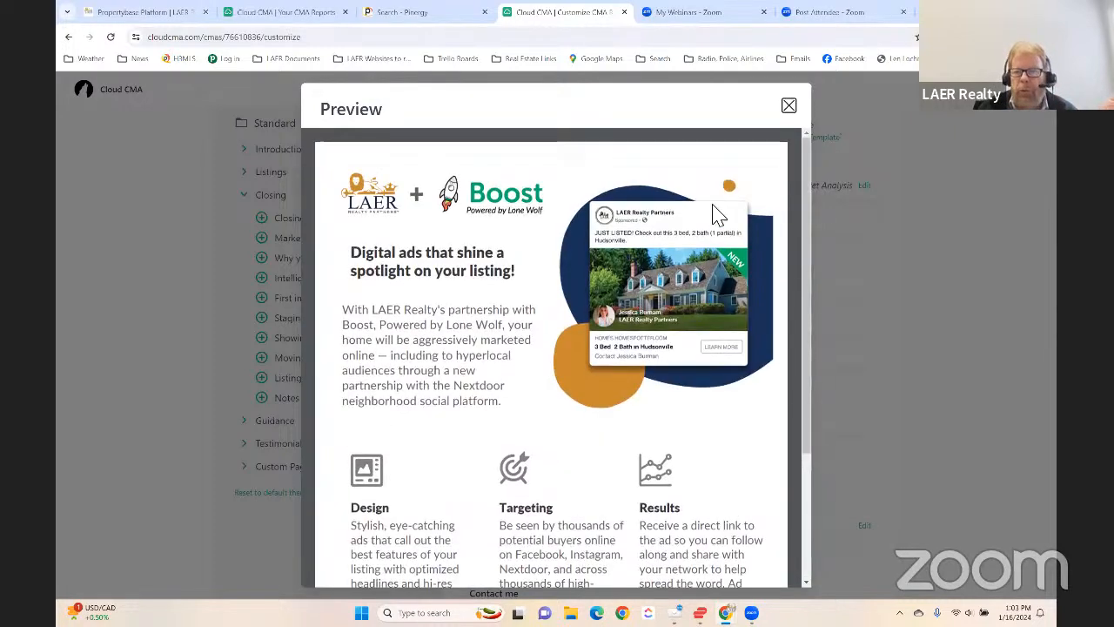
left_click(789, 106)
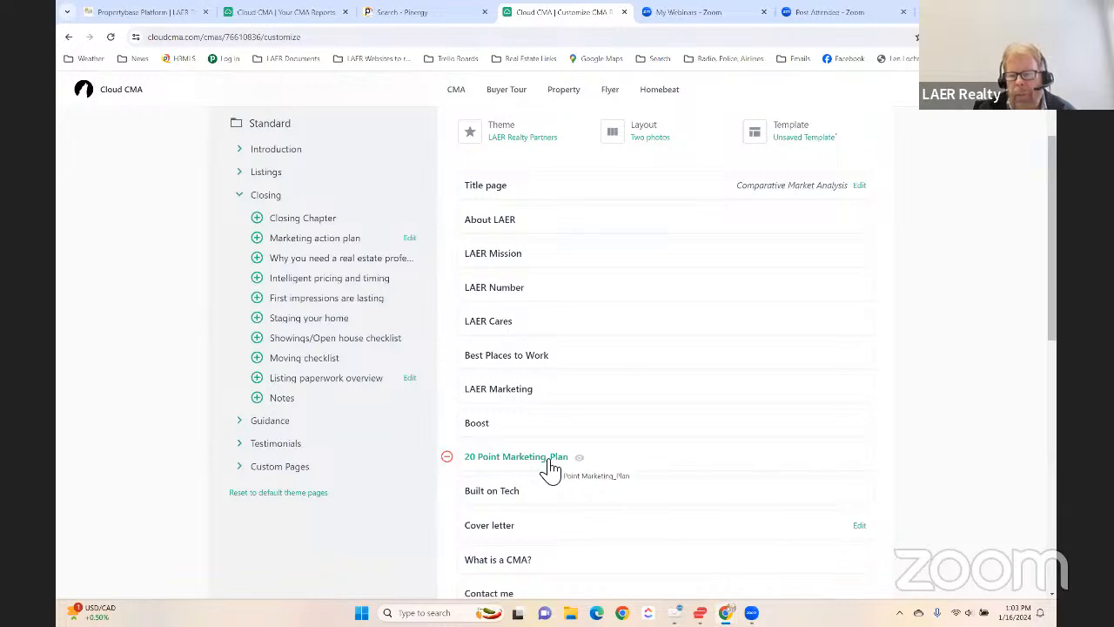
- Expand the Custom Pages group of the additional content and look over the pages it offers
scroll(550, 468, "down", 2)
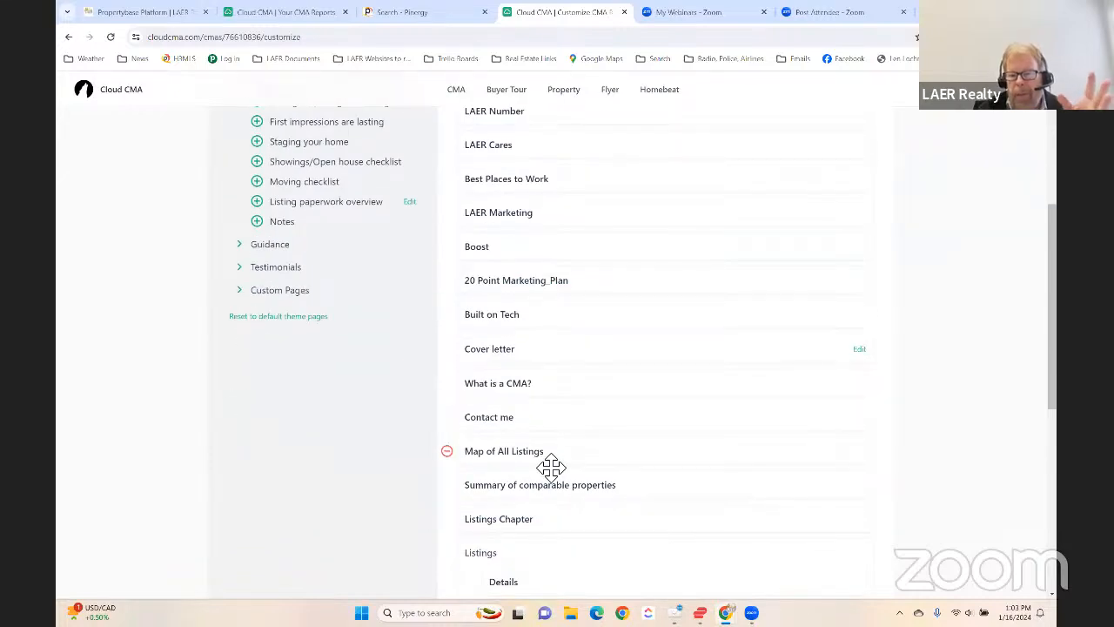
scroll(550, 468, "up", 4)
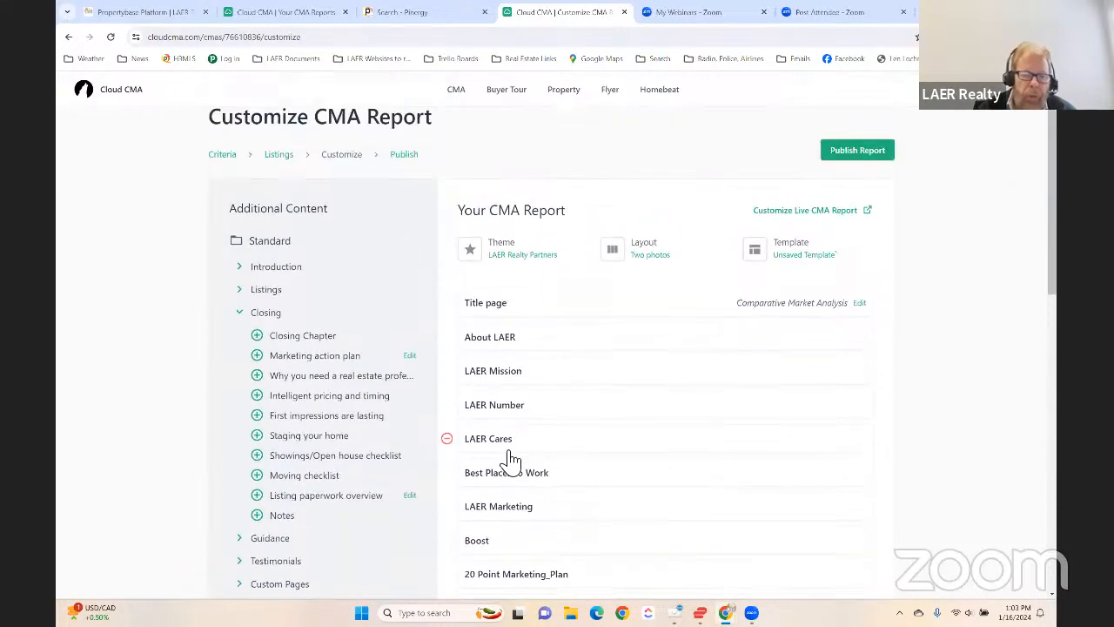
scroll(557, 444, "down", 2)
left_click(250, 468)
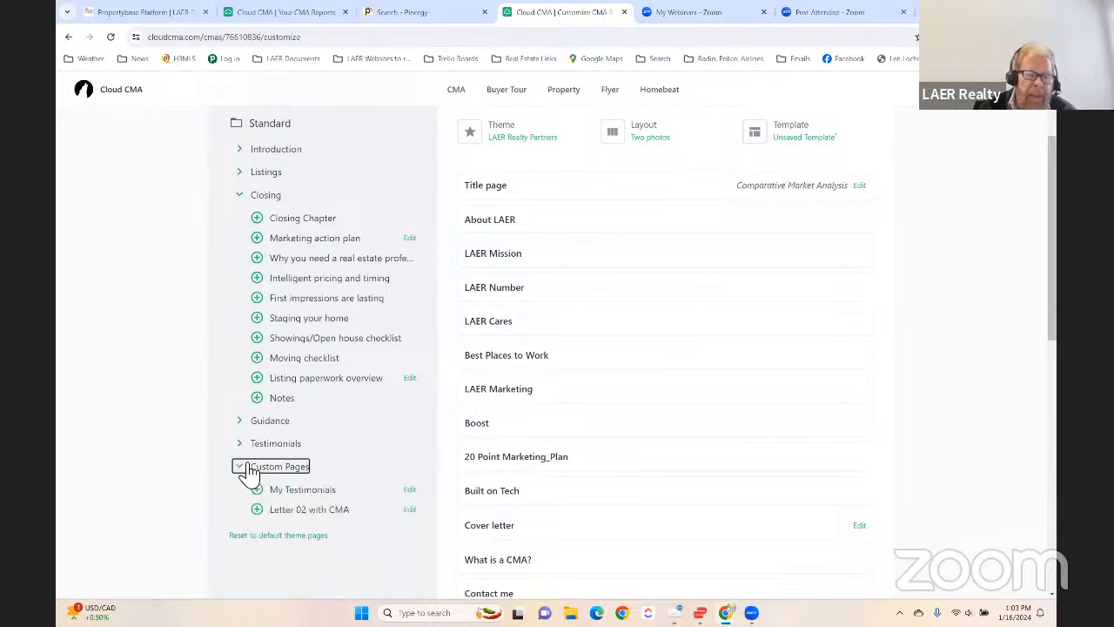
scroll(331, 520, "down", 2)
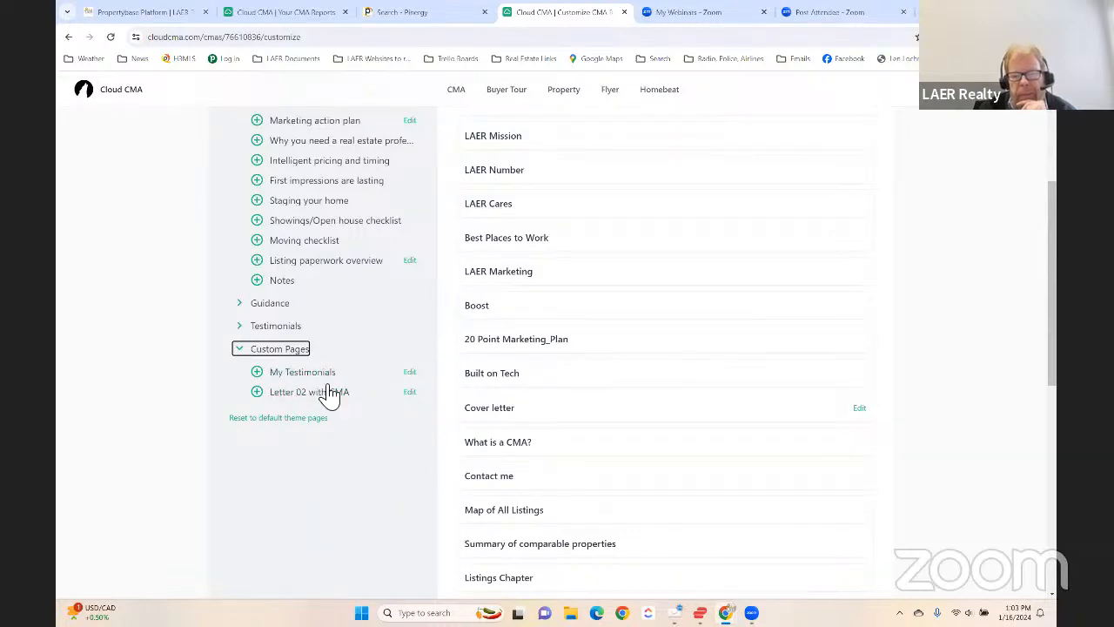
scroll(344, 379, "up", 2)
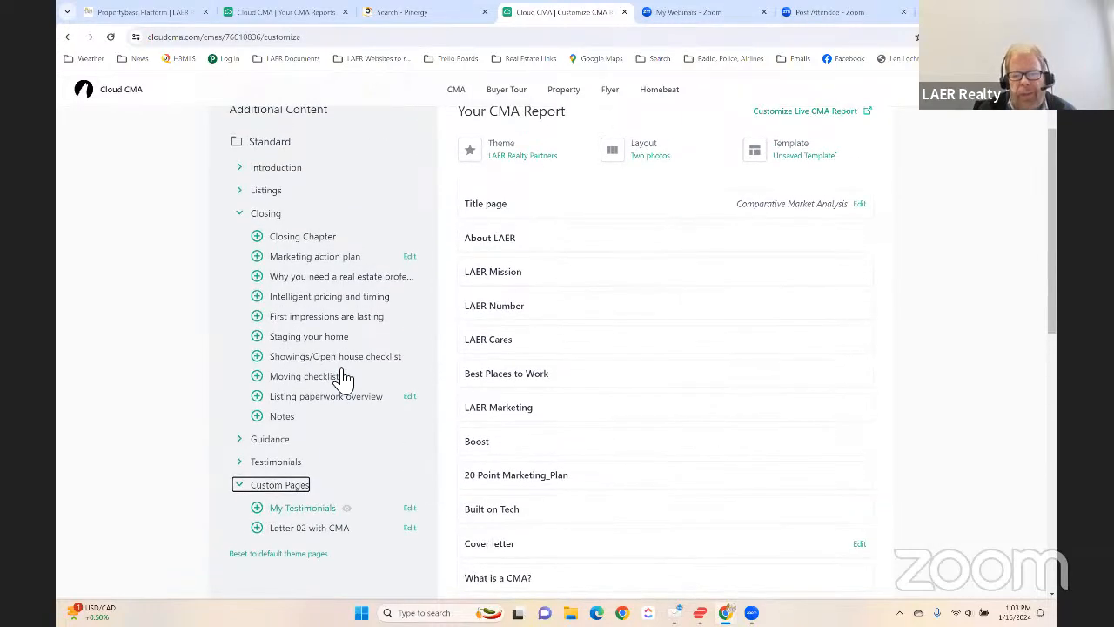
- Look through the available report themes and apply the Modern Red & Black theme
scroll(540, 383, "up", 1)
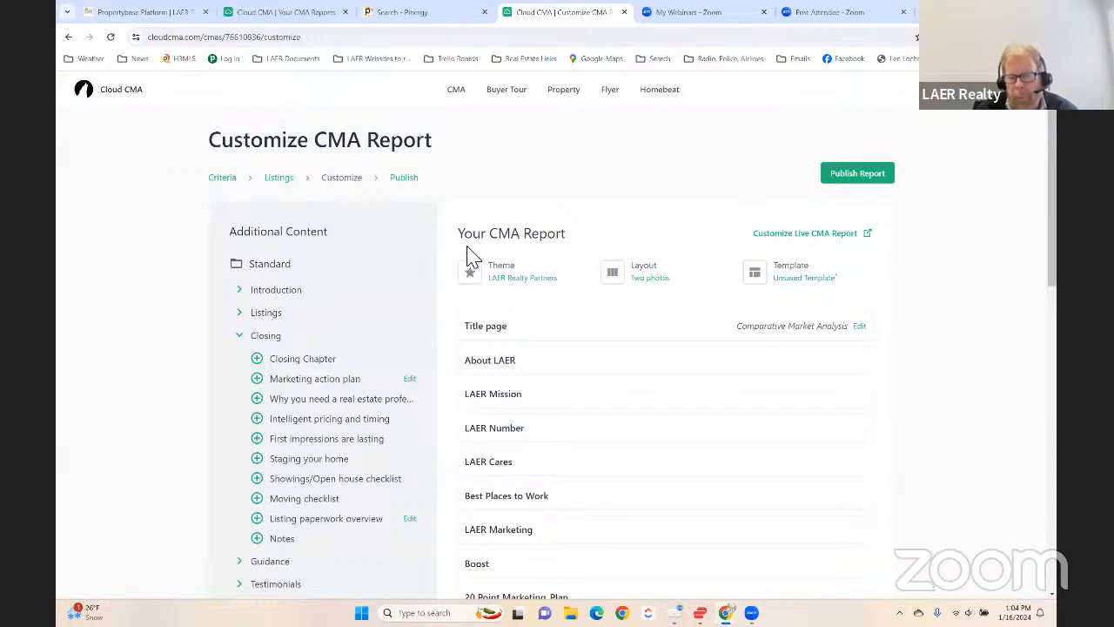
left_click(535, 284)
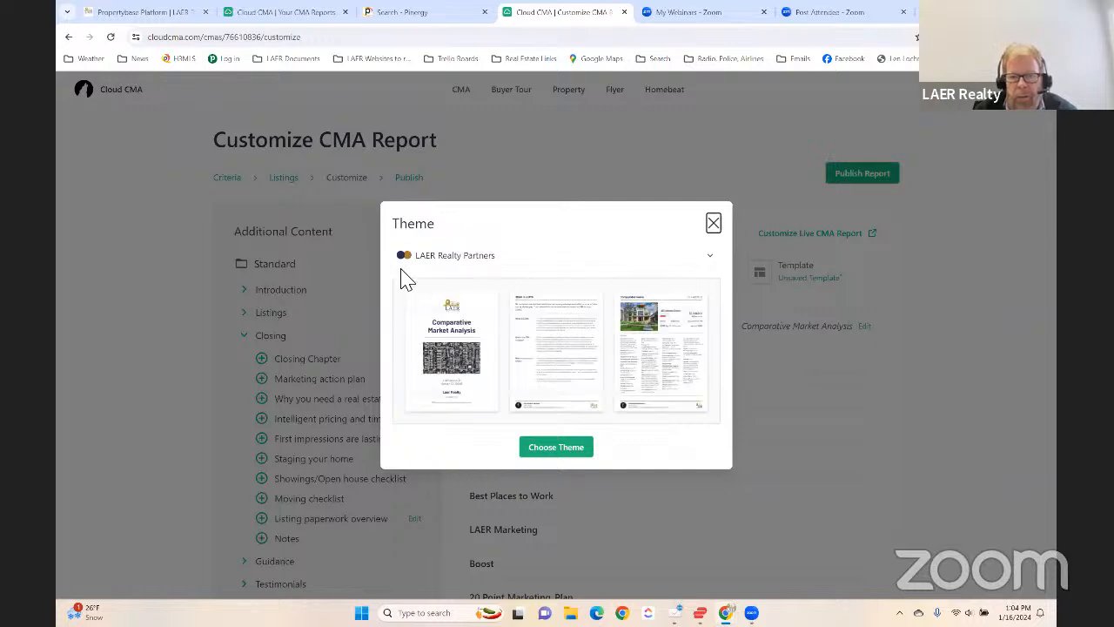
left_click(712, 225)
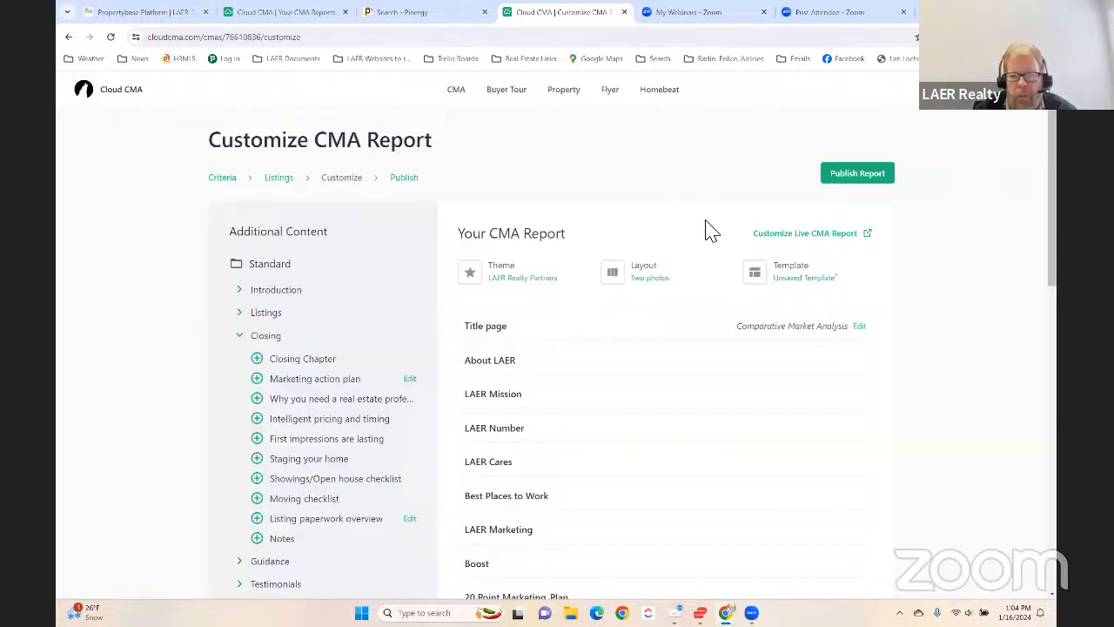
left_click(512, 288)
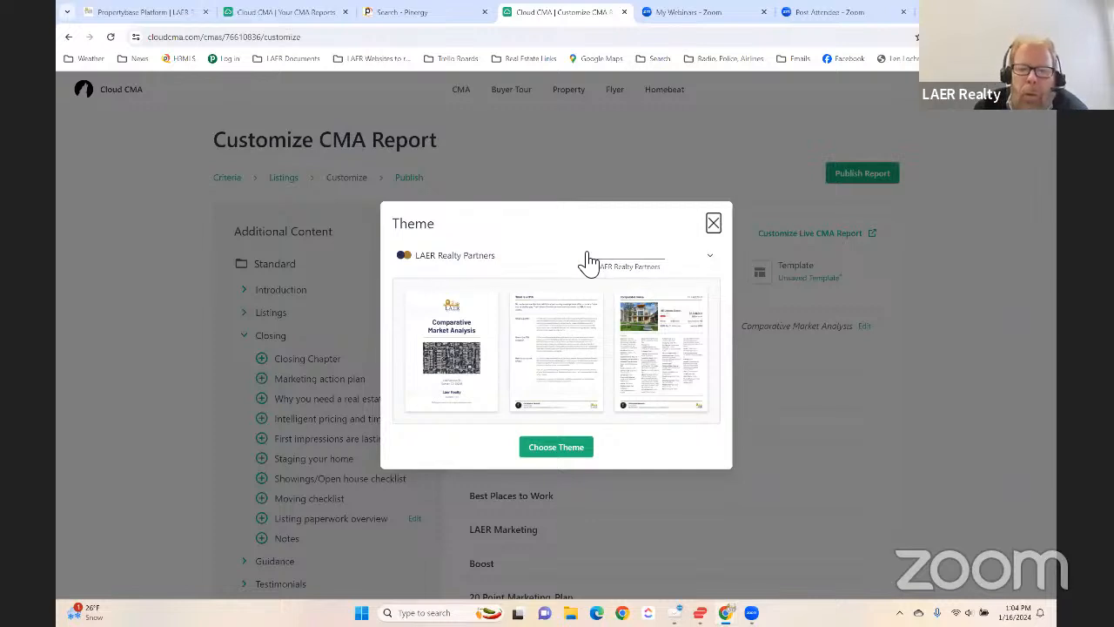
left_click(507, 258)
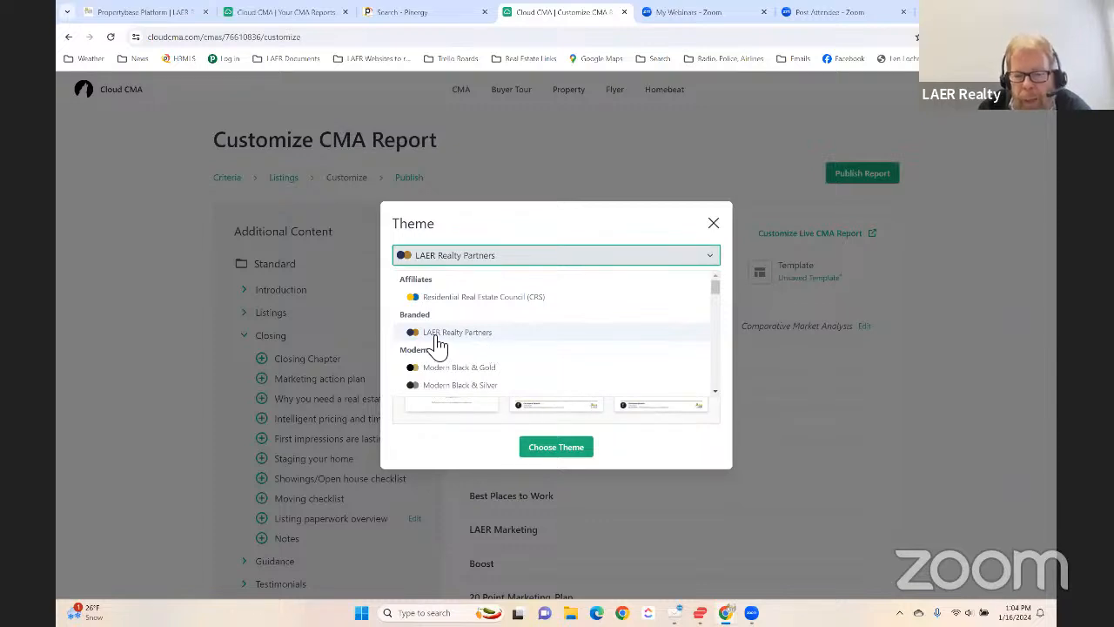
scroll(490, 348, "down", 10)
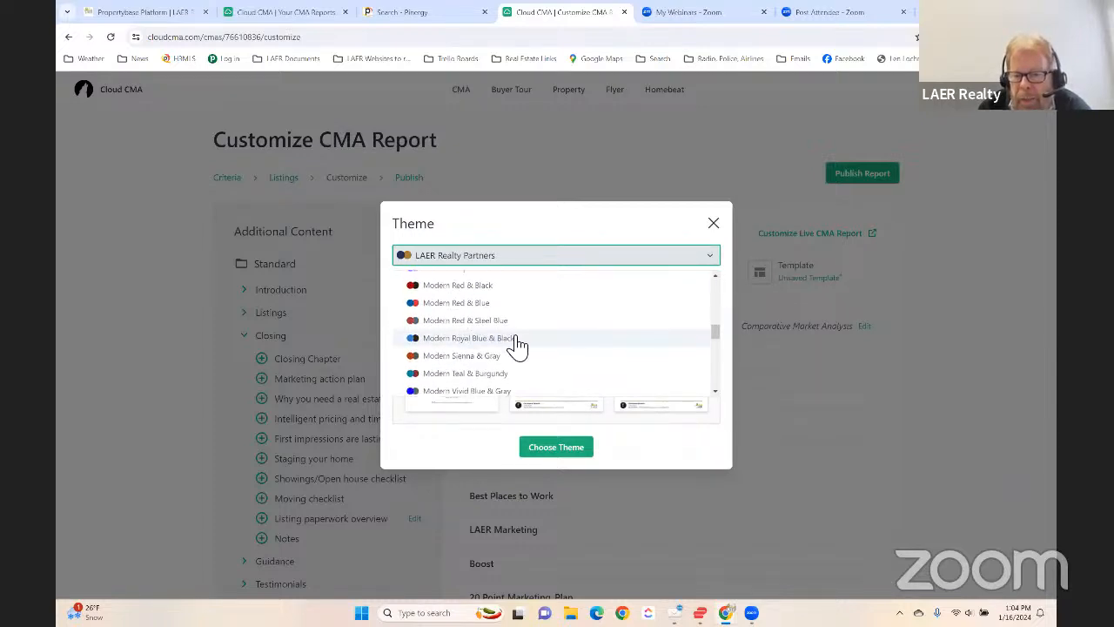
scroll(518, 345, "down", 5)
scroll(522, 346, "up", 8)
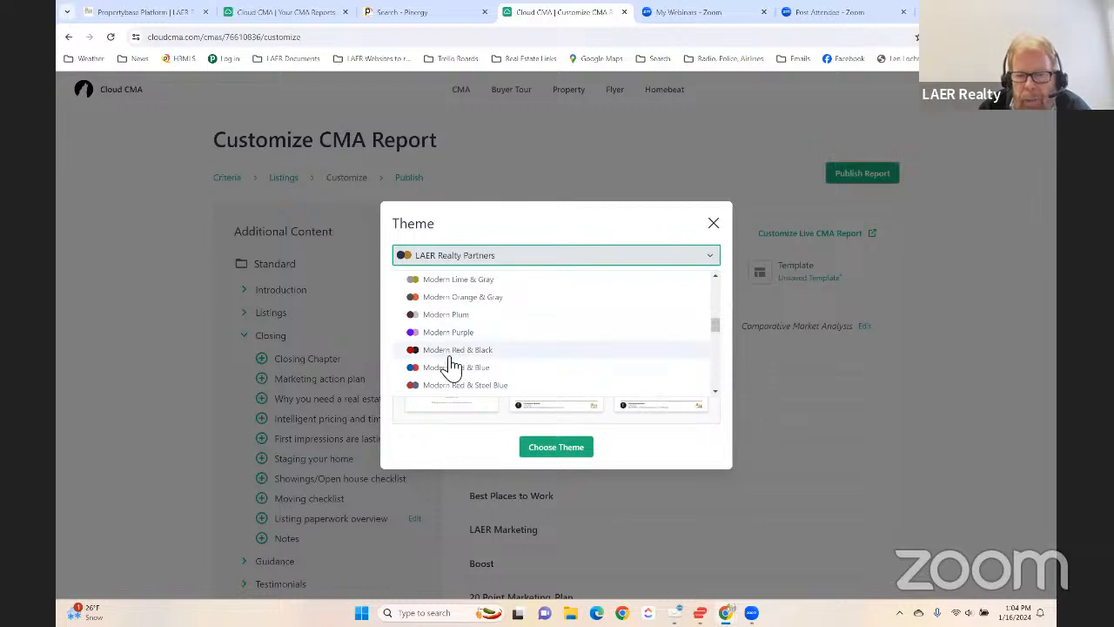
left_click(450, 350)
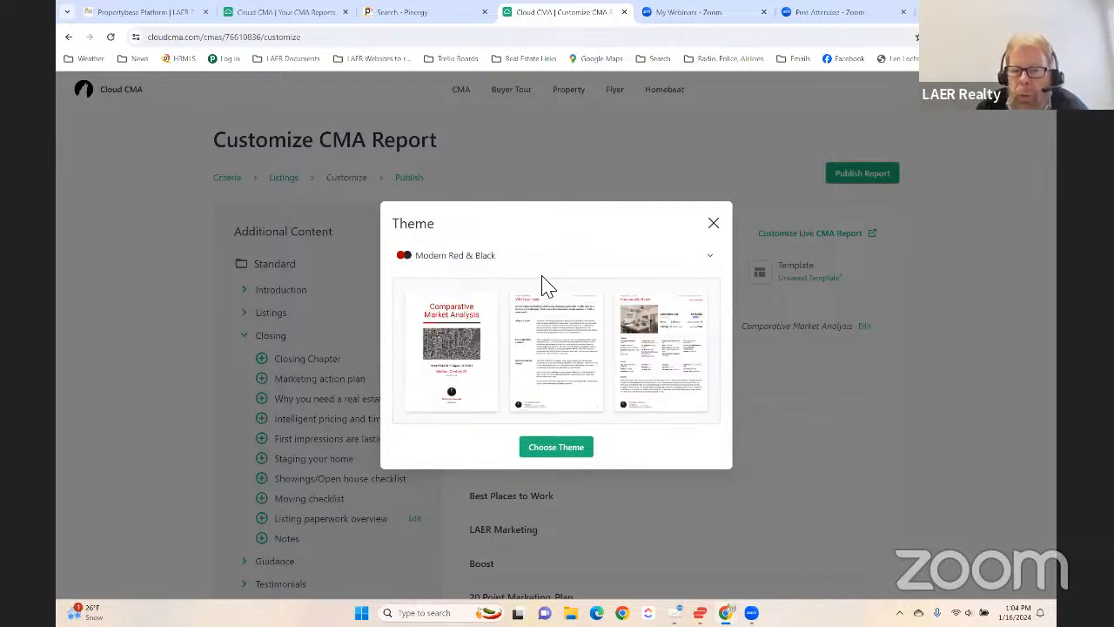
left_click(558, 449)
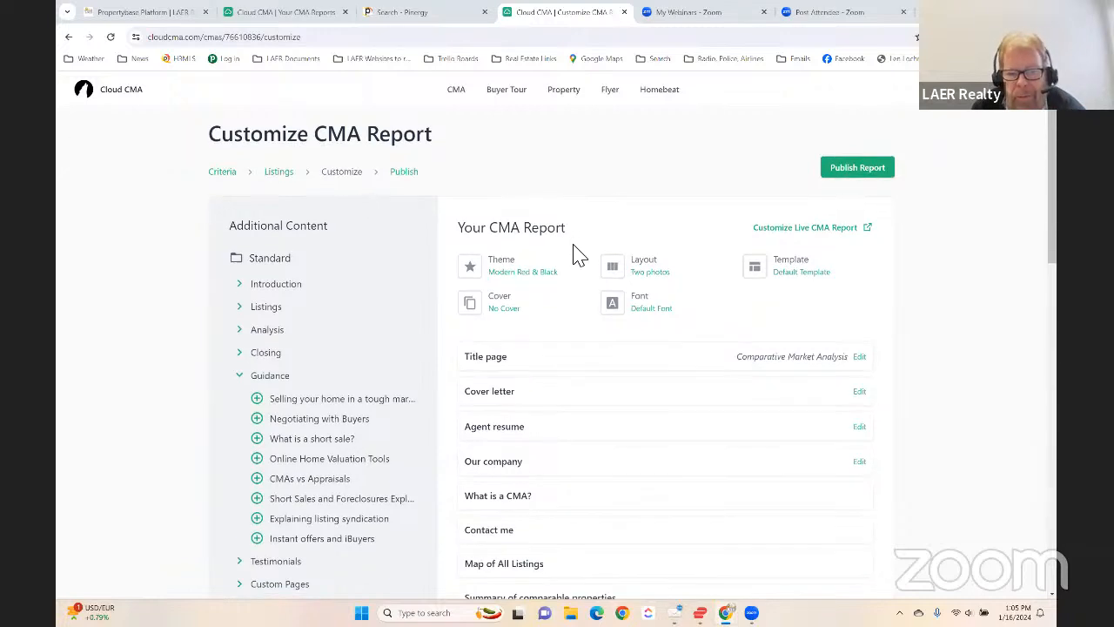
- Look through the Power Pack and Tom Ferry pages in the additional content, and preview the 3 Point Pricing Overview page without adding it
scroll(575, 252, "down", 2)
scroll(575, 253, "up", 2)
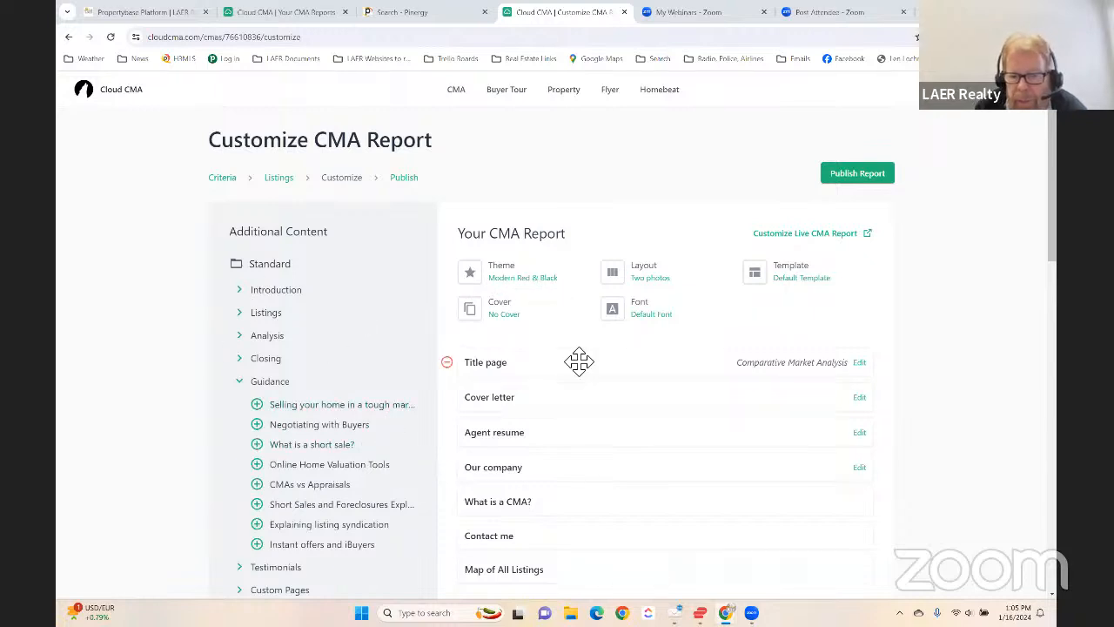
scroll(610, 392, "down", 2)
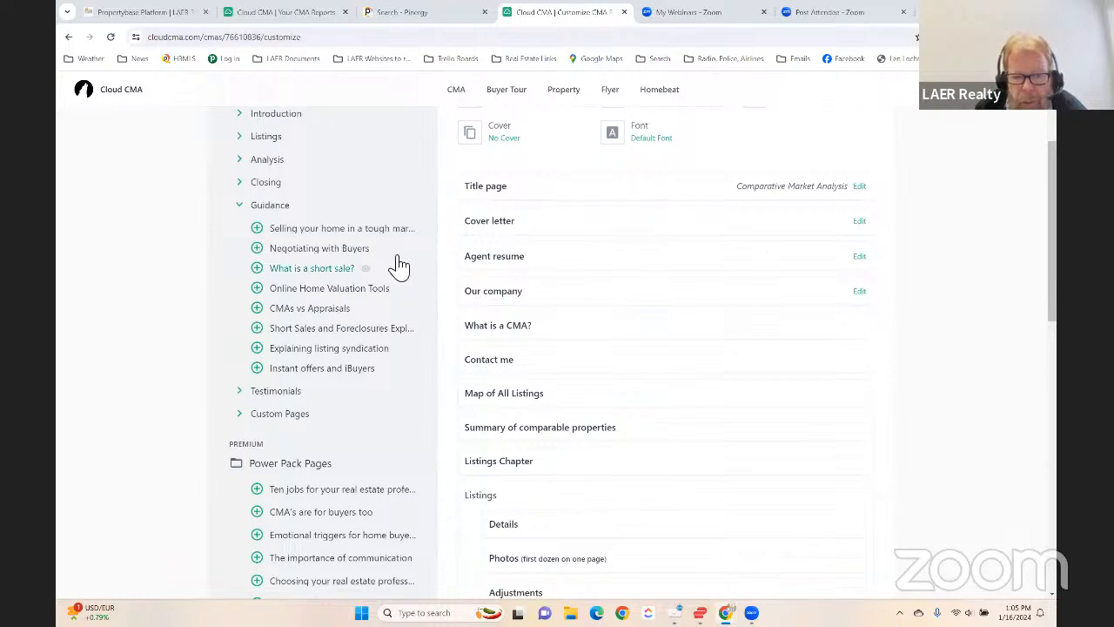
scroll(186, 340, "down", 2)
scroll(281, 348, "down", 1)
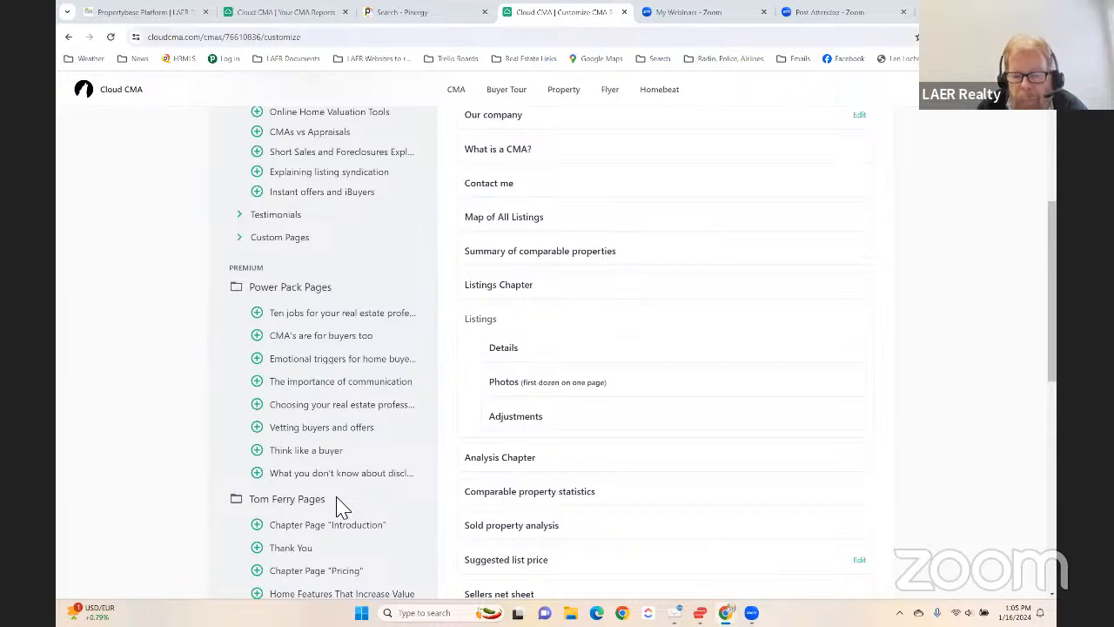
scroll(248, 454, "down", 2)
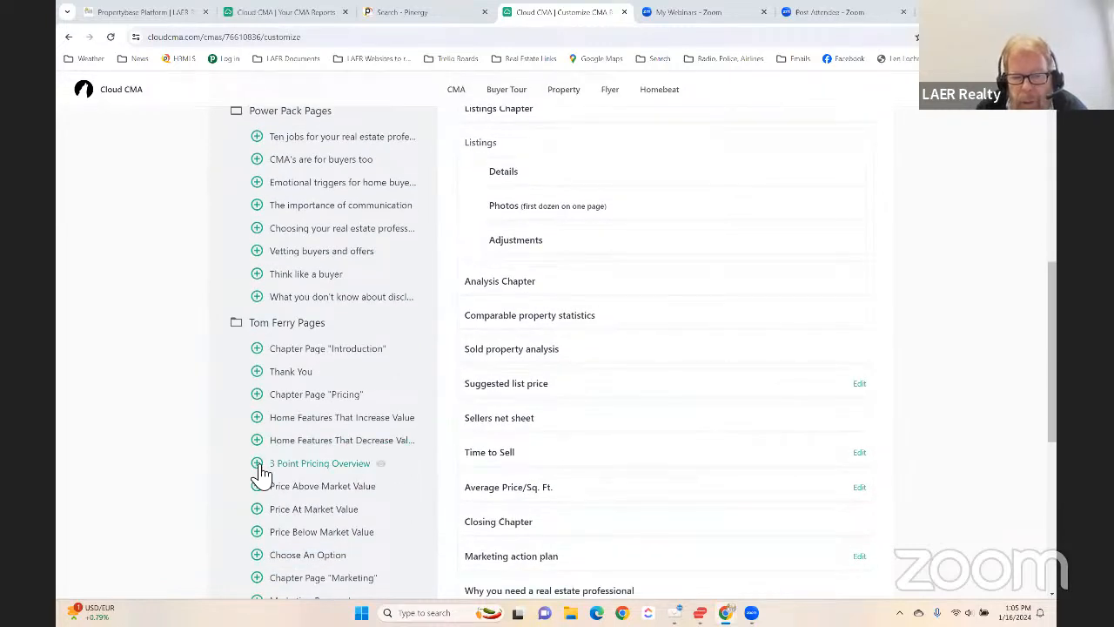
left_click(381, 468)
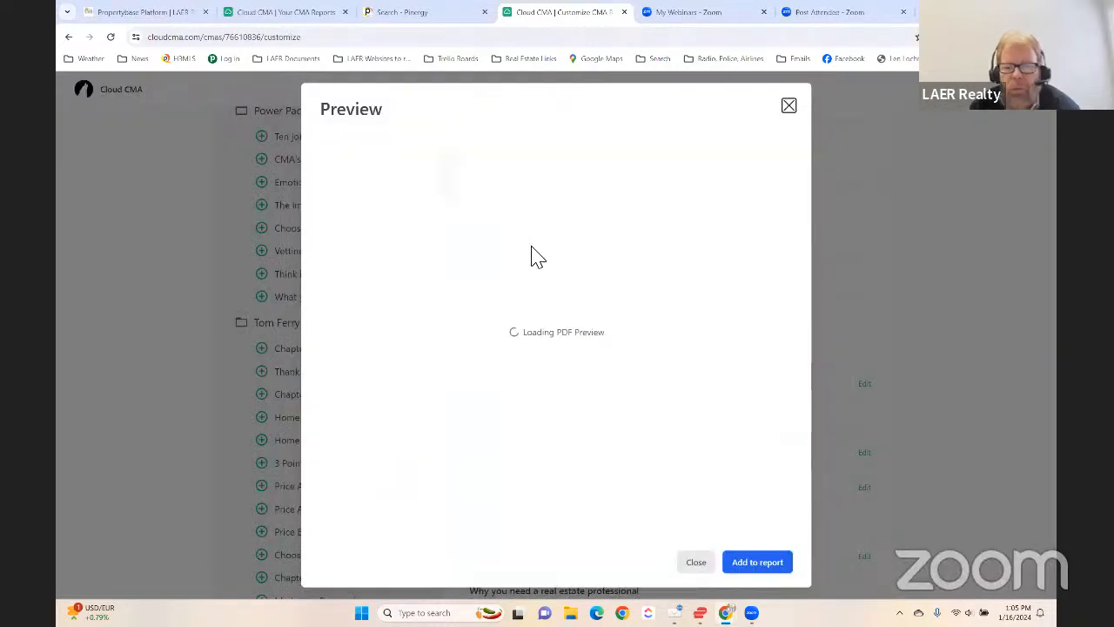
scroll(482, 311, "down", 5)
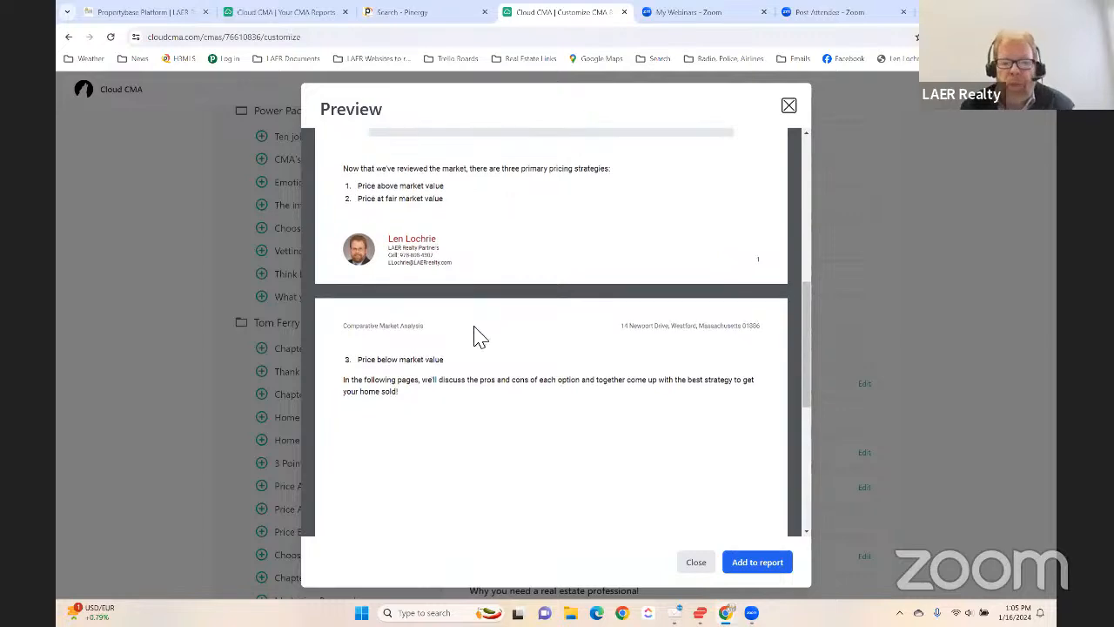
scroll(477, 336, "up", 5)
left_click(789, 106)
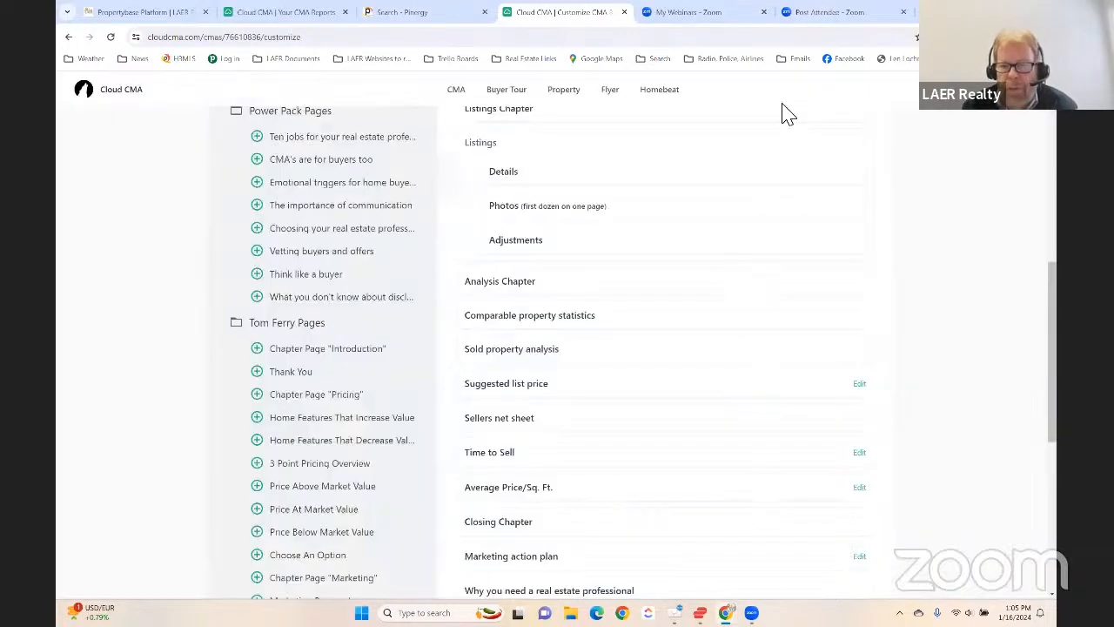
- Switch the report theme back to the branded LAER Realty Partners theme
scroll(397, 319, "up", 10)
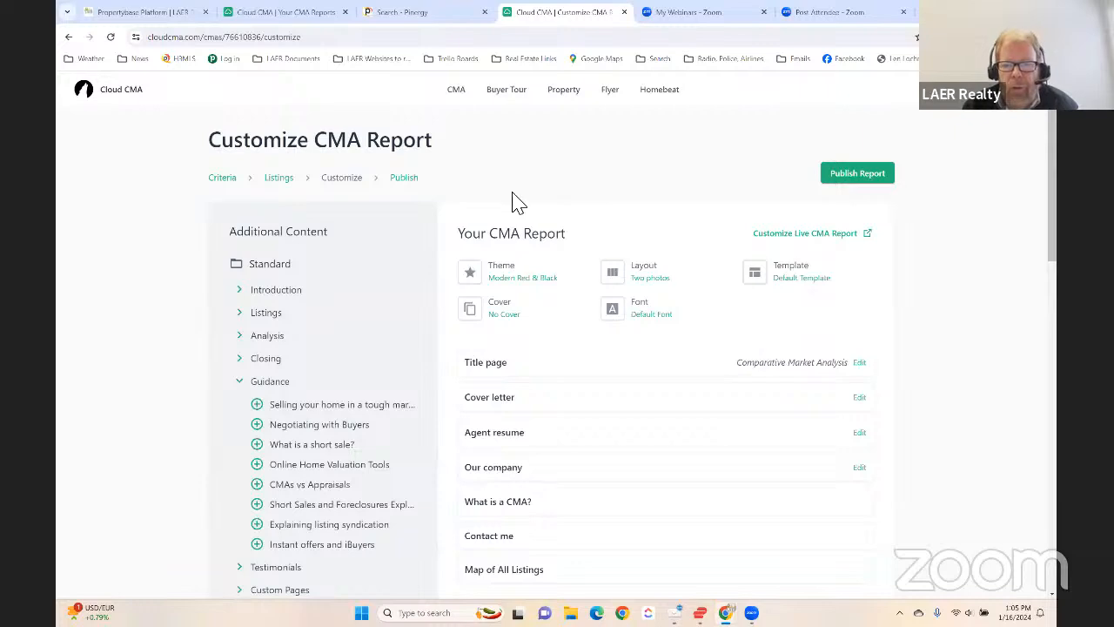
left_click(510, 283)
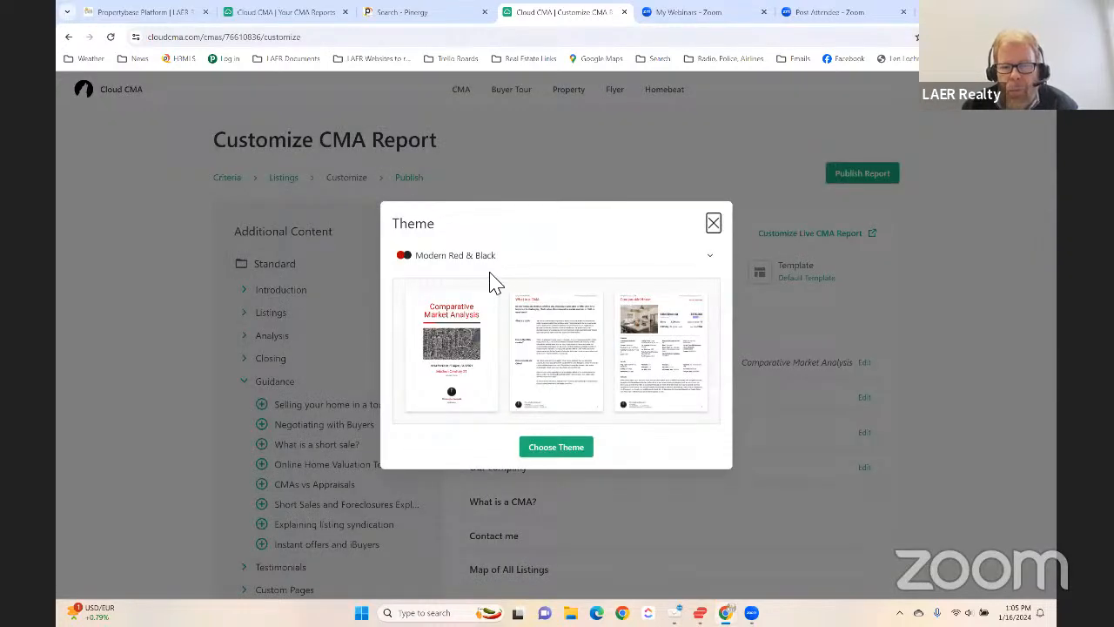
left_click(496, 255)
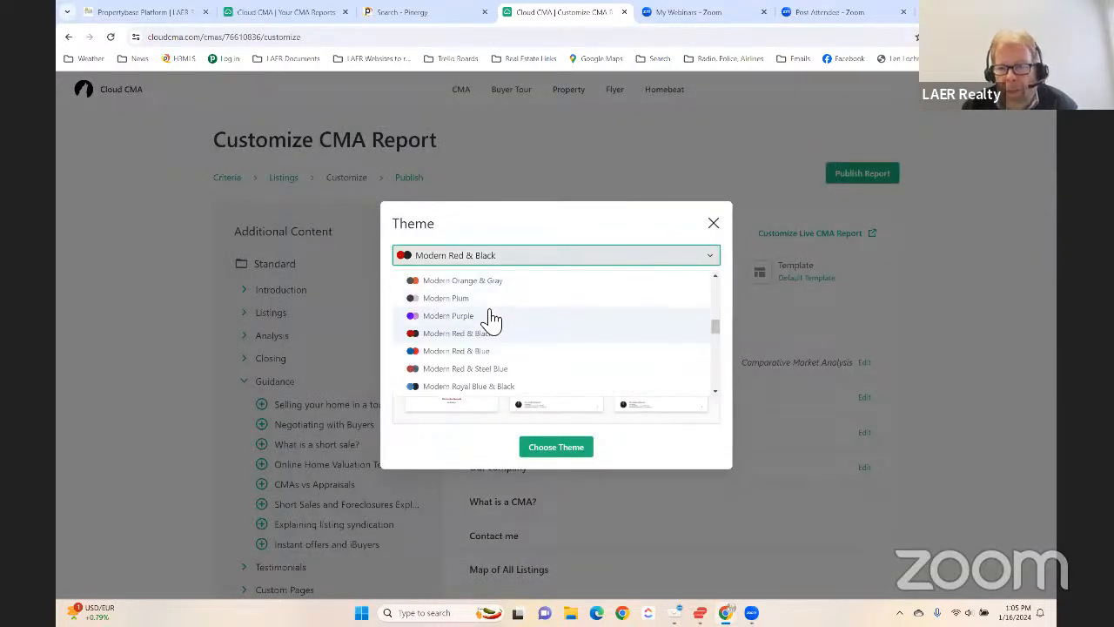
scroll(492, 319, "up", 5)
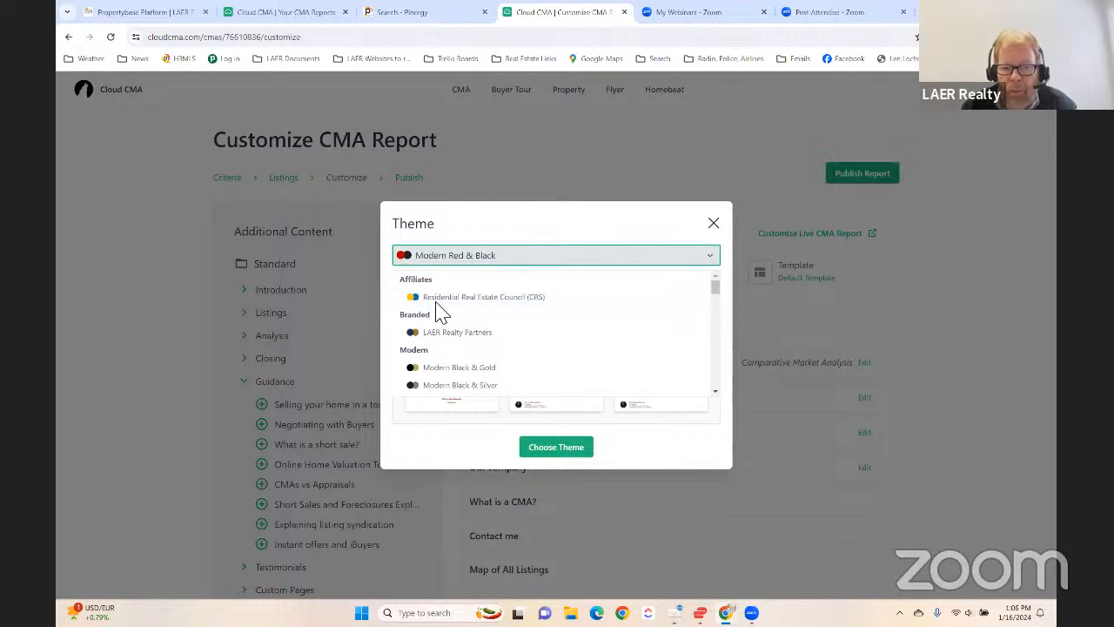
left_click(468, 338)
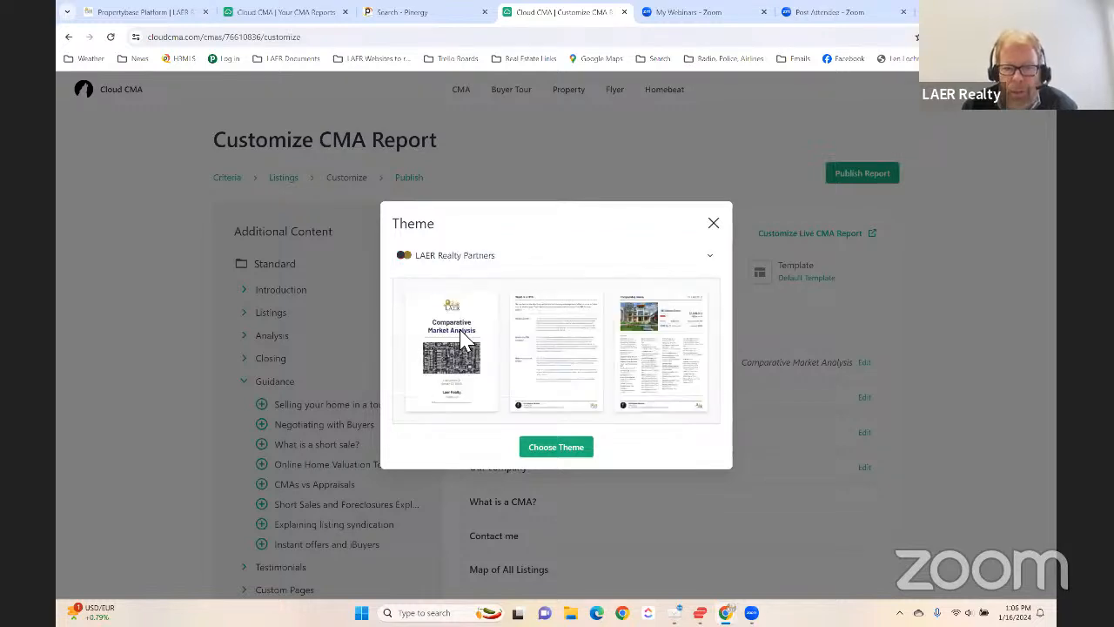
left_click(558, 447)
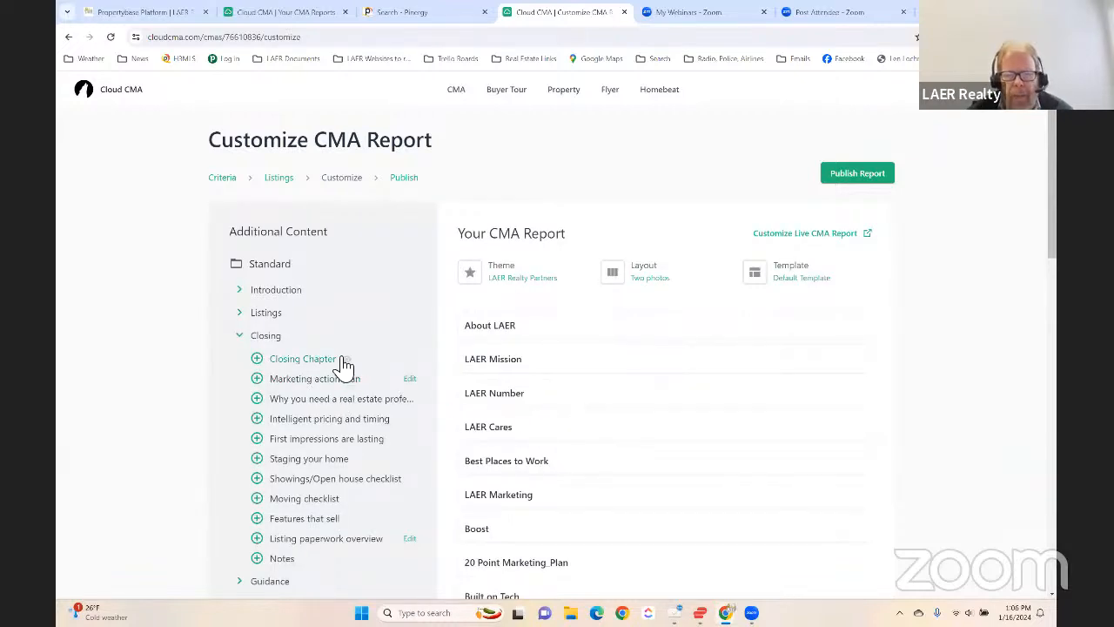
- Publish the CMA report and open its PDF version
left_click(853, 175)
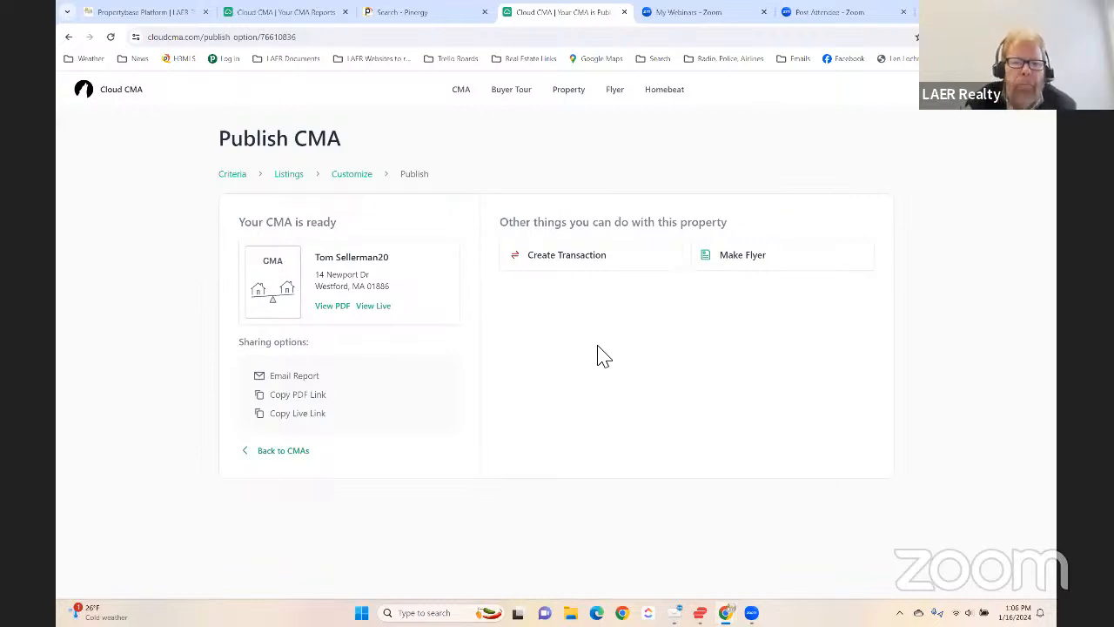
left_click(327, 310)
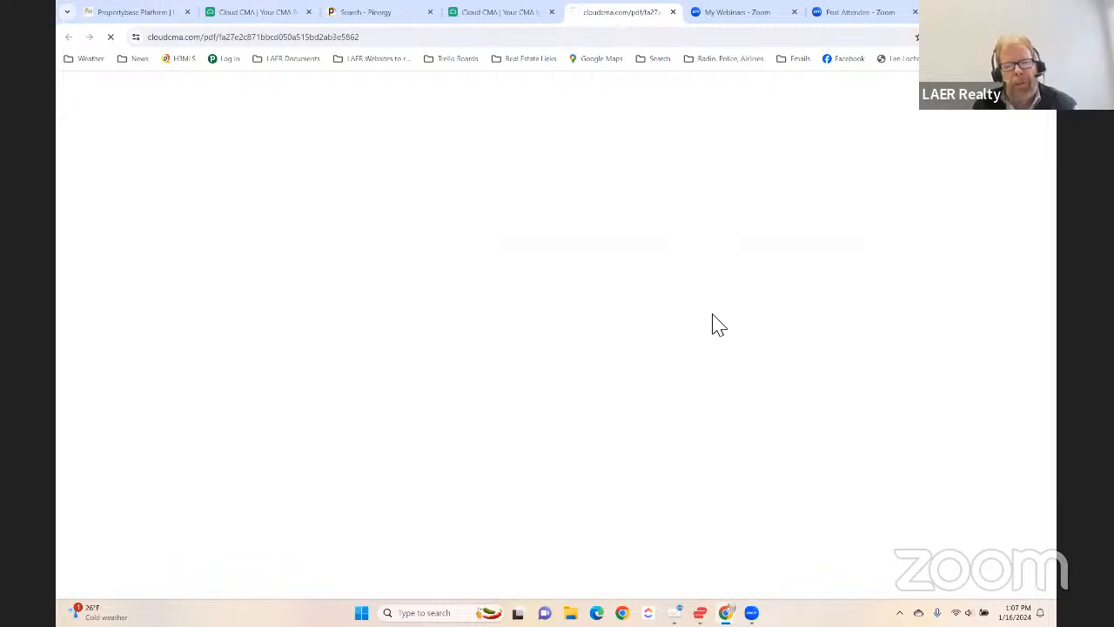
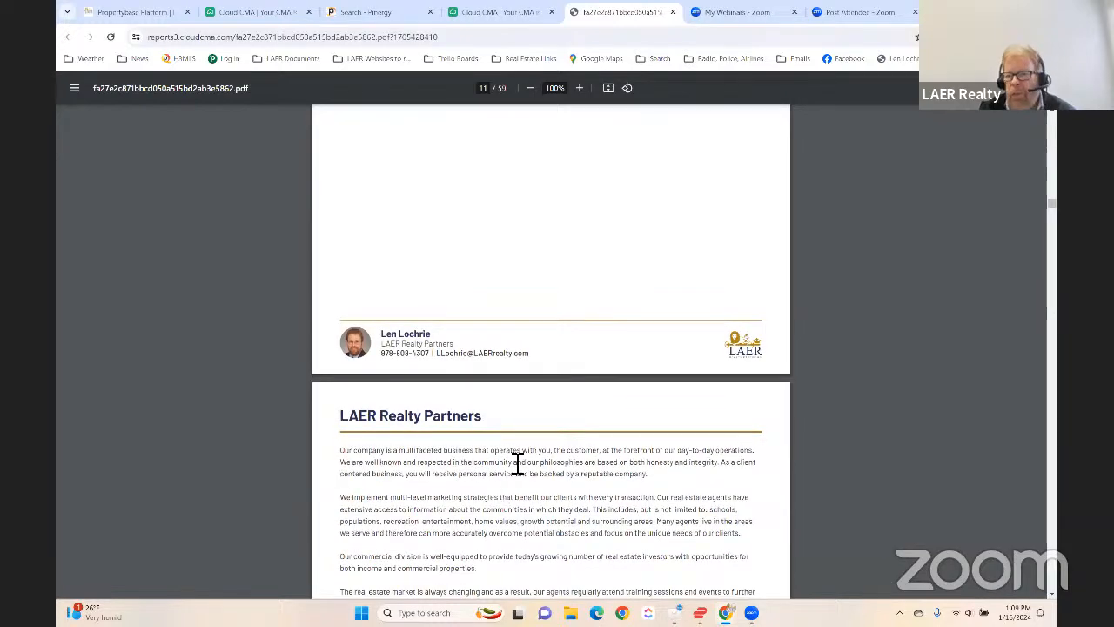
- Read through the company description and contact pages of the report PDF, and examine the Map of Comparable Listings with its table
scroll(540, 446, "down", 10)
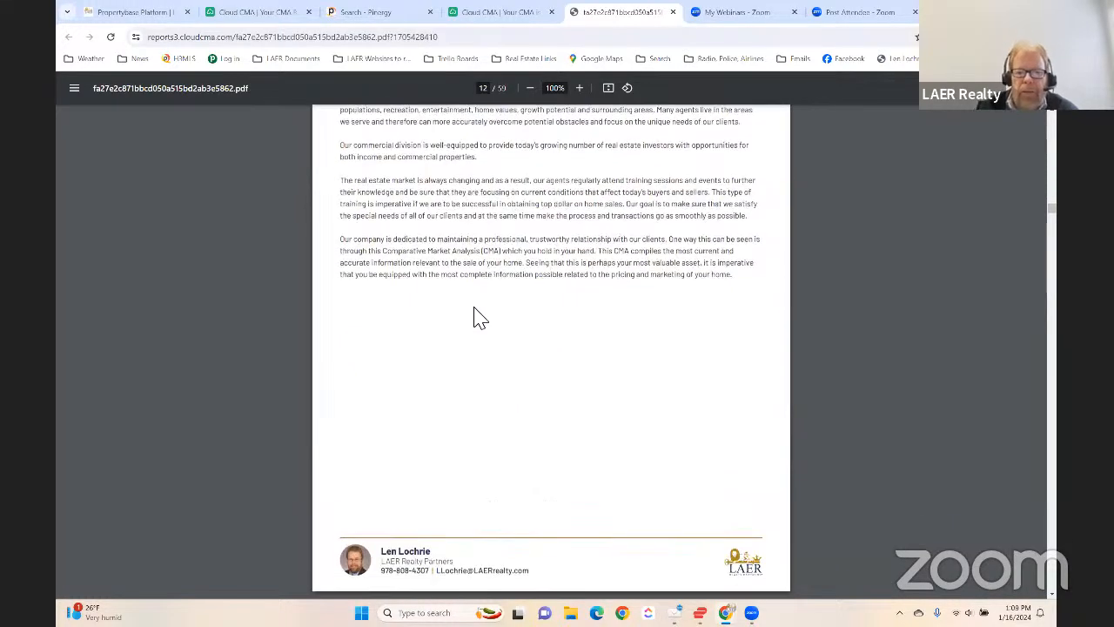
scroll(482, 327, "down", 10)
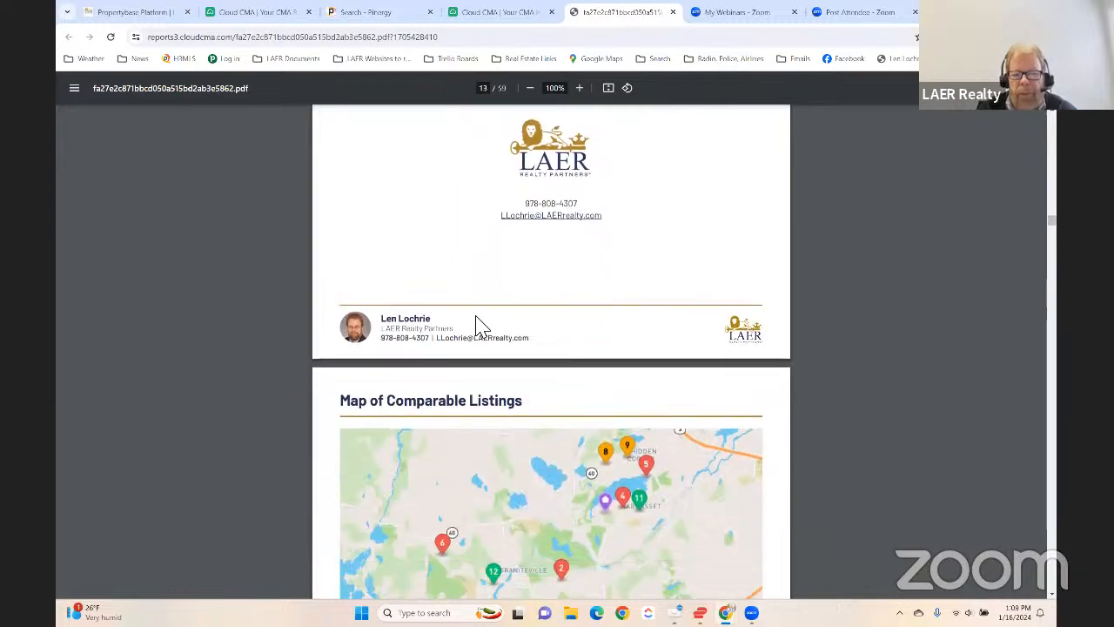
scroll(481, 326, "down", 1)
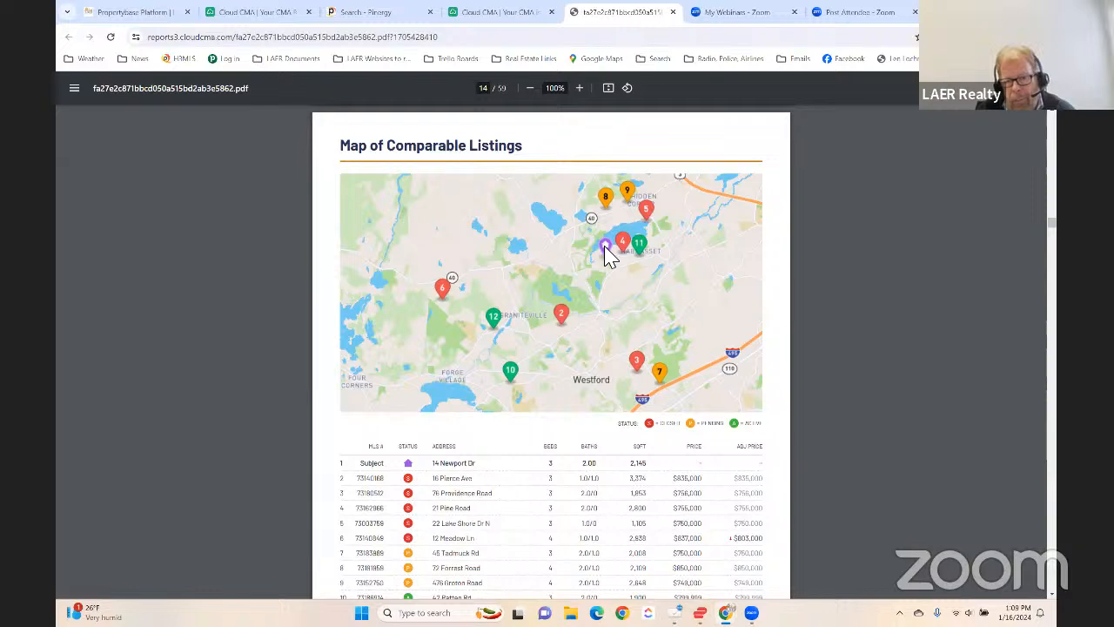
scroll(485, 337, "down", 3)
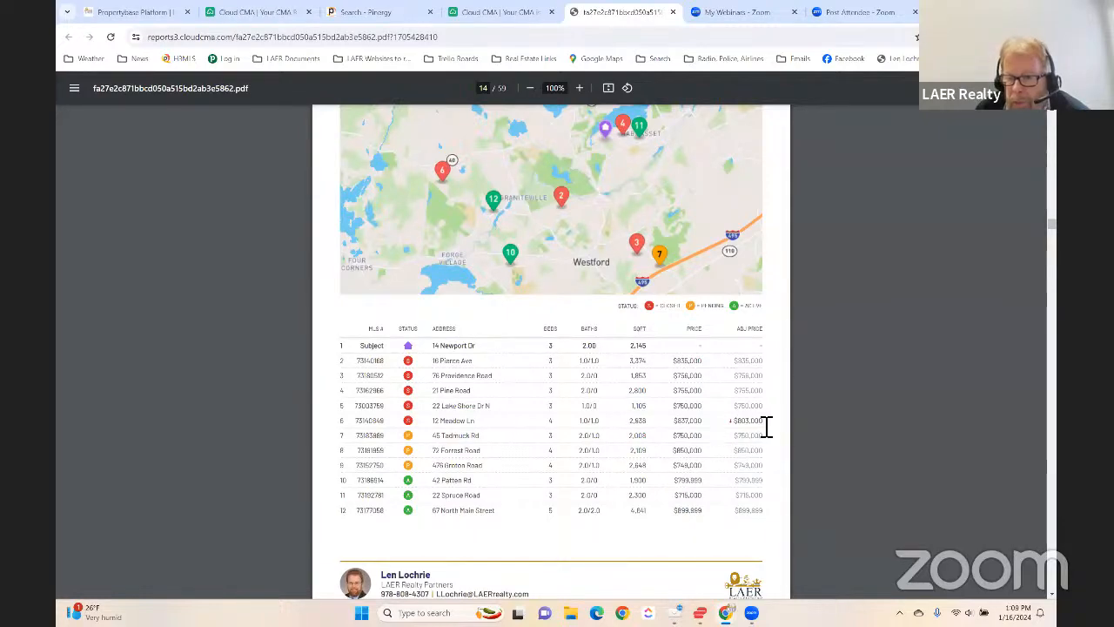
scroll(766, 427, "down", 4)
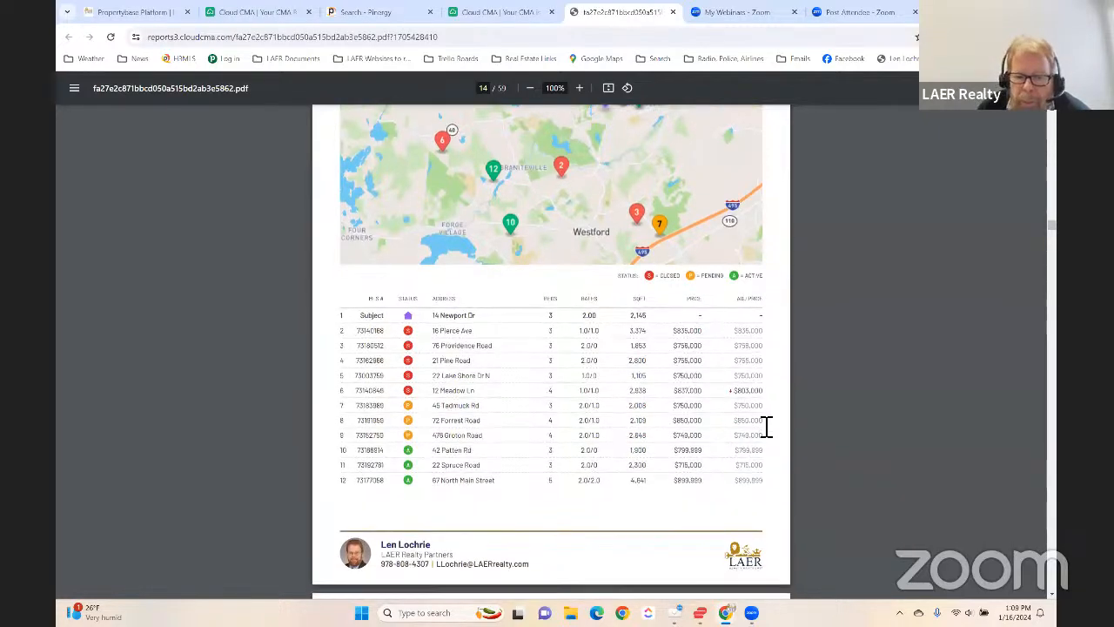
- Review the Summary of Comparable Properties page, comparing the sold, pending and active listings and their averages
scroll(761, 426, "down", 2)
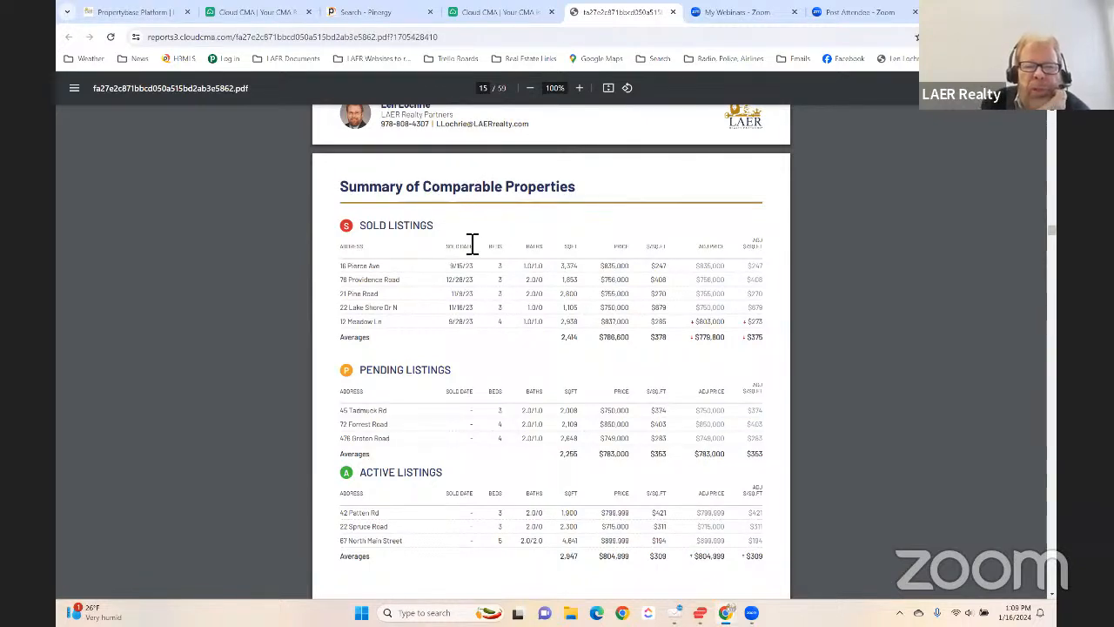
scroll(473, 243, "down", 1)
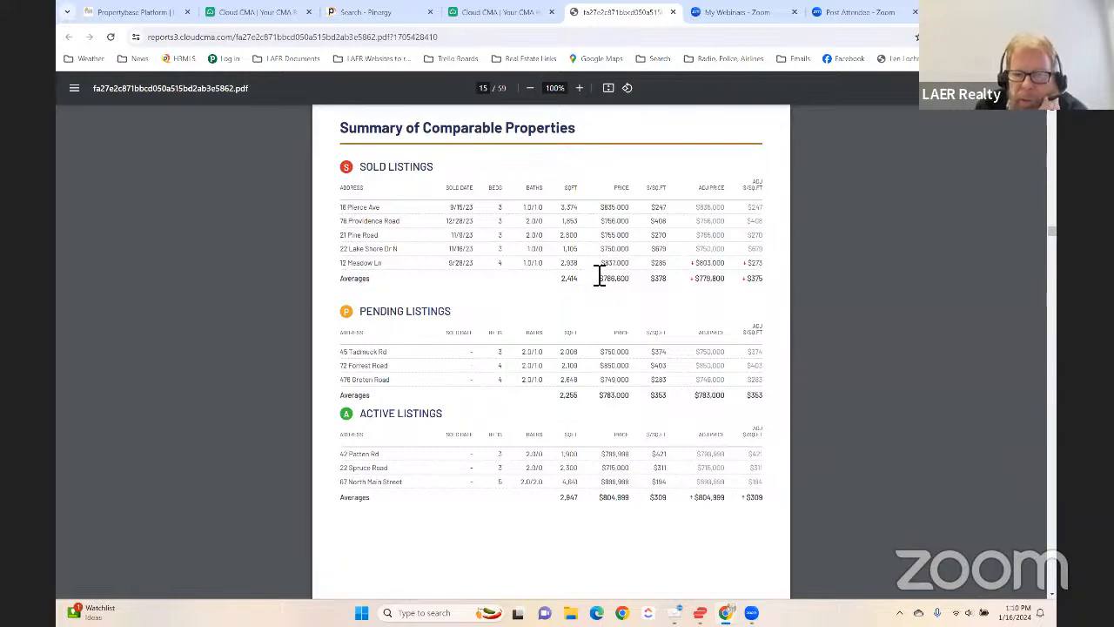
scroll(600, 276, "down", 1)
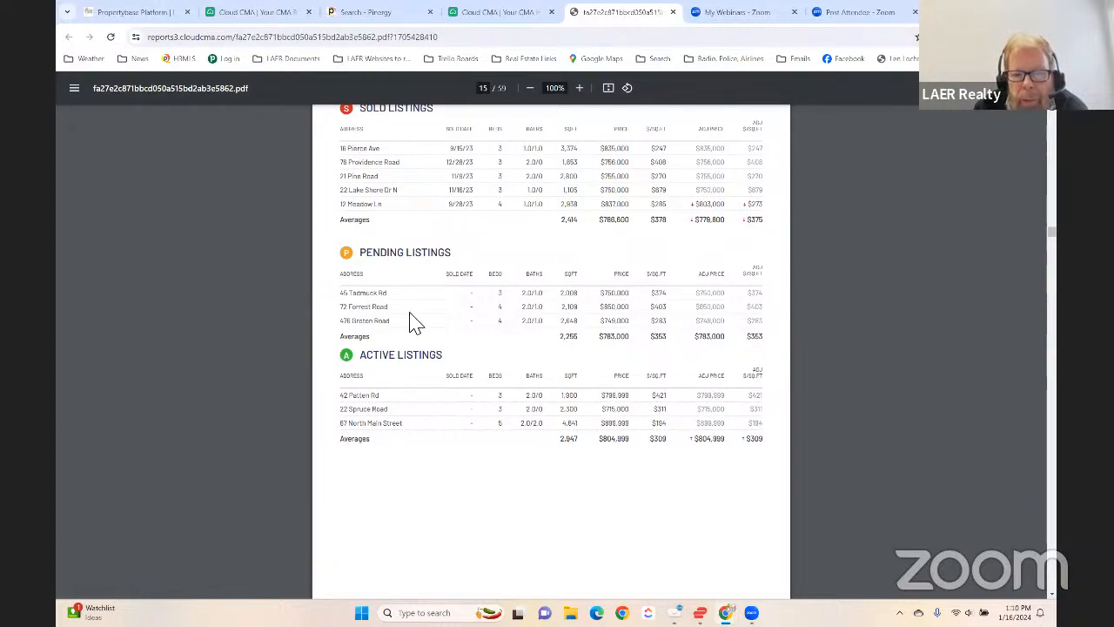
scroll(667, 333, "down", 1)
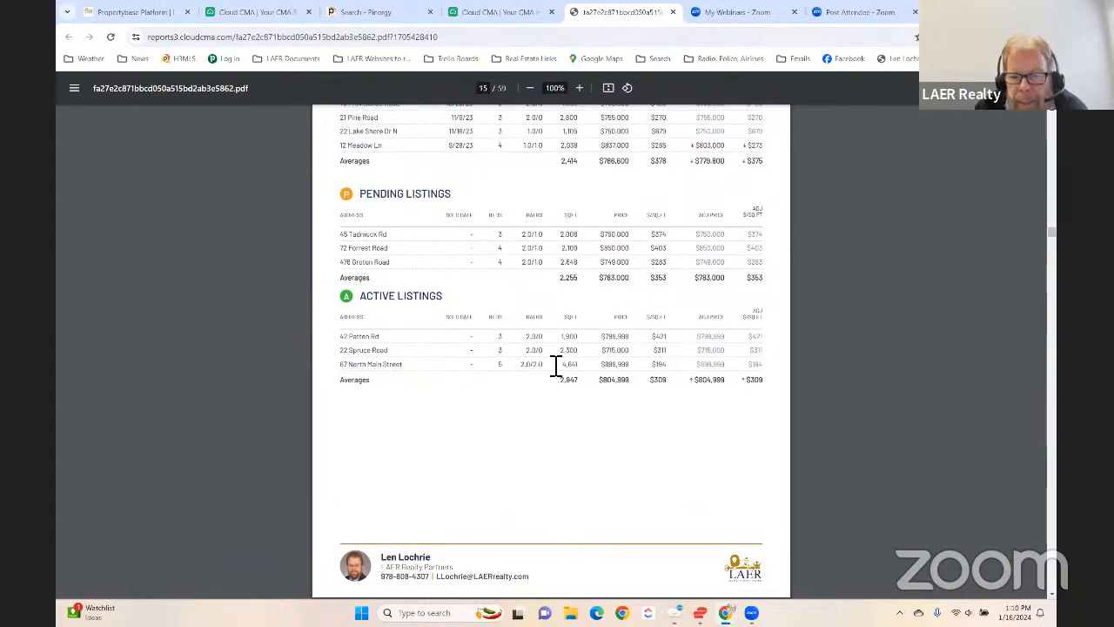
scroll(684, 378, "down", 5)
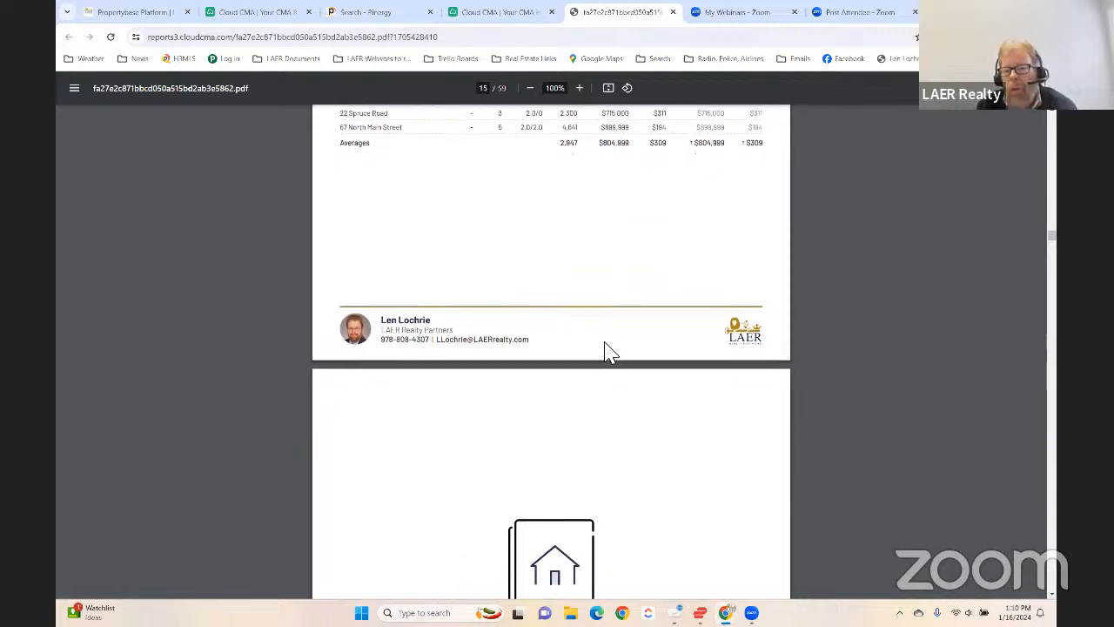
scroll(608, 356, "up", 6)
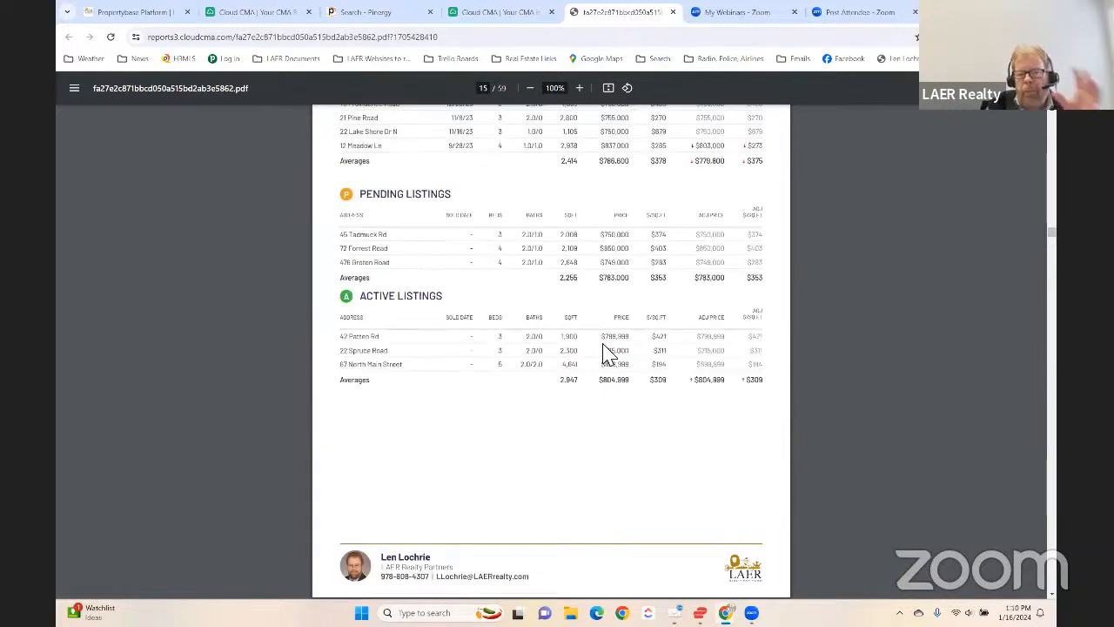
- Look through the first closed comparable in the Listings section, from its details and features to its photo page
scroll(612, 352, "down", 4)
scroll(612, 353, "down", 8)
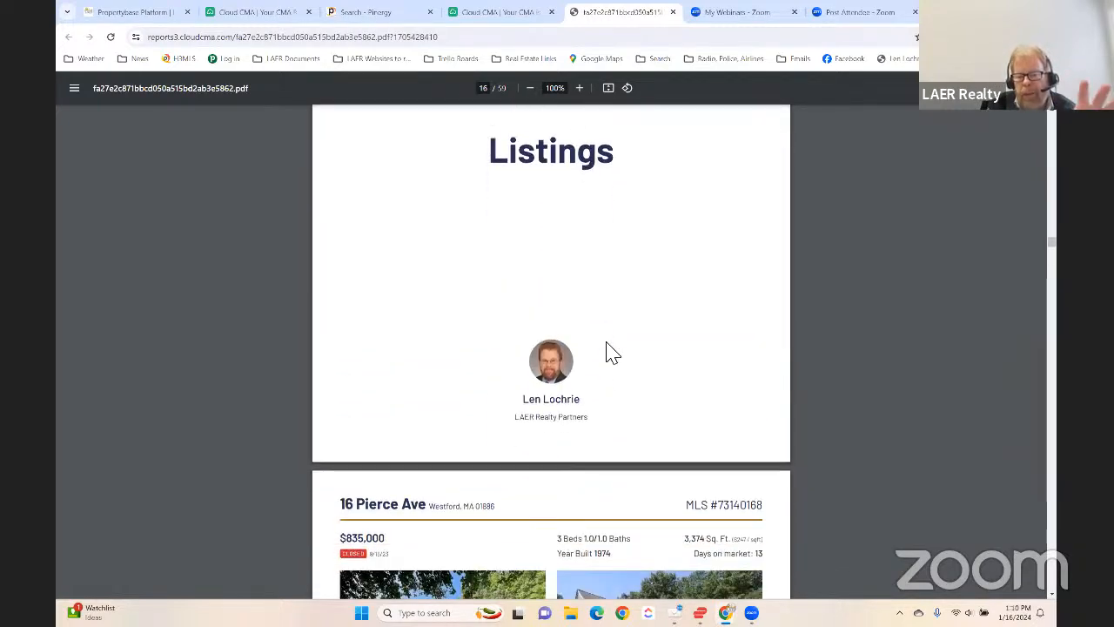
scroll(612, 353, "up", 3)
scroll(612, 353, "down", 5)
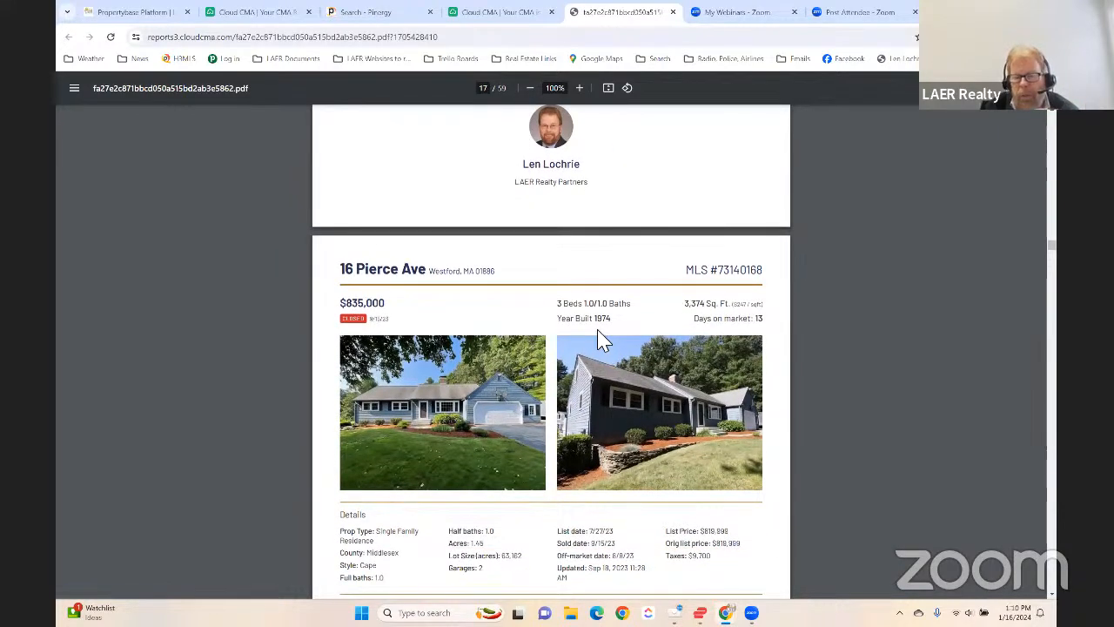
scroll(601, 339, "down", 1)
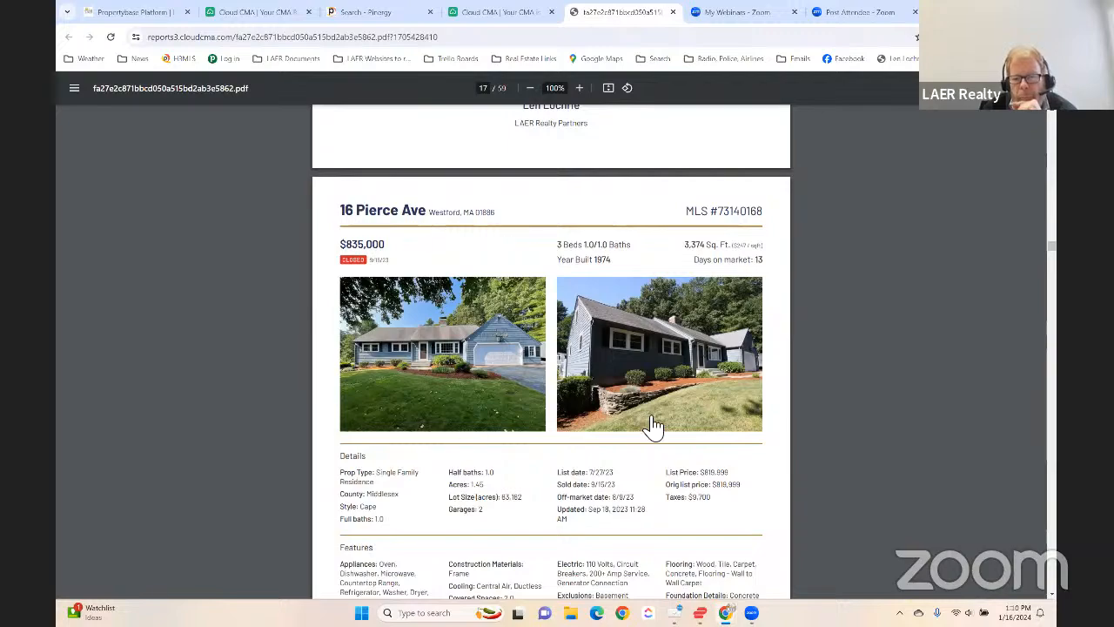
scroll(641, 386, "up", 1)
scroll(629, 377, "down", 5)
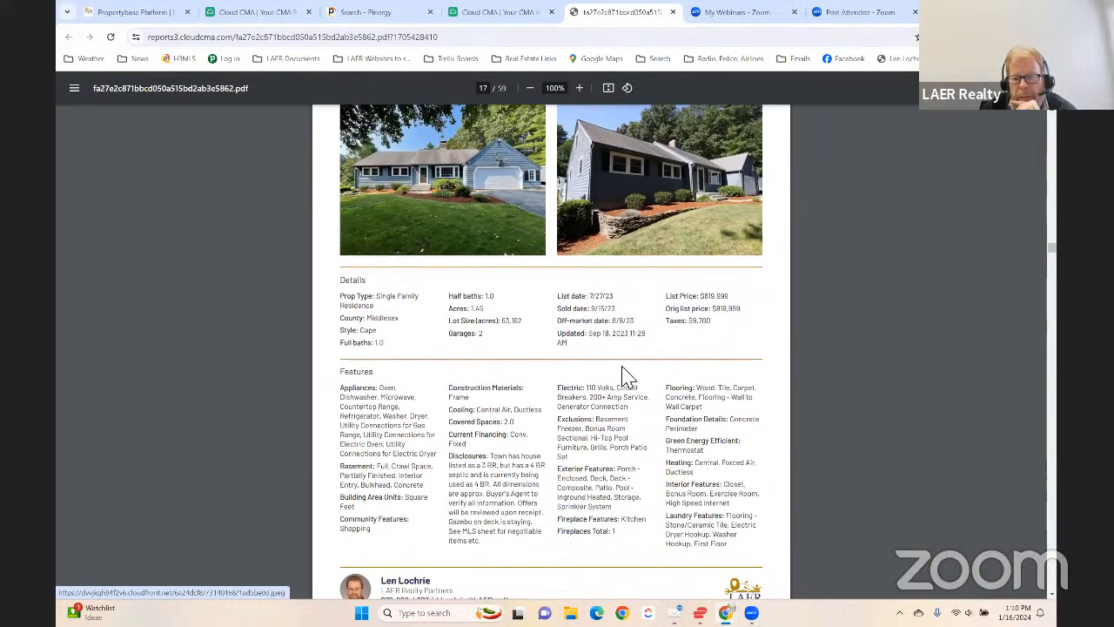
scroll(657, 428, "down", 15)
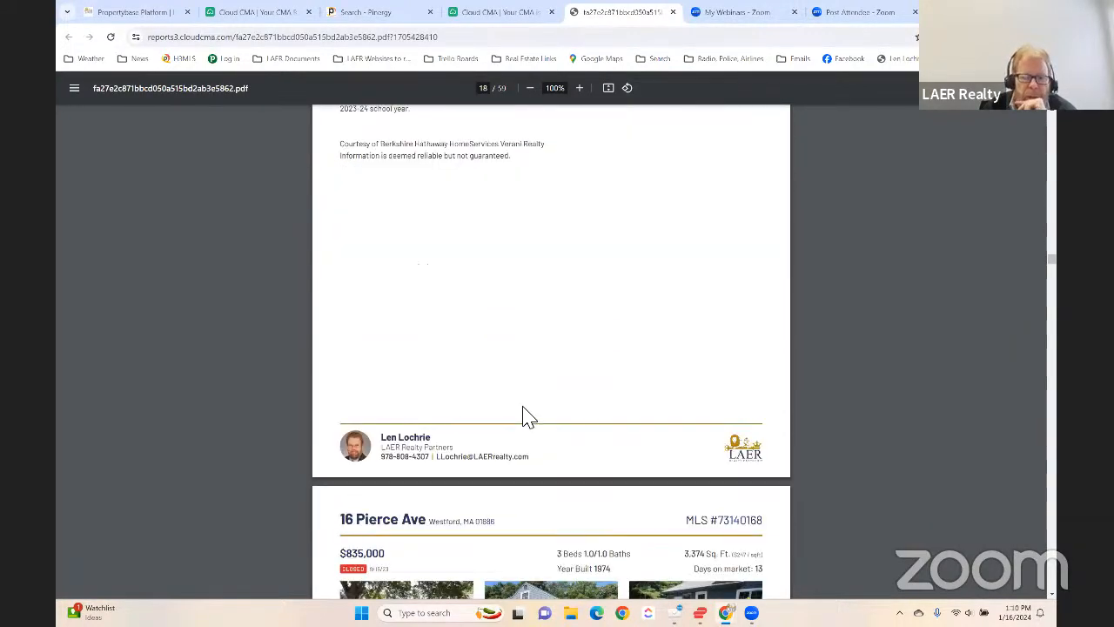
scroll(527, 416, "down", 2)
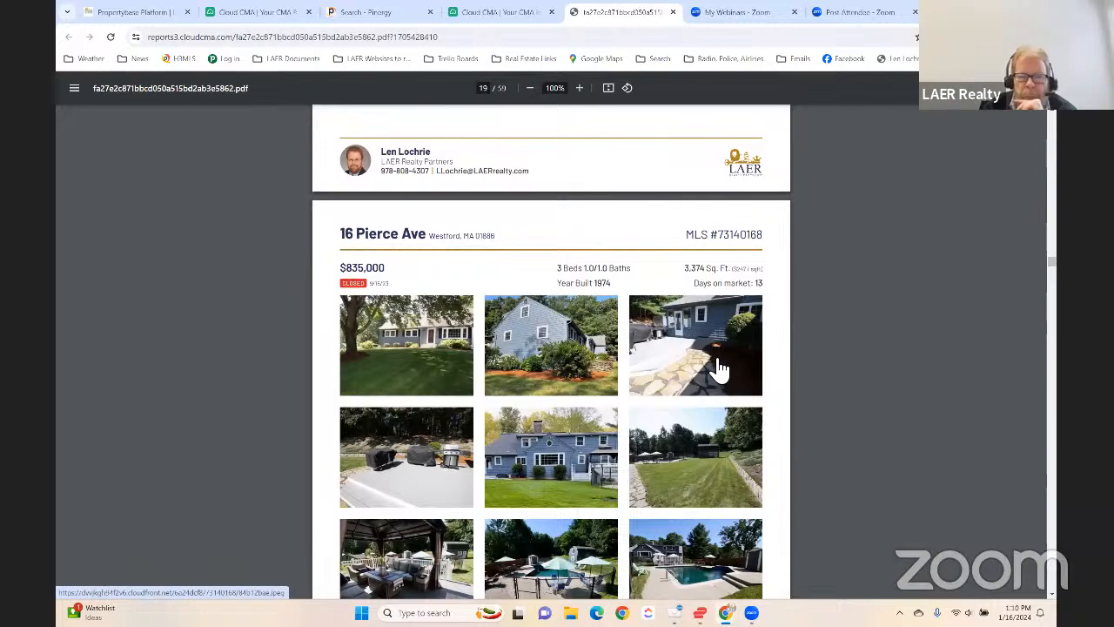
scroll(719, 369, "down", 2)
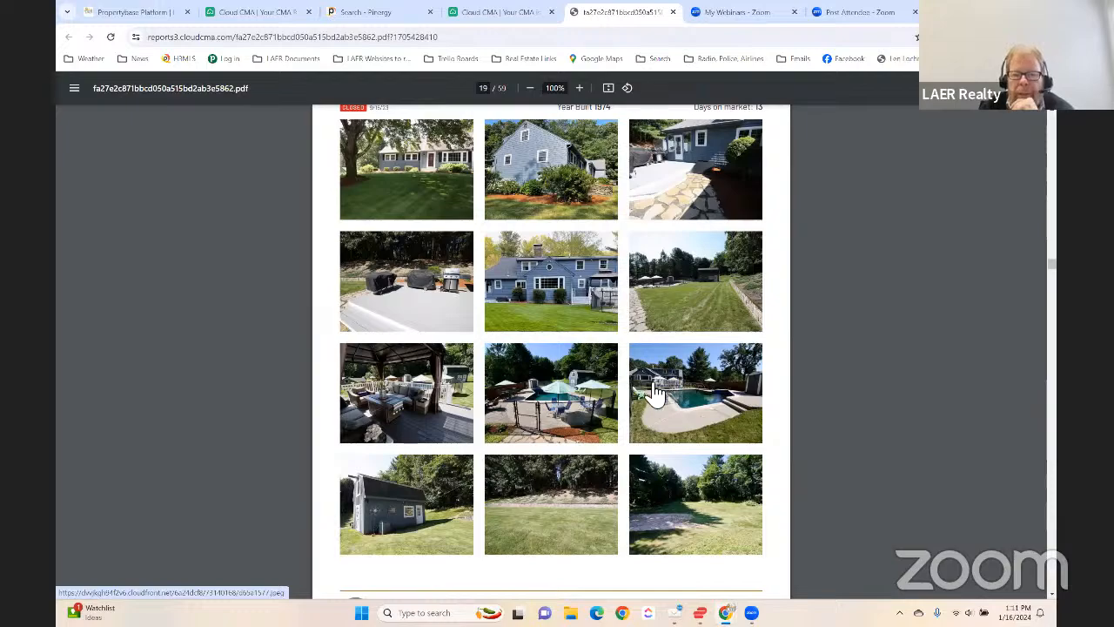
- Return to the first closed comparable's details page and go over its features, remarks and photos again
scroll(661, 401, "up", 1)
scroll(597, 431, "up", 6)
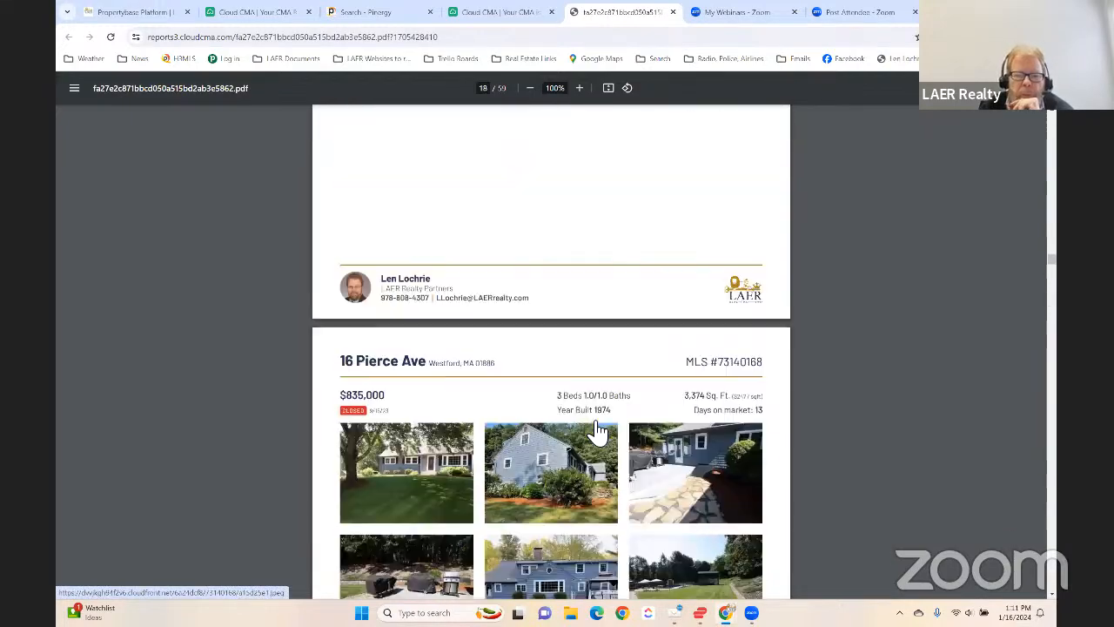
scroll(598, 430, "up", 10)
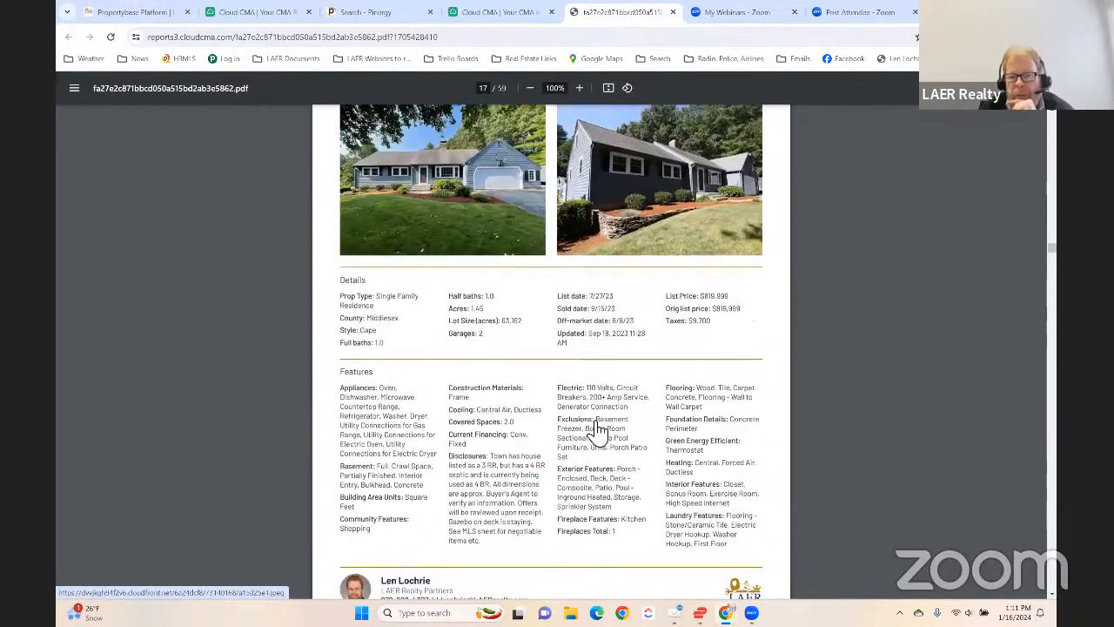
scroll(597, 431, "down", 1)
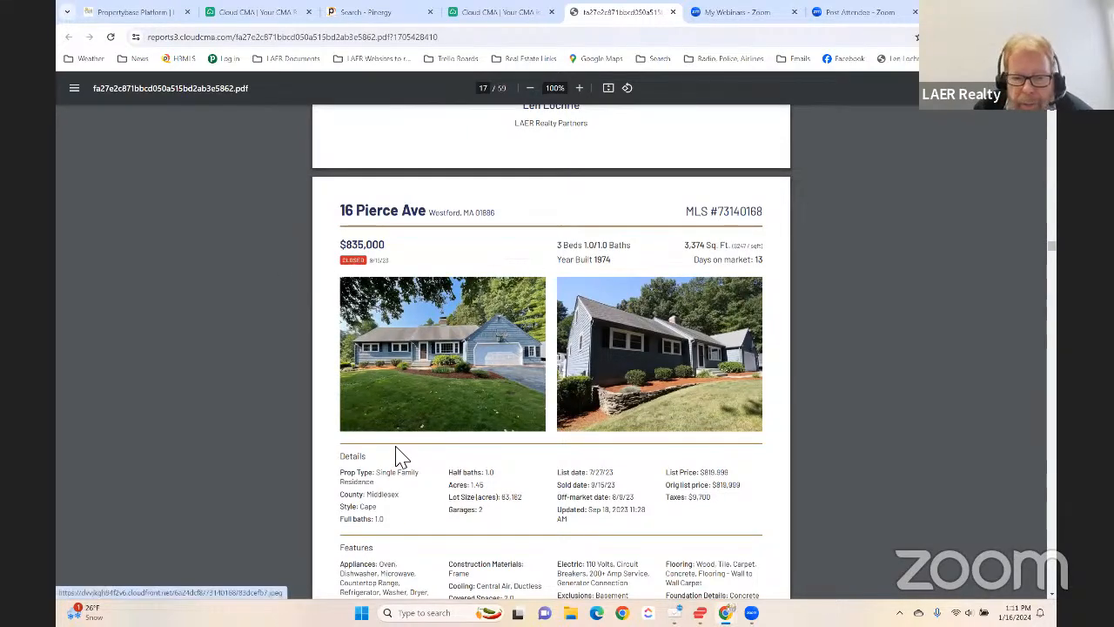
scroll(405, 453, "down", 2)
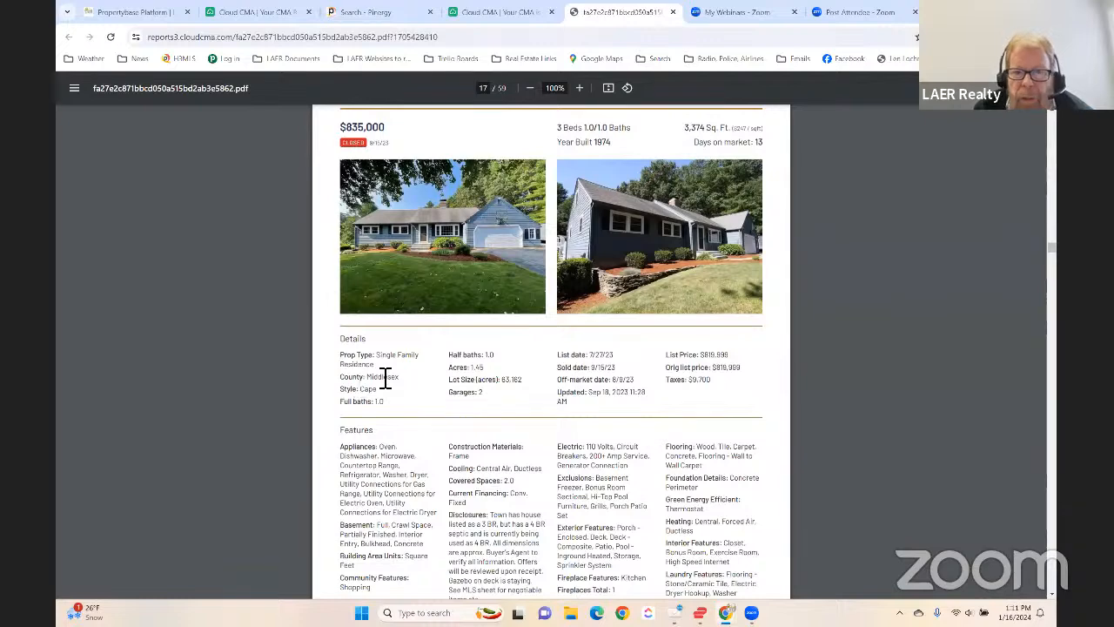
scroll(386, 381, "up", 2)
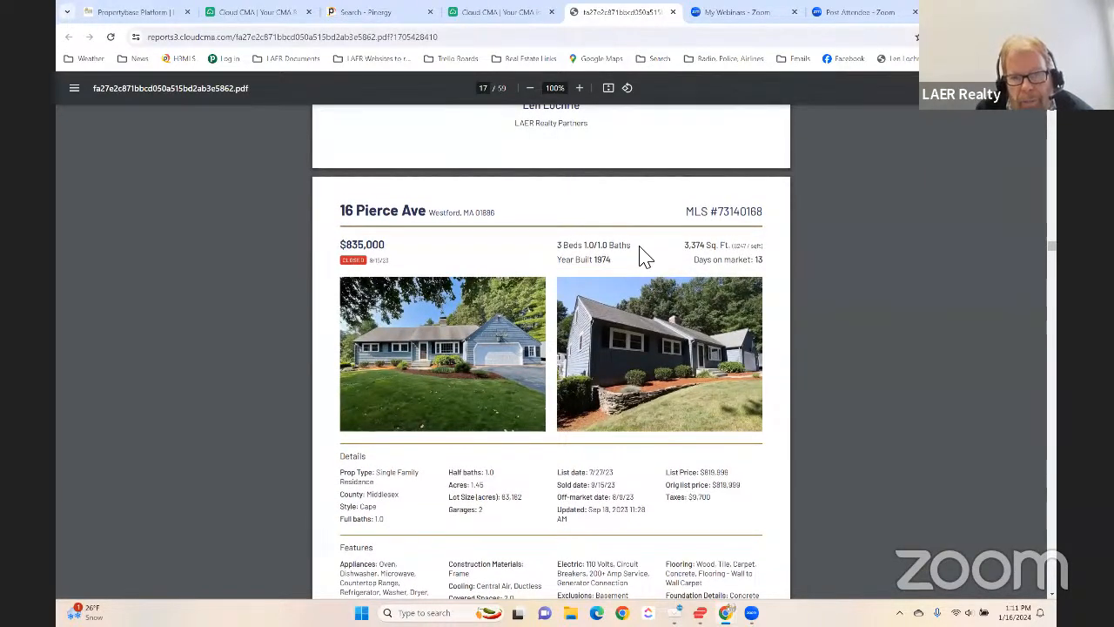
scroll(641, 253, "down", 2)
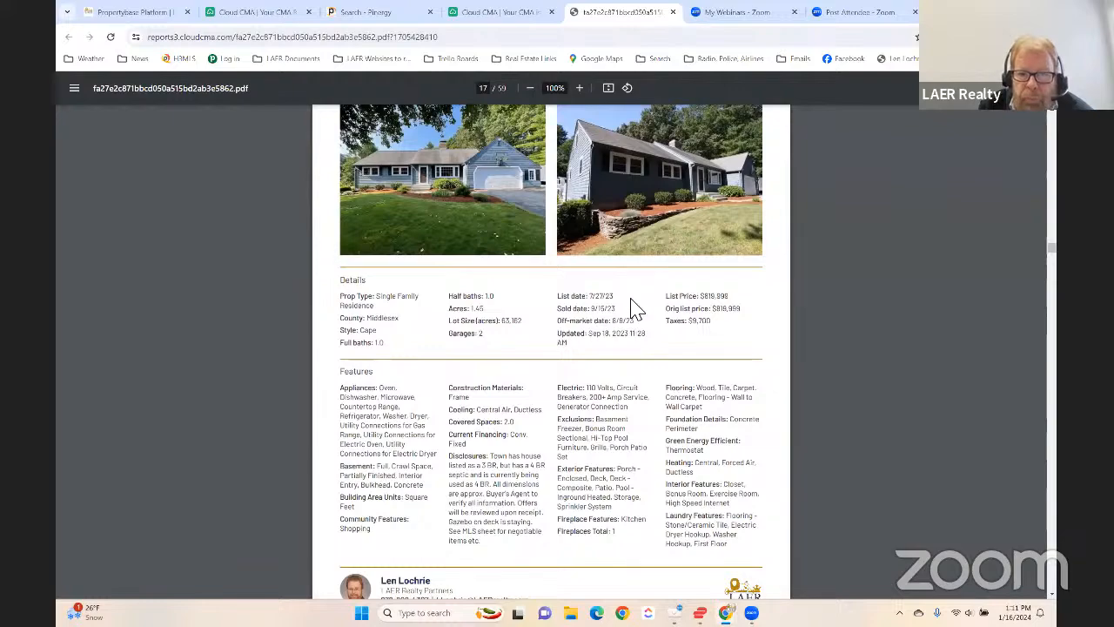
scroll(638, 288, "down", 4)
scroll(638, 309, "down", 5)
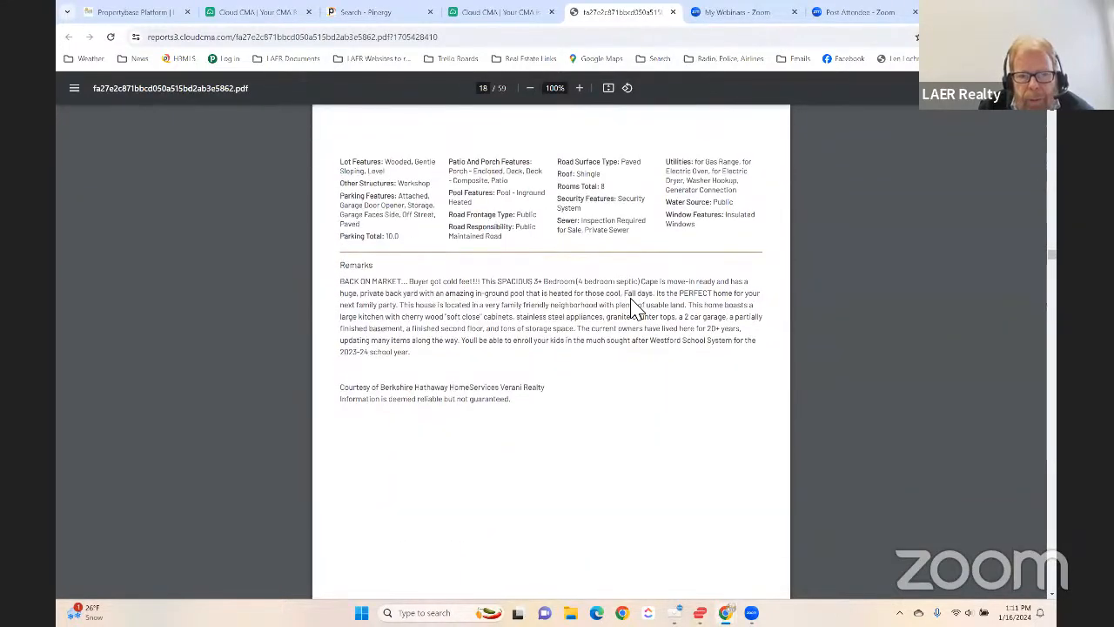
scroll(640, 322, "down", 6)
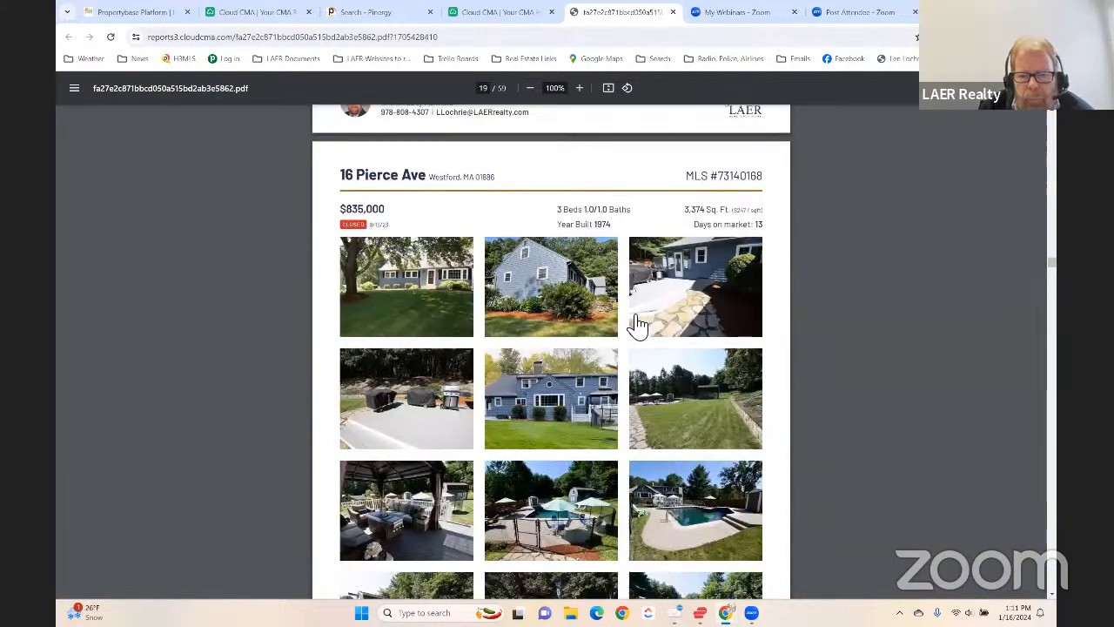
scroll(640, 324, "down", 1)
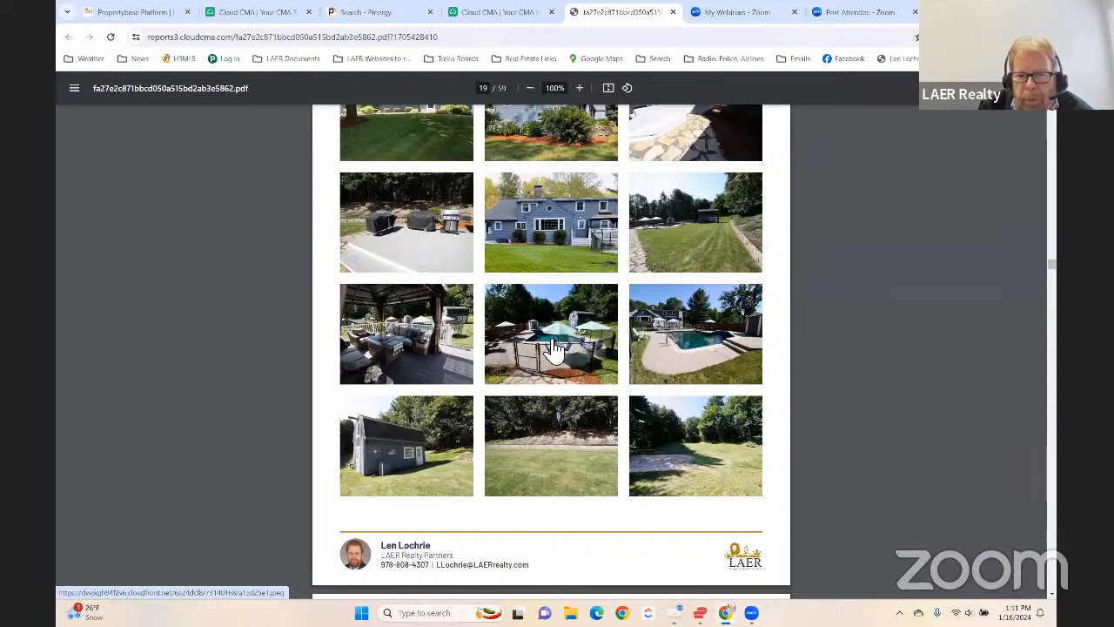
- Look through the second closed comparable's details, features, remarks and photo page
scroll(554, 349, "down", 1)
scroll(554, 348, "down", 5)
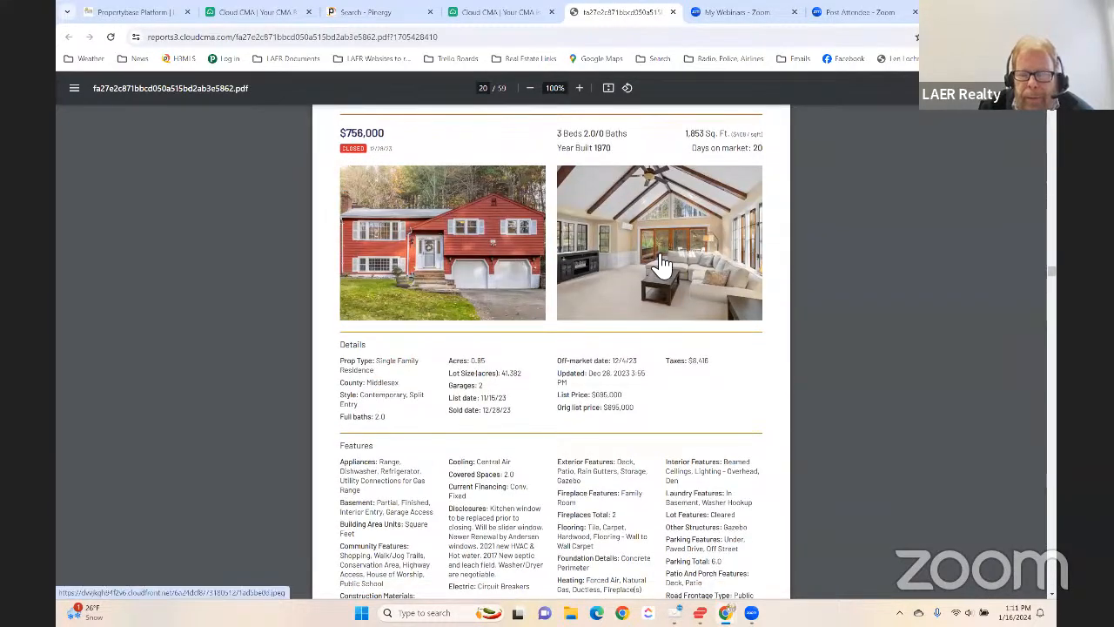
scroll(622, 254, "down", 1)
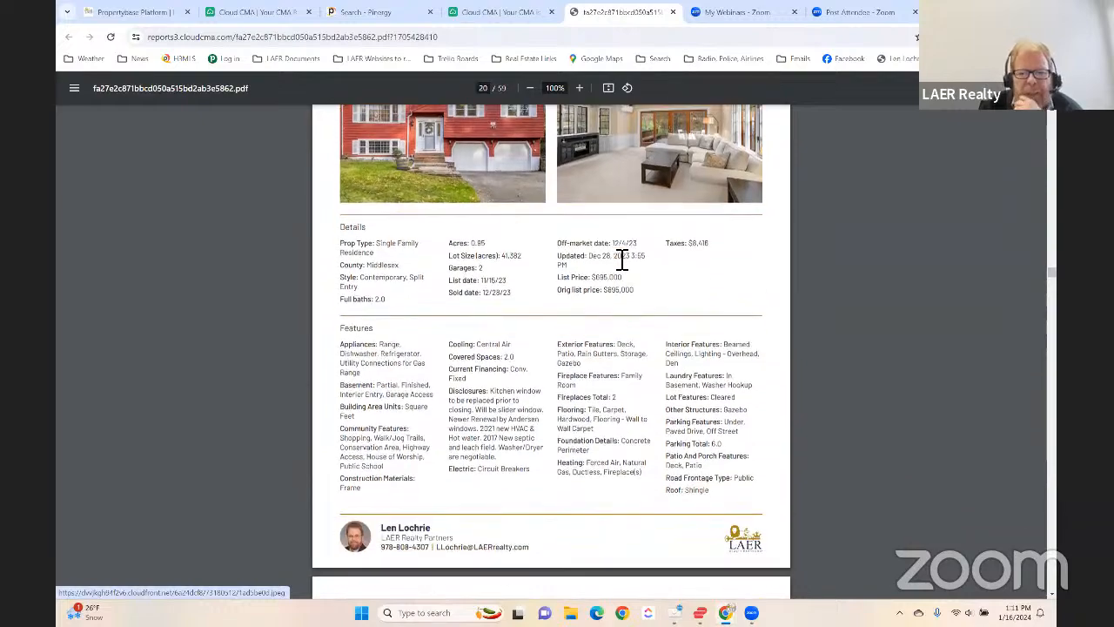
scroll(483, 340, "down", 4)
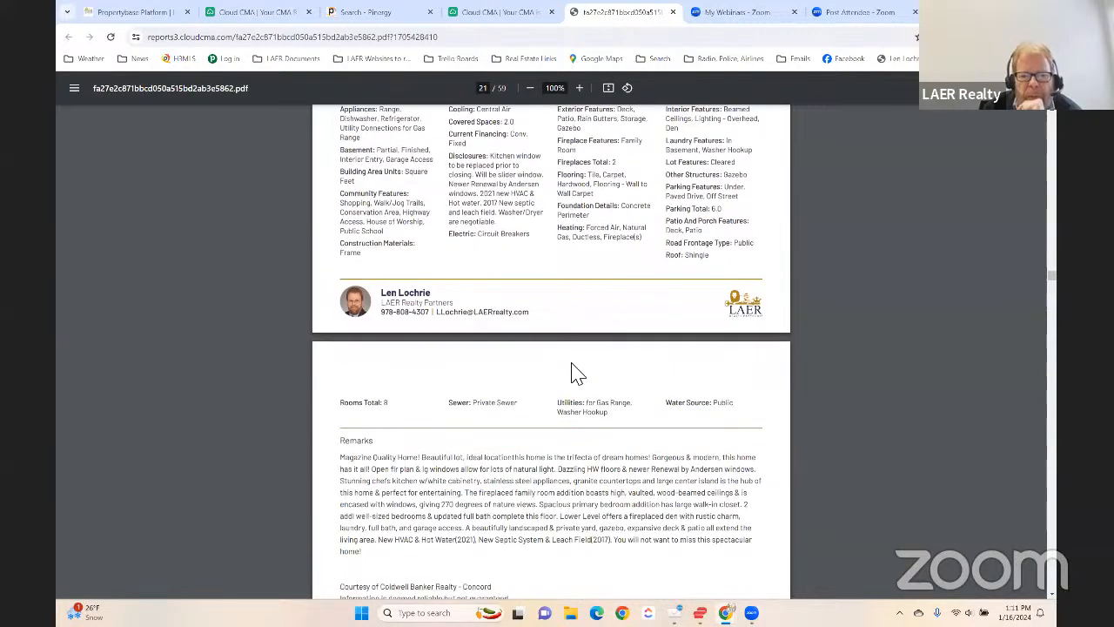
scroll(613, 357, "down", 8)
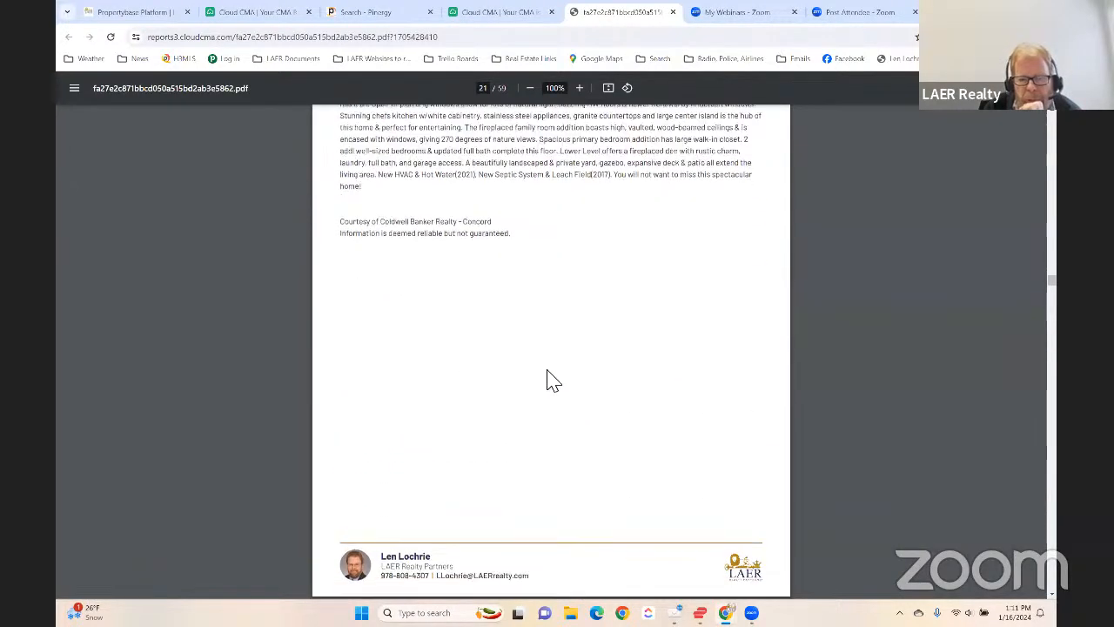
scroll(514, 385, "down", 3)
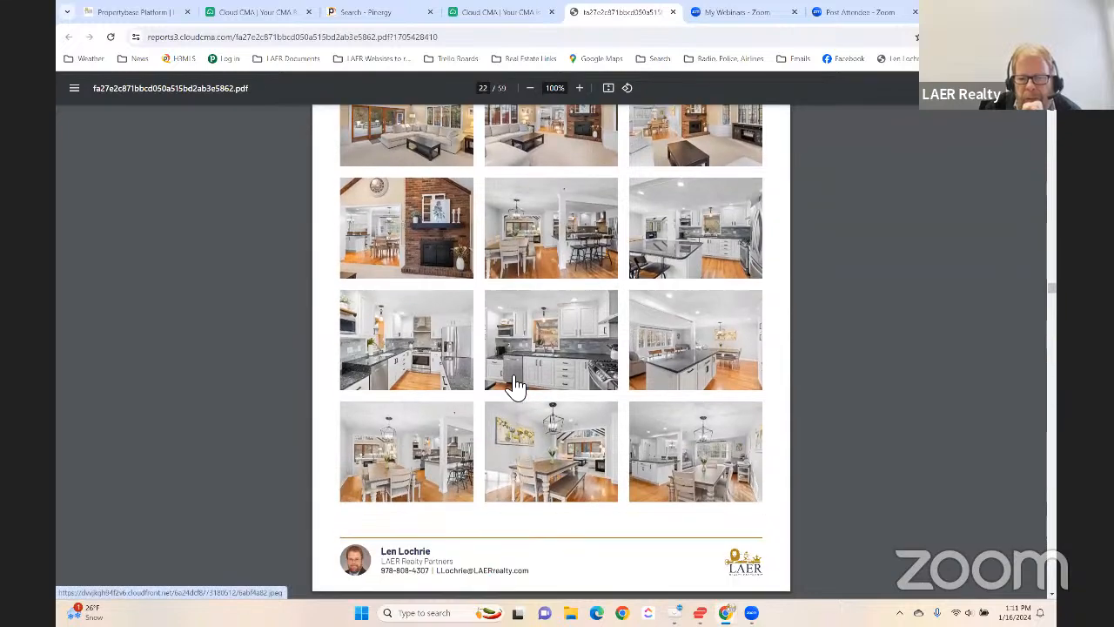
- Skip past the third closed comparable to the photo page of the fourth one, on page 28 of the PDF
scroll(504, 381, "down", 6)
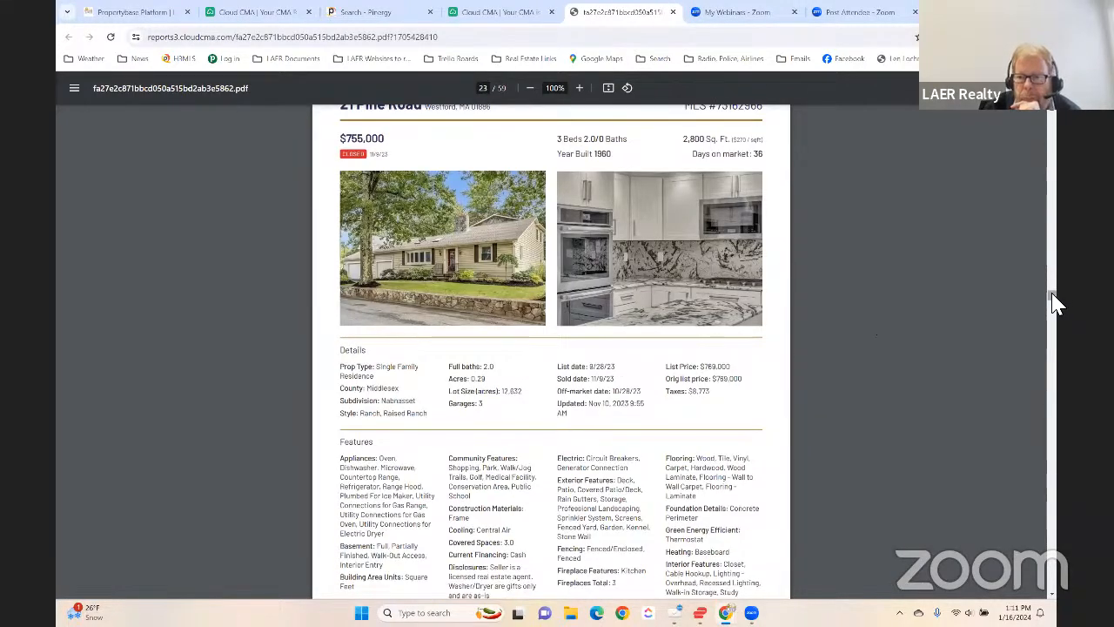
left_click_drag(1054, 305, 1059, 339)
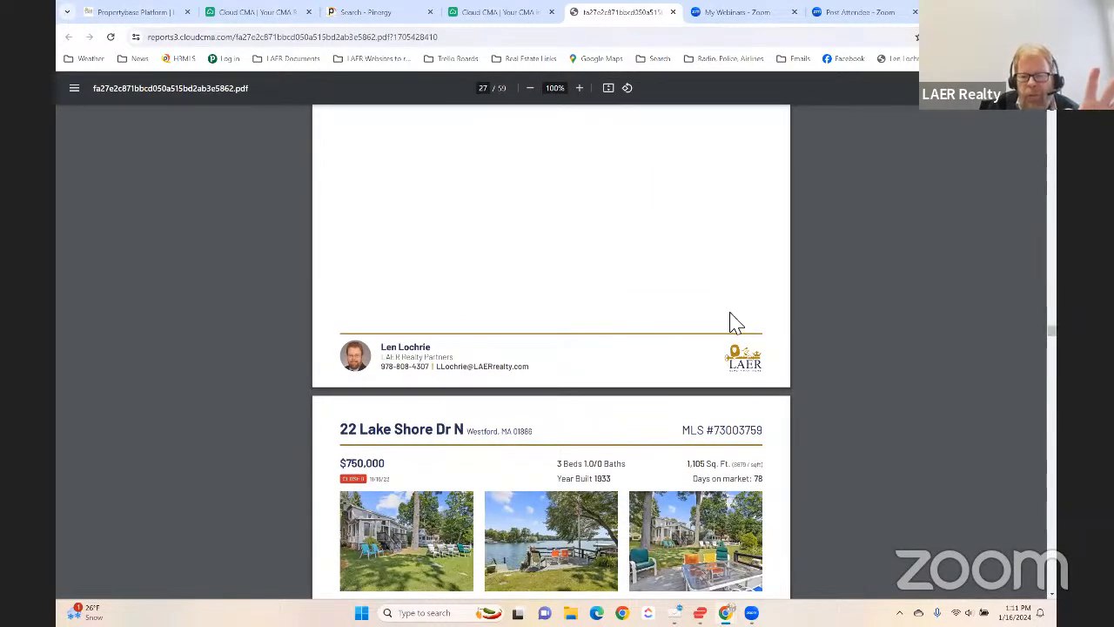
scroll(622, 320, "down", 3)
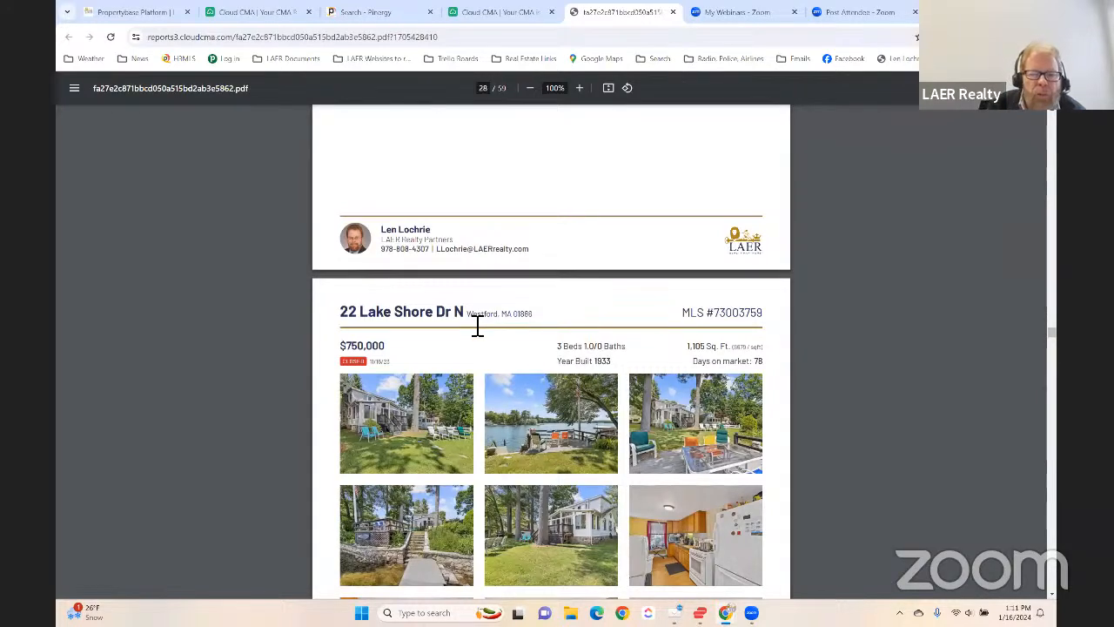
- Look over the fourth closed comparable's photo page, from its summary header down to the last row of photos
scroll(478, 326, "down", 2)
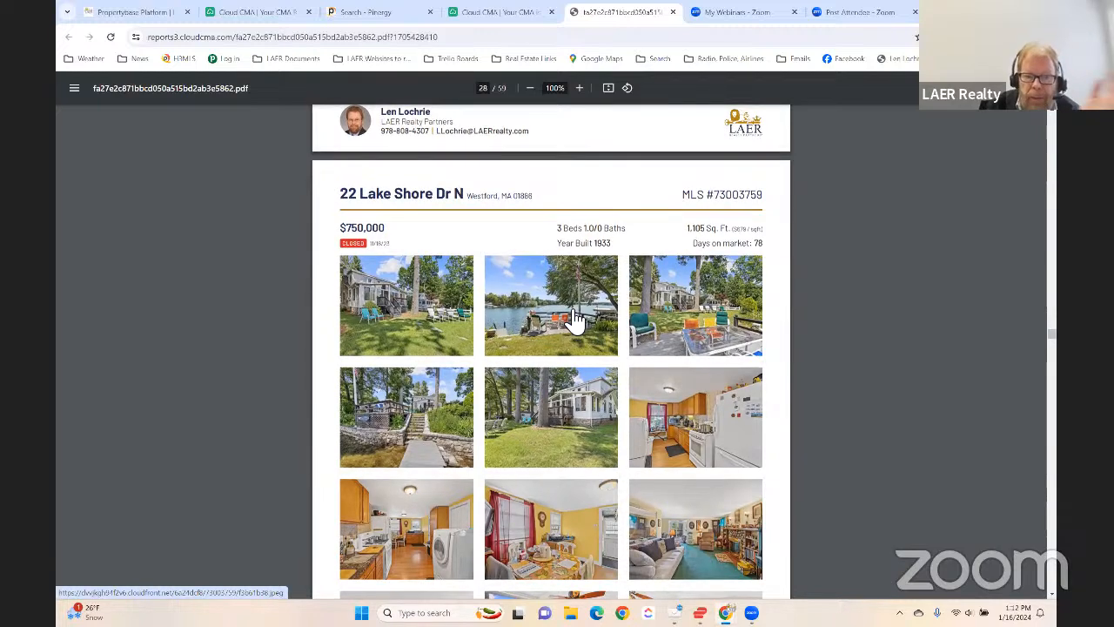
scroll(570, 319, "down", 1)
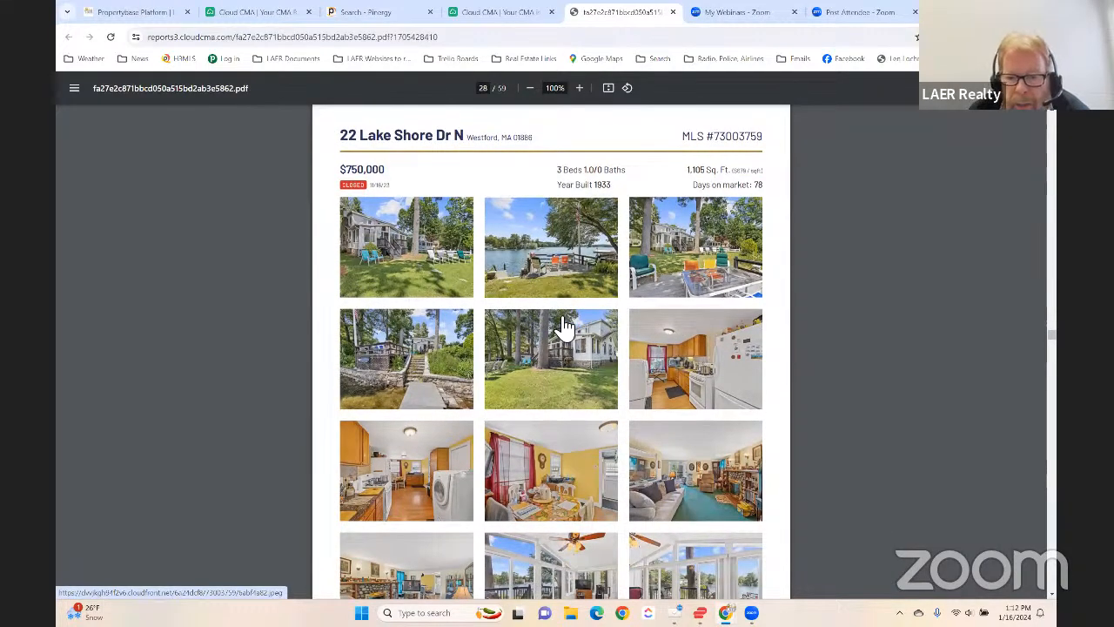
scroll(564, 325, "down", 2)
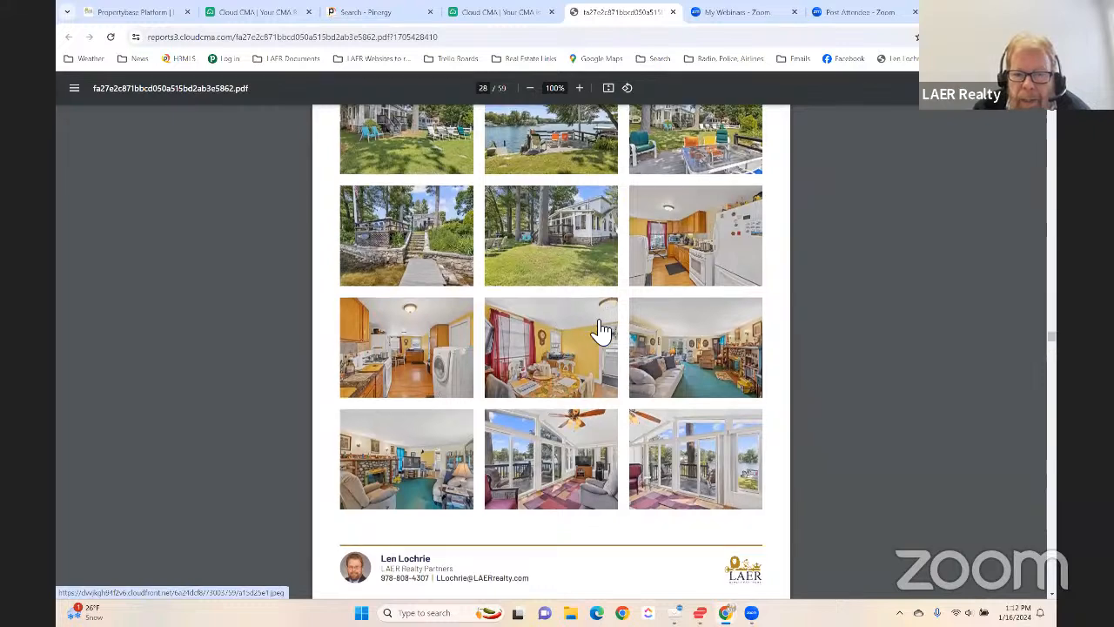
- Look through the fifth closed comparable's details, features, remarks and photos on pages 29 to 31
scroll(601, 329, "down", 8)
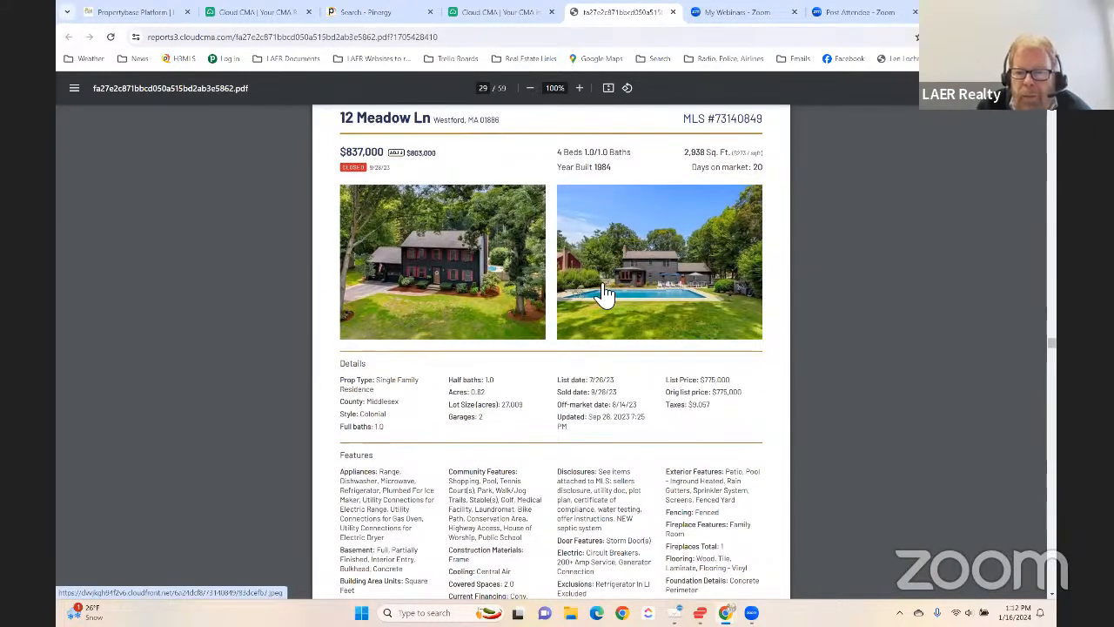
scroll(510, 315, "down", 5)
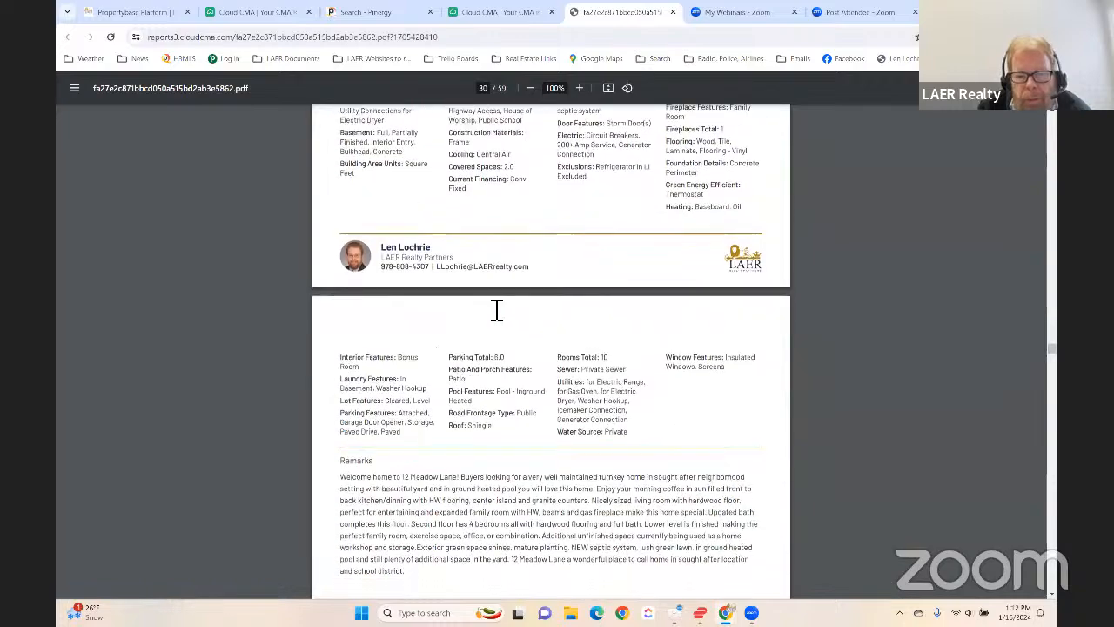
scroll(496, 310, "down", 10)
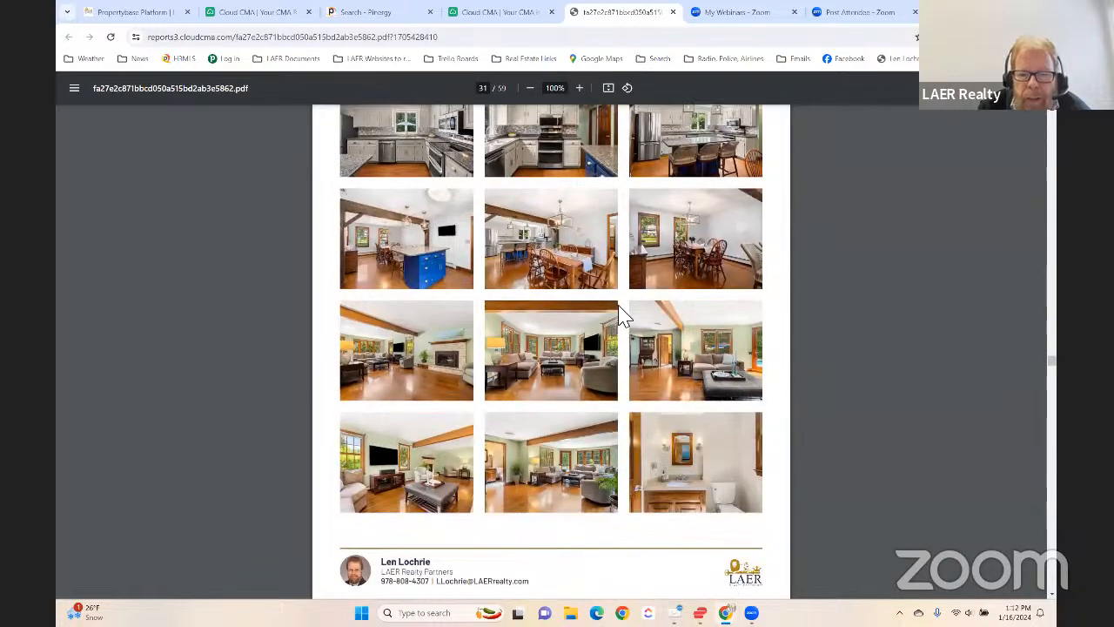
- Examine the fifth closed comparable's Price Adjustments page, highlighting the 1/2 Bath adjustment and checking the summary
scroll(622, 315, "down", 5)
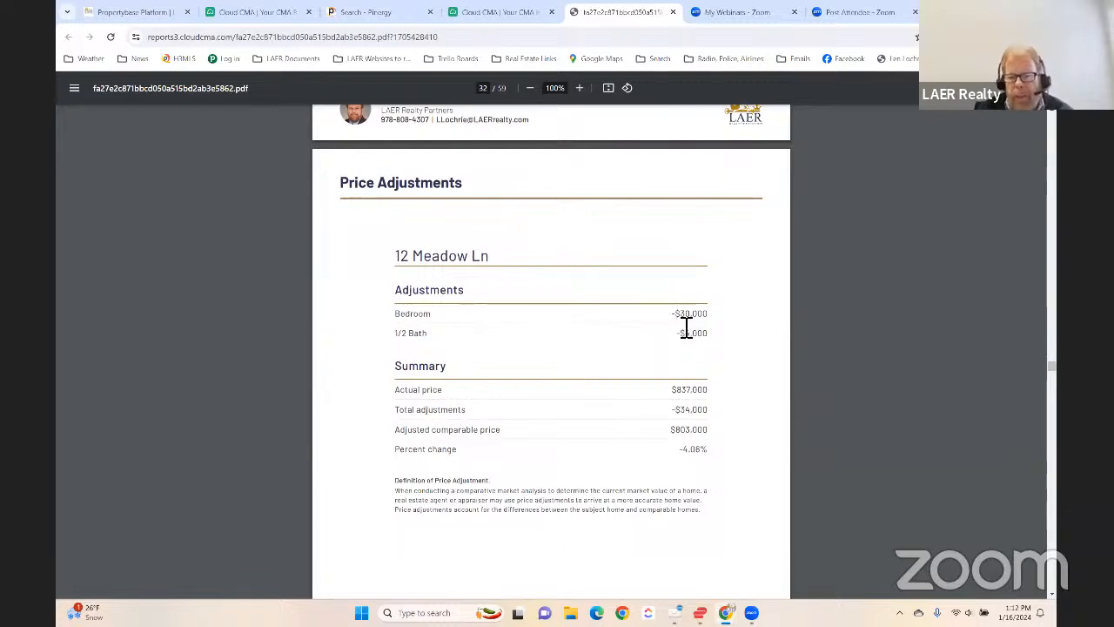
scroll(560, 348, "up", 10)
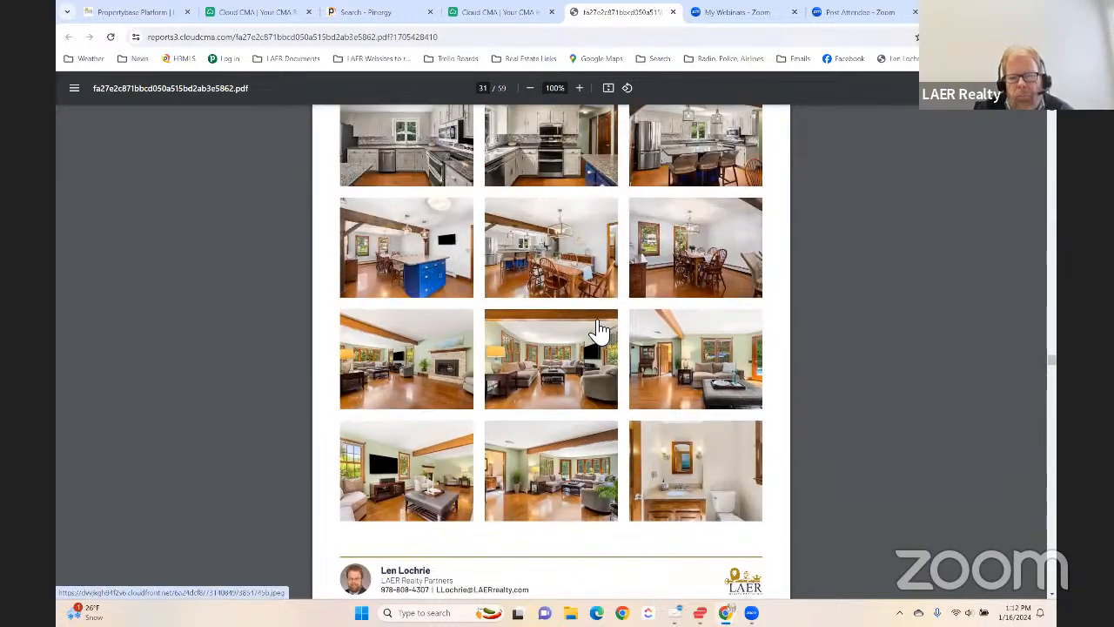
scroll(600, 328, "up", 2)
scroll(609, 320, "down", 7)
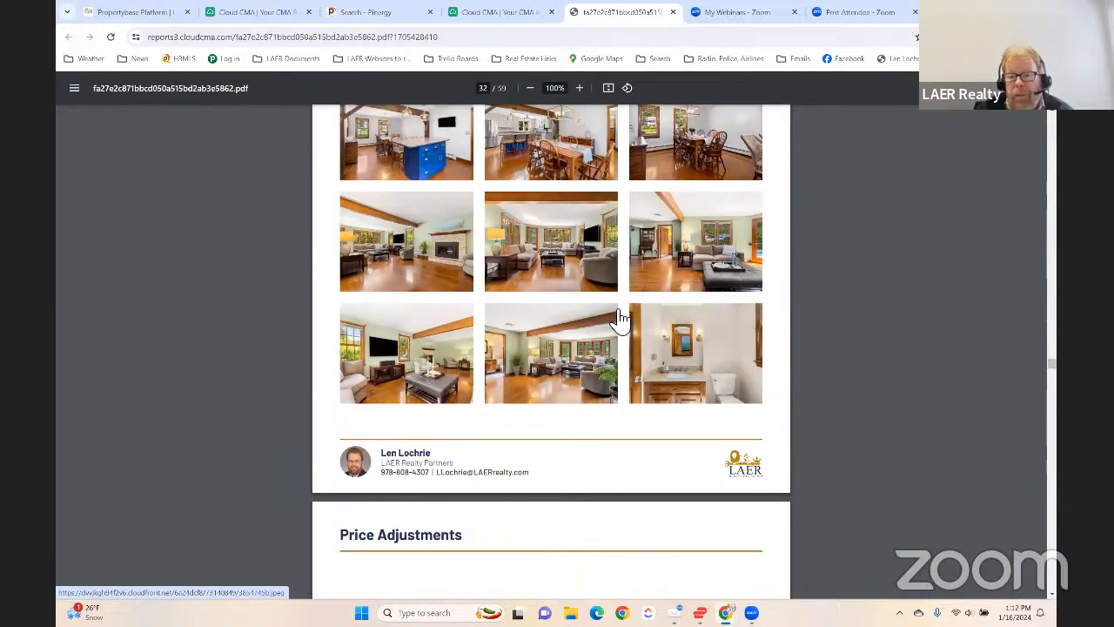
left_click_drag(672, 391, 726, 398)
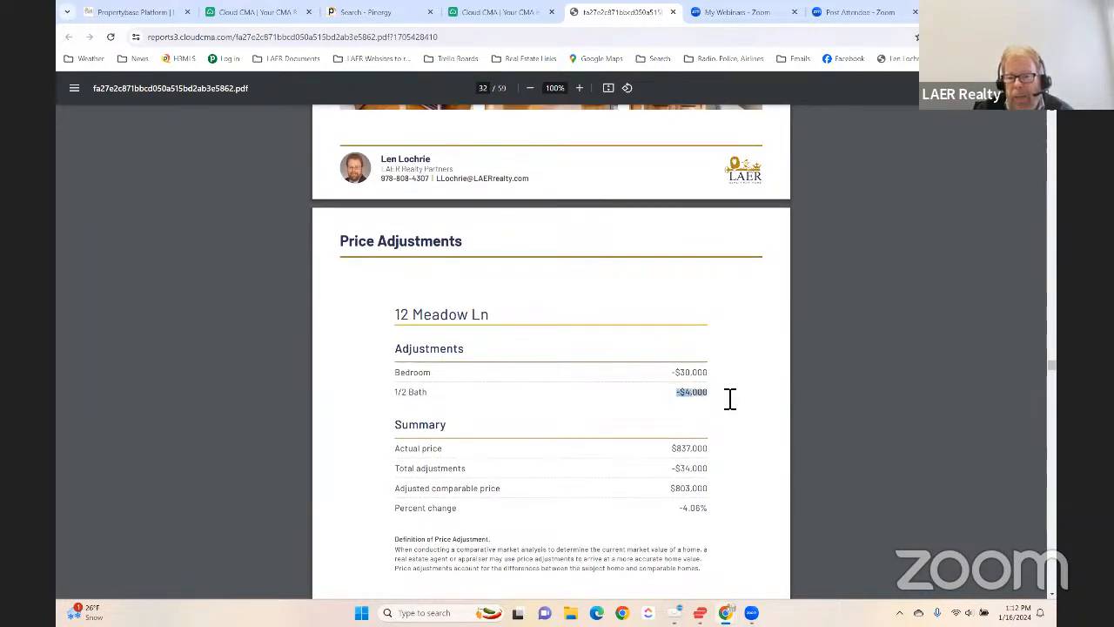
left_click(726, 400)
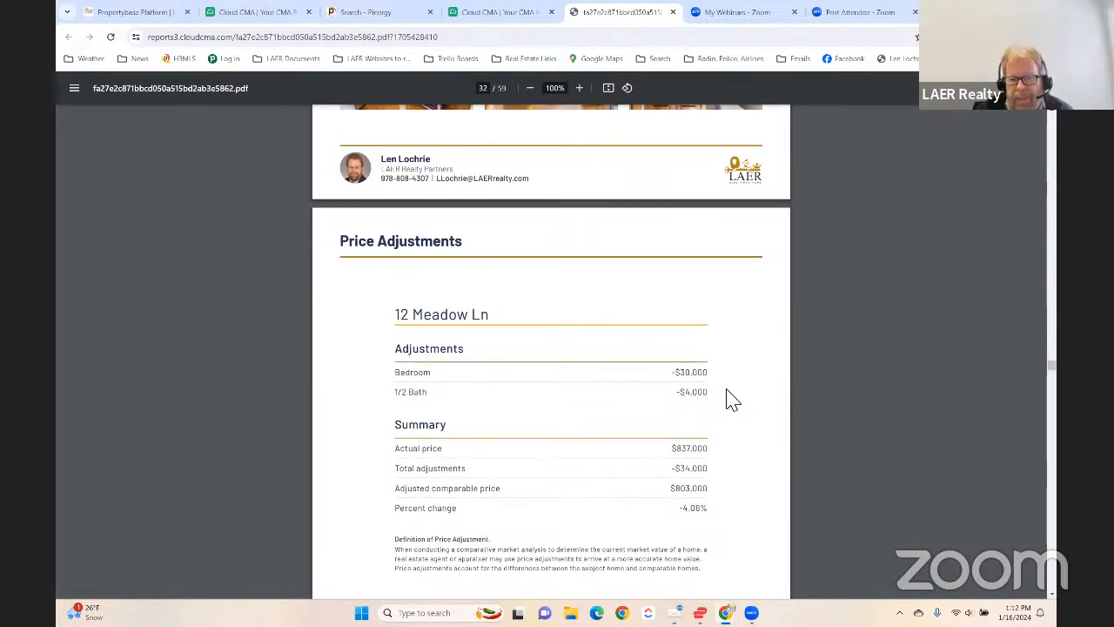
scroll(734, 394, "up", 1)
scroll(734, 395, "down", 1)
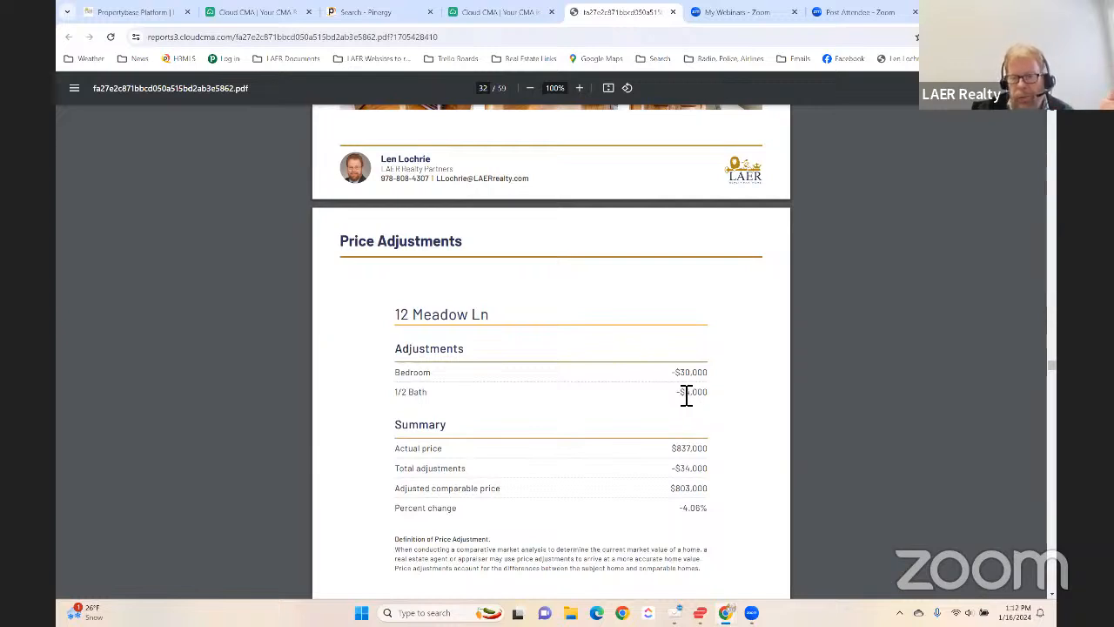
scroll(720, 428, "down", 1)
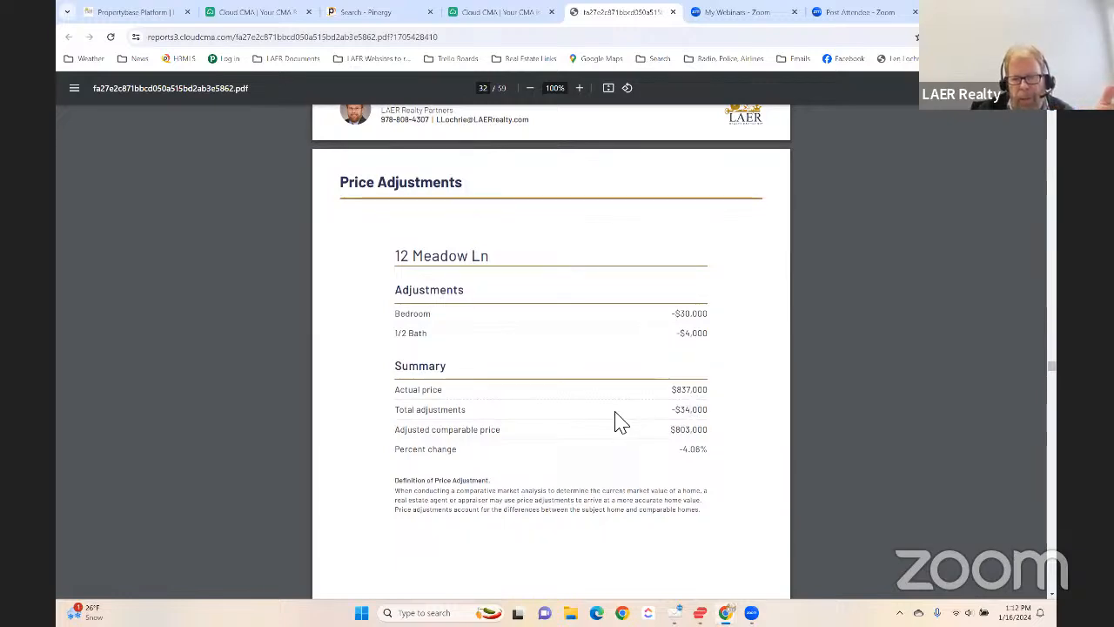
- Skim through the pending comparables' details and photo pages, up to page 41 of the PDF
scroll(618, 422, "down", 2)
scroll(614, 425, "down", 10)
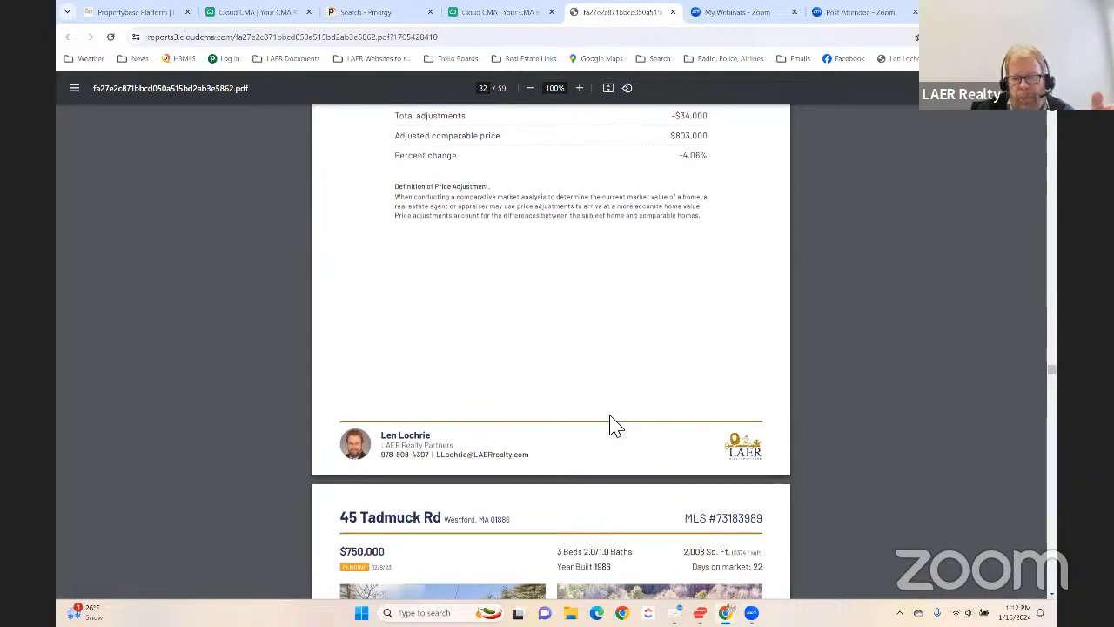
scroll(614, 424, "down", 15)
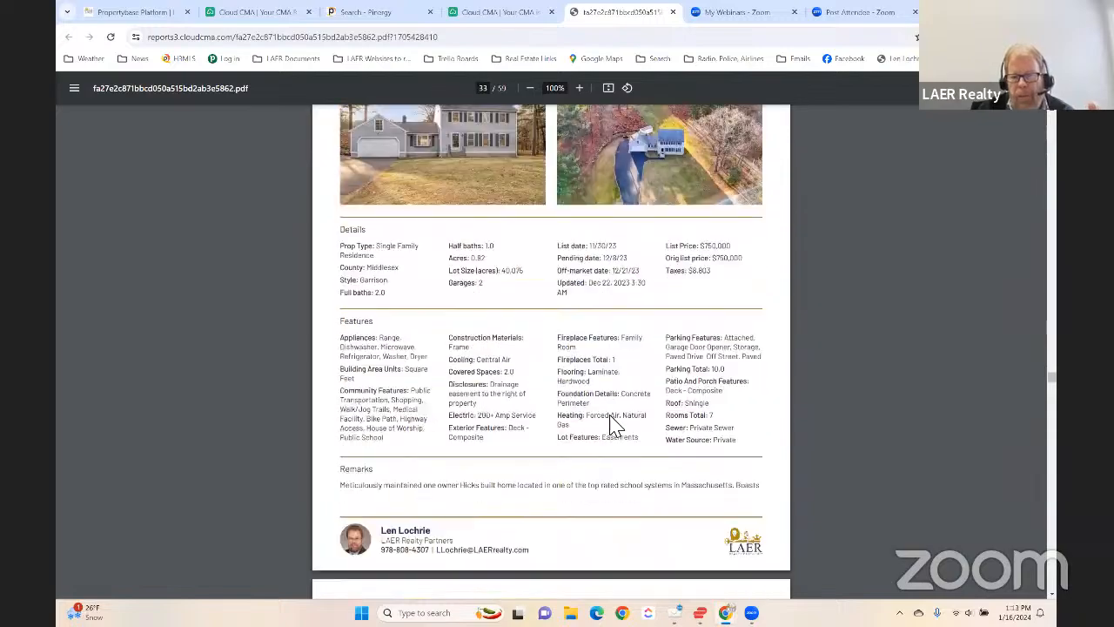
scroll(614, 425, "down", 15)
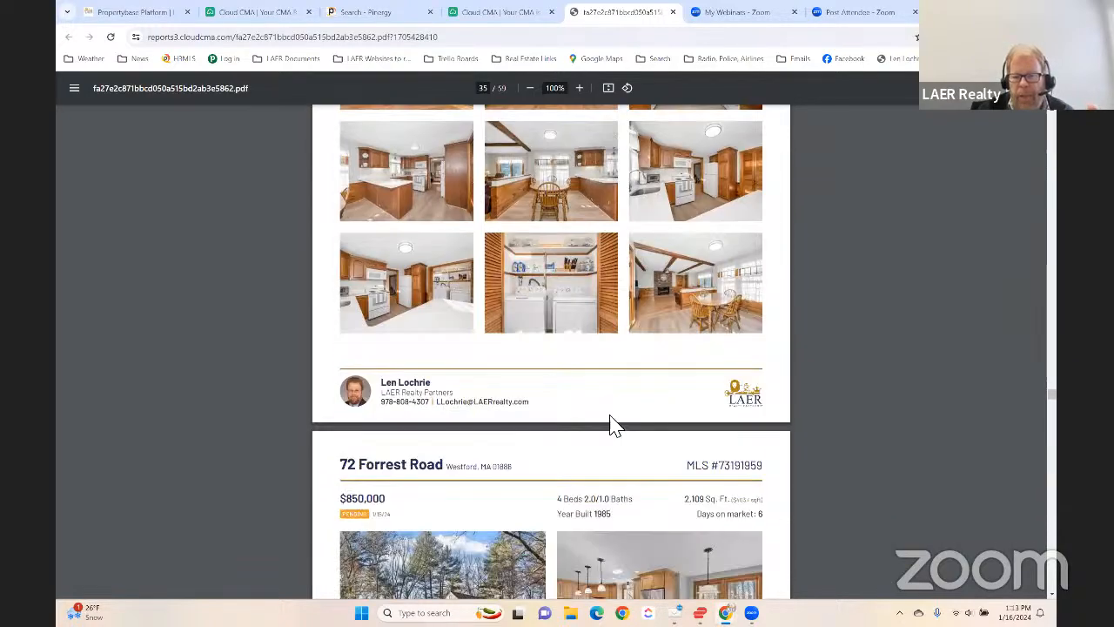
scroll(614, 425, "down", 20)
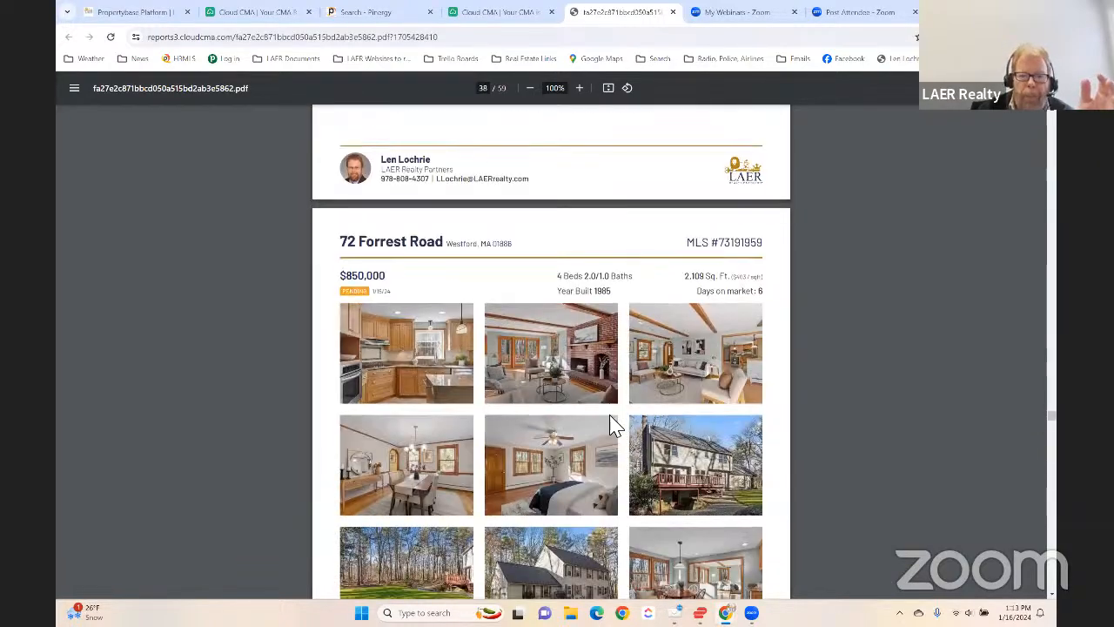
scroll(614, 425, "down", 20)
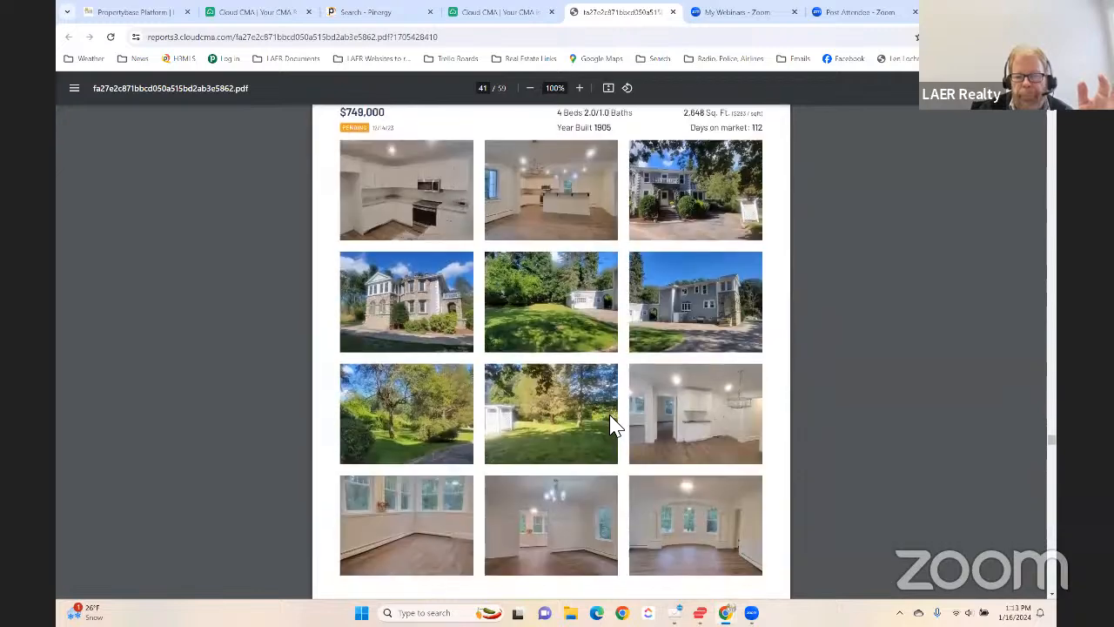
- Skim through the active comparables' features, remarks and photo pages, up to page 50 of the PDF
scroll(614, 425, "down", 20)
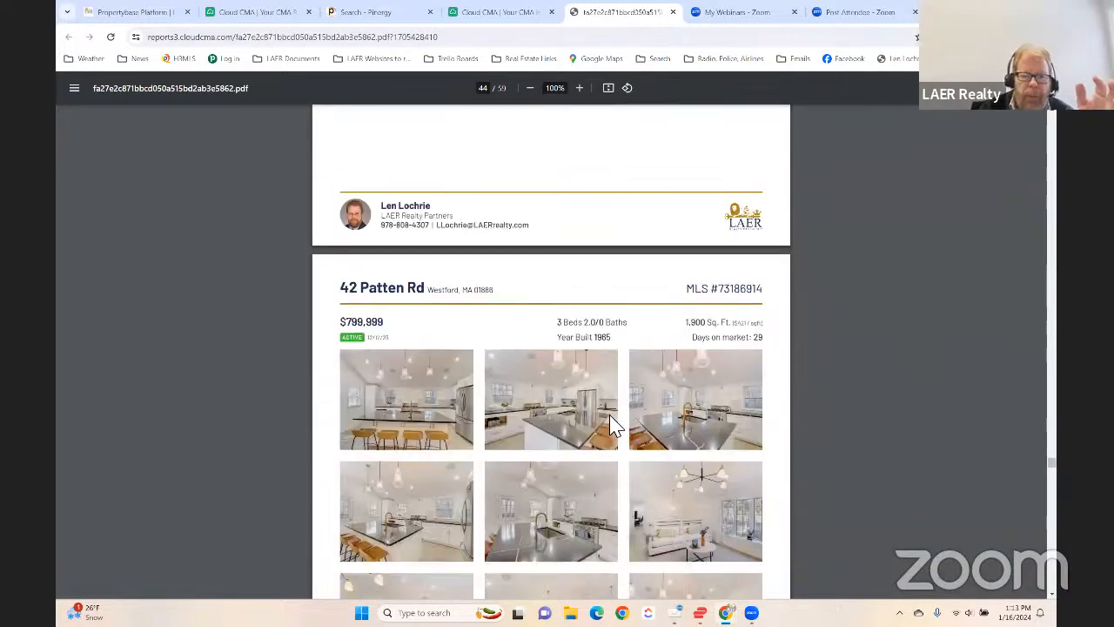
scroll(614, 425, "down", 20)
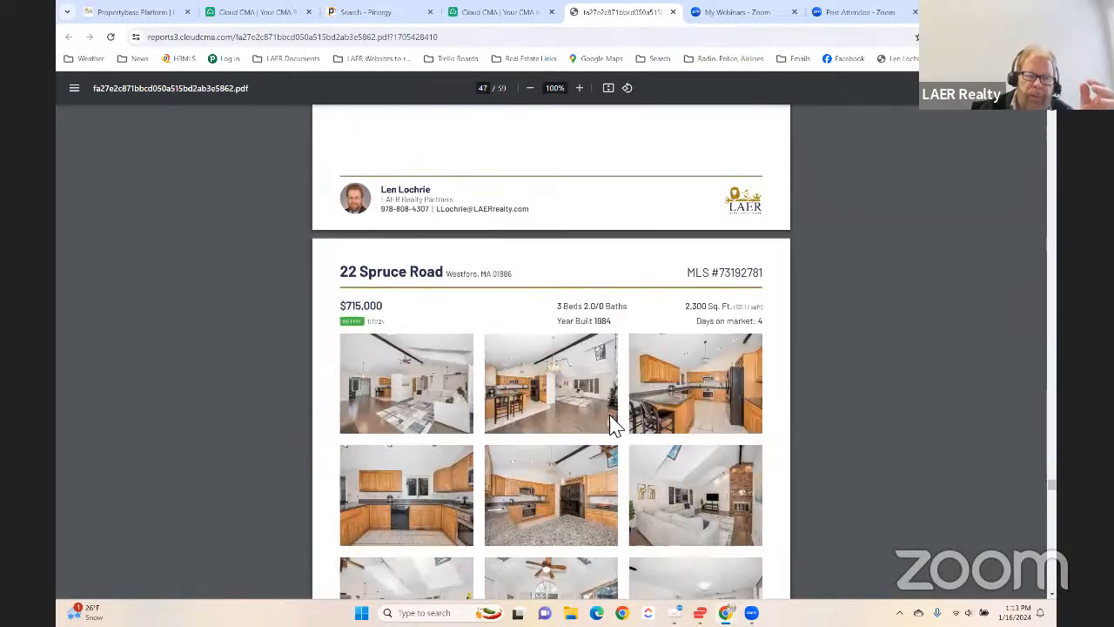
scroll(614, 424, "down", 20)
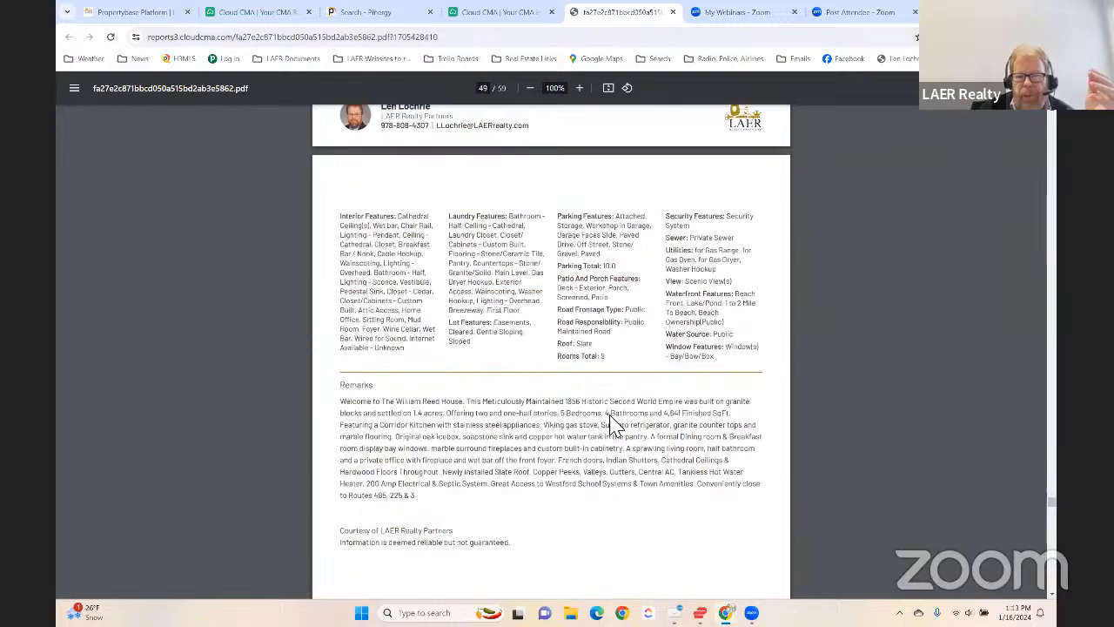
scroll(614, 425, "down", 20)
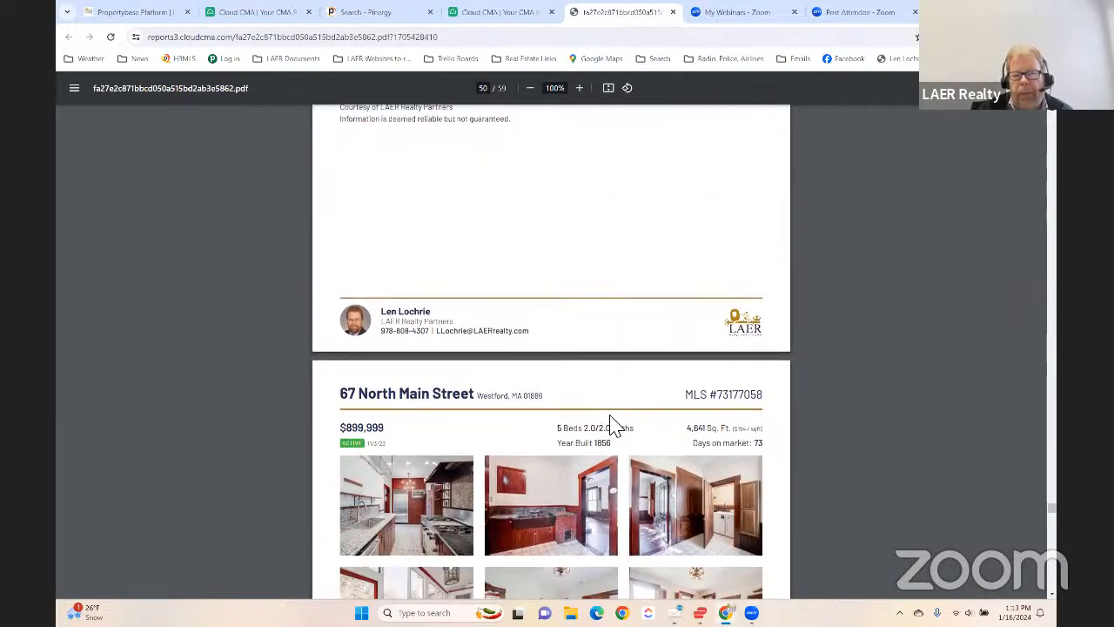
- Review the Comparable Property Statistics page for the sold, pending and active listings
scroll(615, 426, "down", 8)
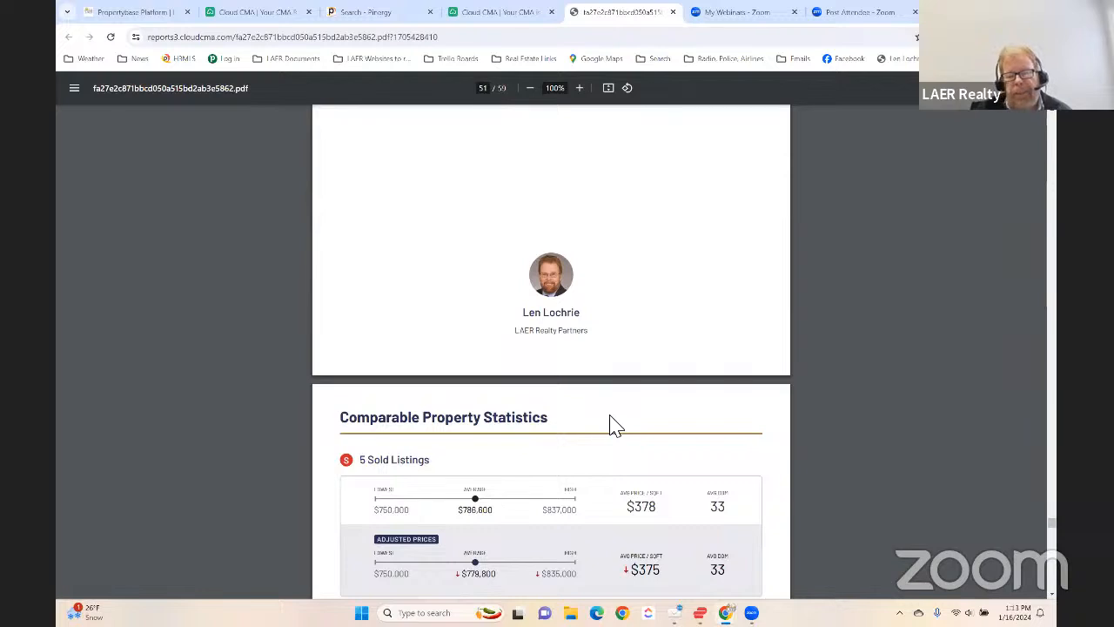
scroll(614, 424, "down", 6)
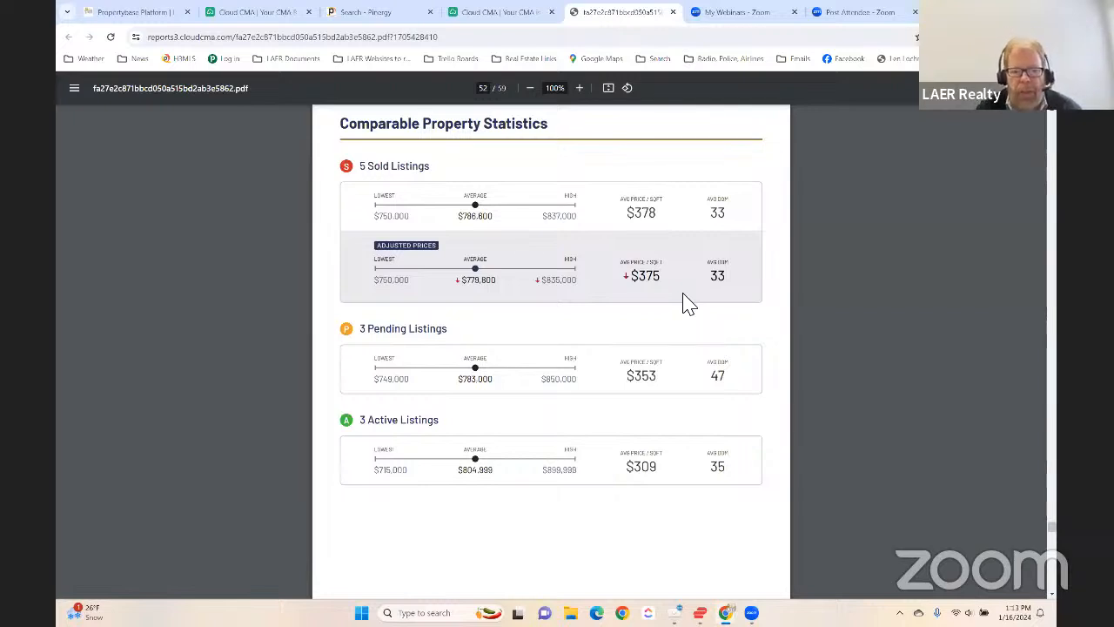
scroll(684, 309, "down", 3)
scroll(635, 370, "down", 1)
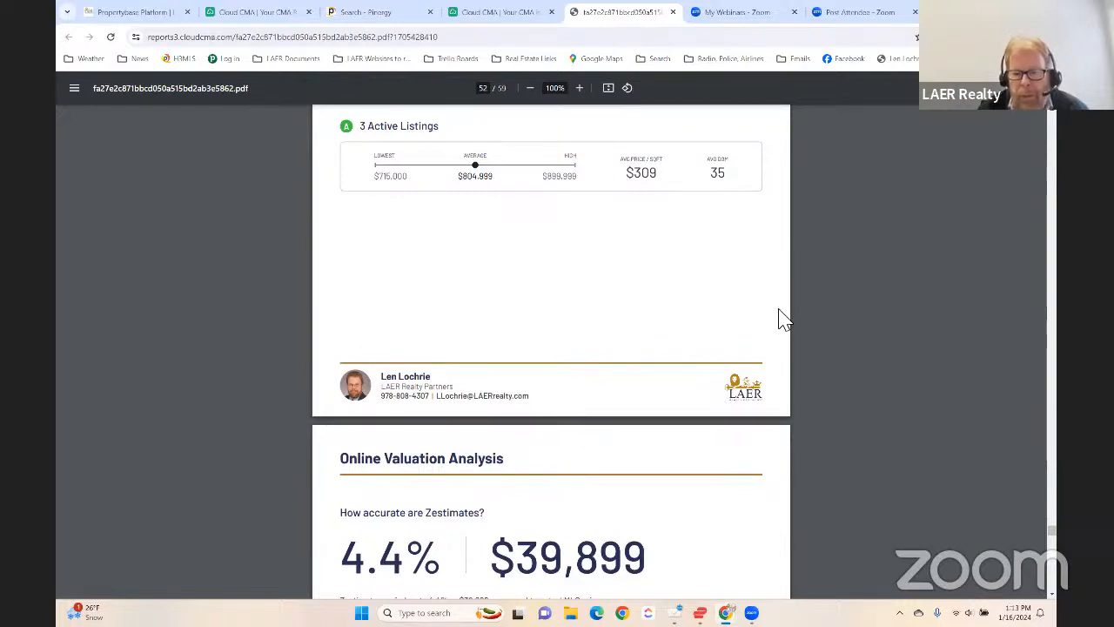
- Examine the Online Valuation Analysis page, comparing Zestimates with the MLS prices of the sold, pending and active listings
scroll(809, 319, "down", 3)
scroll(833, 323, "down", 3)
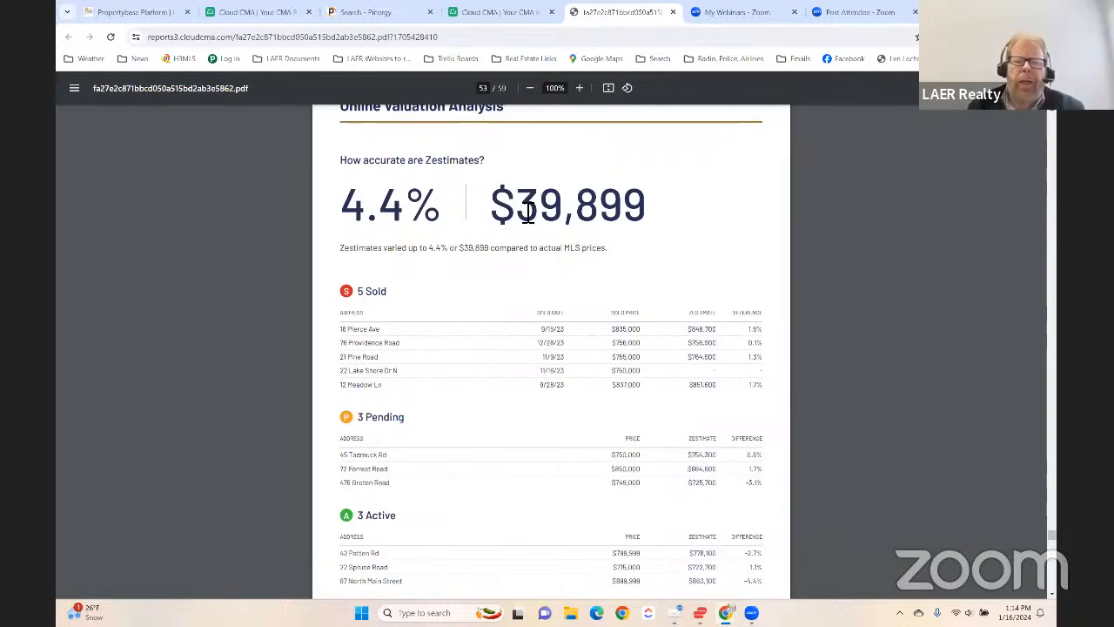
left_click_drag(526, 214, 757, 211)
left_click(702, 232)
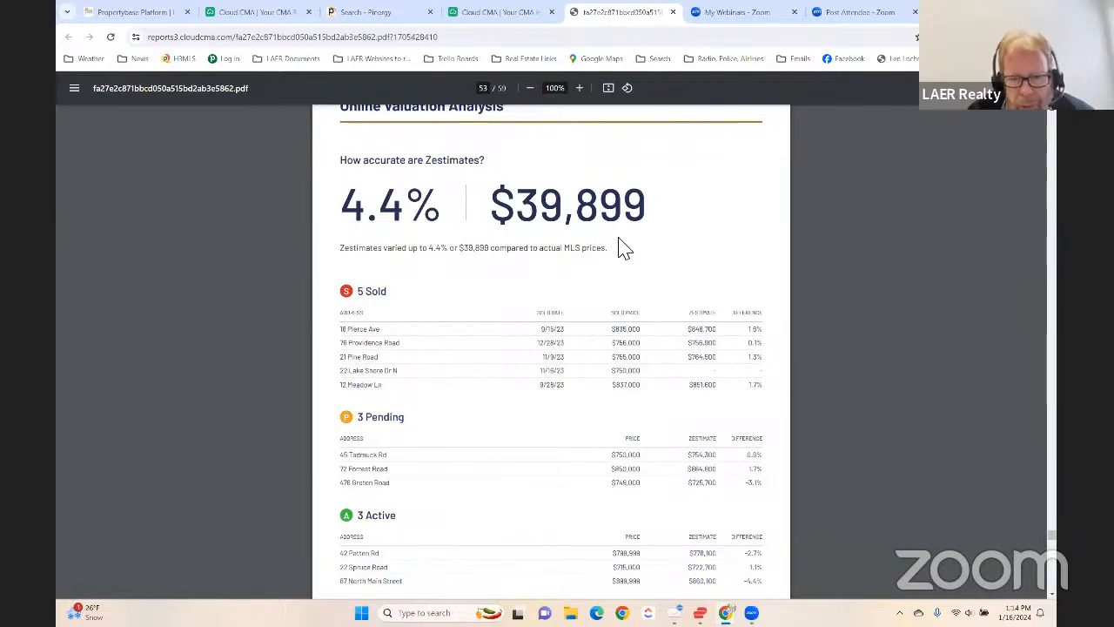
scroll(465, 261, "up", 1)
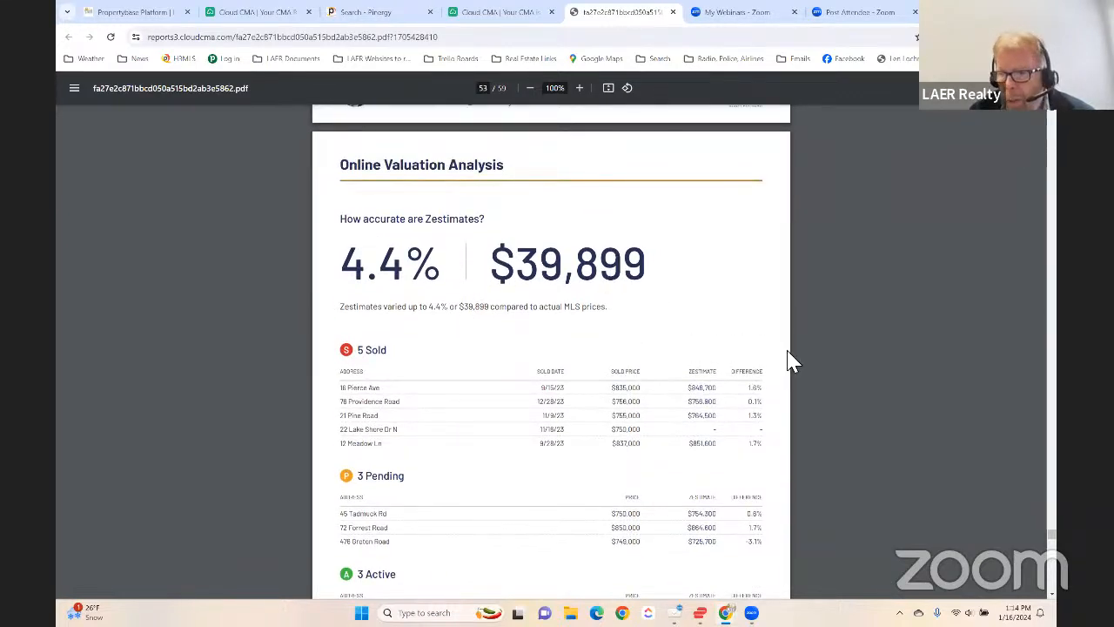
scroll(761, 335, "down", 1)
scroll(763, 335, "down", 1)
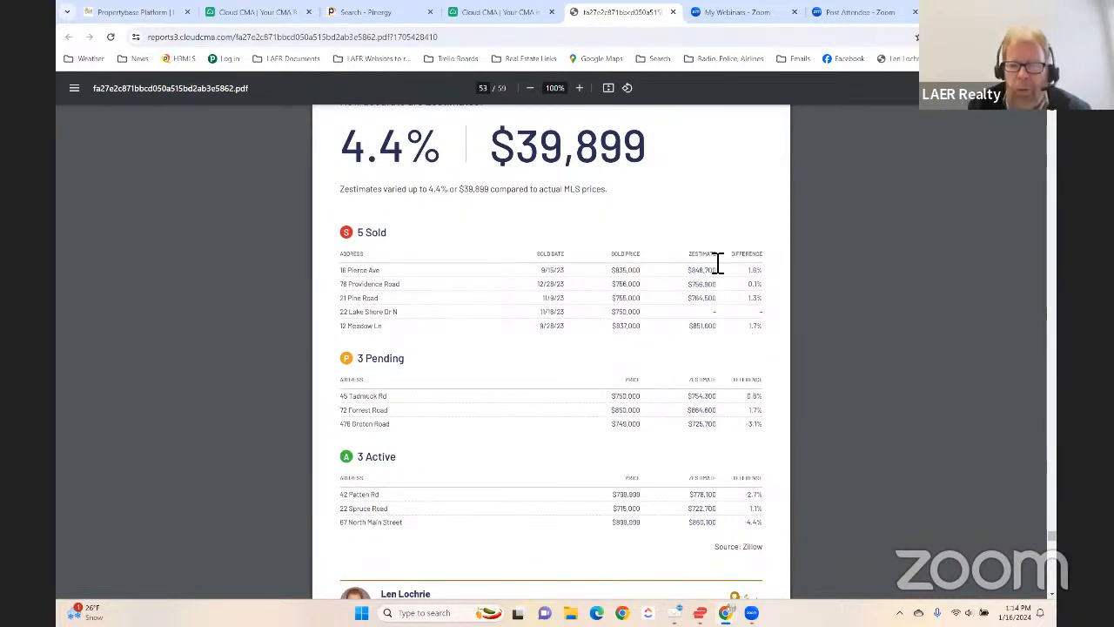
scroll(688, 279, "down", 2)
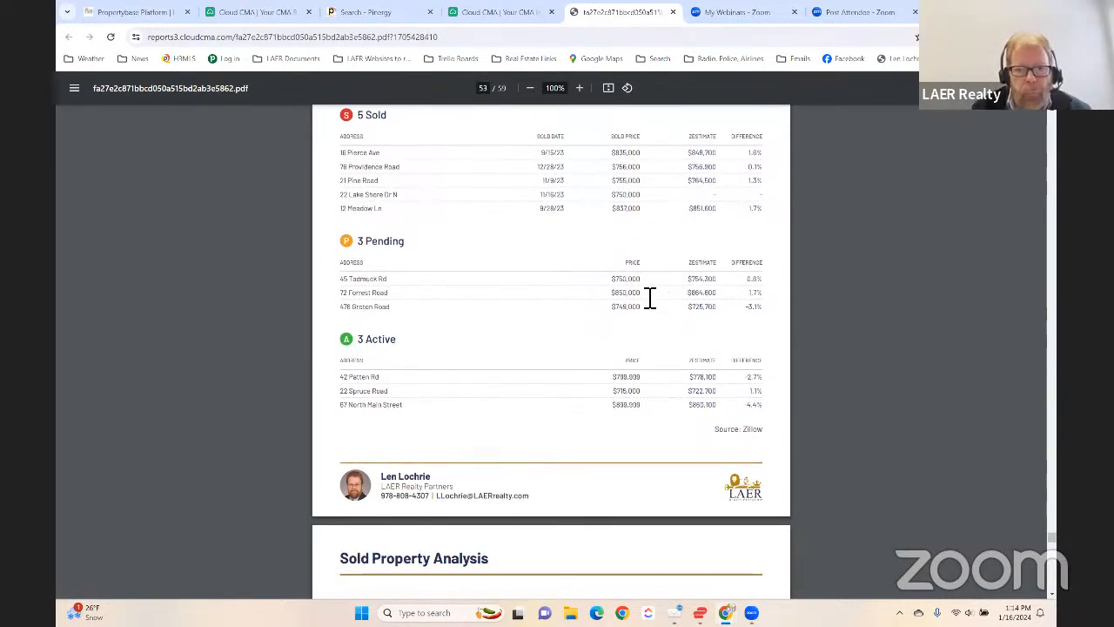
scroll(642, 298, "up", 1)
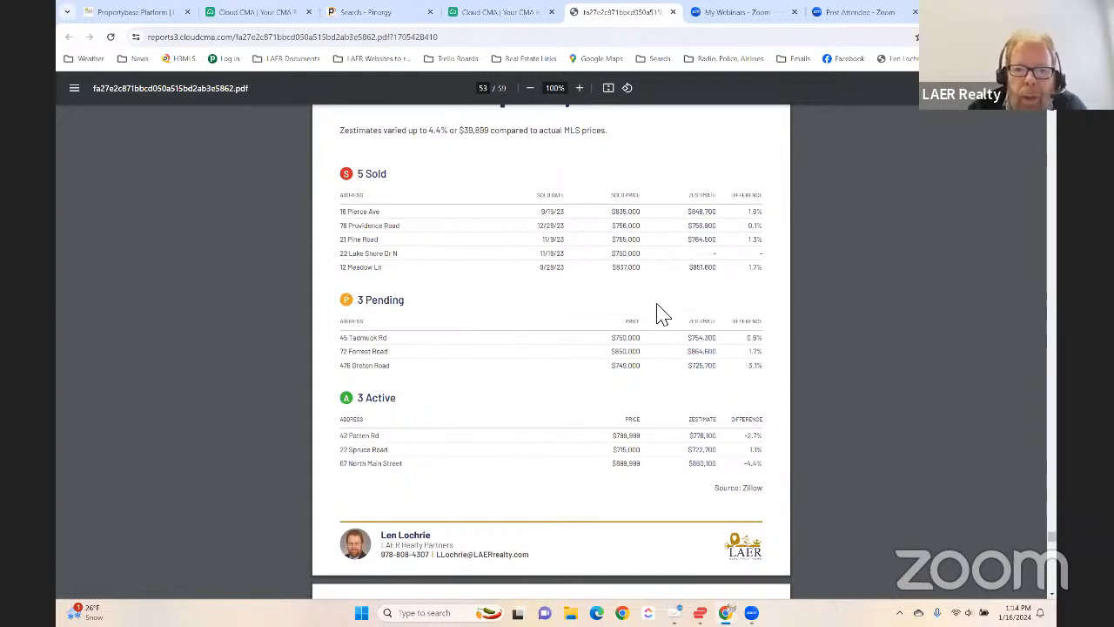
- Review the Sold Property Analysis averages and the Suggested List Price page with its comparable averages per status
scroll(643, 306, "down", 3)
scroll(644, 307, "down", 3)
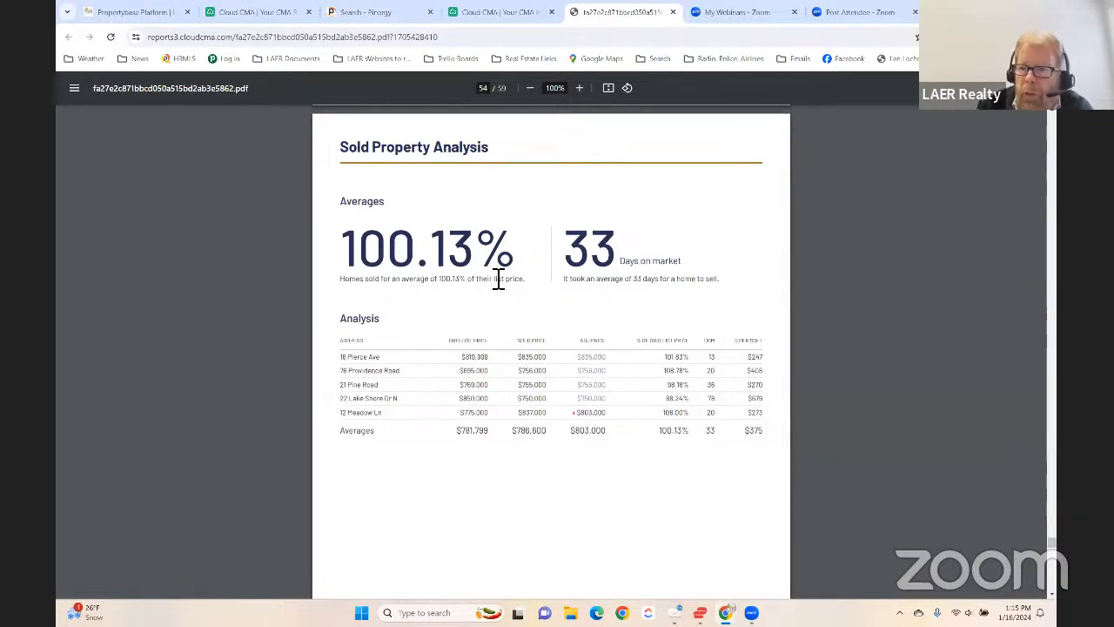
scroll(512, 293, "down", 6)
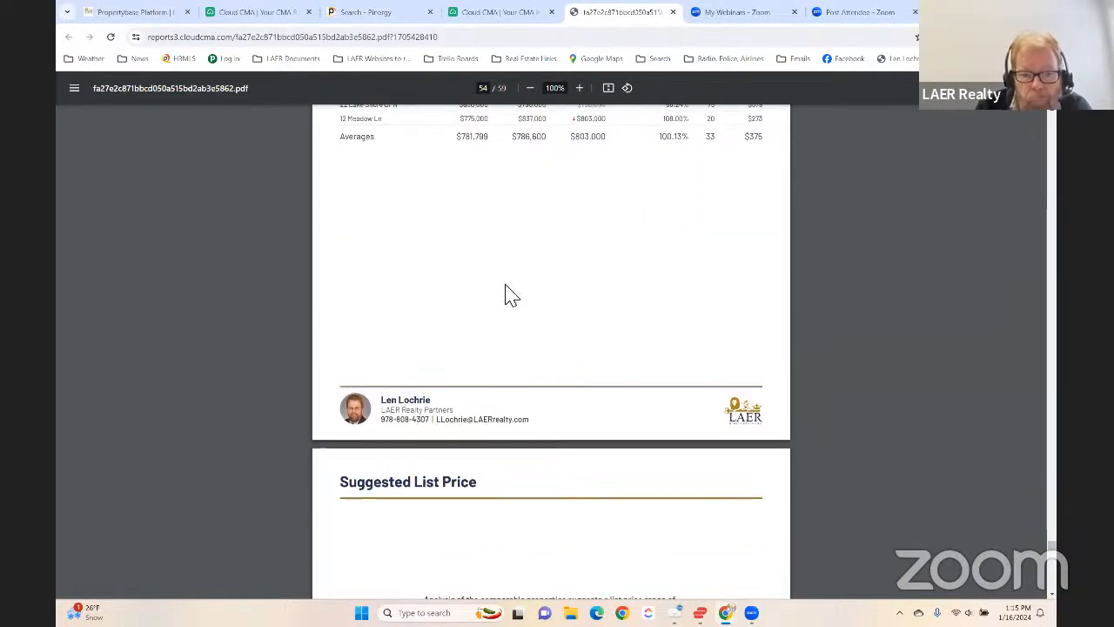
scroll(470, 339, "down", 2)
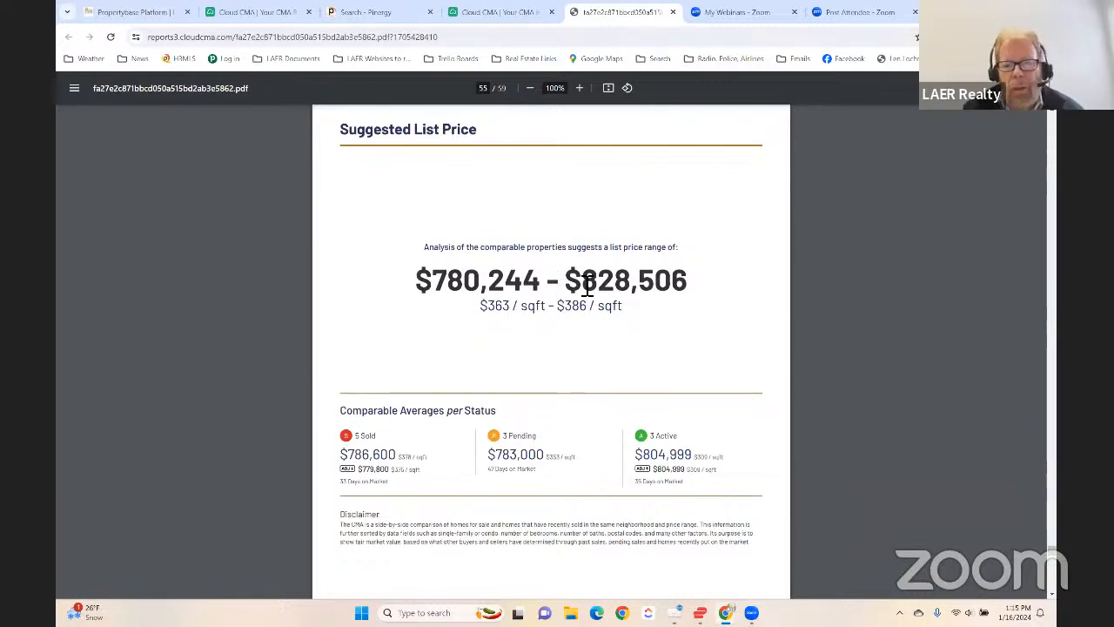
scroll(633, 273, "down", 1)
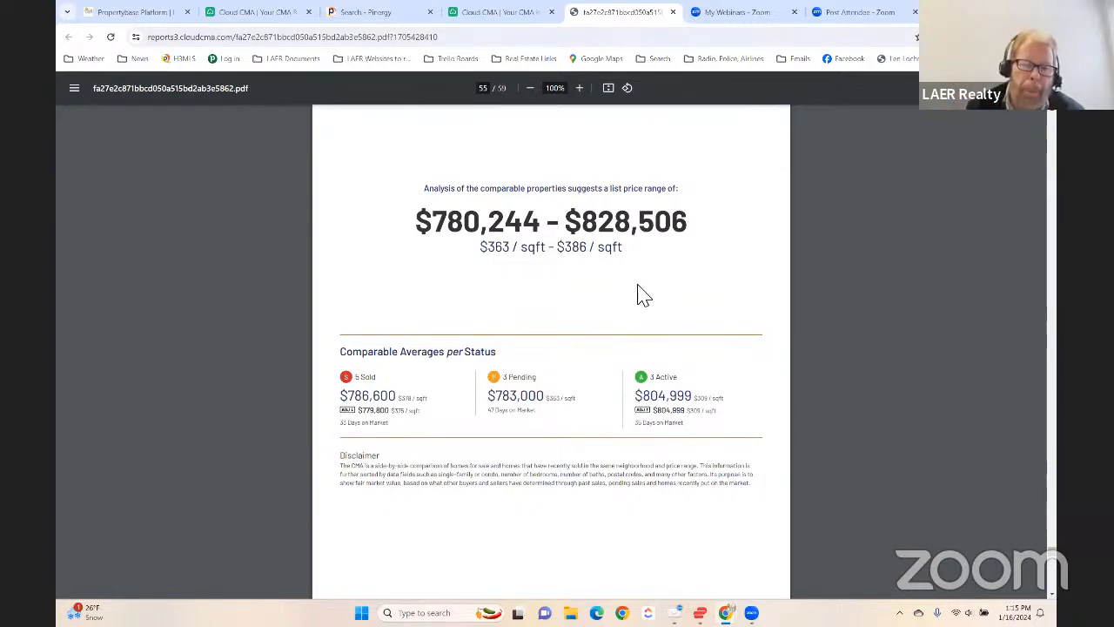
- Review the Sellers Net Sheet that follows the suggested list price range, from the selling expenses to the net to seller
scroll(557, 315, "down", 3)
scroll(592, 331, "up", 3)
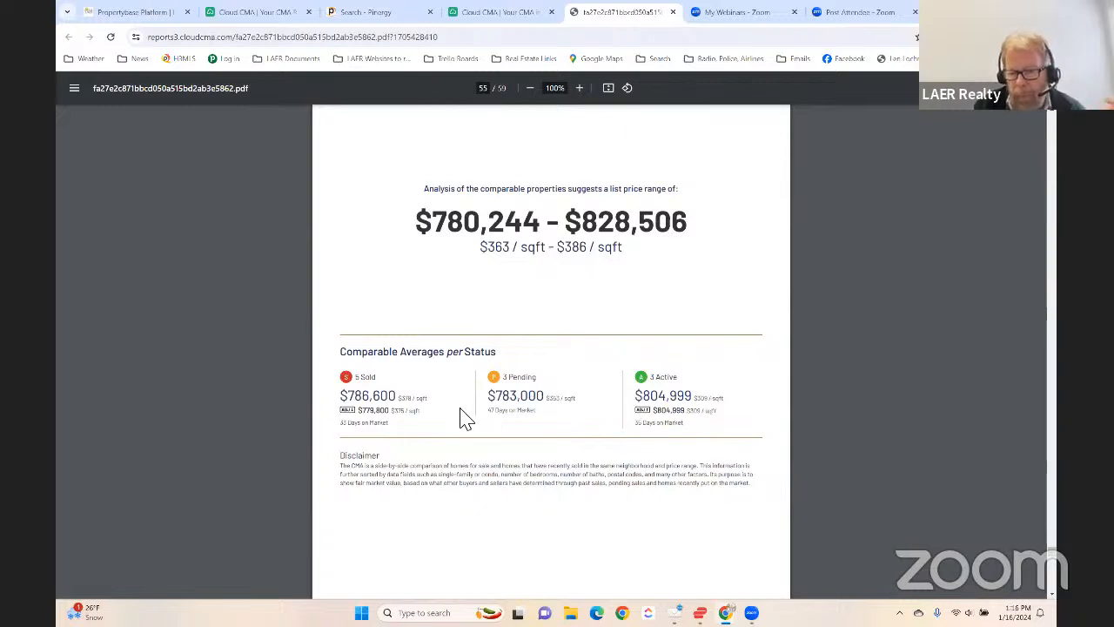
scroll(465, 419, "down", 6)
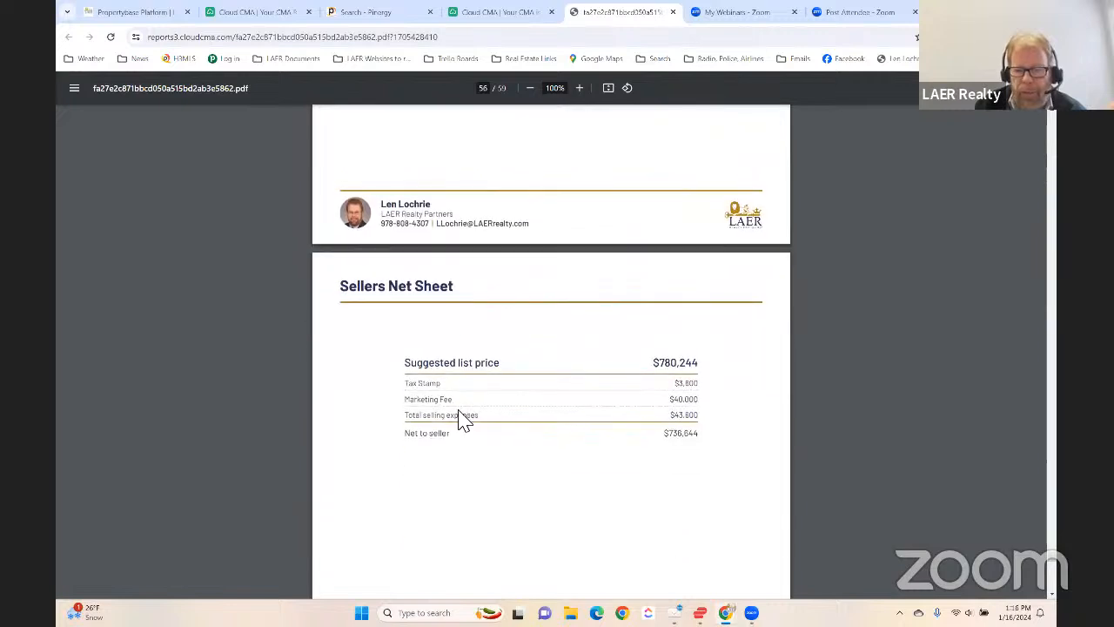
scroll(703, 296, "down", 2)
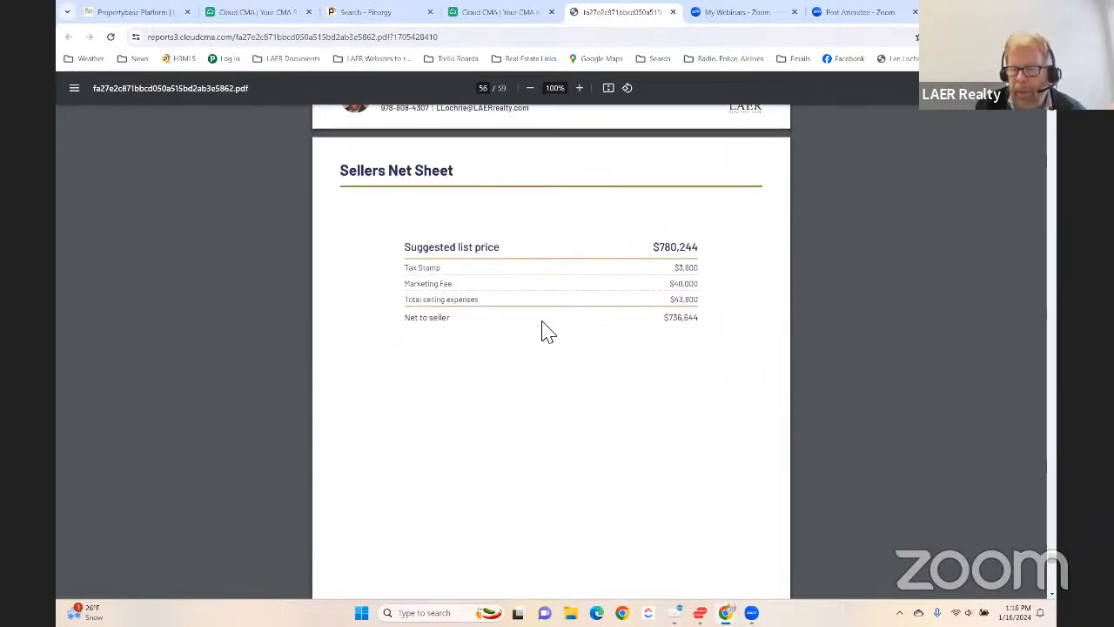
scroll(525, 364, "down", 1)
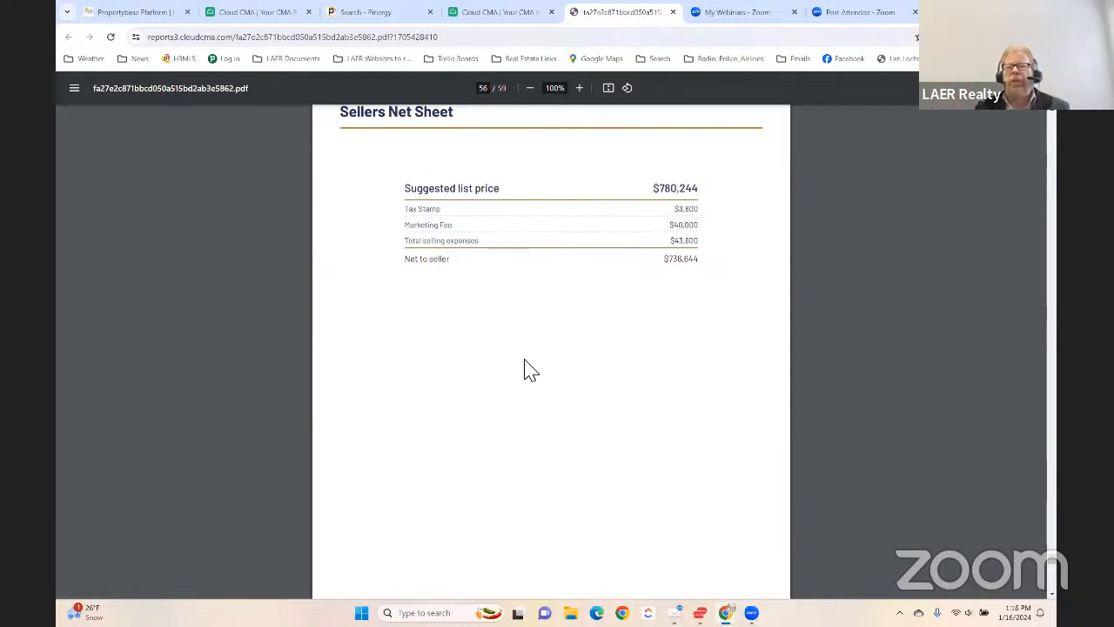
- Examine the Time To Sell page, enlarging the days-on-market chart and checking the table of closed, pending and active listings
scroll(532, 370, "down", 9)
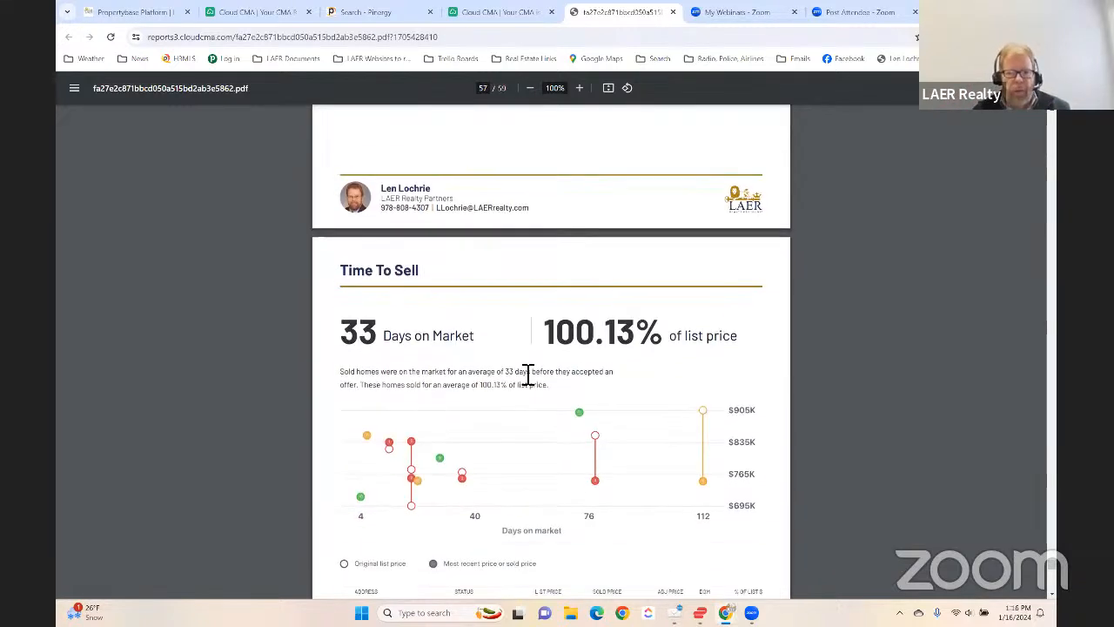
scroll(533, 370, "down", 3)
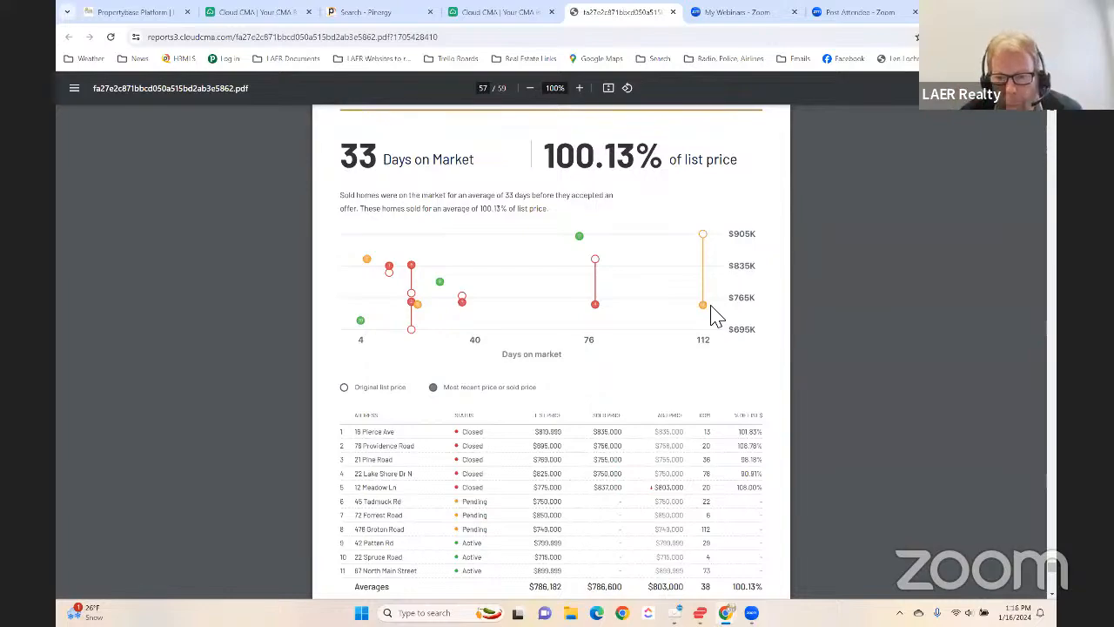
scroll(711, 315, "up", 5, "ctrl")
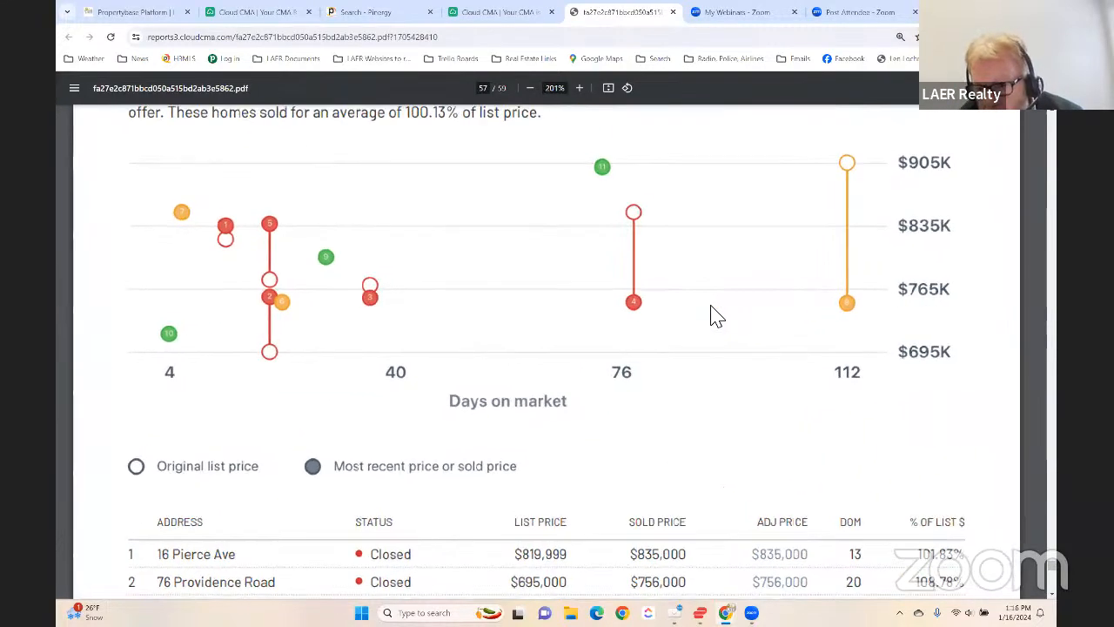
scroll(711, 315, "down", 3, "ctrl")
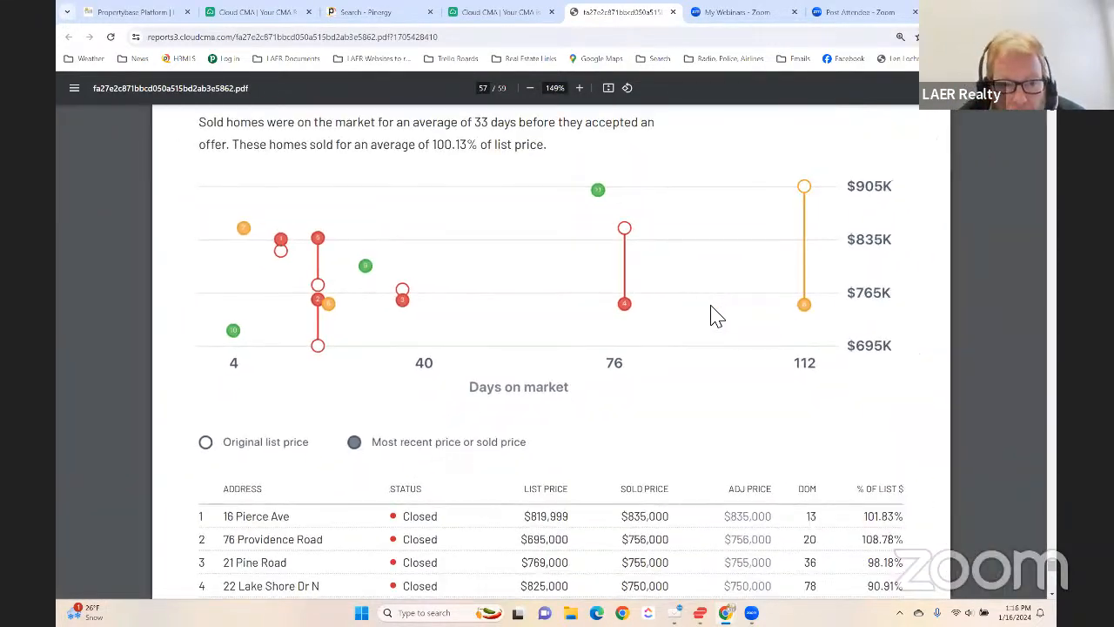
scroll(711, 315, "down", 3, "ctrl")
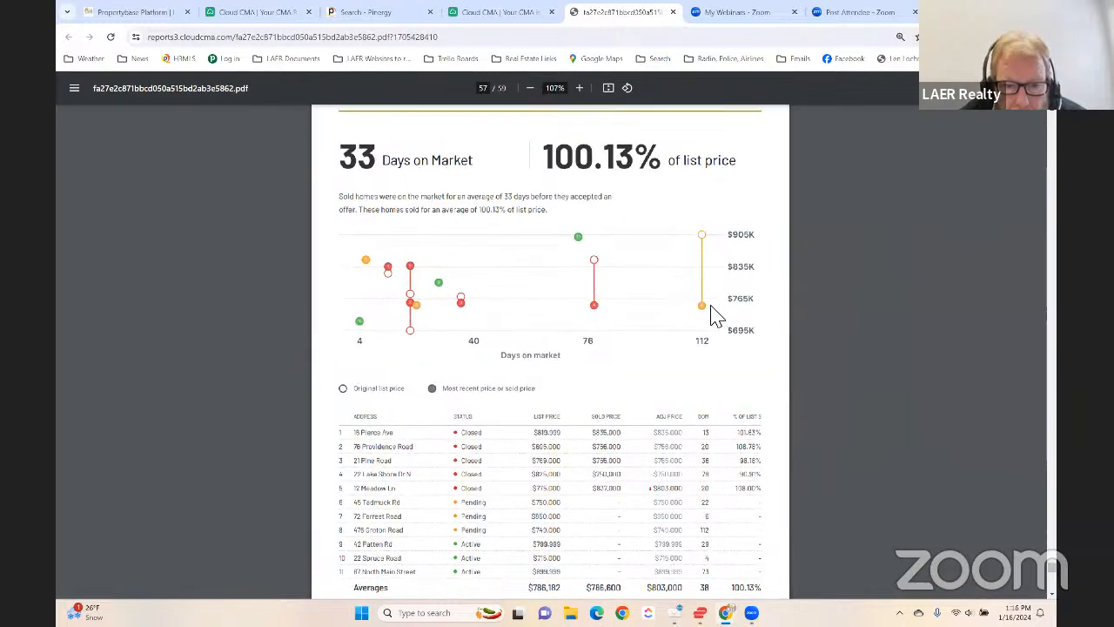
scroll(711, 316, "up", 1, "ctrl")
scroll(708, 316, "down", 2)
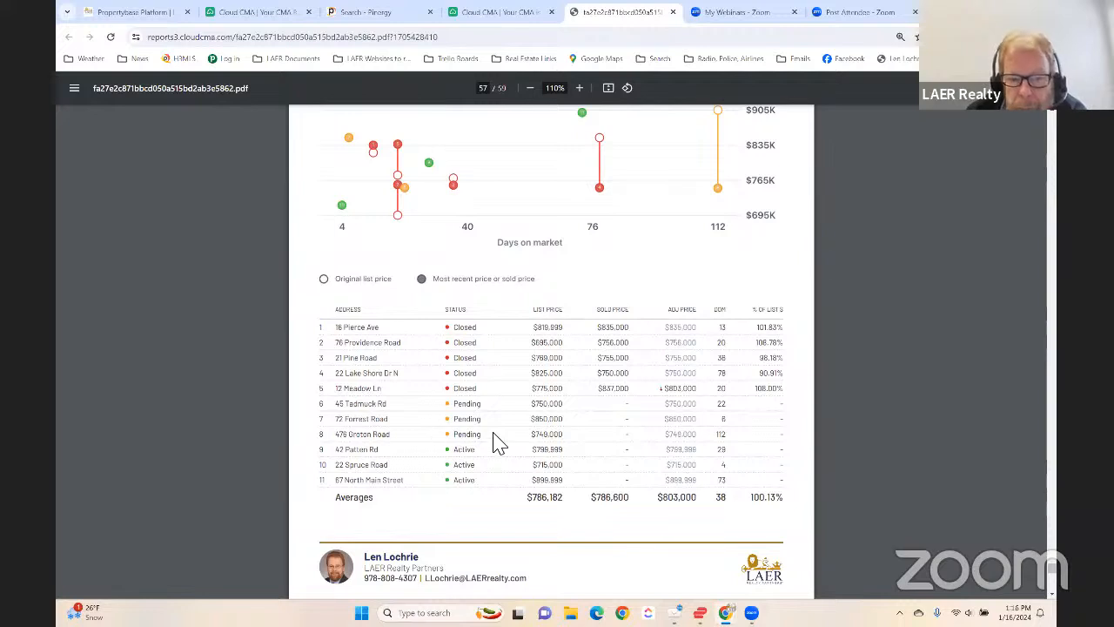
scroll(579, 439, "up", 3)
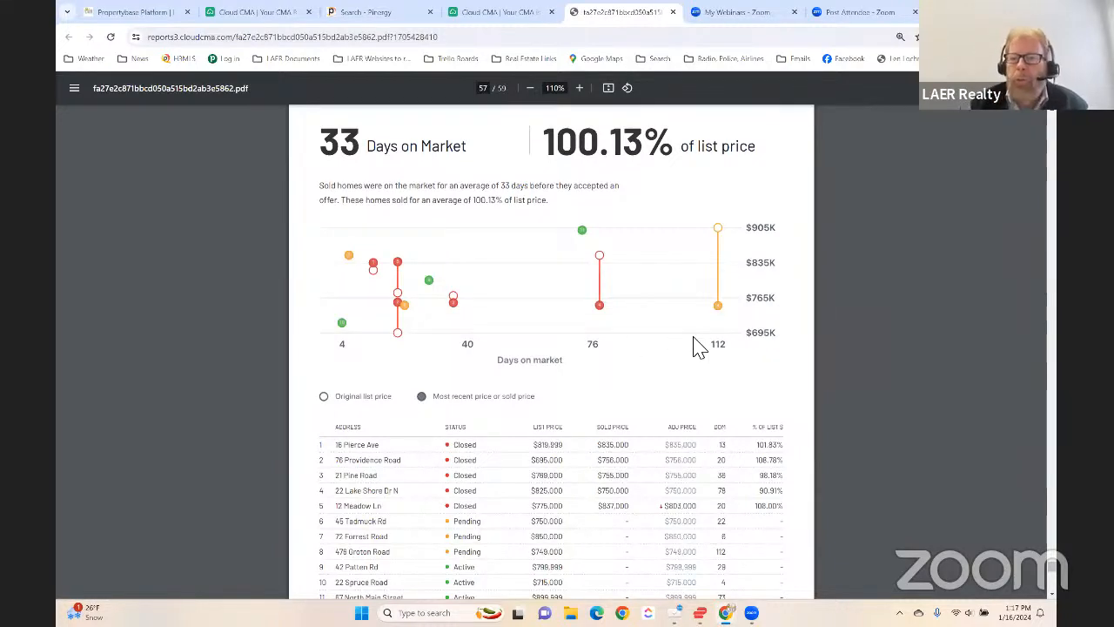
scroll(645, 374, "down", 3)
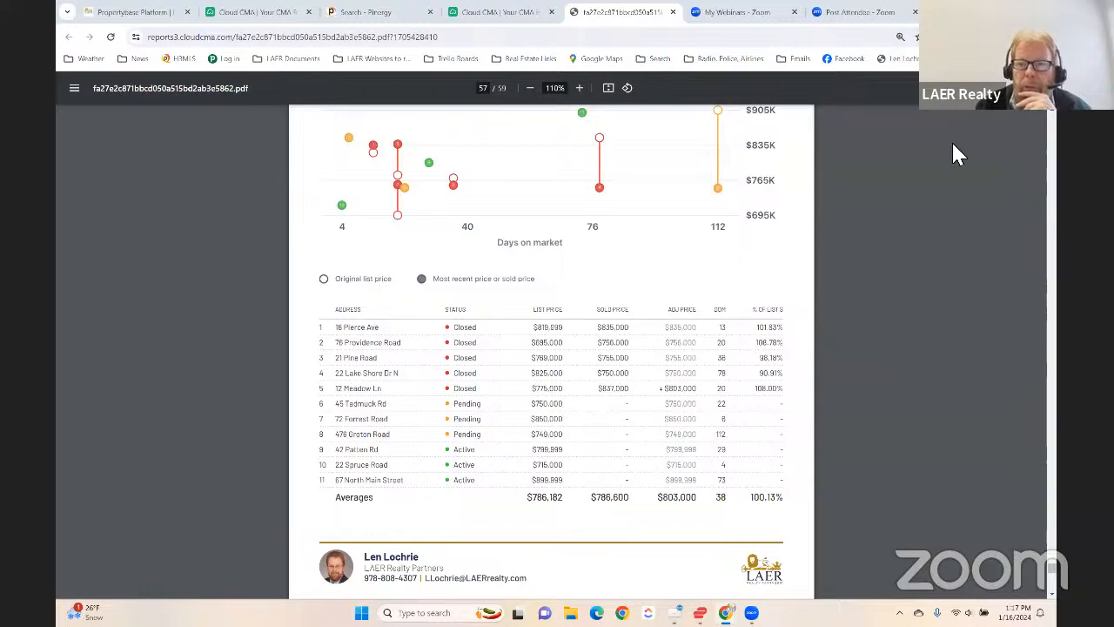
- Review the Average Price Per Sq Ft chart and table, and the closing Testimonials page
scroll(615, 348, "down", 10)
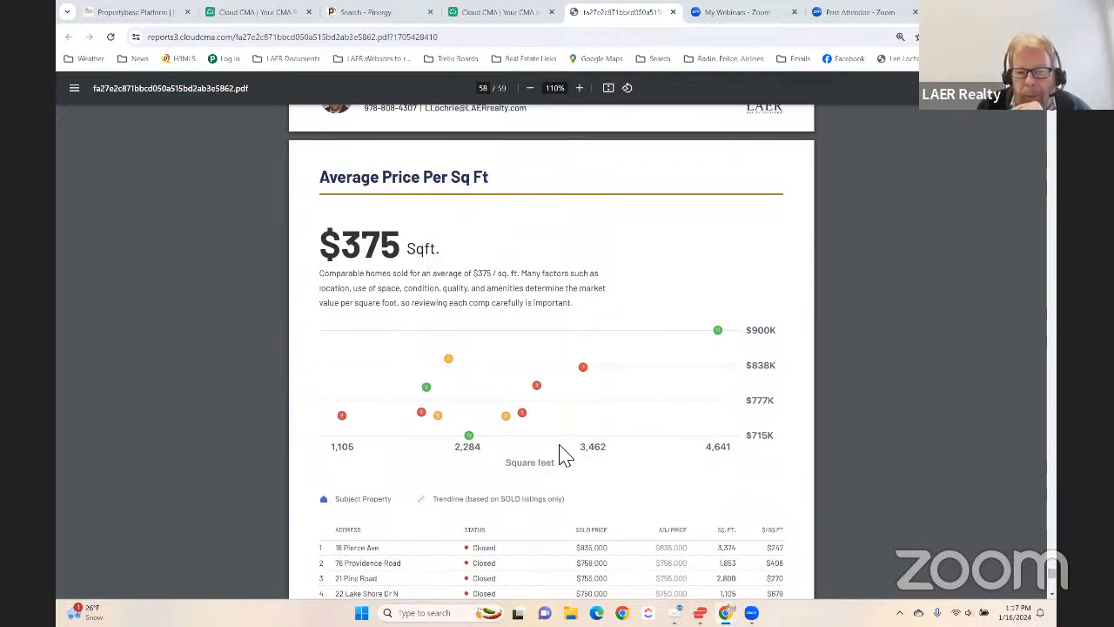
scroll(558, 434, "down", 2)
scroll(558, 433, "down", 7)
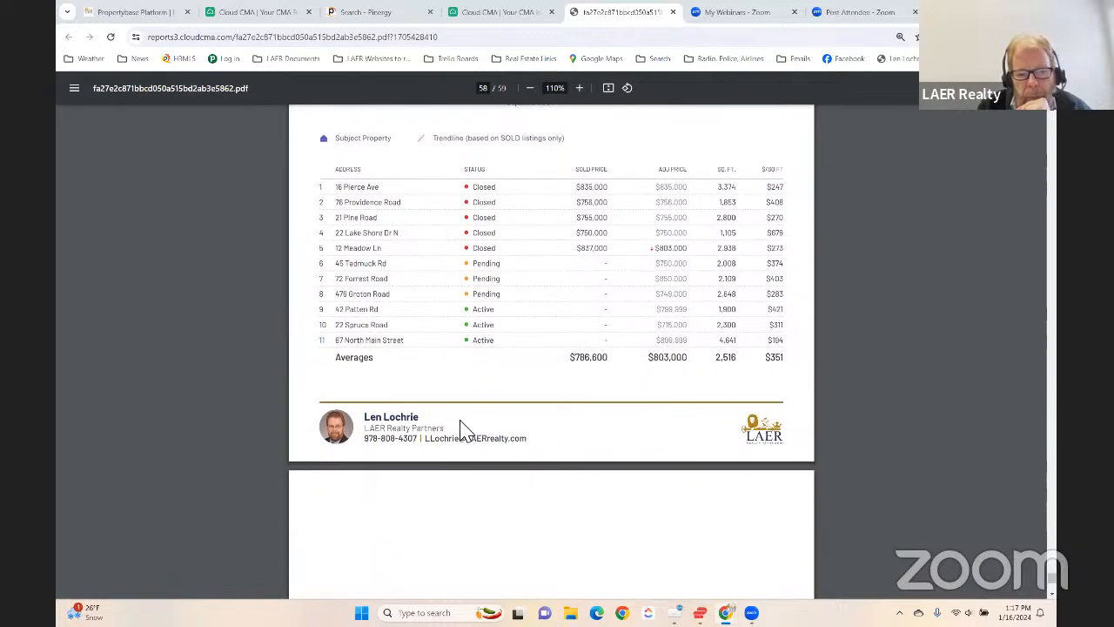
scroll(460, 425, "down", 1)
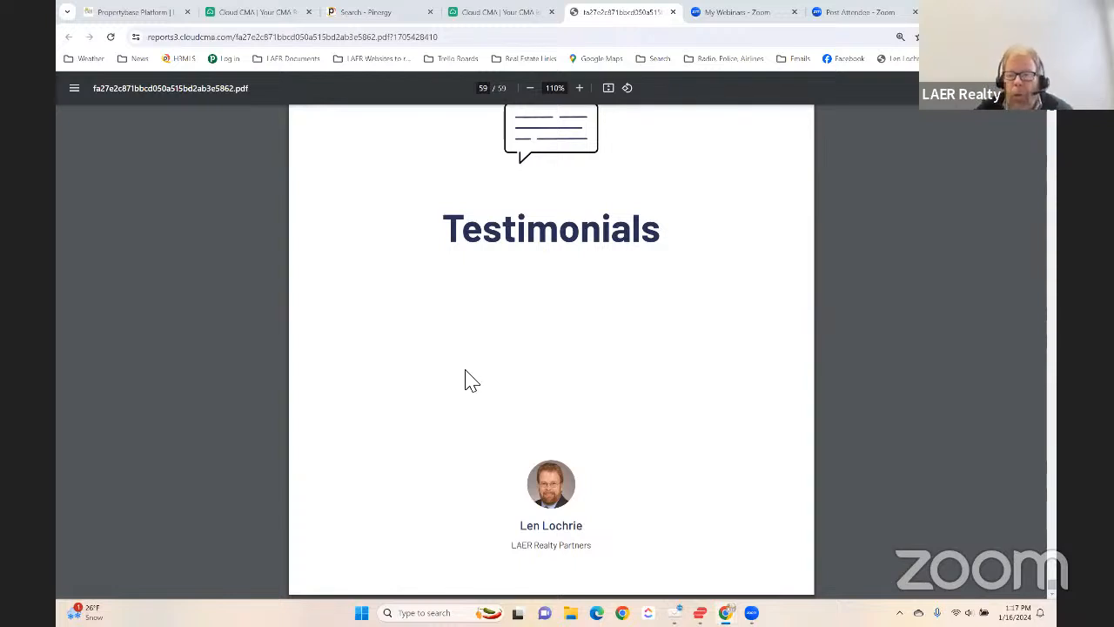
scroll(477, 391, "up", 2)
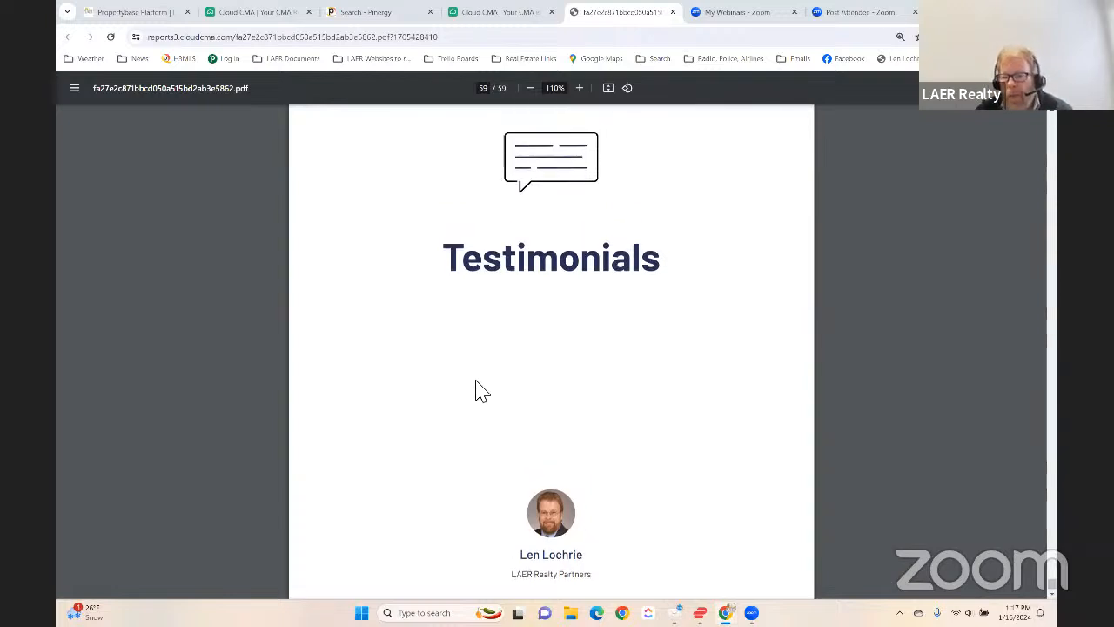
scroll(502, 374, "up", 2)
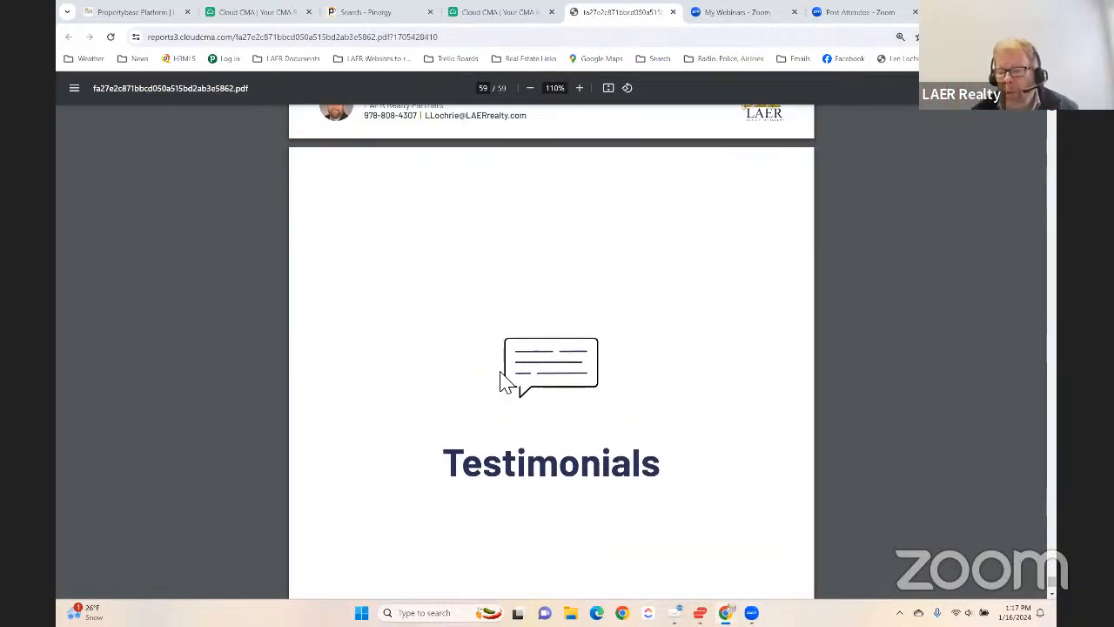
scroll(502, 383, "down", 2)
- Go back through the PDF to the Victorian active listing's photos, details and features on page 48
scroll(502, 383, "up", 20)
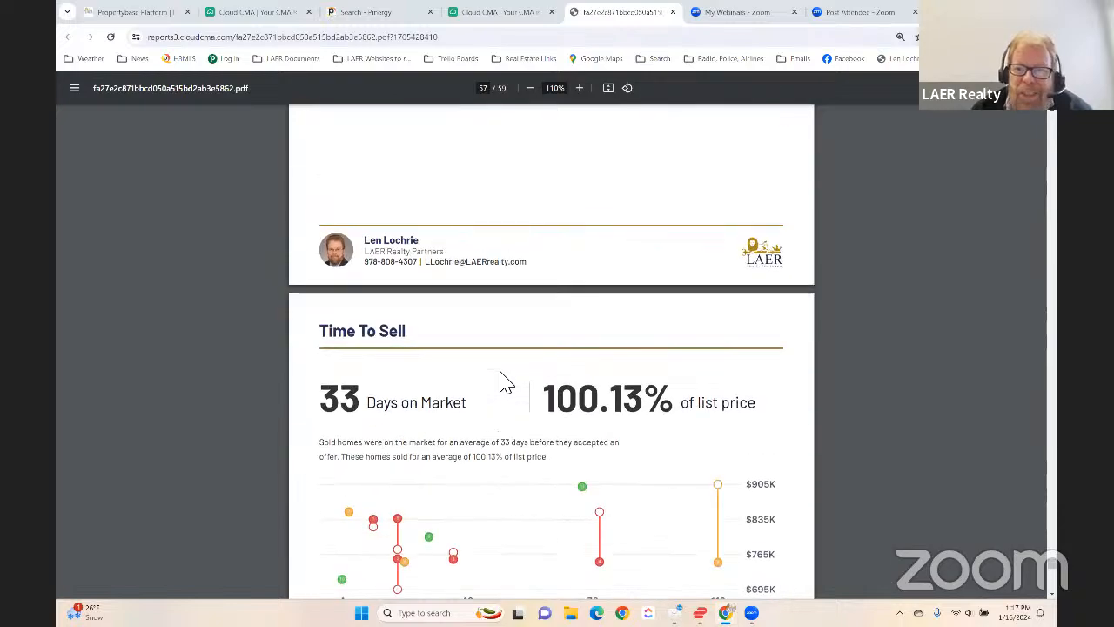
scroll(501, 383, "up", 20)
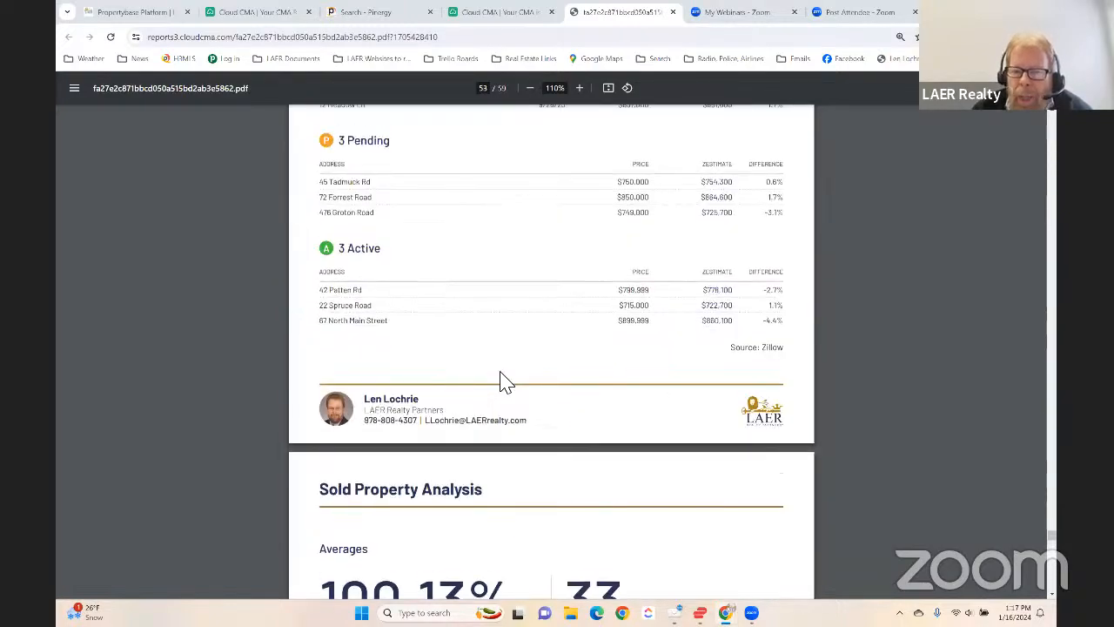
scroll(502, 383, "up", 20)
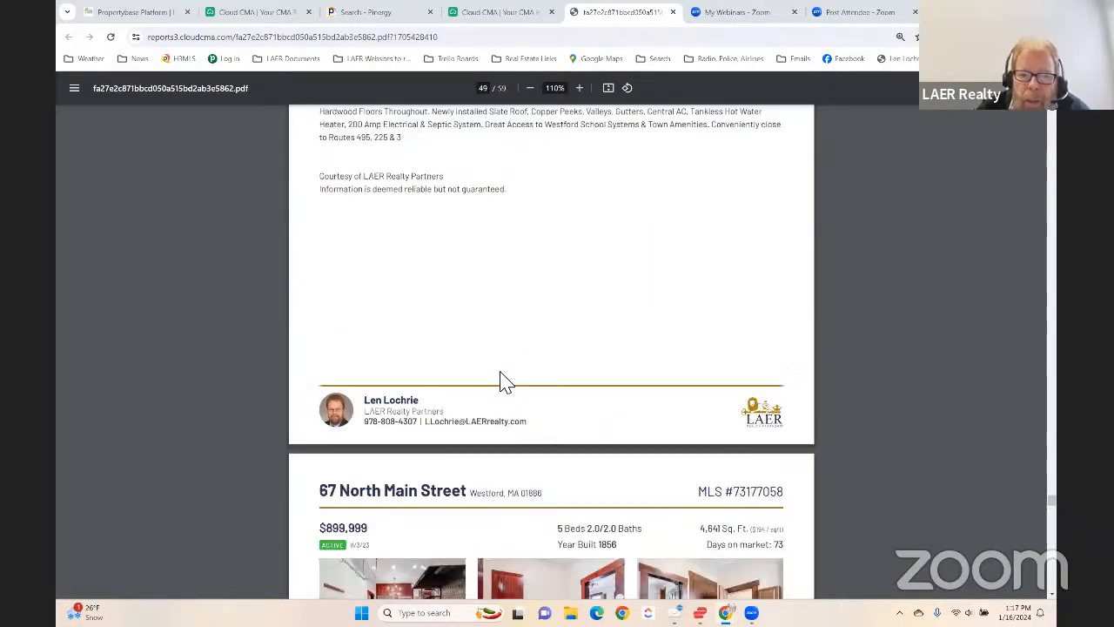
scroll(501, 383, "up", 9)
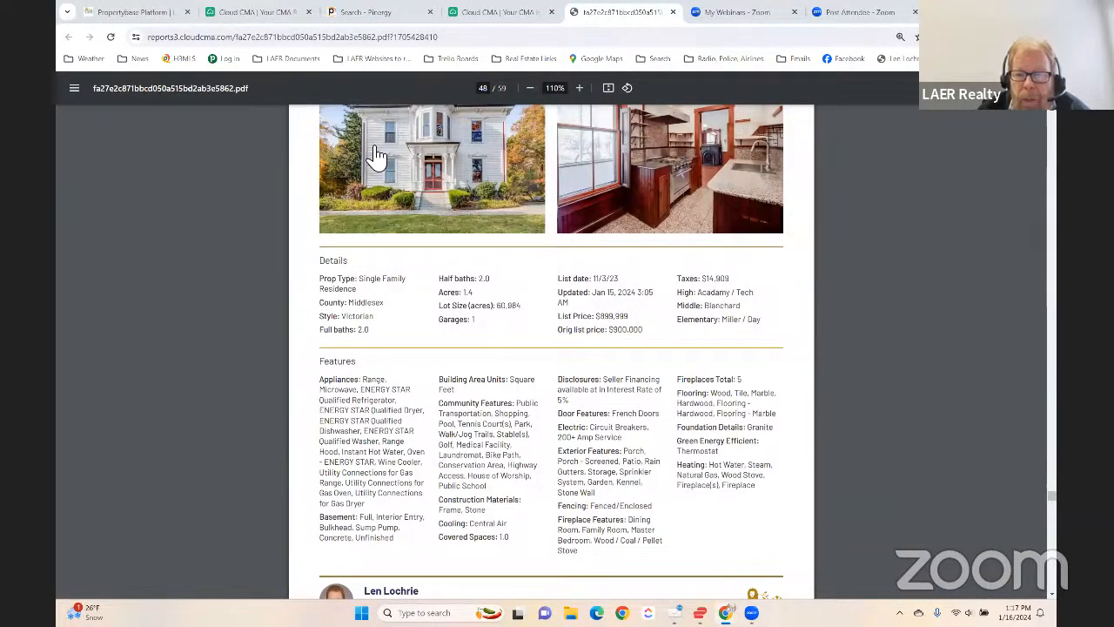
- Open the live version of the published CMA and look over its section tiles
left_click(511, 14)
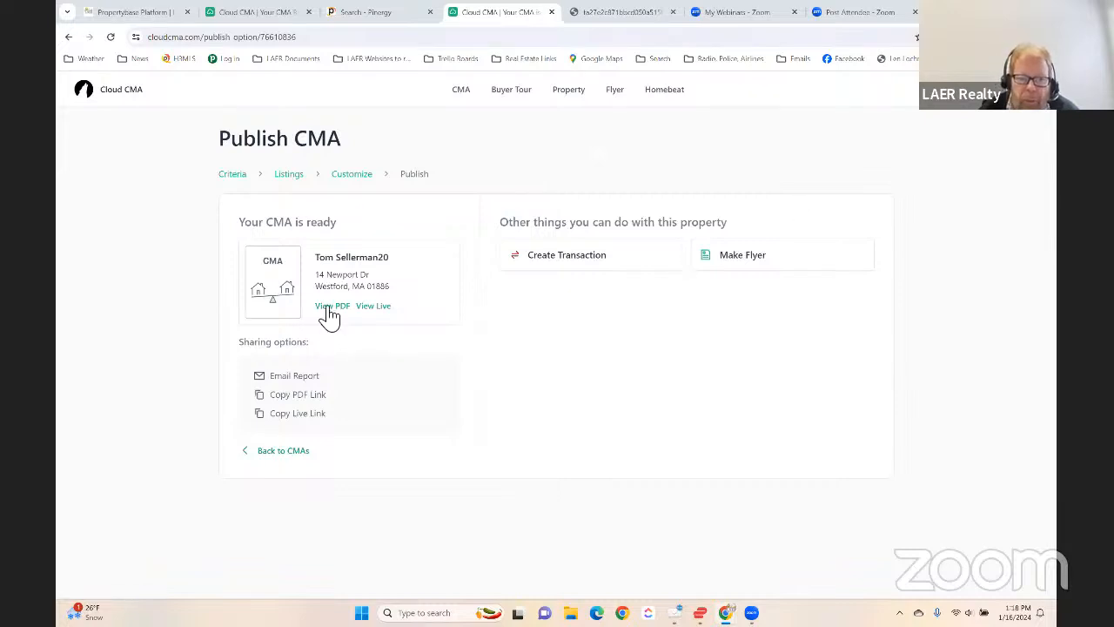
left_click(378, 306)
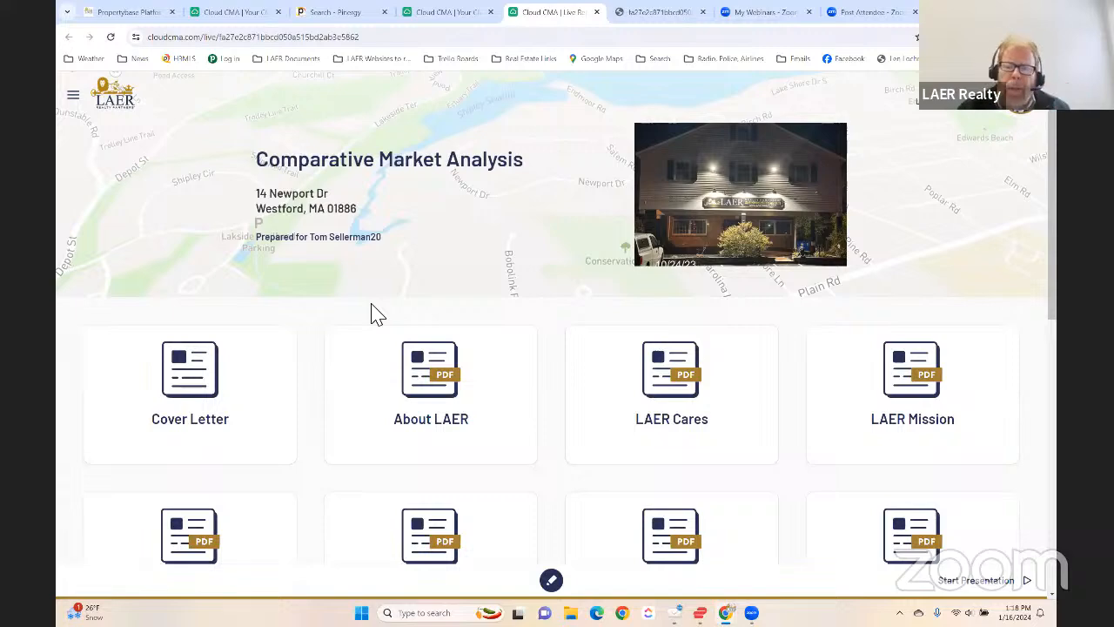
scroll(348, 348, "down", 1)
scroll(488, 453, "down", 1)
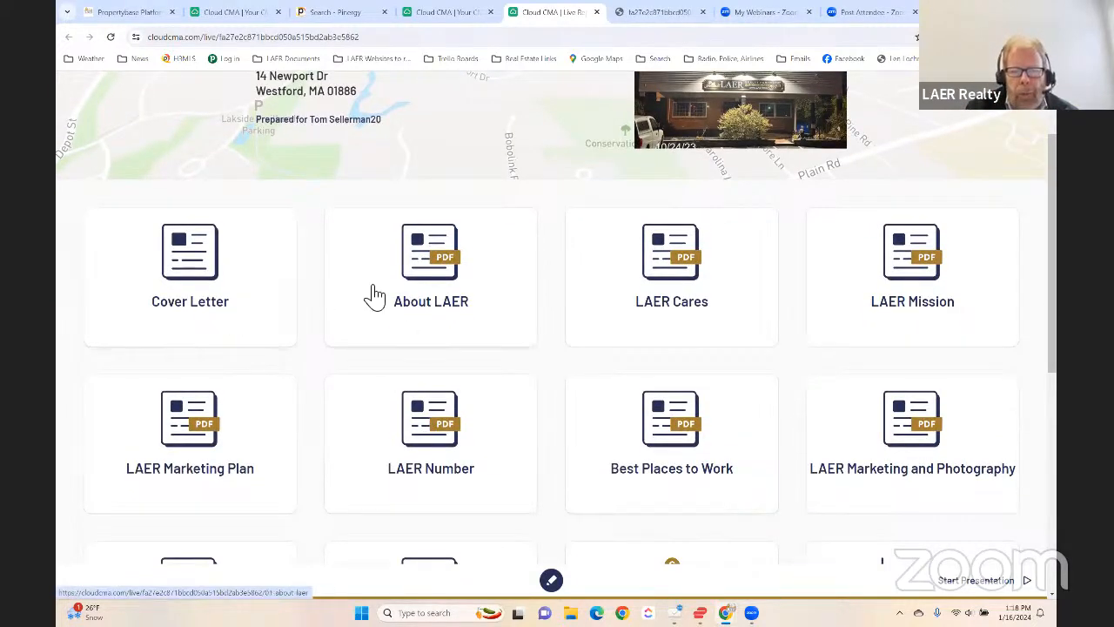
- View the Cover Letter, About LAER and LAER Cares sections of the live report in sequence
left_click(223, 268)
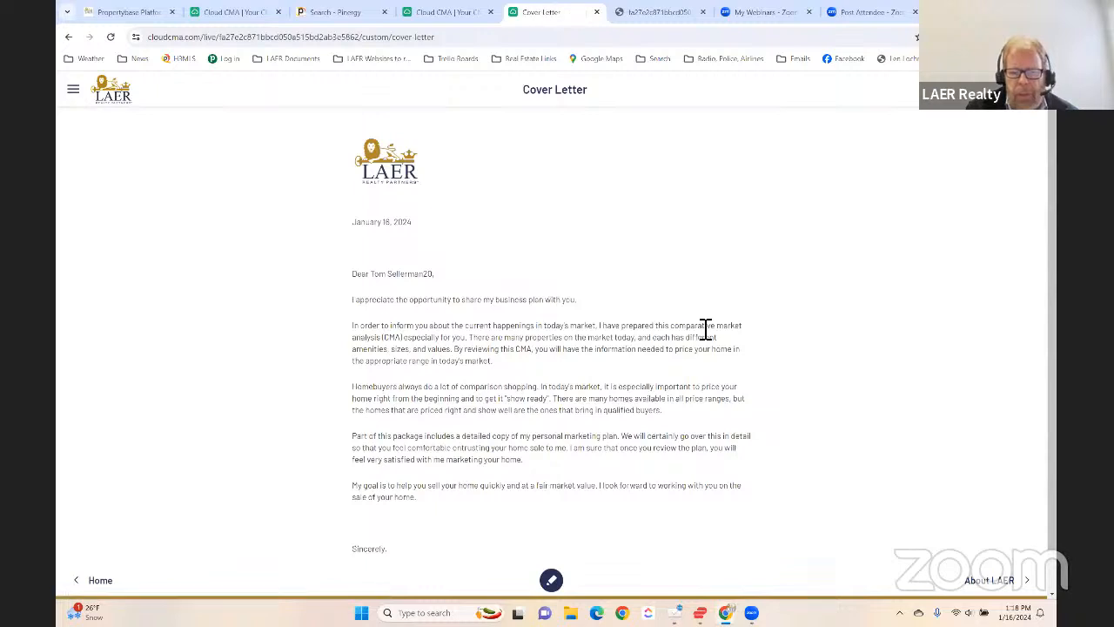
left_click(981, 583)
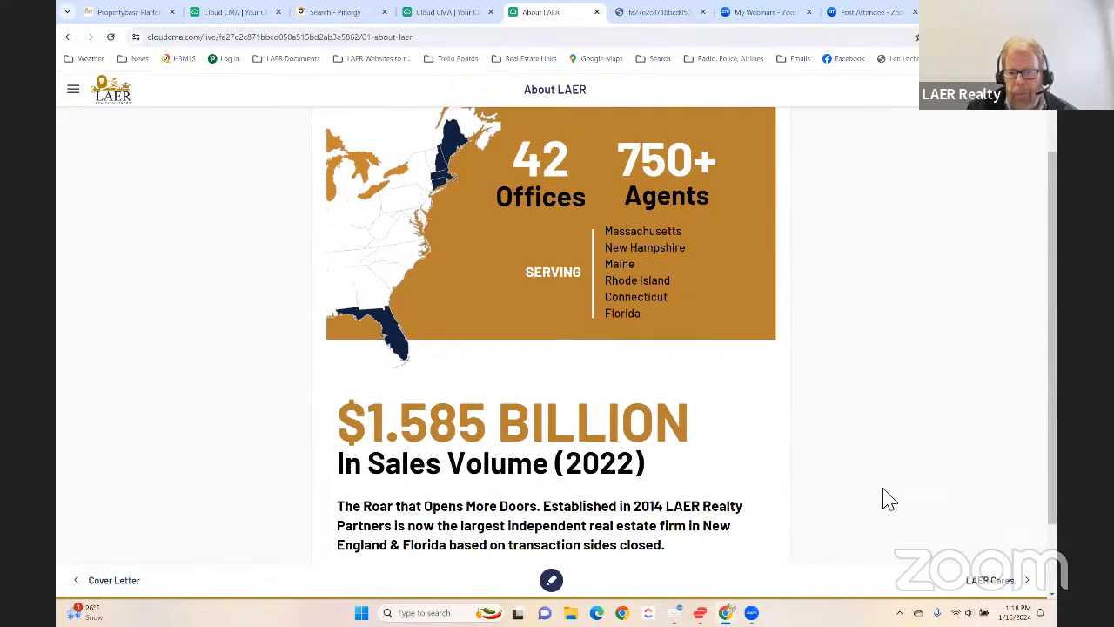
scroll(727, 474, "up", 1)
scroll(601, 421, "down", 1)
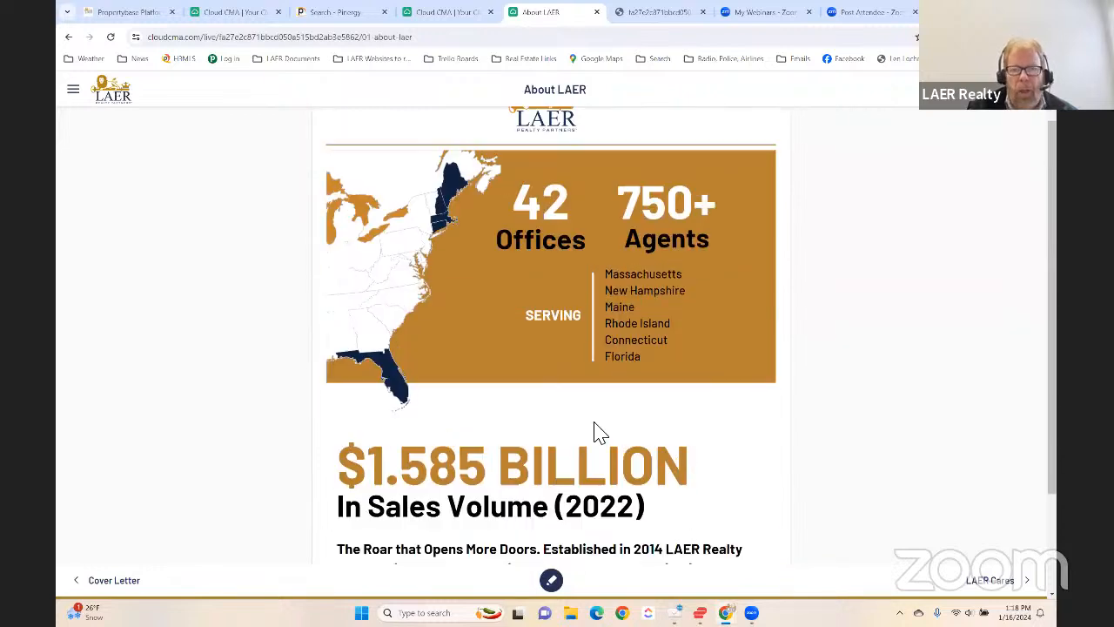
scroll(597, 421, "up", 1)
scroll(598, 421, "down", 1)
scroll(589, 244, "down", 2)
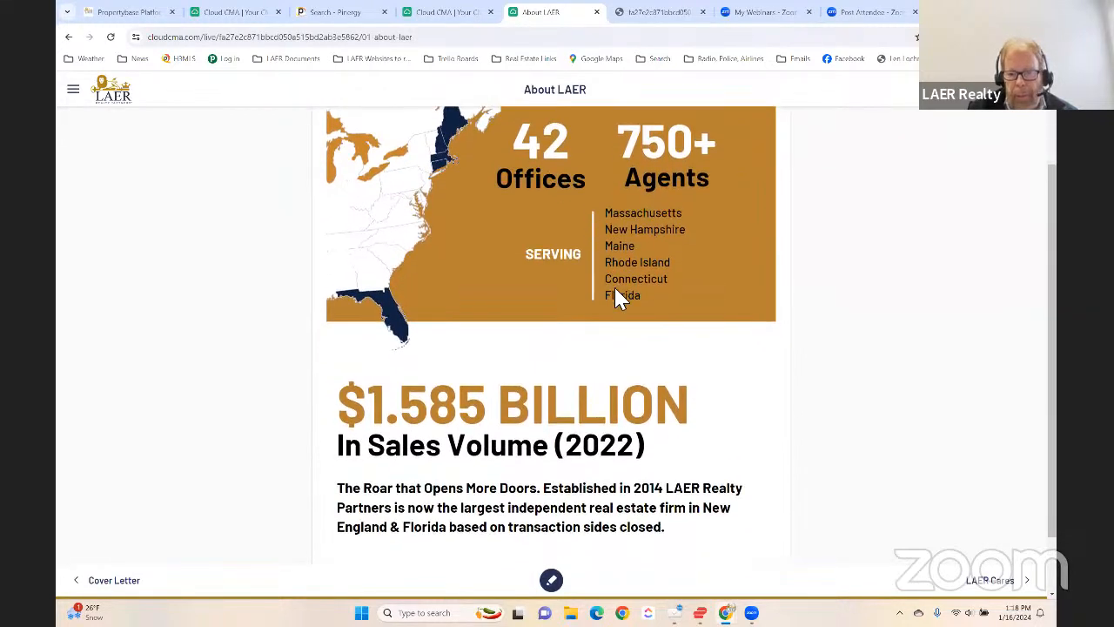
left_click(993, 582)
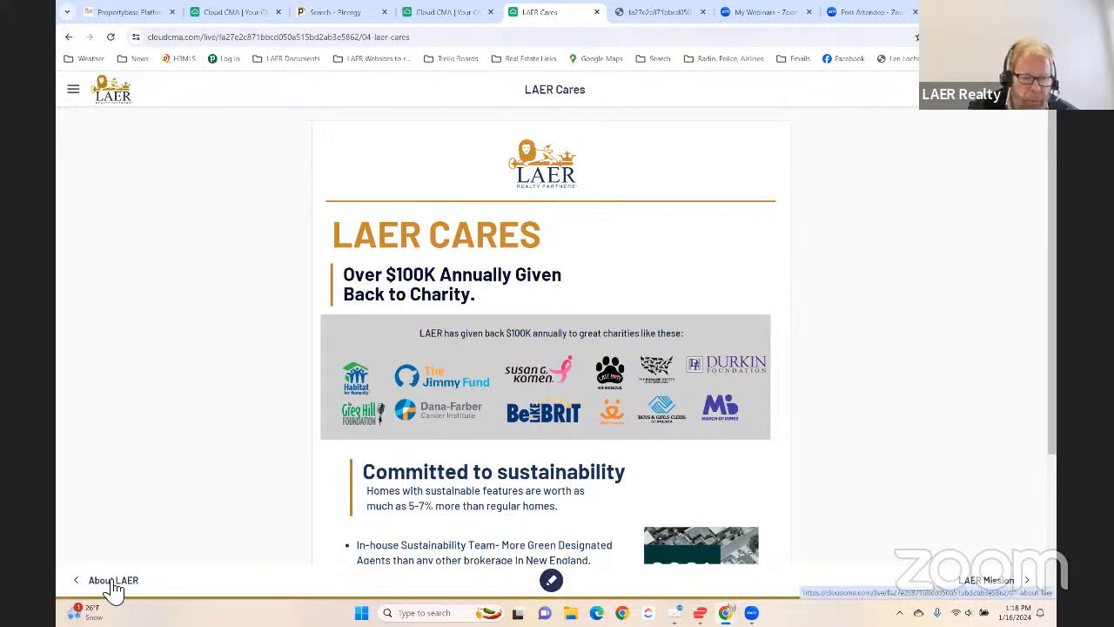
- Return to the live report's home page and check the LAER Marketing and Photography and LAER Tech sections
left_click(122, 101)
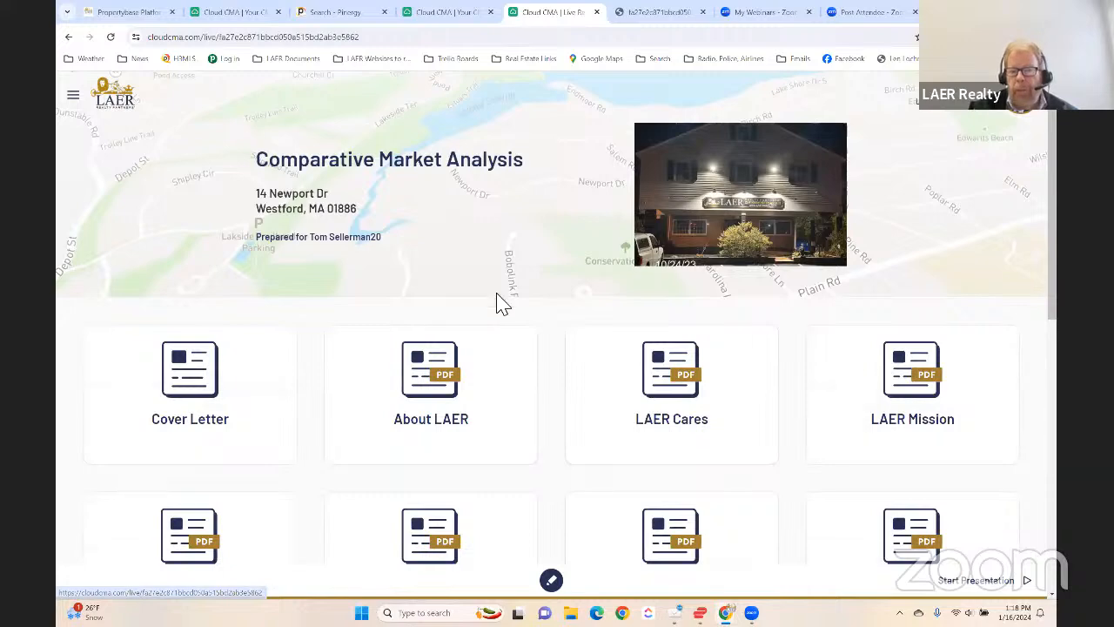
scroll(648, 421, "down", 1)
scroll(643, 419, "down", 1)
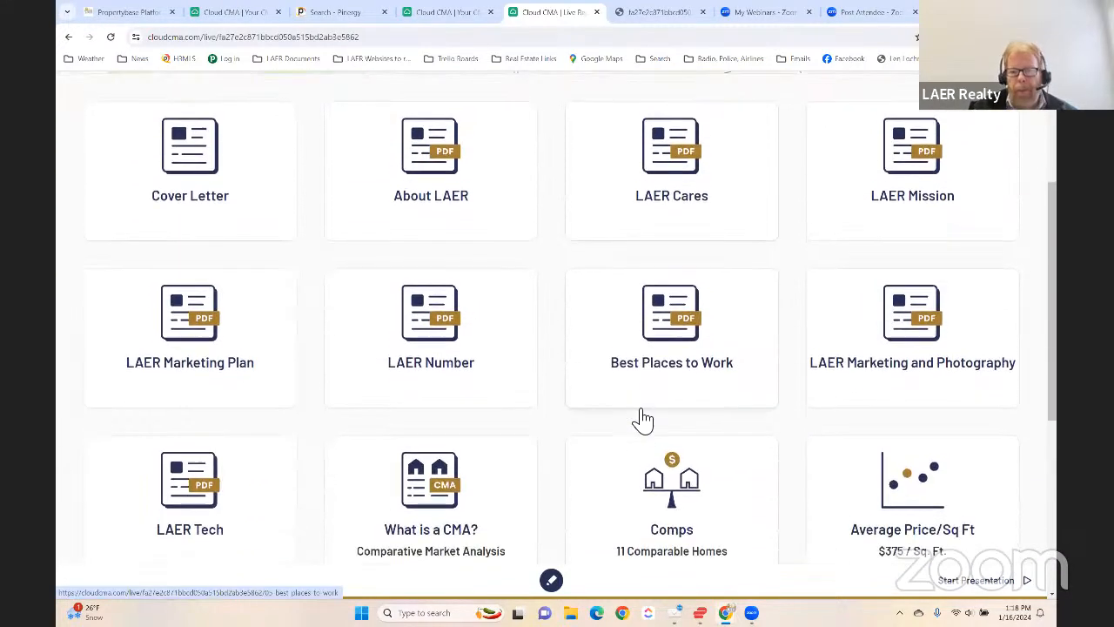
left_click(918, 315)
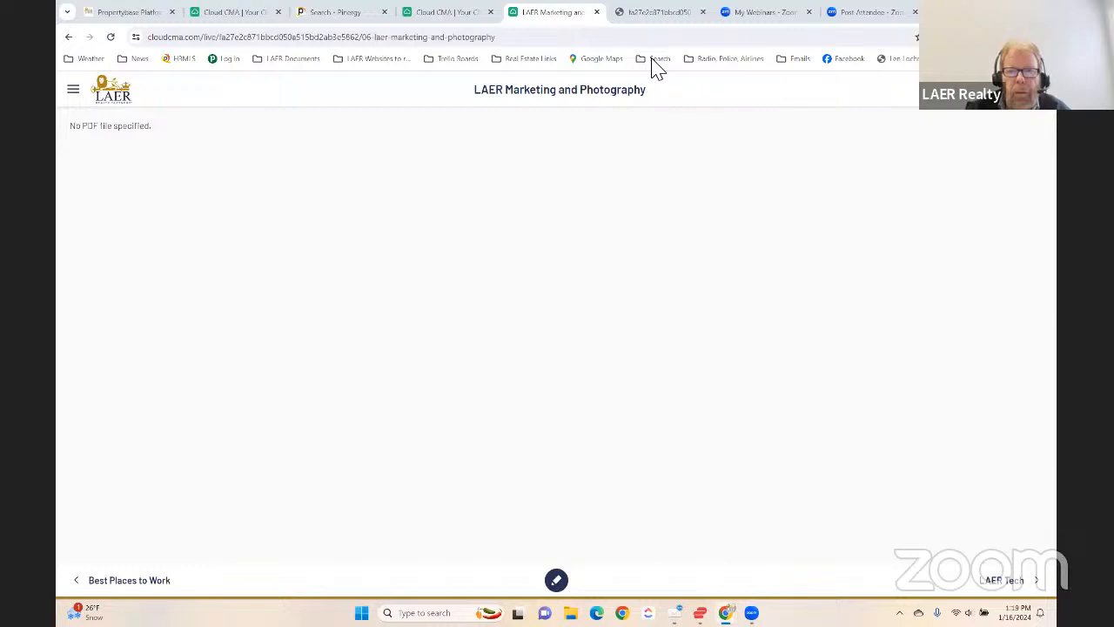
left_click(1003, 581)
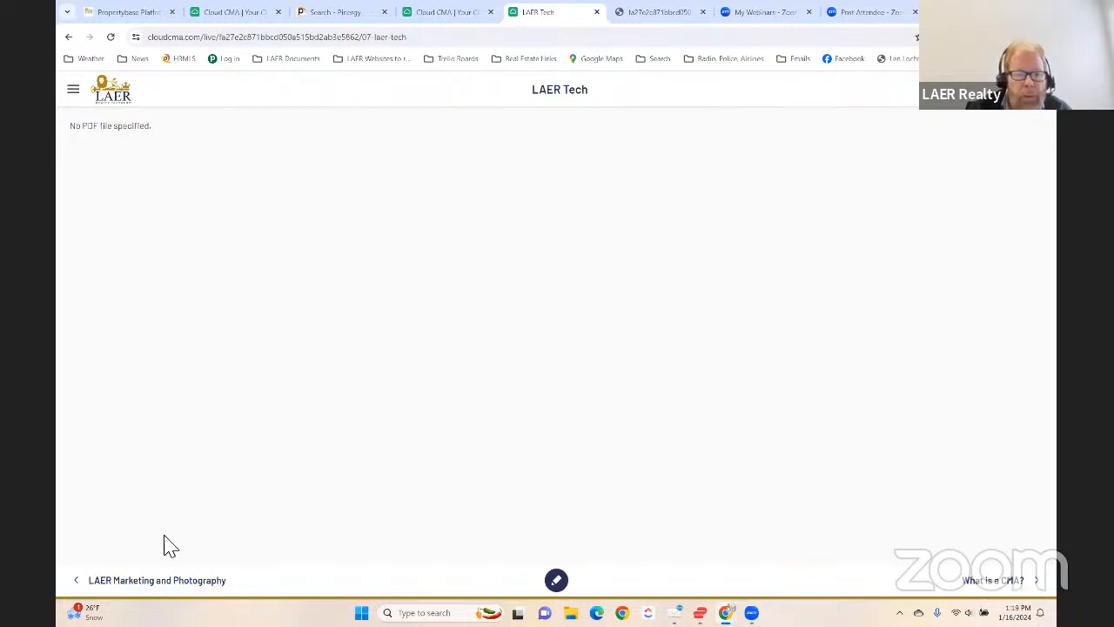
- Go back through the preceding sections of the live report to the LAER Number page
left_click(143, 582)
left_click(141, 582)
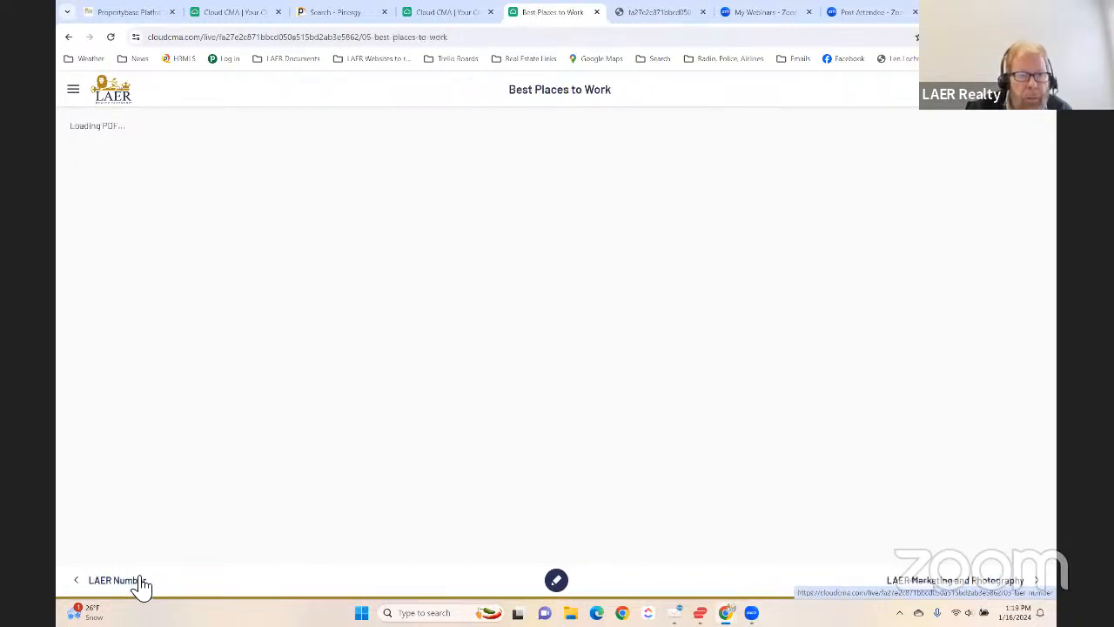
left_click(141, 582)
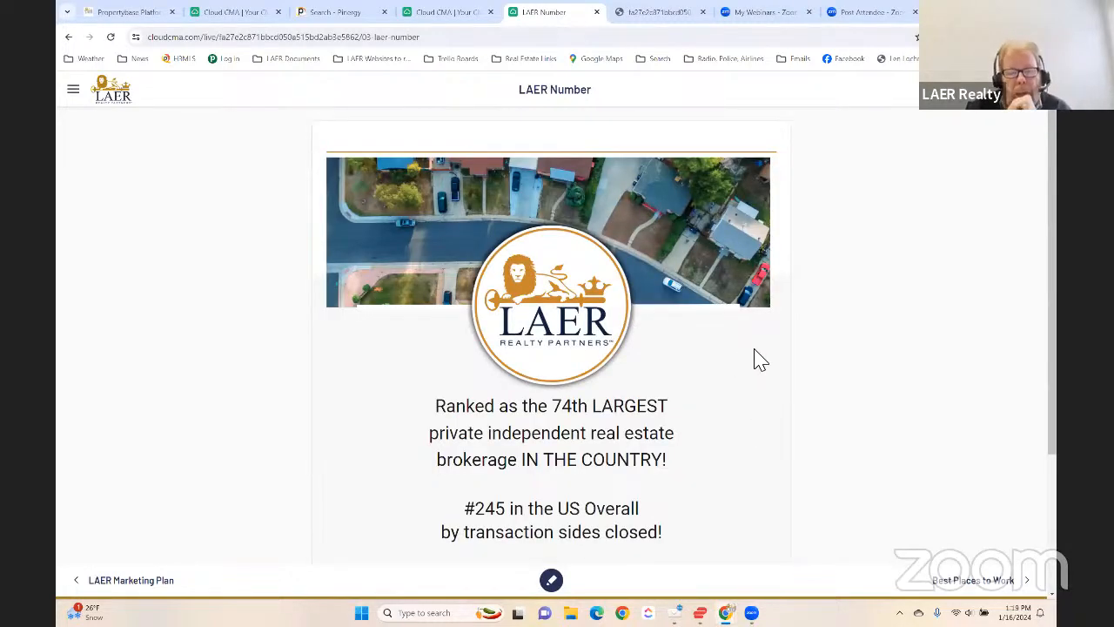
- Circle the #245 and #231 US rankings on the LAER Number page with the drawing pen, and clear the marks by leaving the page
scroll(759, 361, "down", 2)
scroll(761, 363, "up", 2)
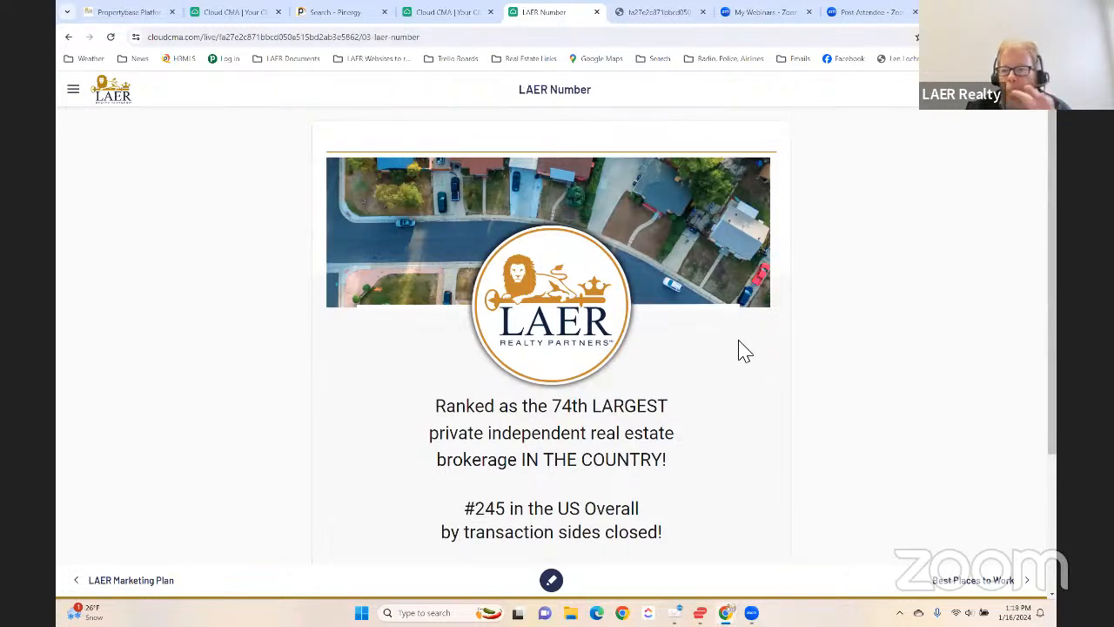
scroll(744, 351, "down", 1)
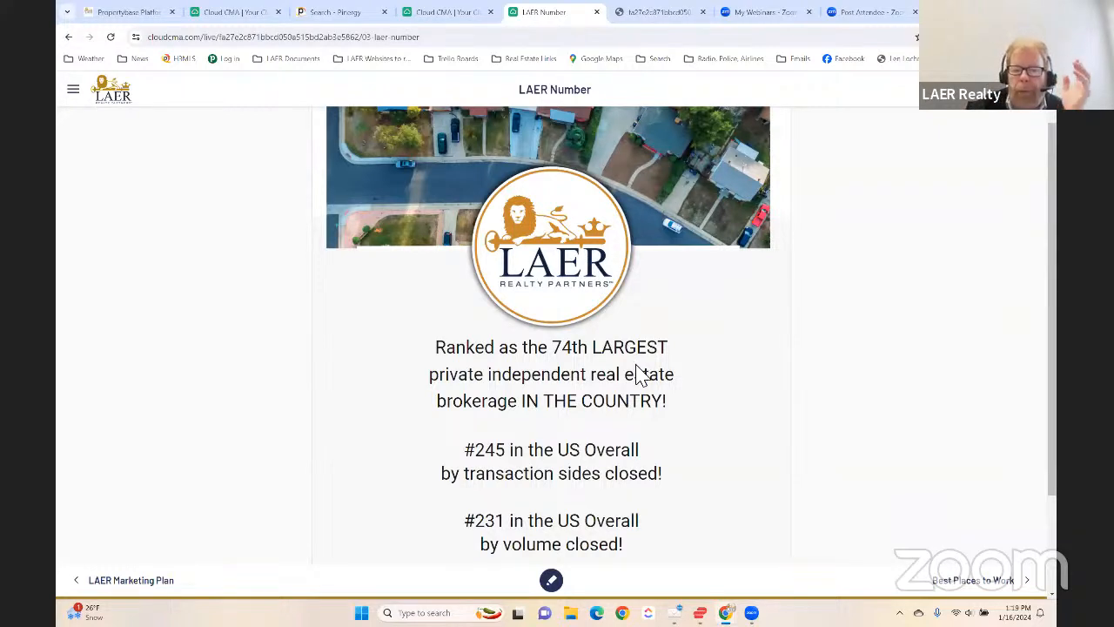
left_click(558, 582)
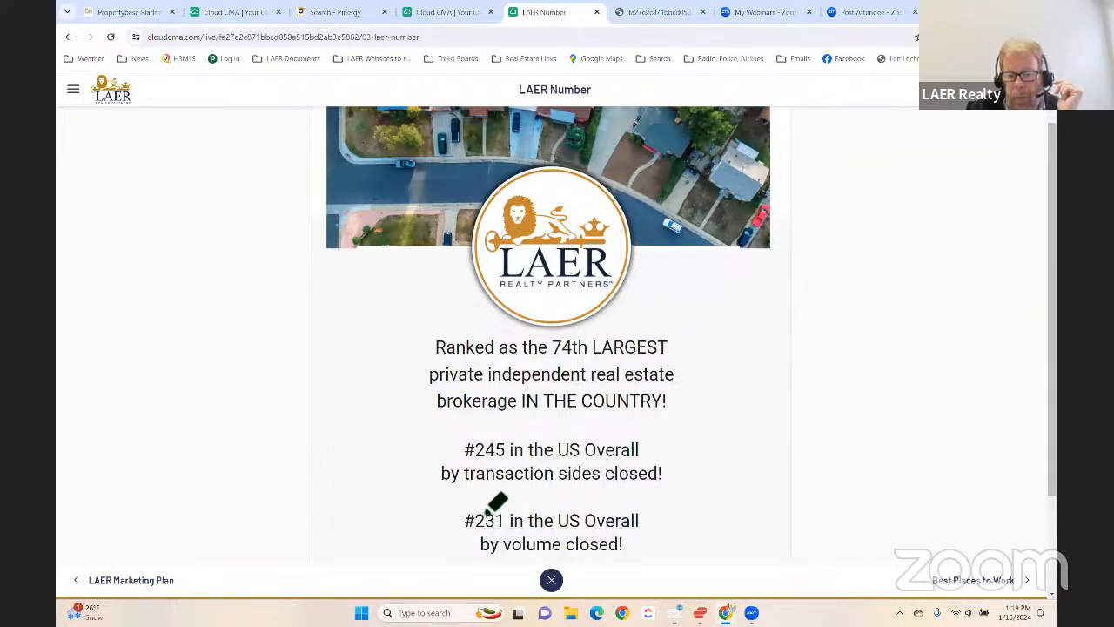
mouse_move(645, 496)
left_mouse_down()
mouse_move(633, 424)
mouse_move(485, 485)
mouse_move(648, 497)
mouse_move(428, 546)
left_mouse_up()
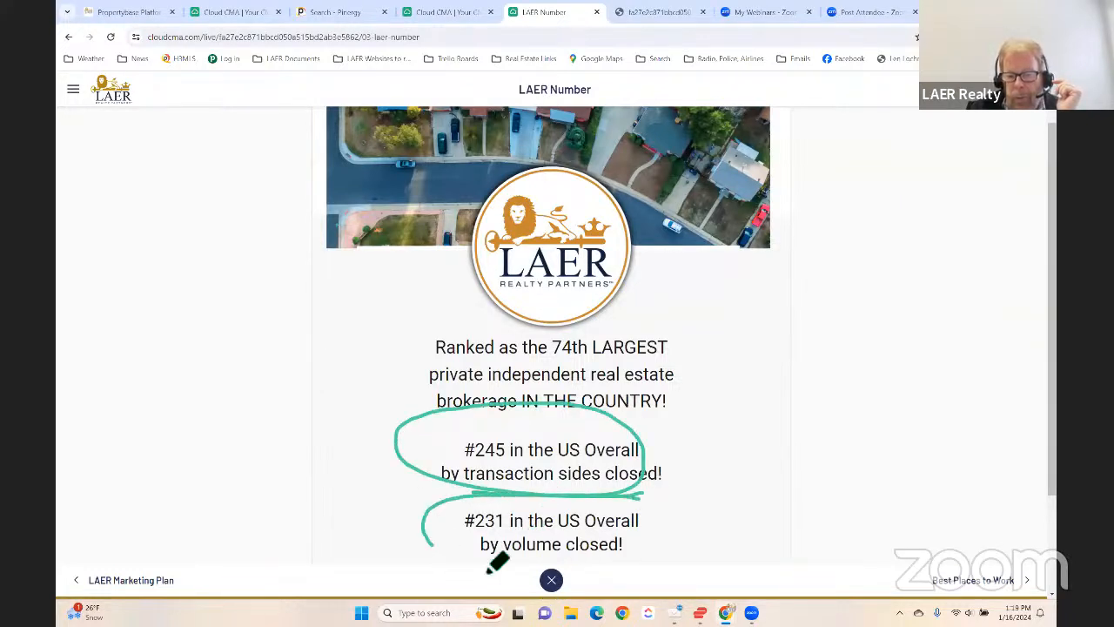
left_click_drag(490, 571, 642, 502)
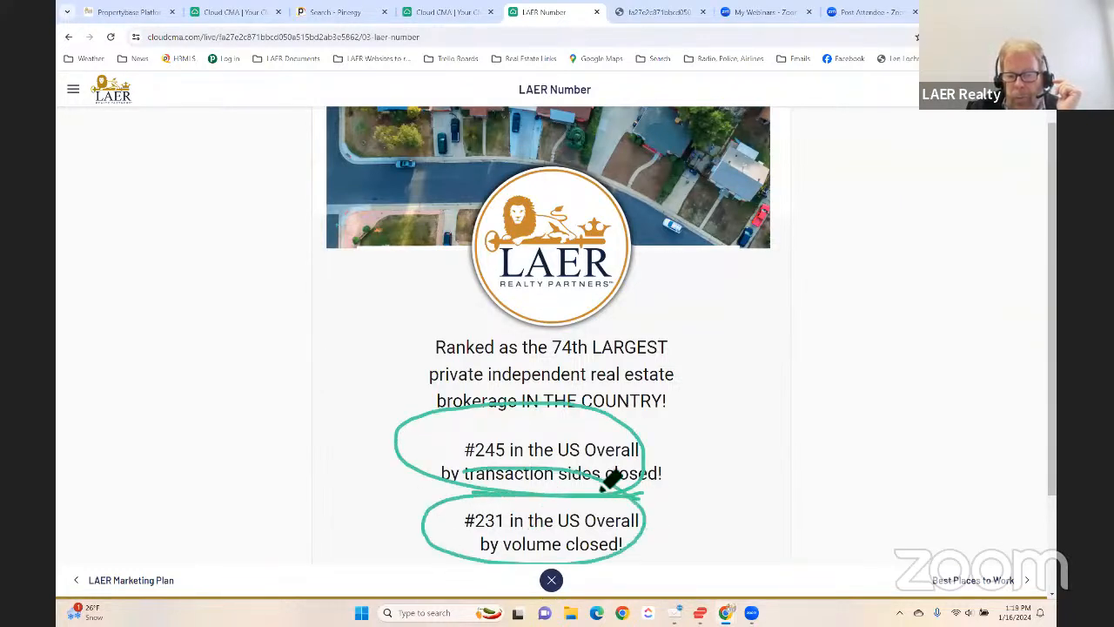
left_click(144, 591)
left_click(971, 581)
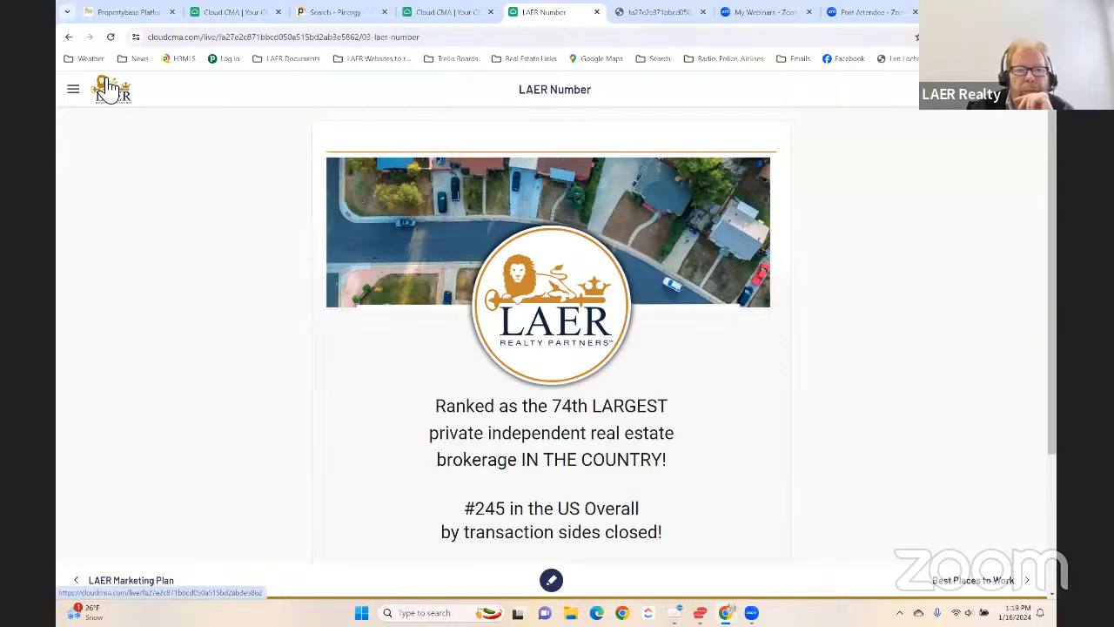
- Return to the live report's home page and open the Comps section
left_click(109, 90)
scroll(352, 323, "down", 2)
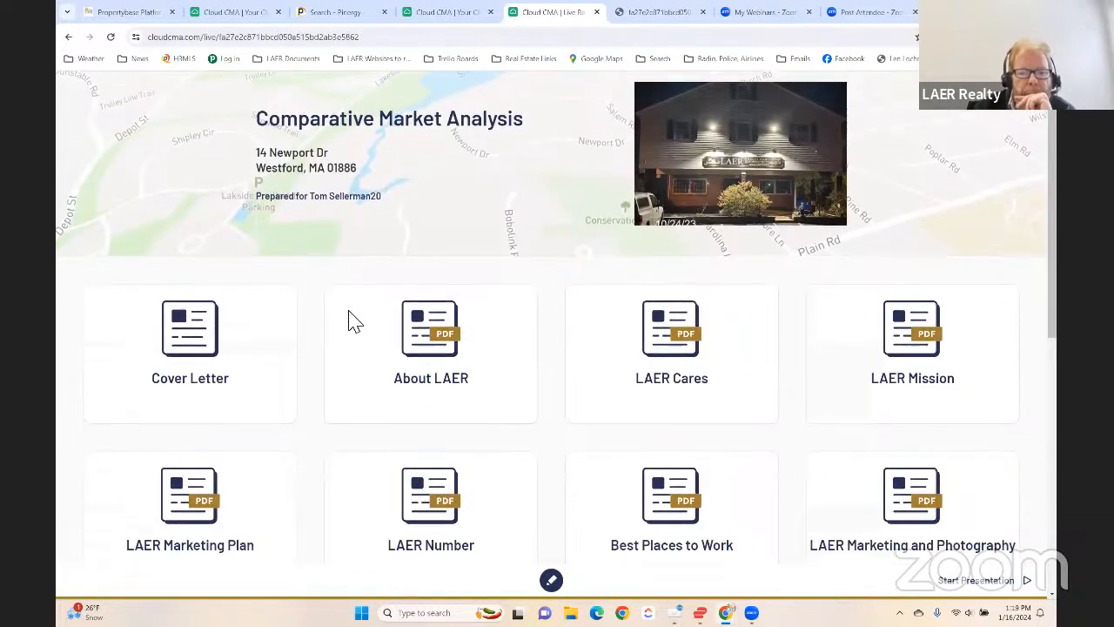
scroll(353, 322, "down", 4)
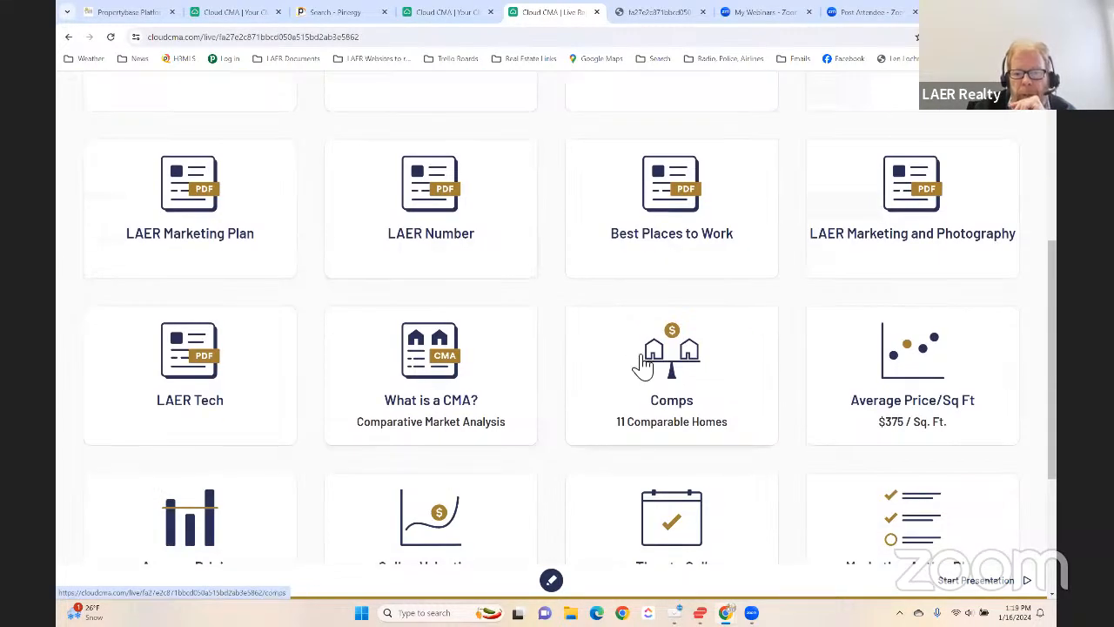
left_click(642, 366)
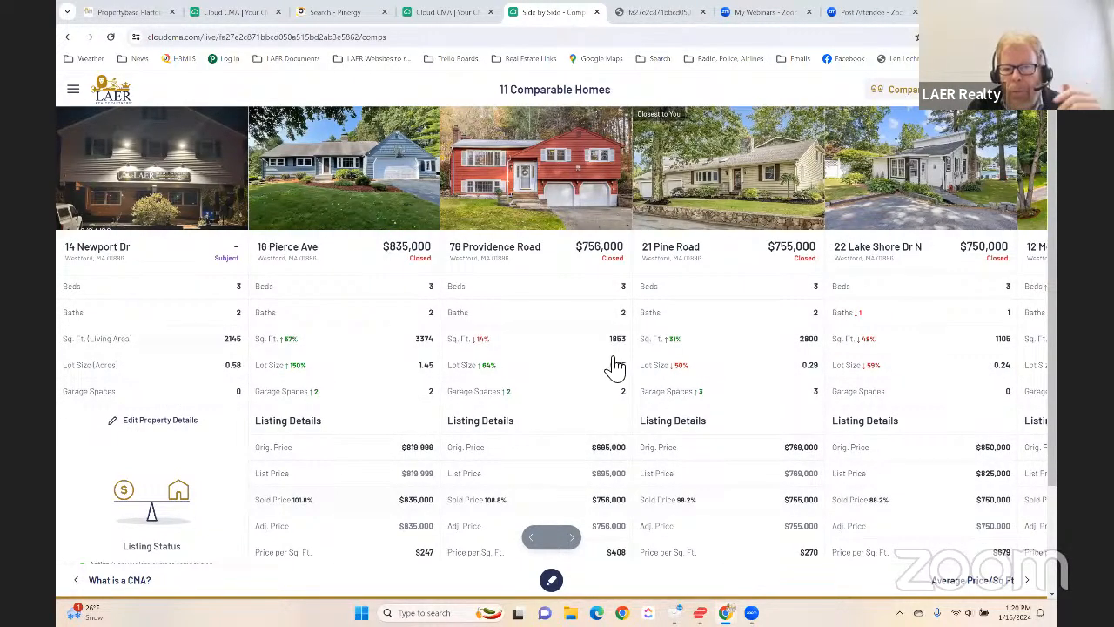
- Advance through the side-by-side comparison to the pending and active homes, looking over their listing details
left_click(574, 538)
left_click(574, 538)
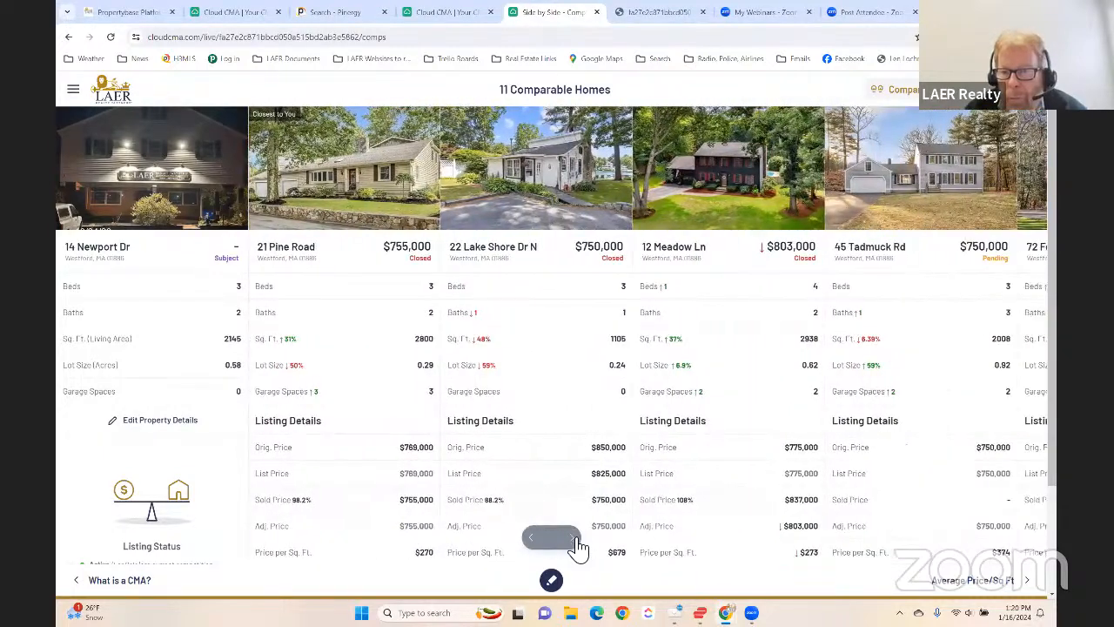
left_click(575, 540)
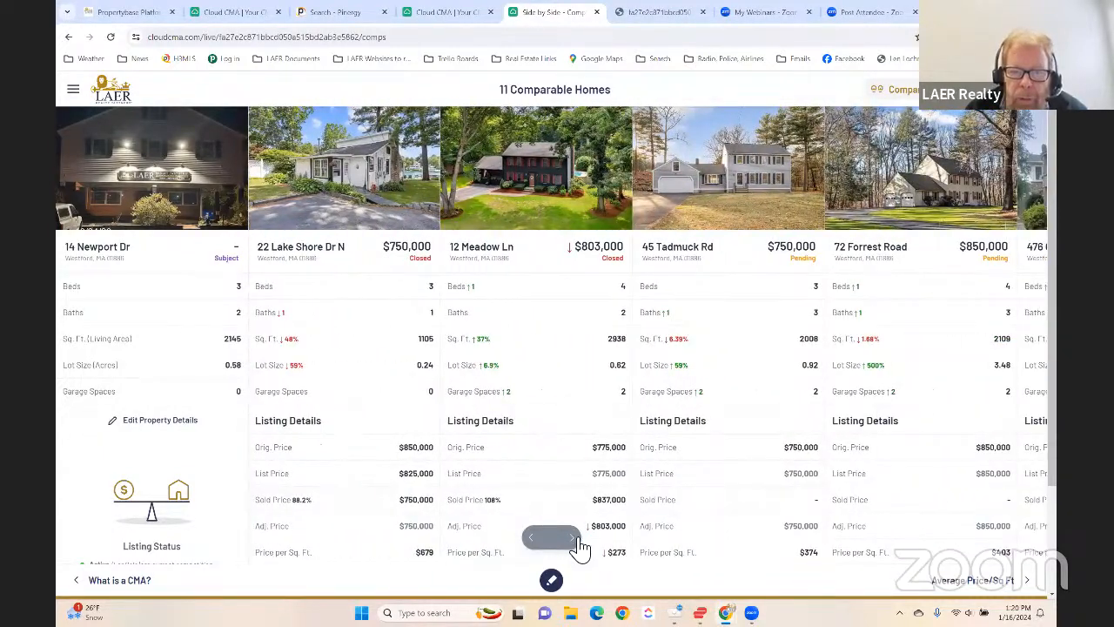
scroll(547, 399, "down", 2)
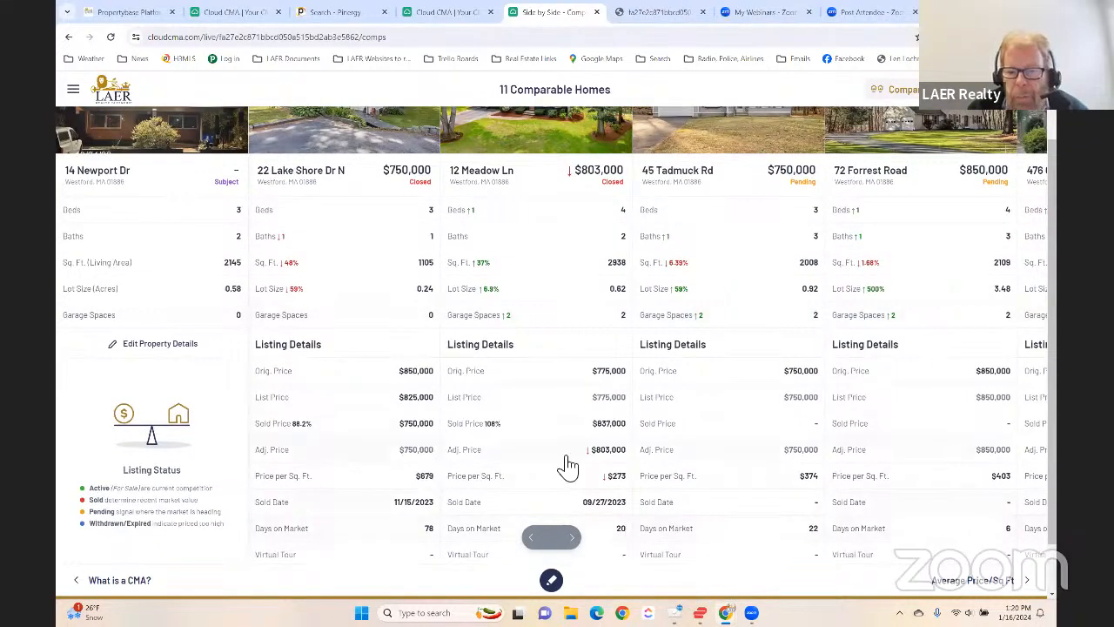
left_click(575, 538)
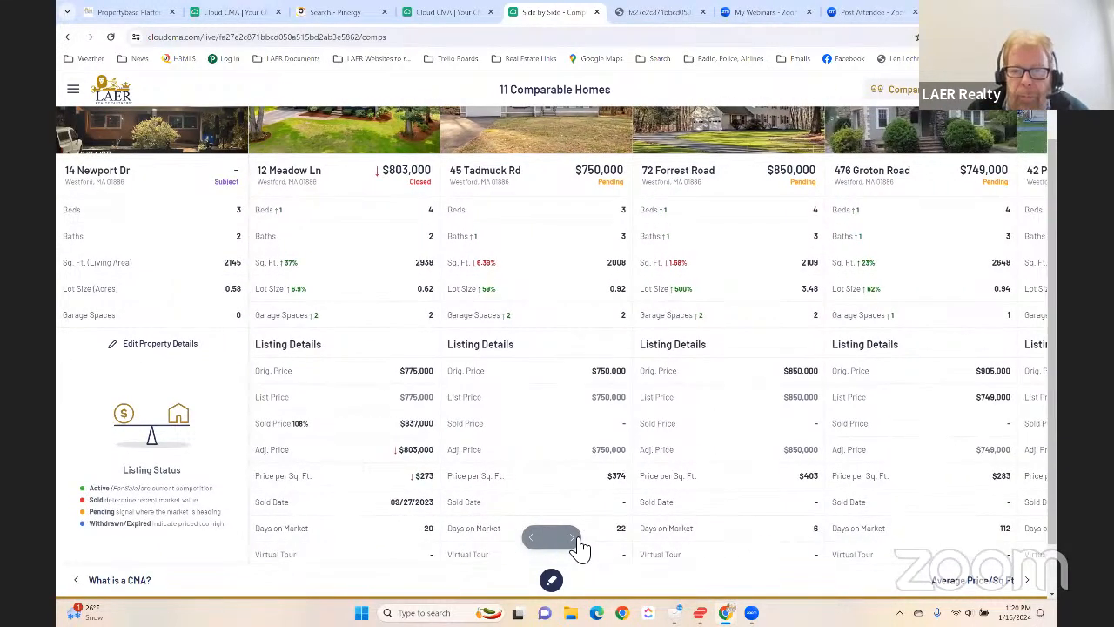
left_click(575, 538)
scroll(489, 379, "up", 2)
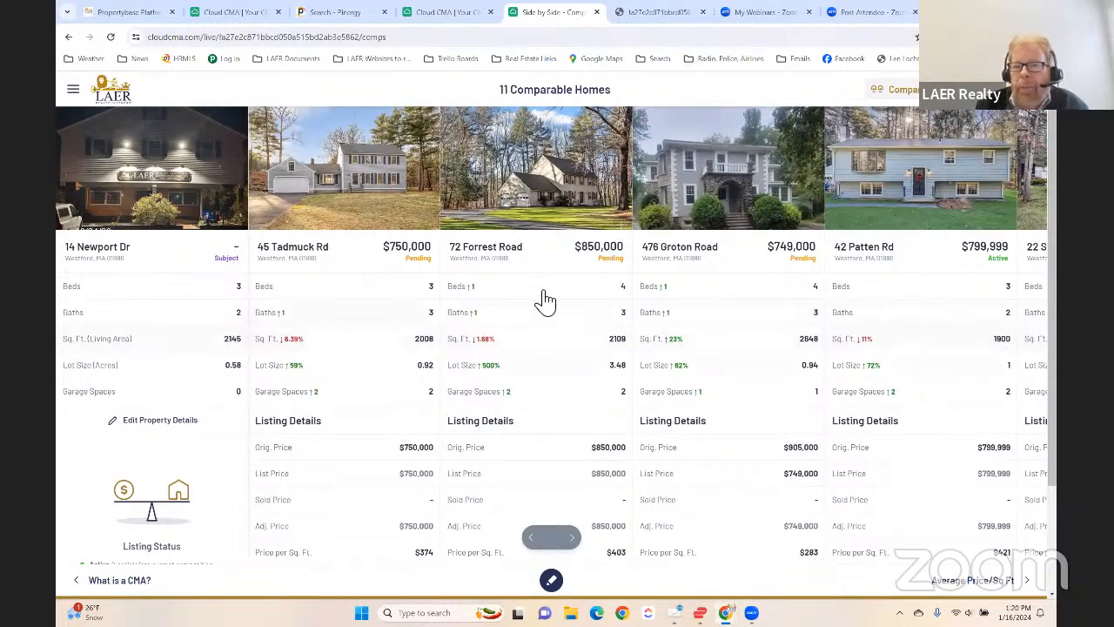
left_click(731, 200)
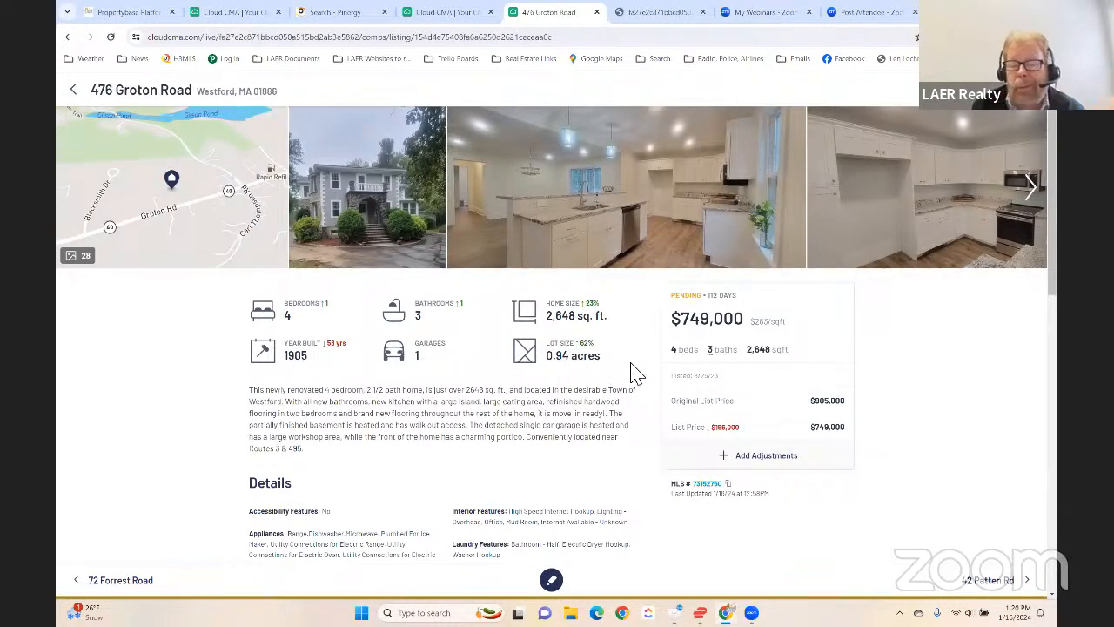
left_click(1033, 188)
left_click(1033, 190)
left_click(1034, 190)
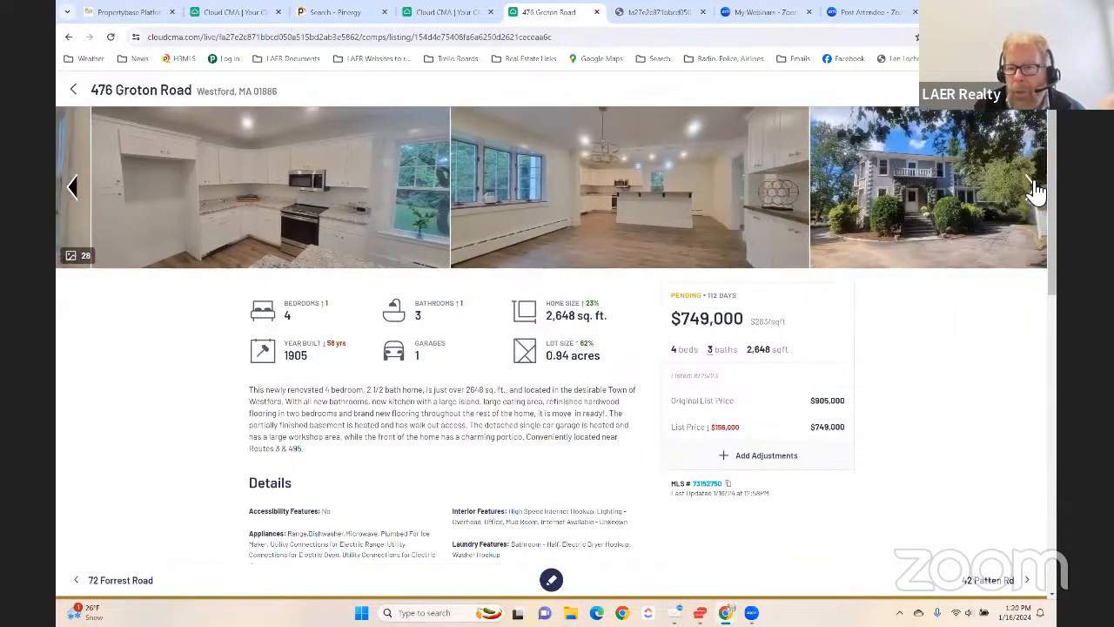
left_click(1033, 190)
left_click(1034, 190)
left_click(1033, 190)
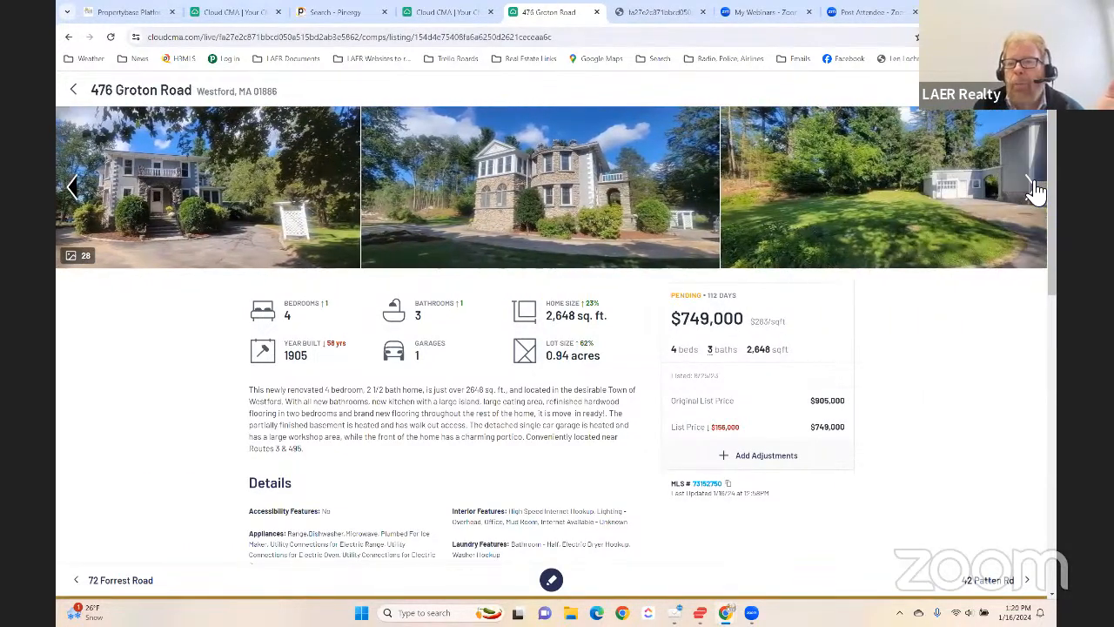
left_click(1033, 190)
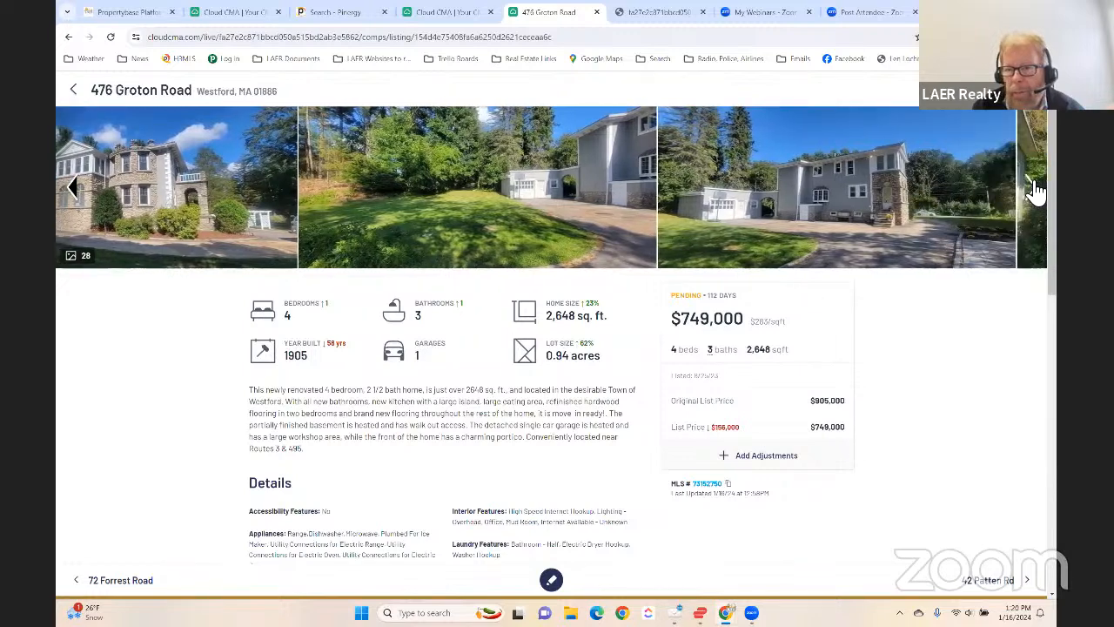
left_click(1033, 190)
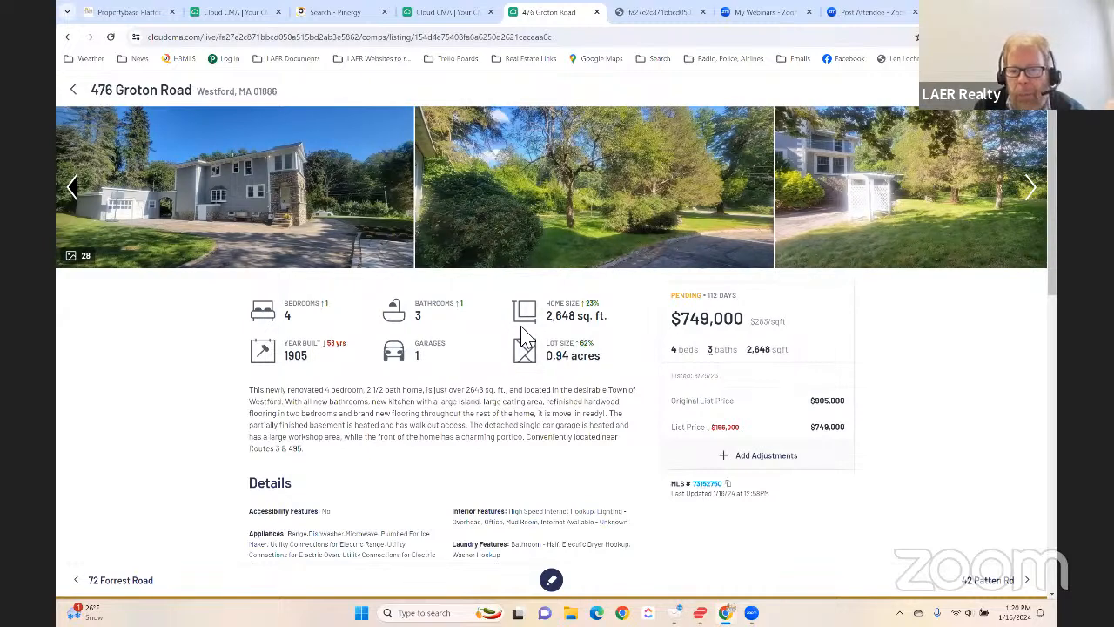
scroll(589, 364, "down", 1)
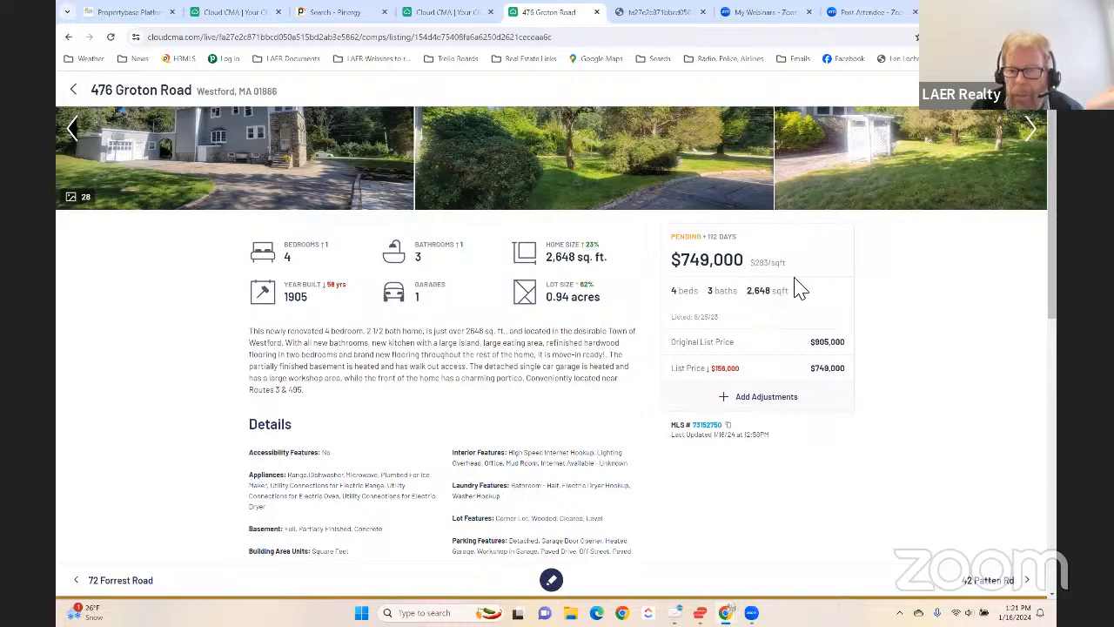
scroll(435, 340, "down", 3)
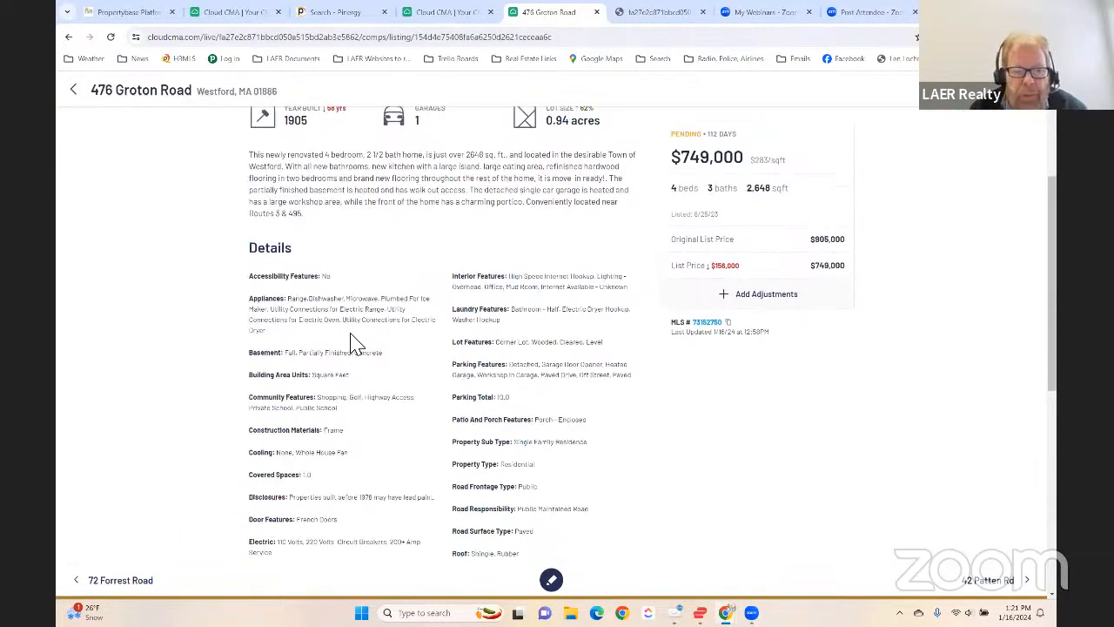
scroll(453, 399, "down", 2)
scroll(486, 397, "up", 6)
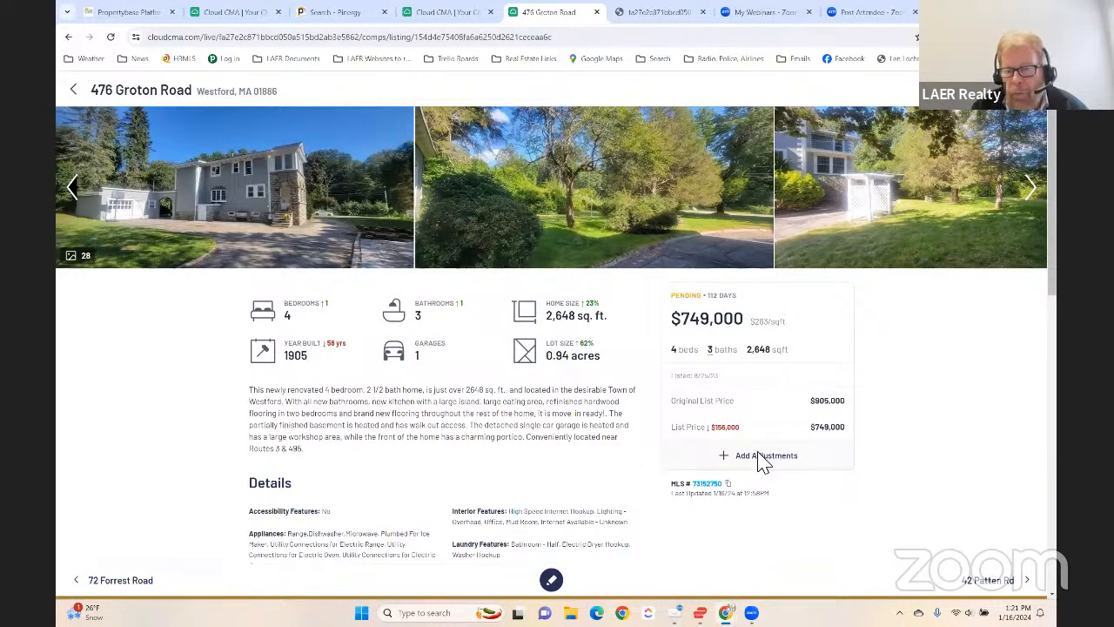
left_click(763, 458)
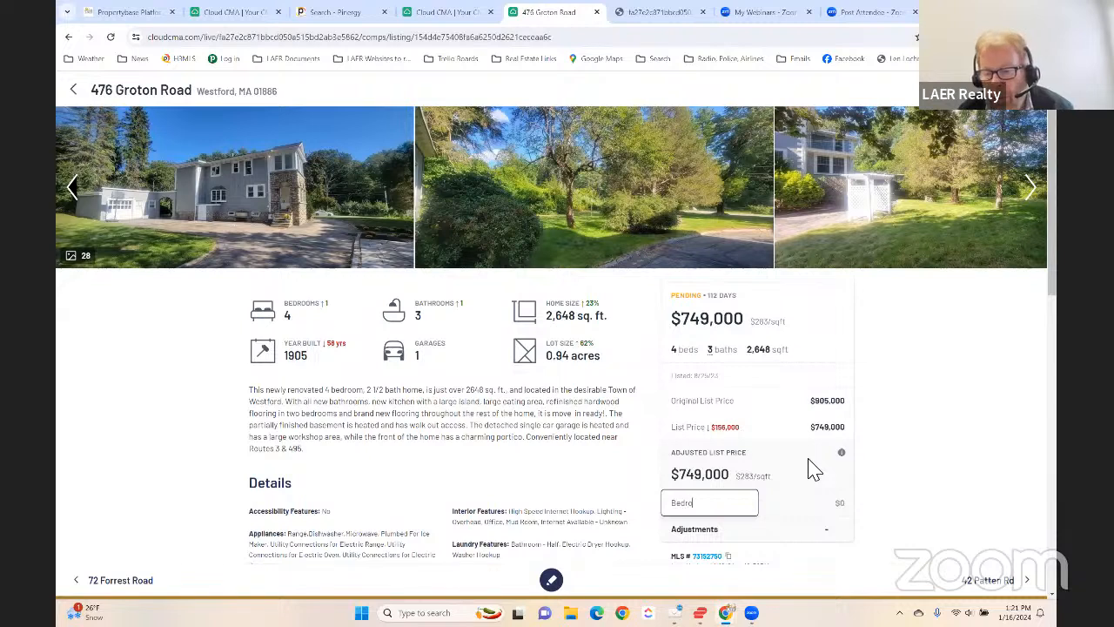
key("Tab")
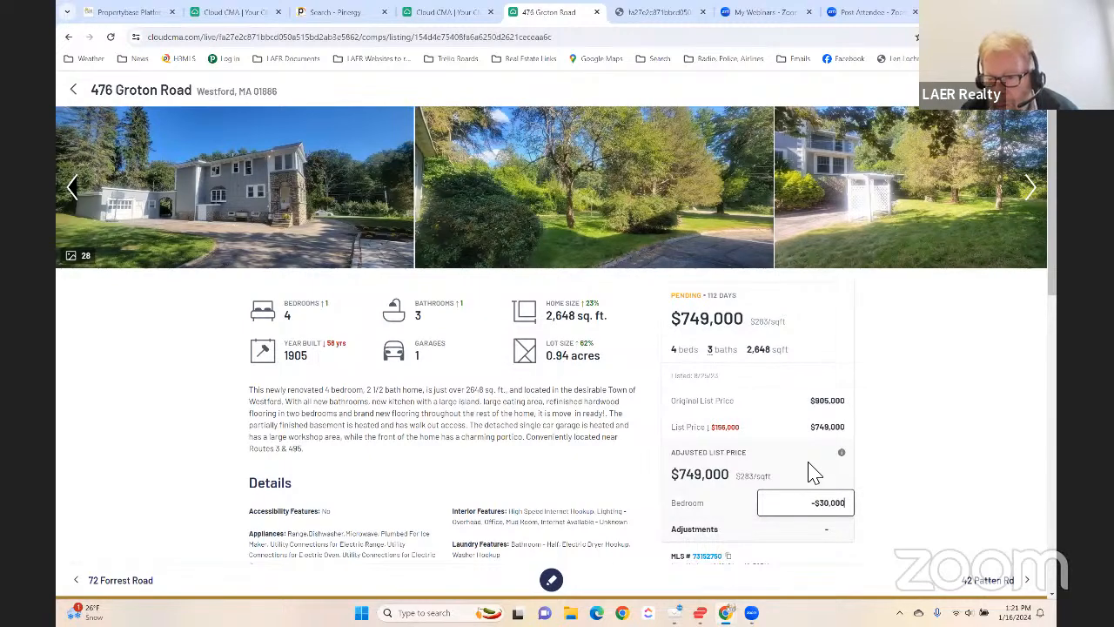
left_click(904, 489)
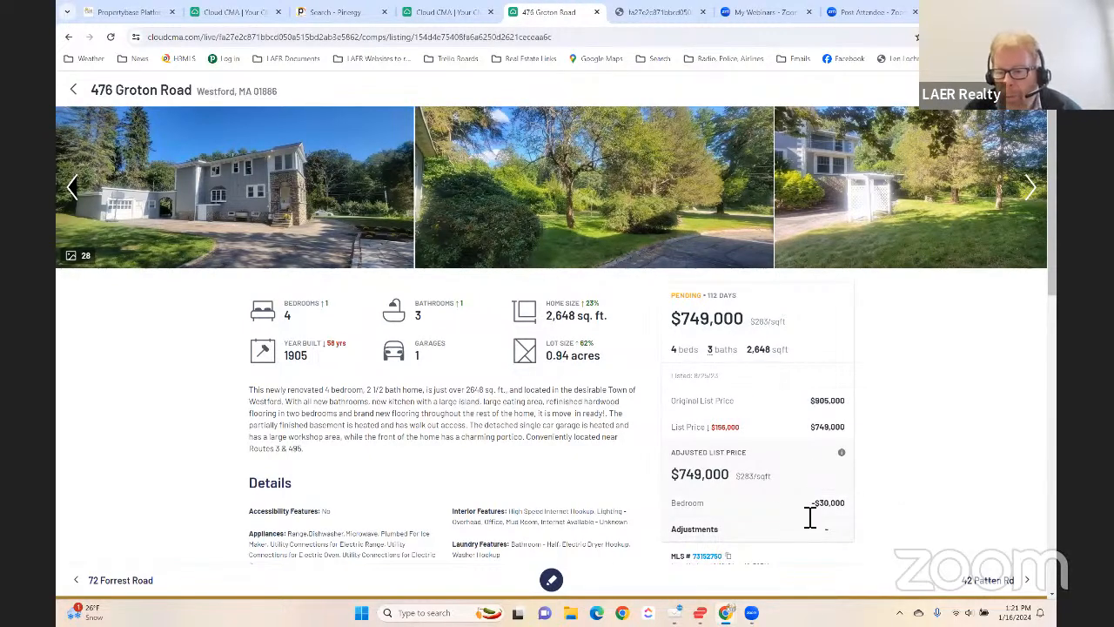
scroll(888, 513, "down", 1)
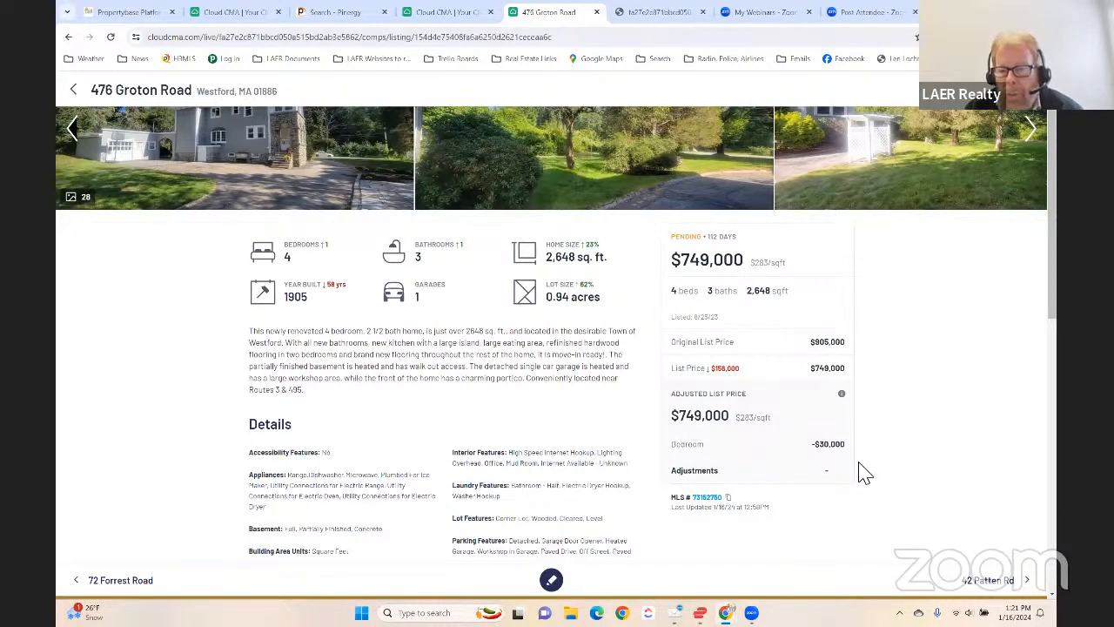
left_click(854, 448)
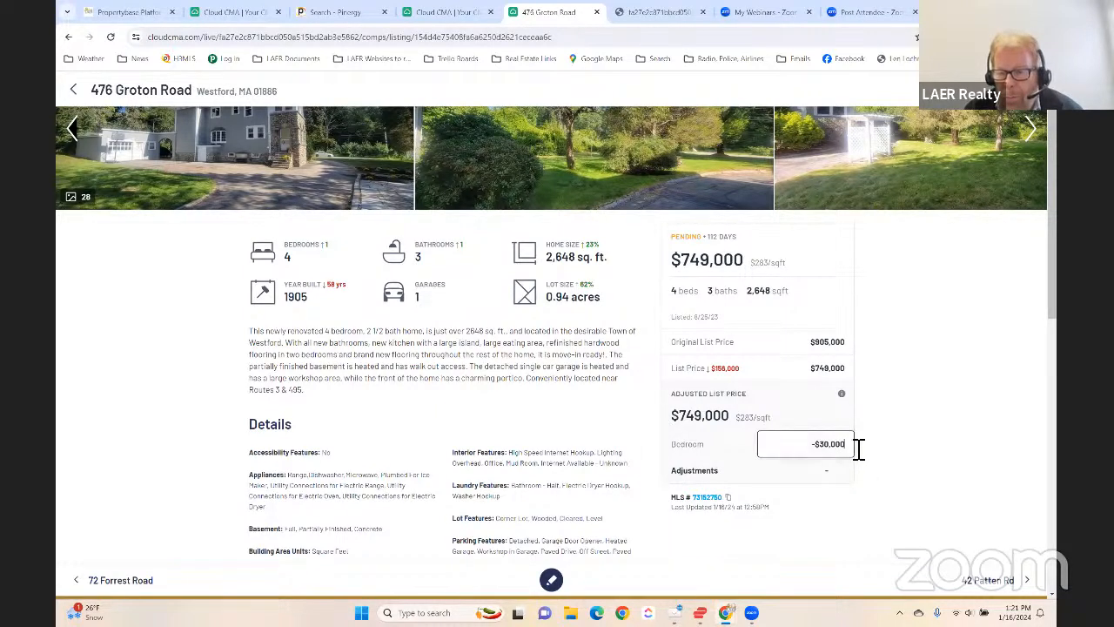
key("Return")
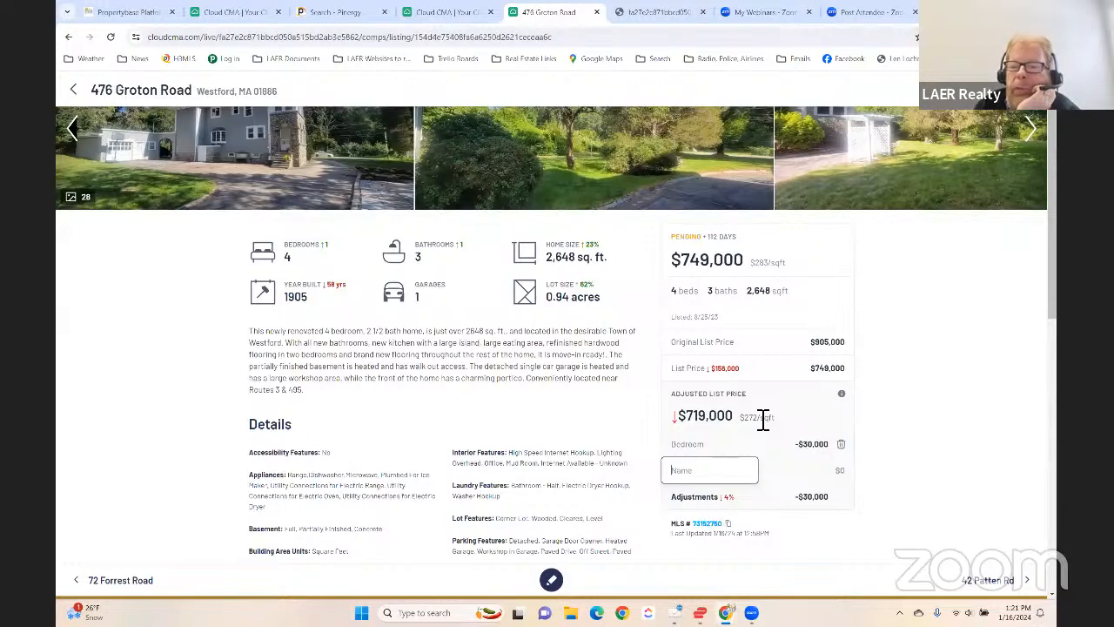
scroll(436, 424, "down", 4)
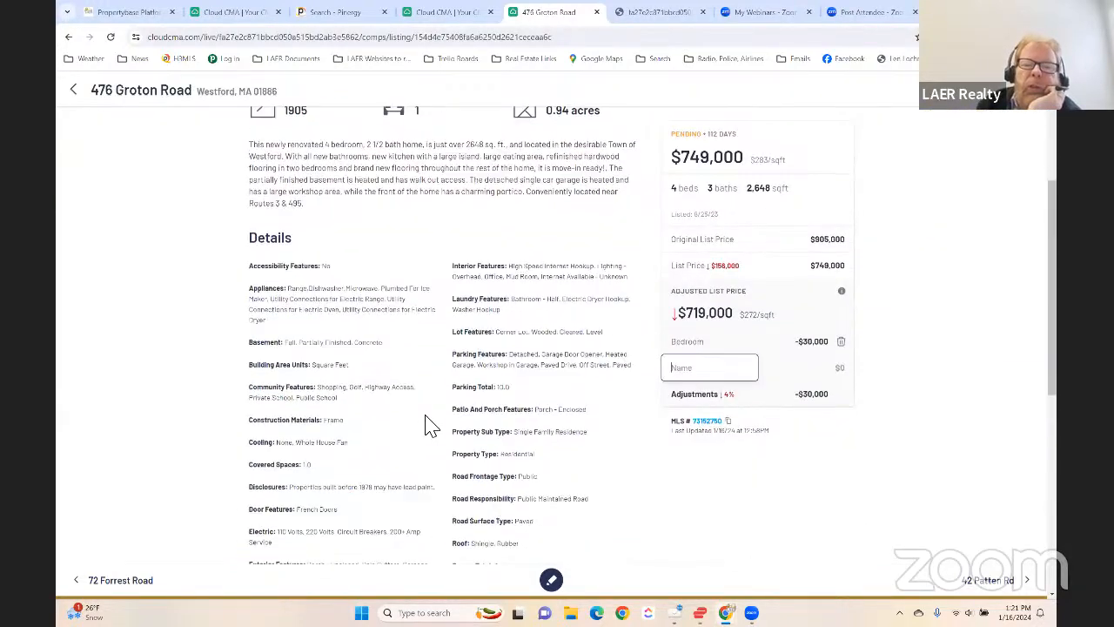
scroll(426, 424, "up", 5)
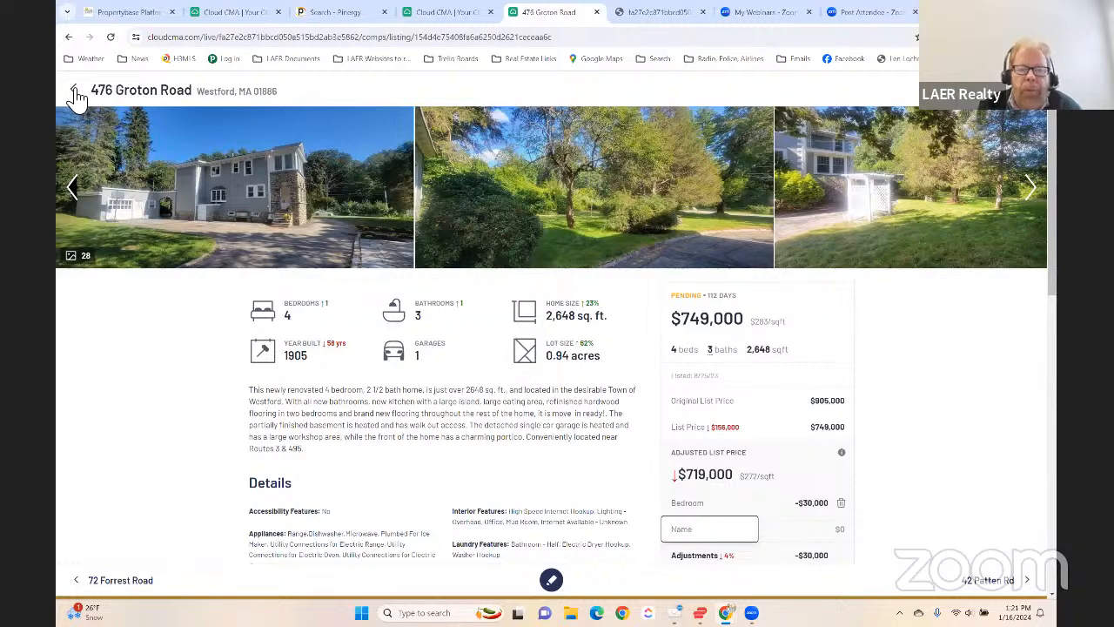
left_click(1017, 583)
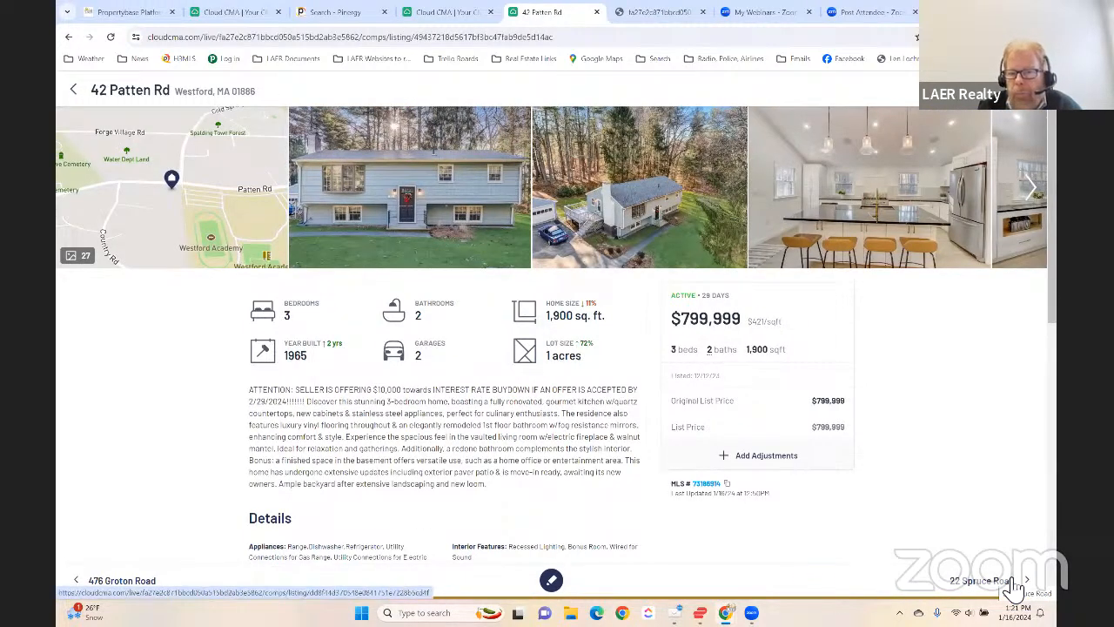
left_click(1014, 583)
left_click(1013, 581)
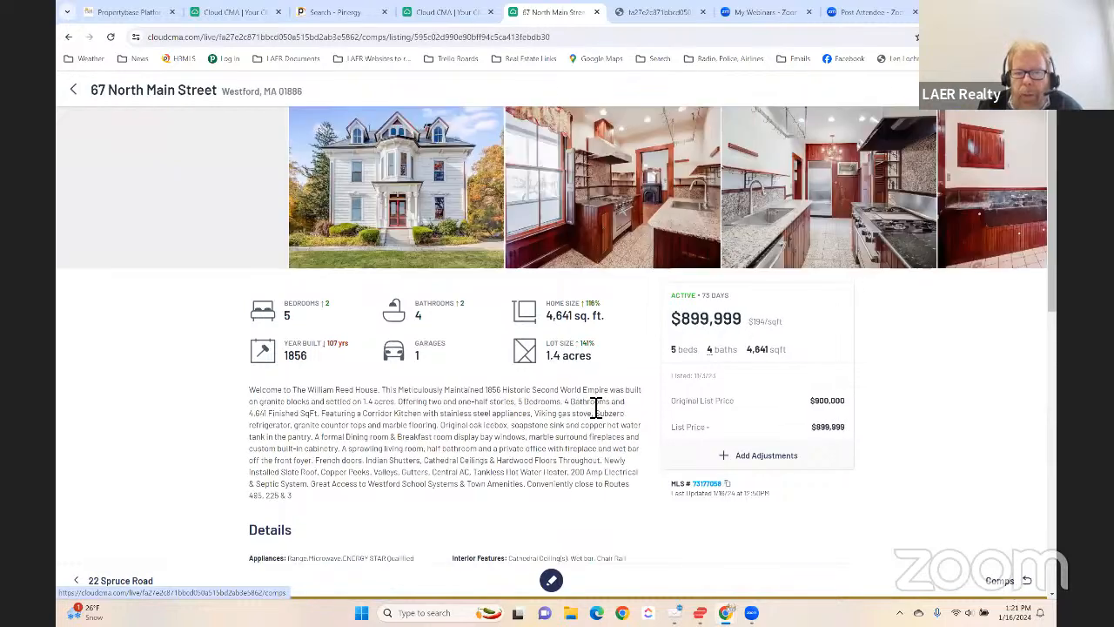
left_click(74, 89)
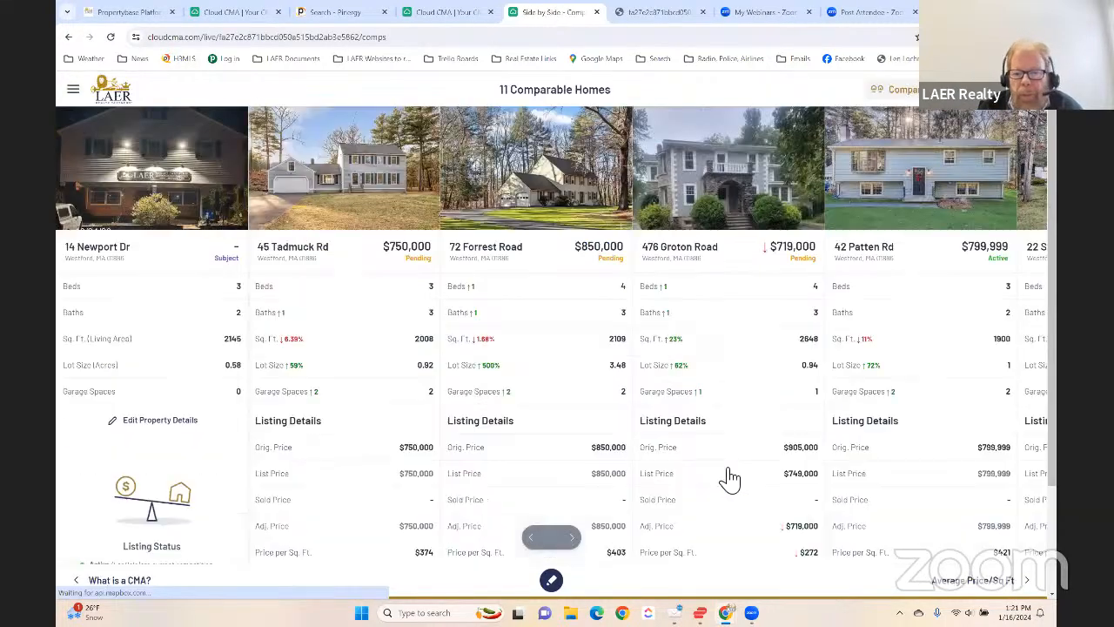
scroll(717, 388, "down", 2)
scroll(717, 387, "up", 2)
scroll(633, 377, "down", 2)
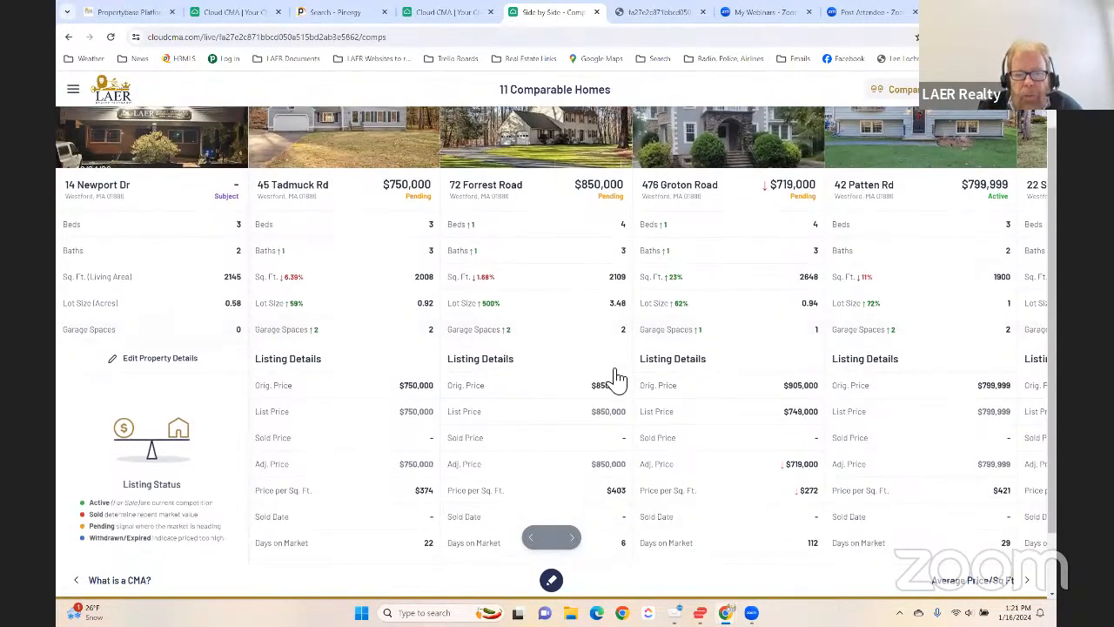
scroll(662, 398, "up", 1)
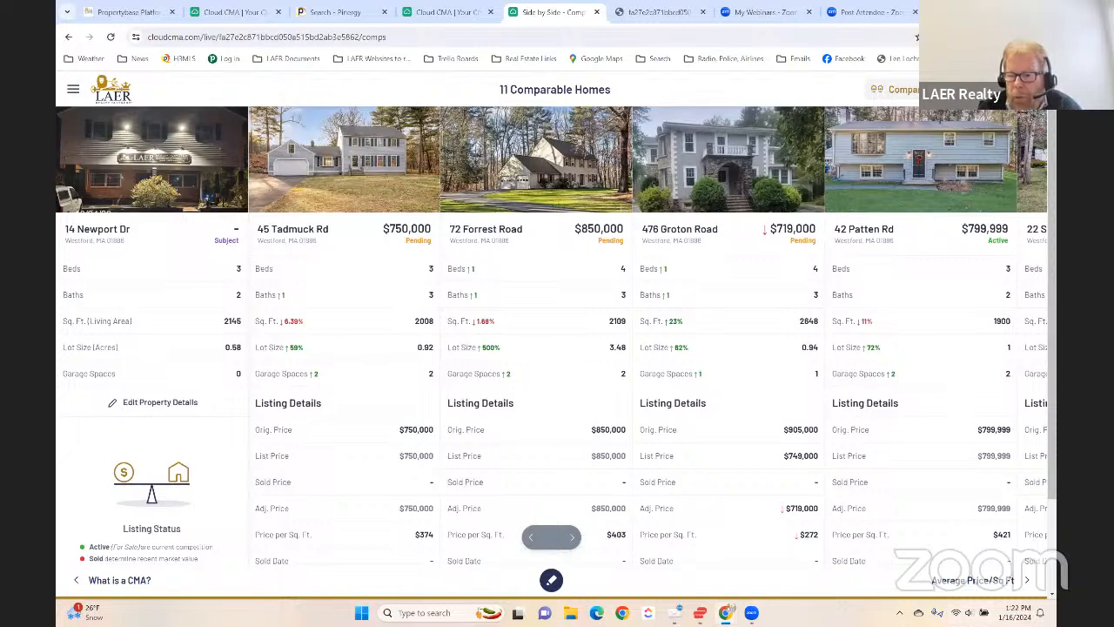
left_click(979, 580)
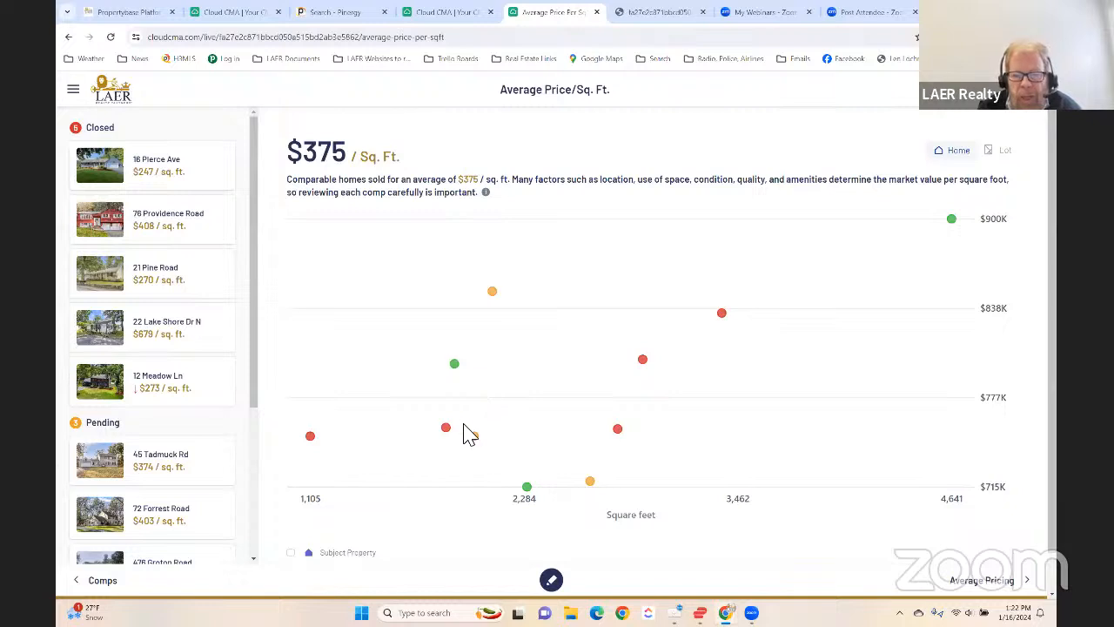
left_click(492, 293)
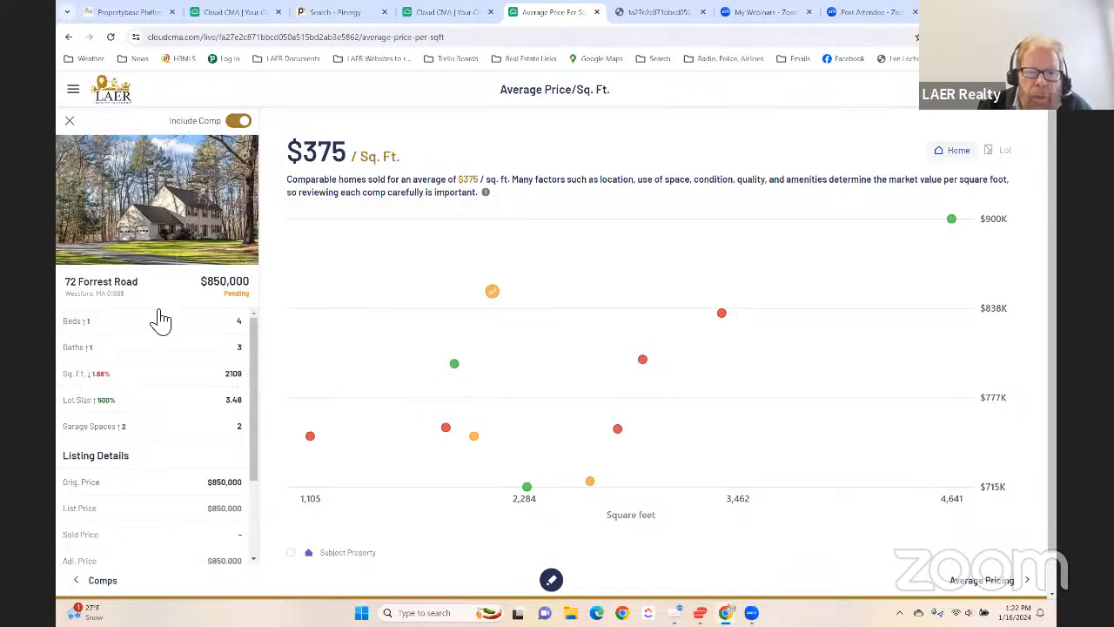
left_click(310, 437)
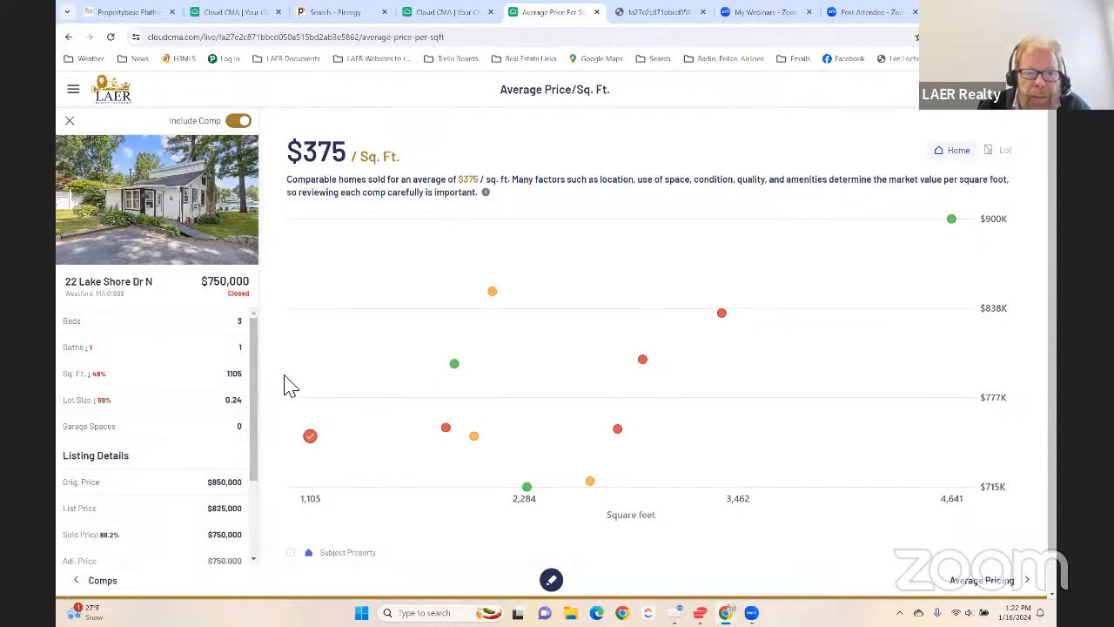
left_click(70, 121)
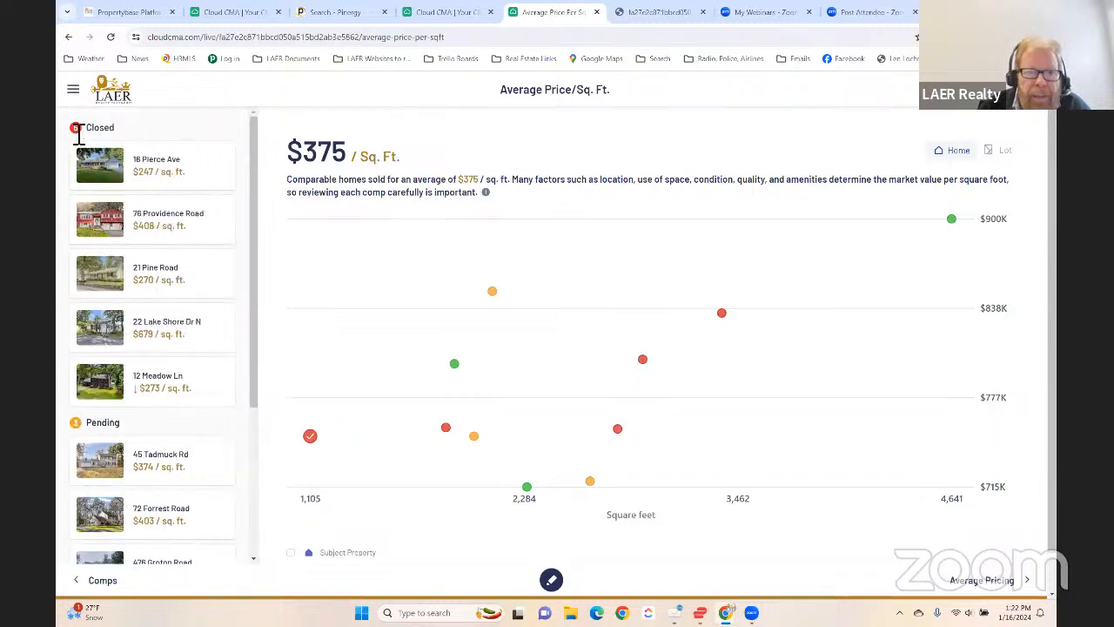
scroll(136, 435, "down", 3)
scroll(140, 440, "up", 2)
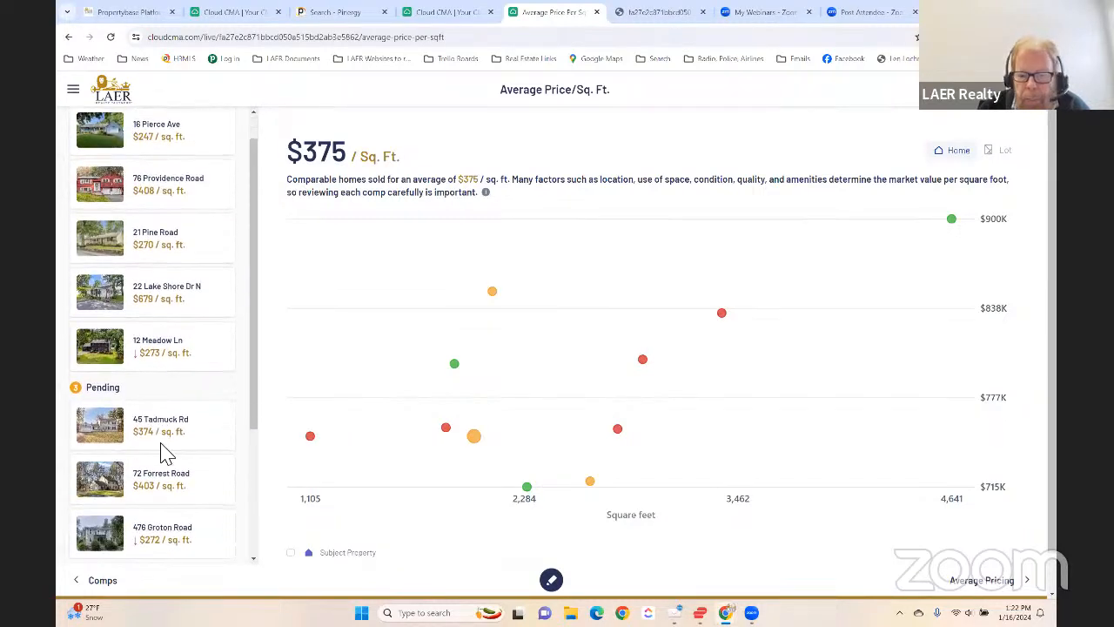
scroll(166, 451, "down", 2)
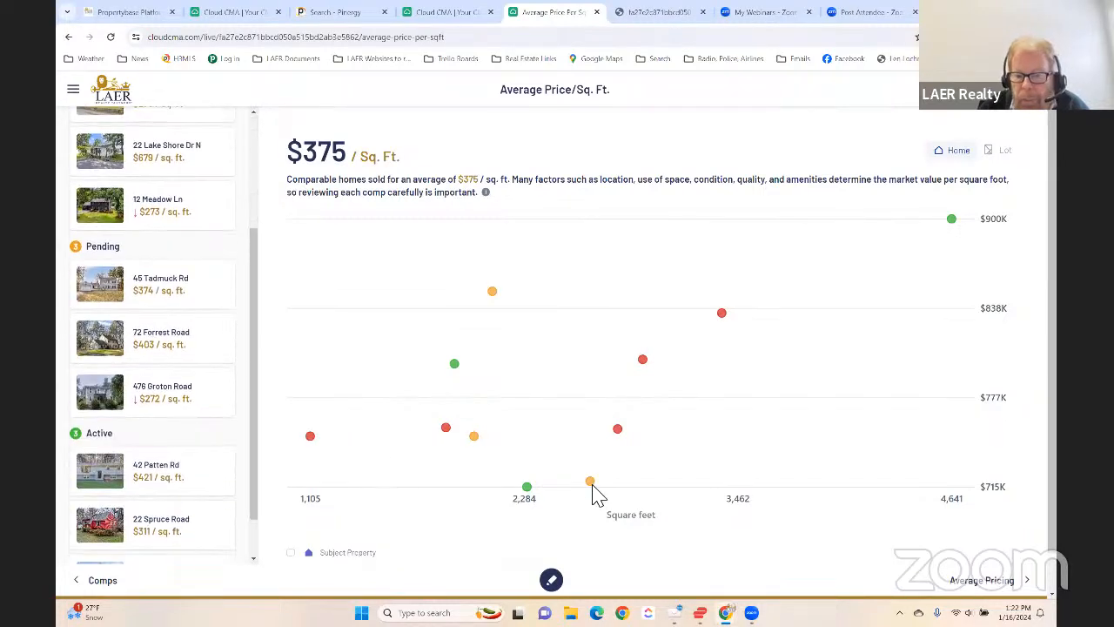
- Circle the central cluster of comparables on the price-per-square-foot chart with the drawing tool, add a curved stroke inside, and exit drawing mode
left_click(551, 579)
mouse_move(498, 505)
left_mouse_down()
mouse_move(794, 455)
mouse_move(566, 489)
mouse_move(723, 471)
left_mouse_up()
left_click_drag(546, 414, 698, 383)
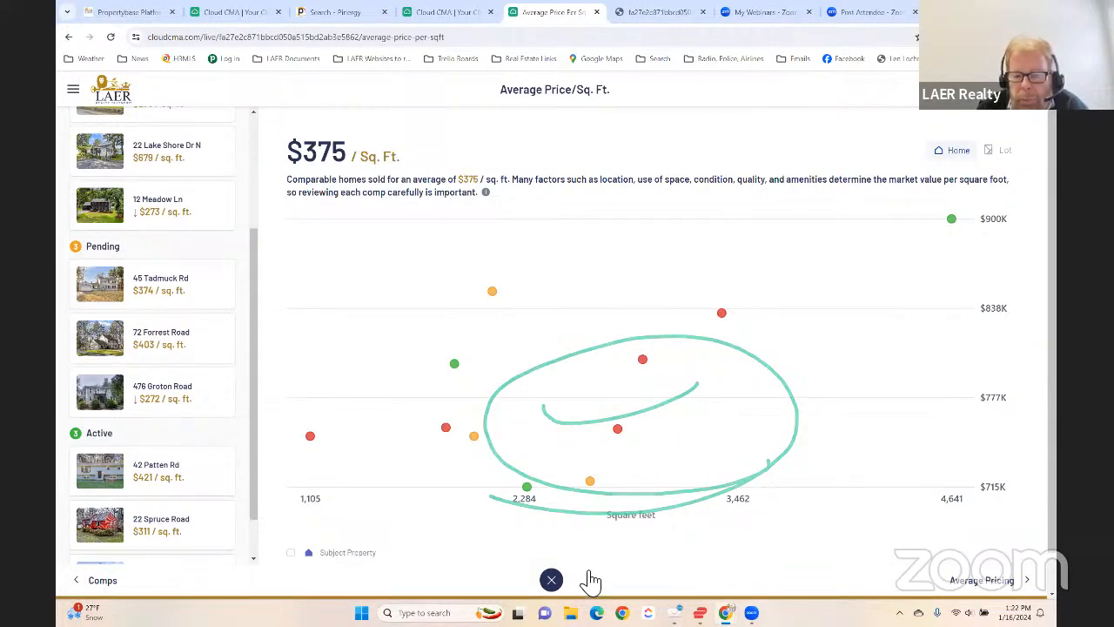
left_click(554, 581)
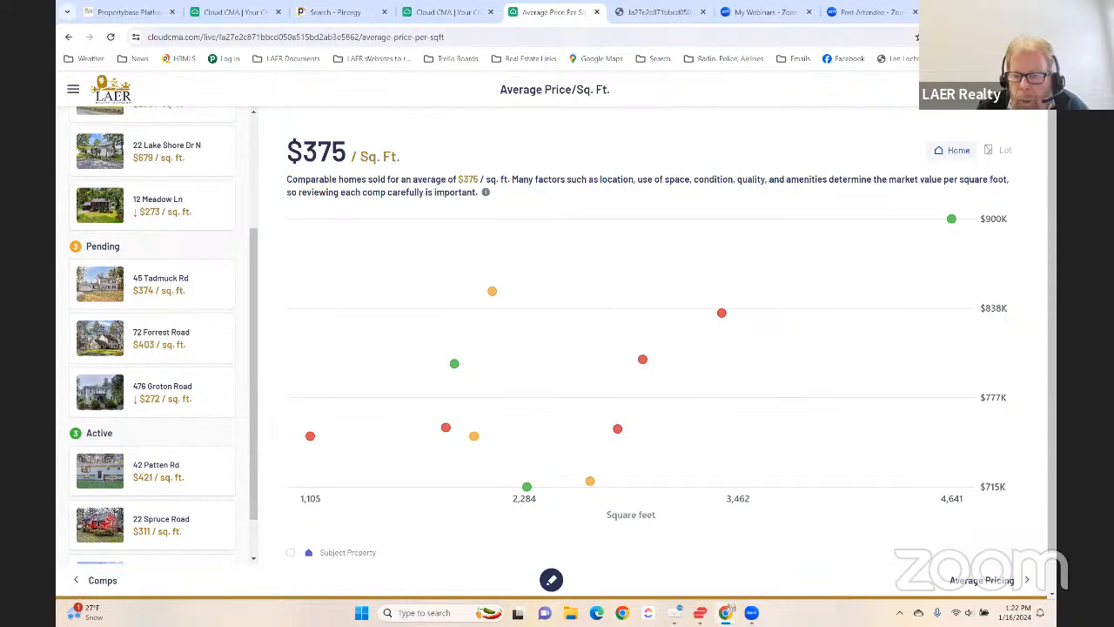
left_click(988, 583)
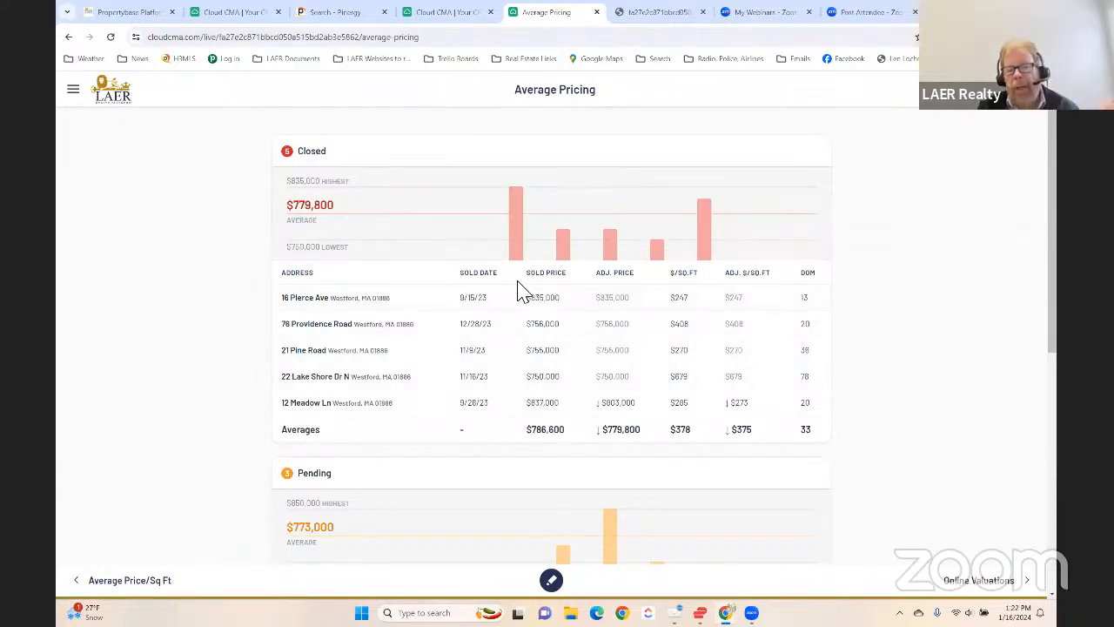
scroll(505, 314, "down", 5)
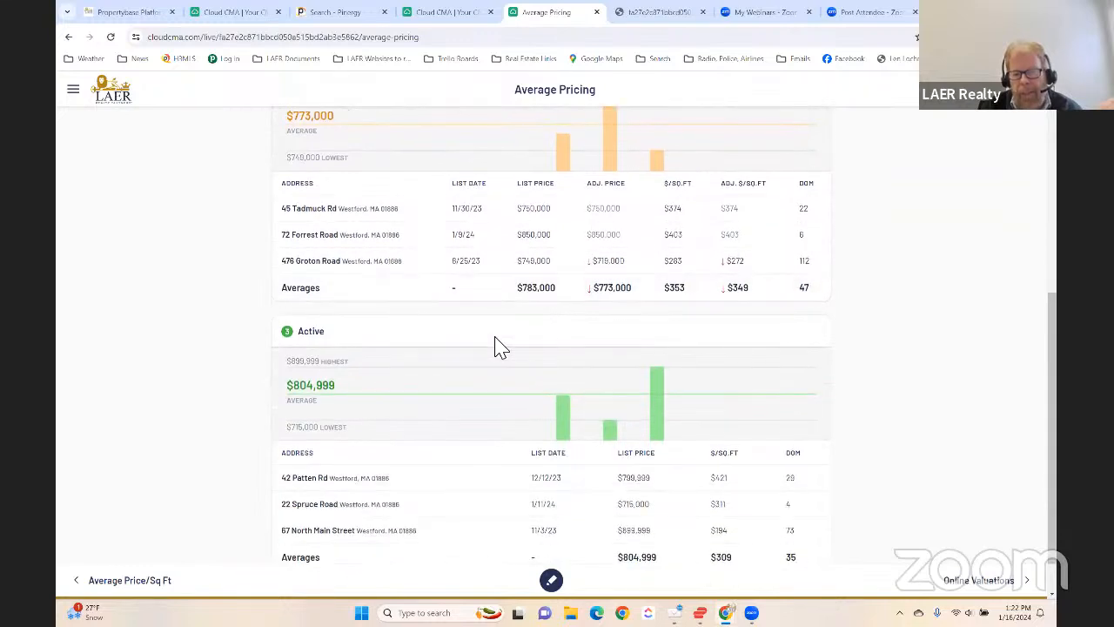
left_click(659, 416)
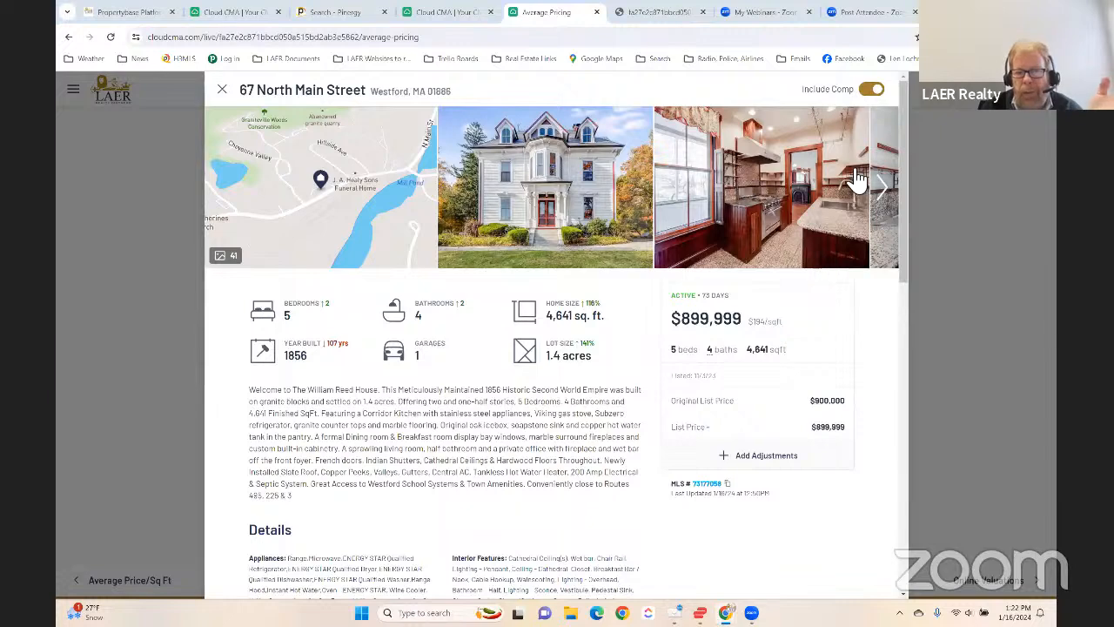
left_click(222, 91)
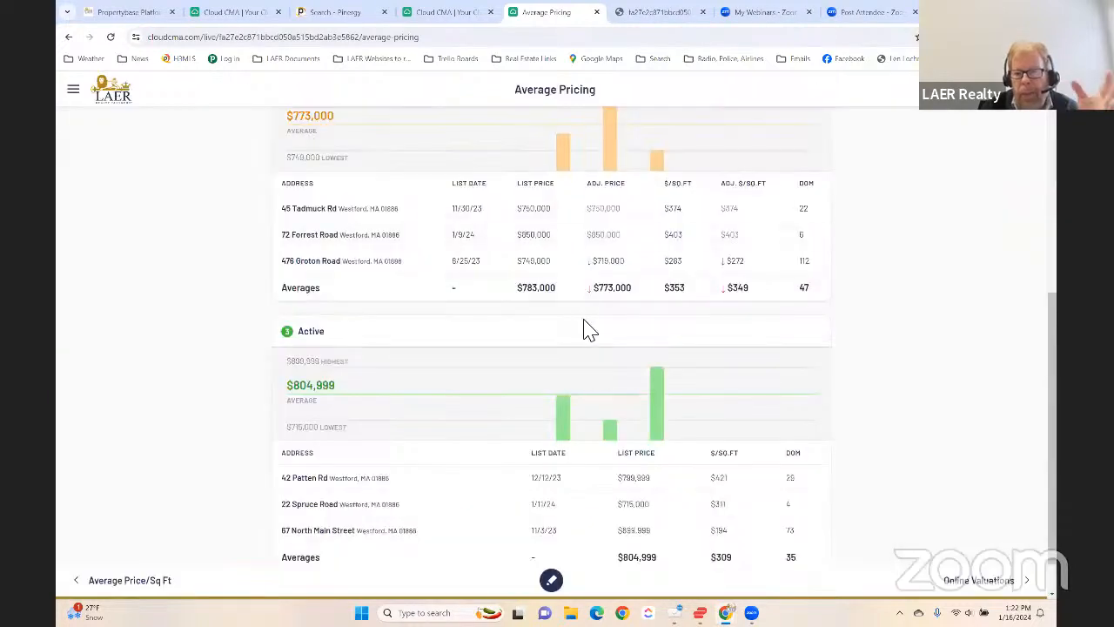
scroll(818, 423, "down", 1)
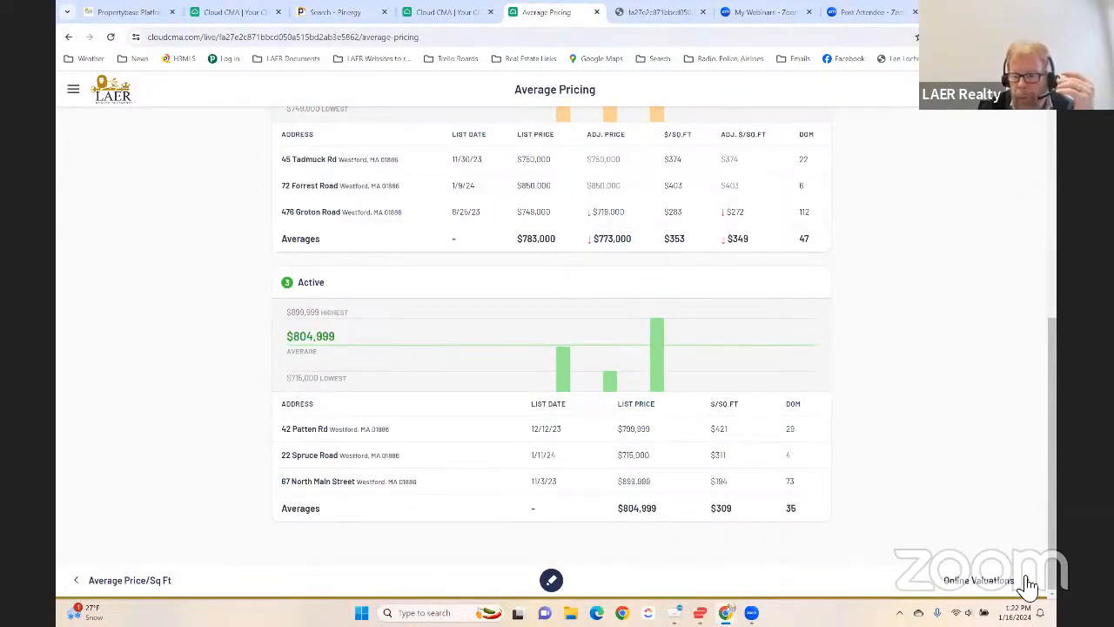
left_click(992, 581)
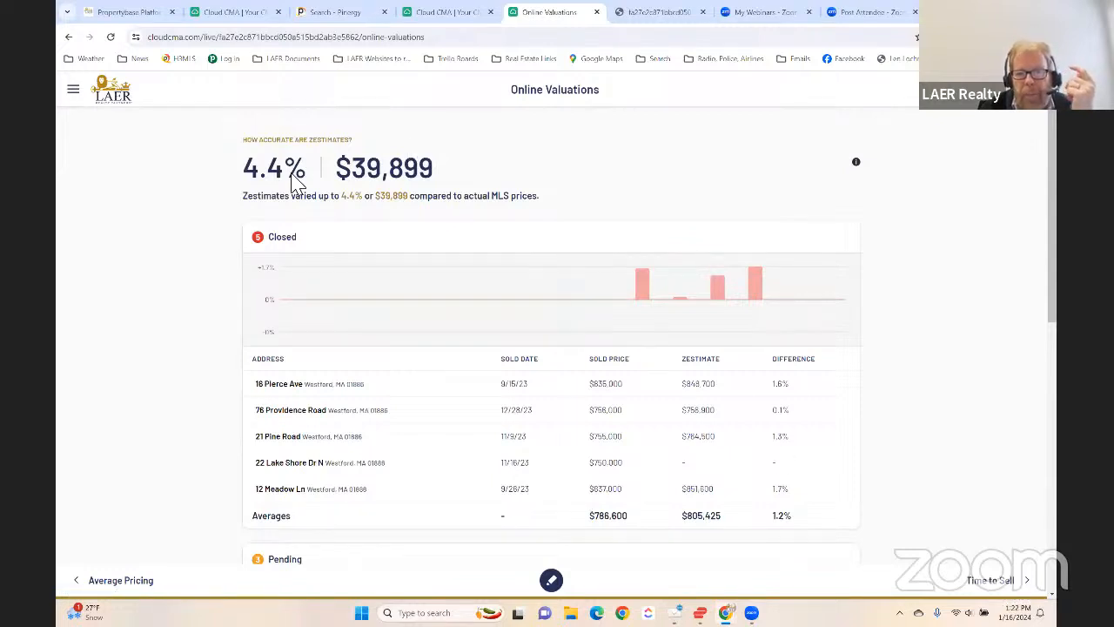
left_click(990, 582)
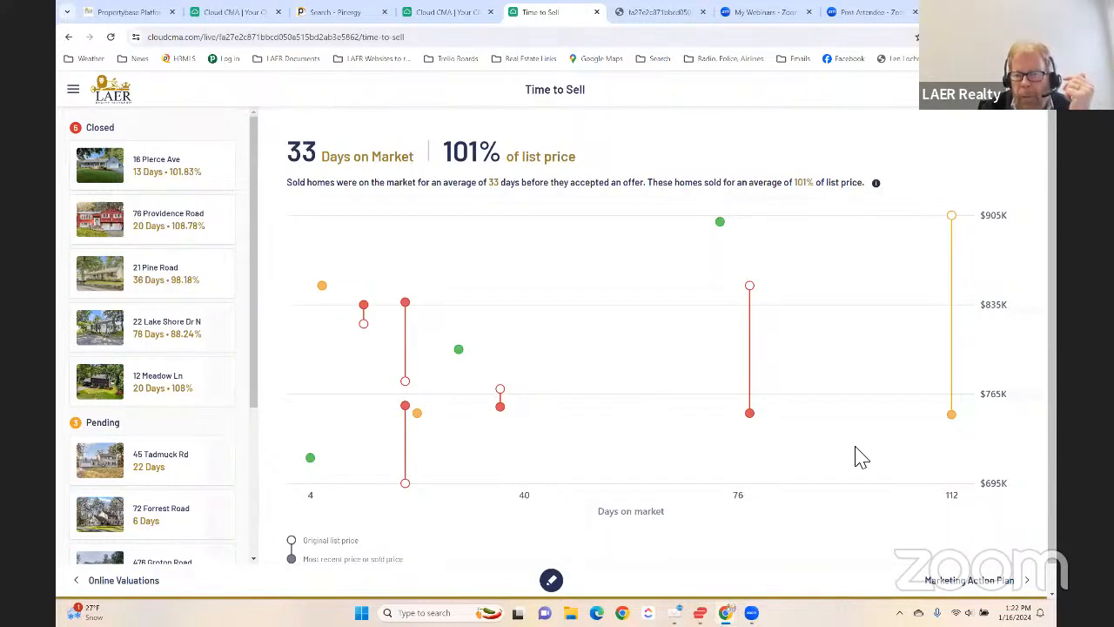
left_click(952, 416)
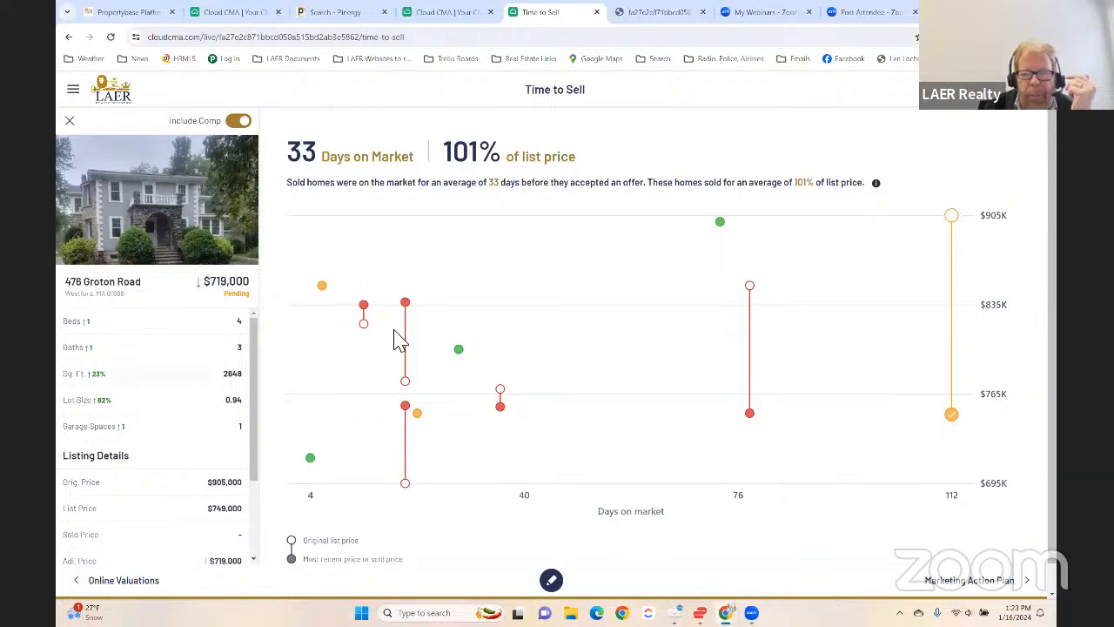
left_click(574, 294)
scroll(646, 335, "down", 1)
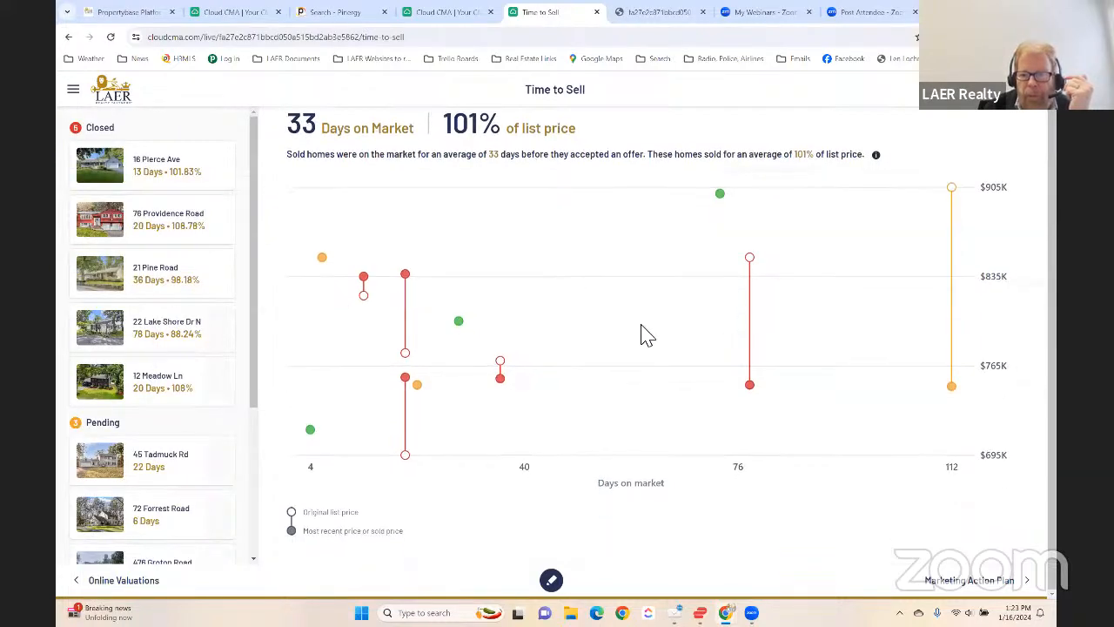
left_click(748, 385)
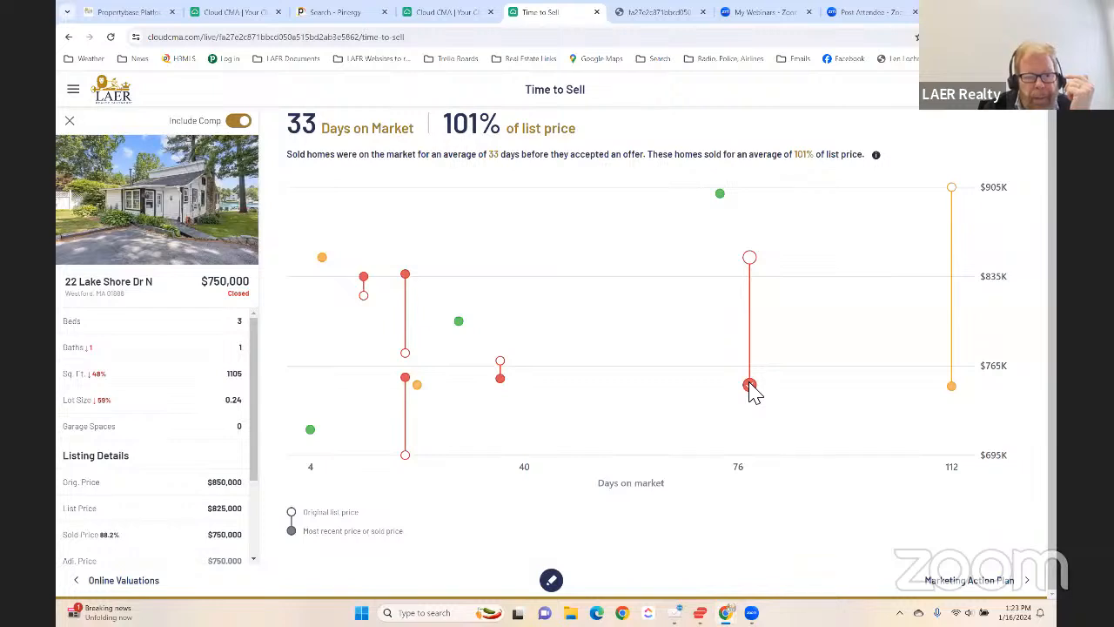
left_click(753, 391)
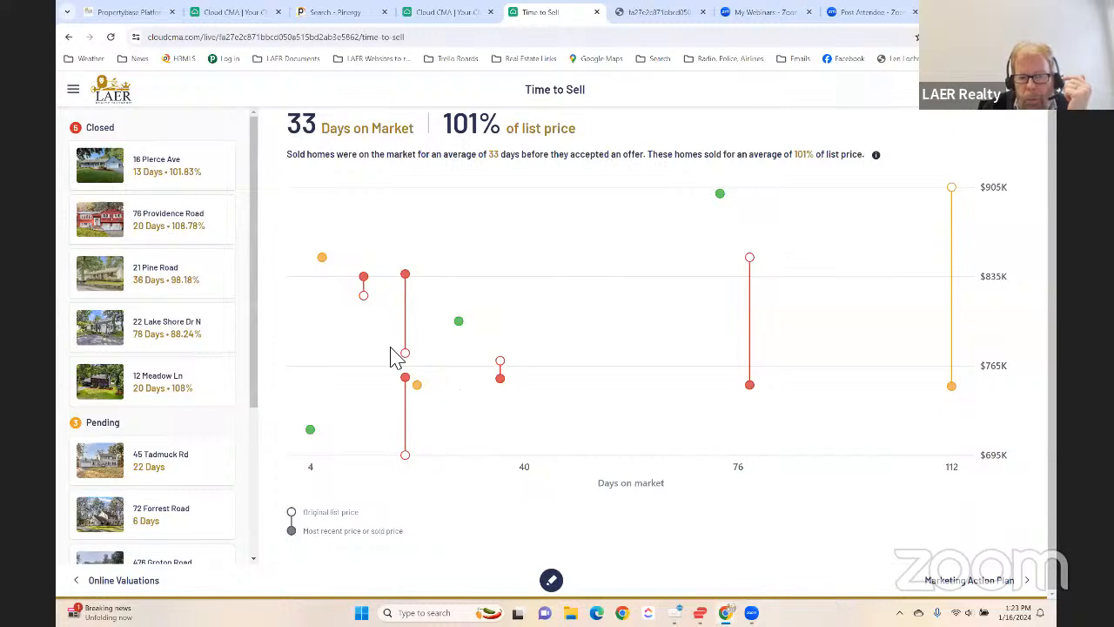
left_click(405, 277)
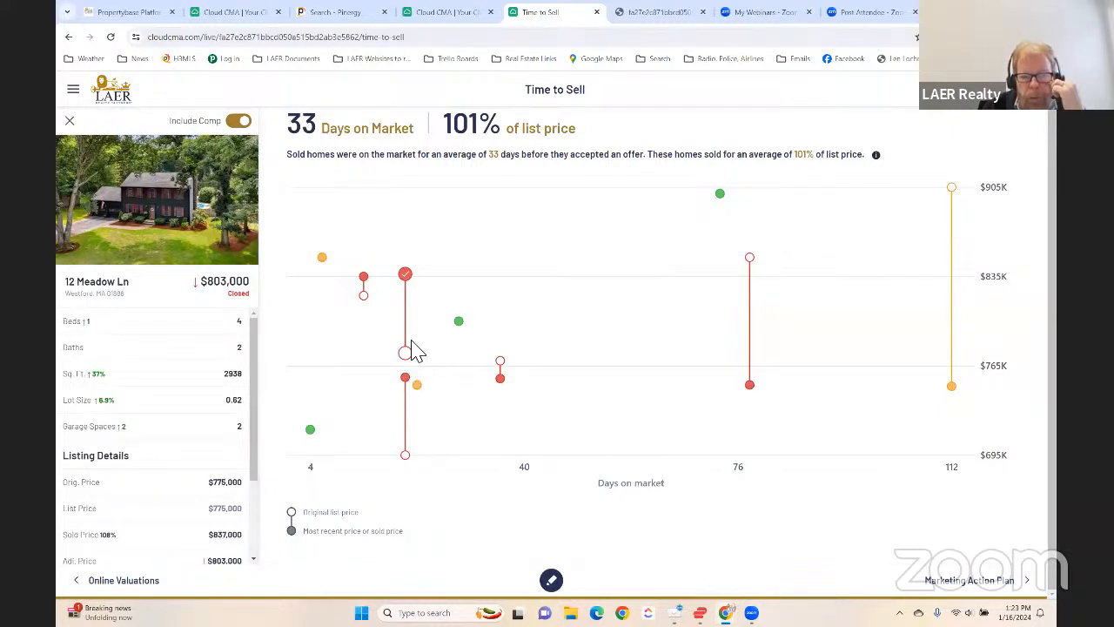
left_click(545, 342)
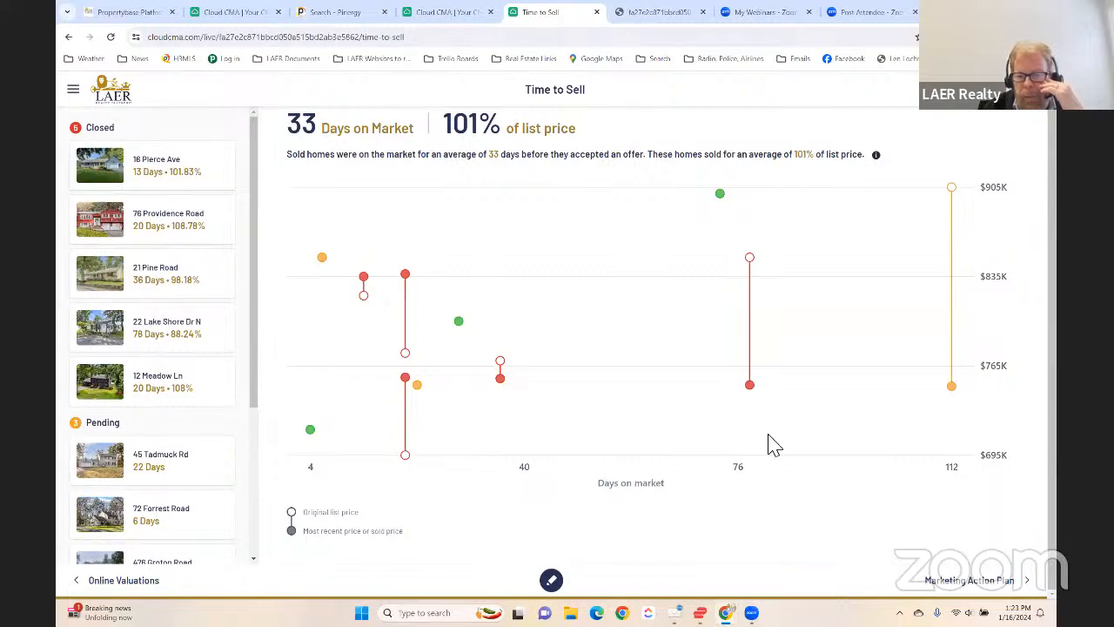
- Look over the Marketing Action Plan and read through the Intelligent Pricing & Timing page with its buyer pyramid and activity chart
left_click(965, 580)
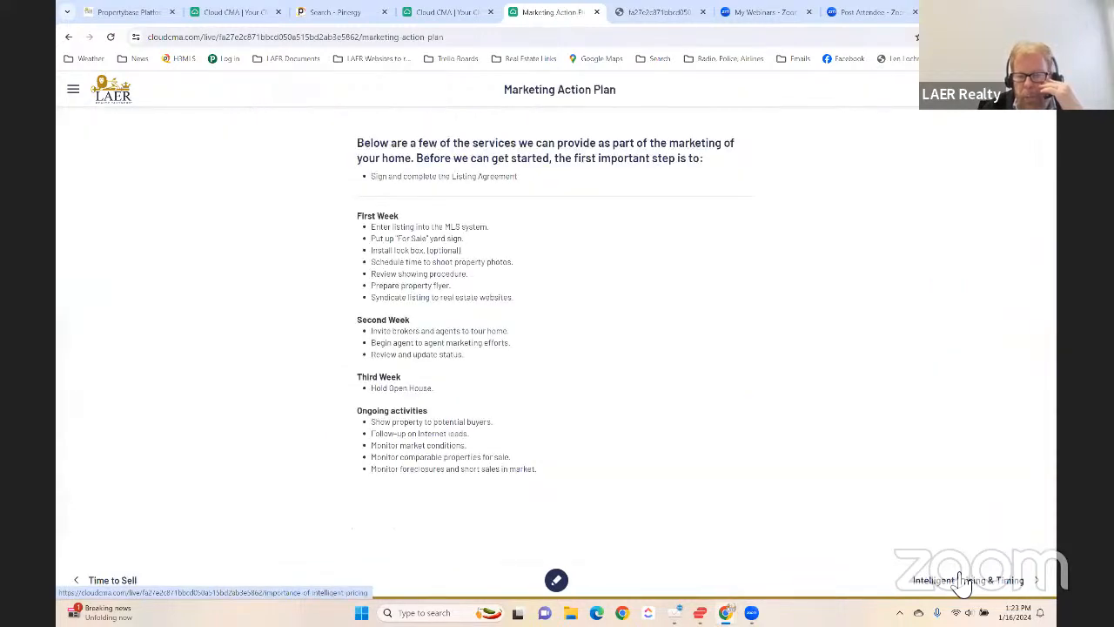
left_click(962, 582)
left_click(964, 583)
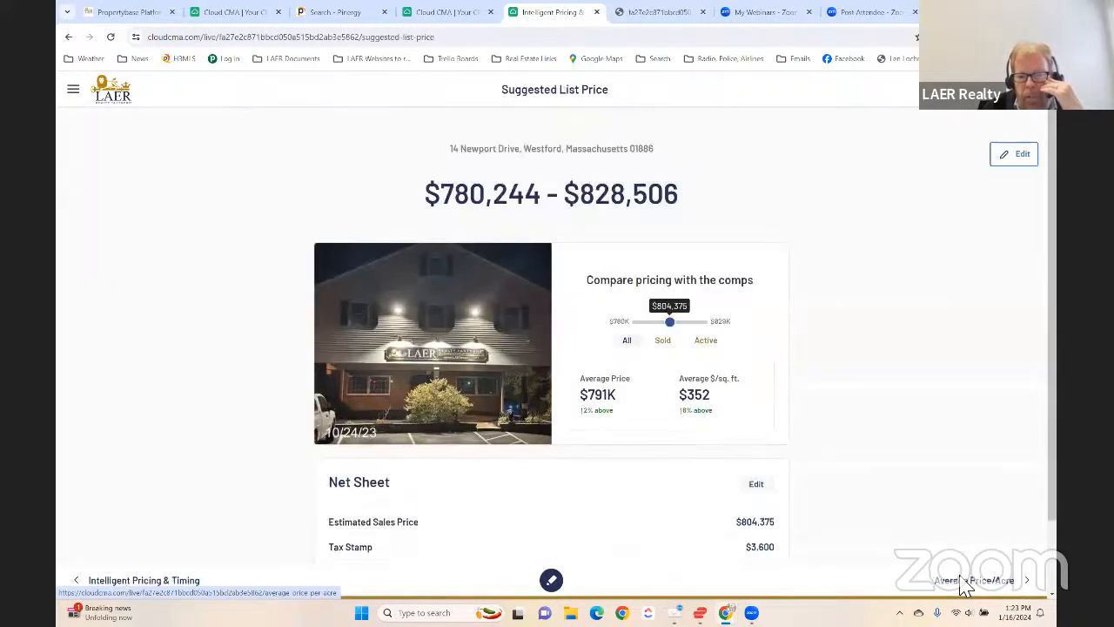
left_click(183, 585)
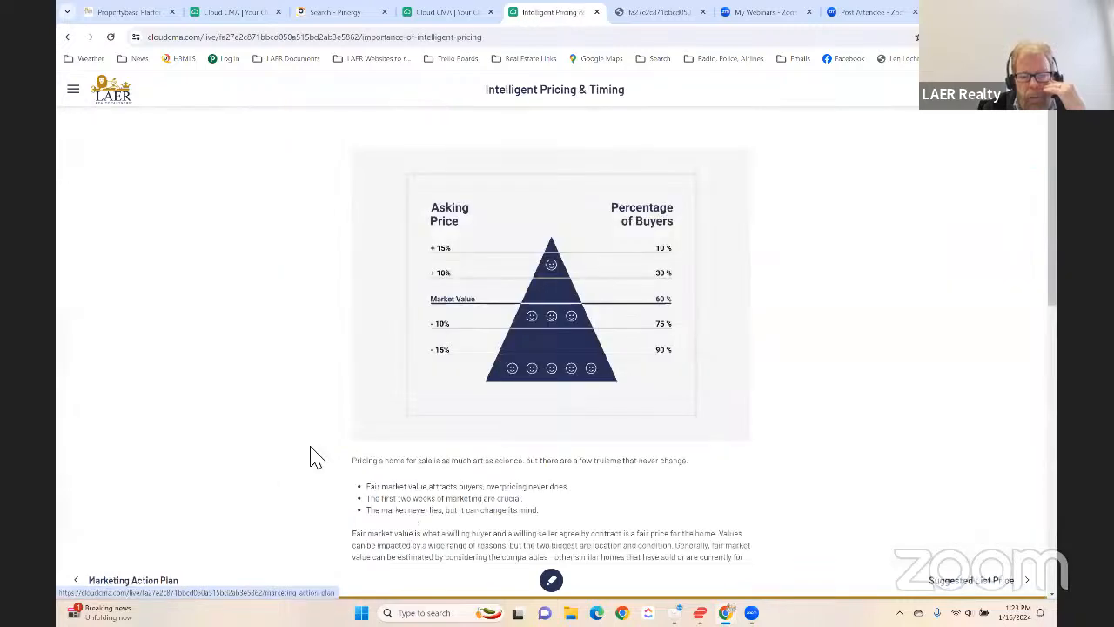
scroll(564, 378, "down", 3)
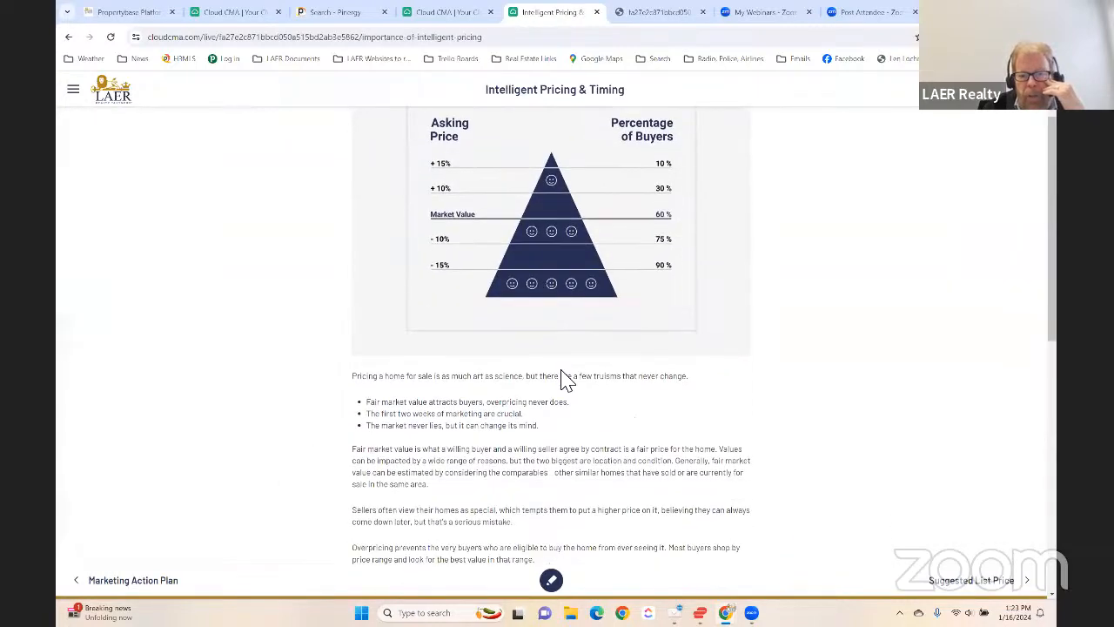
scroll(657, 428, "down", 2)
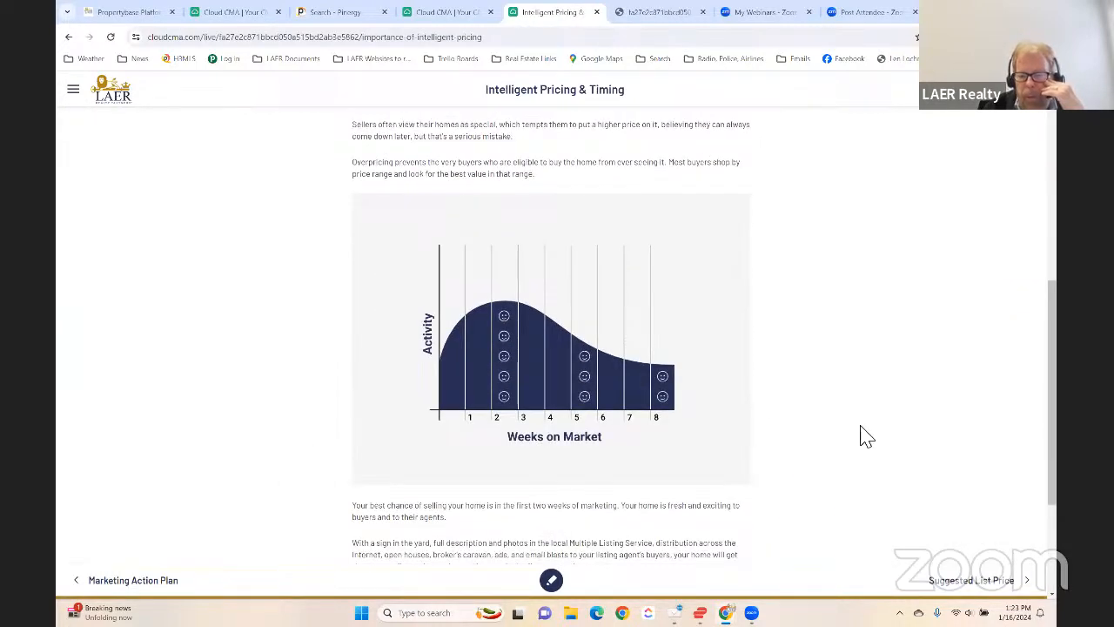
- On the Suggested List Price page, raise the price compared with the comps to $828,506
left_click(960, 585)
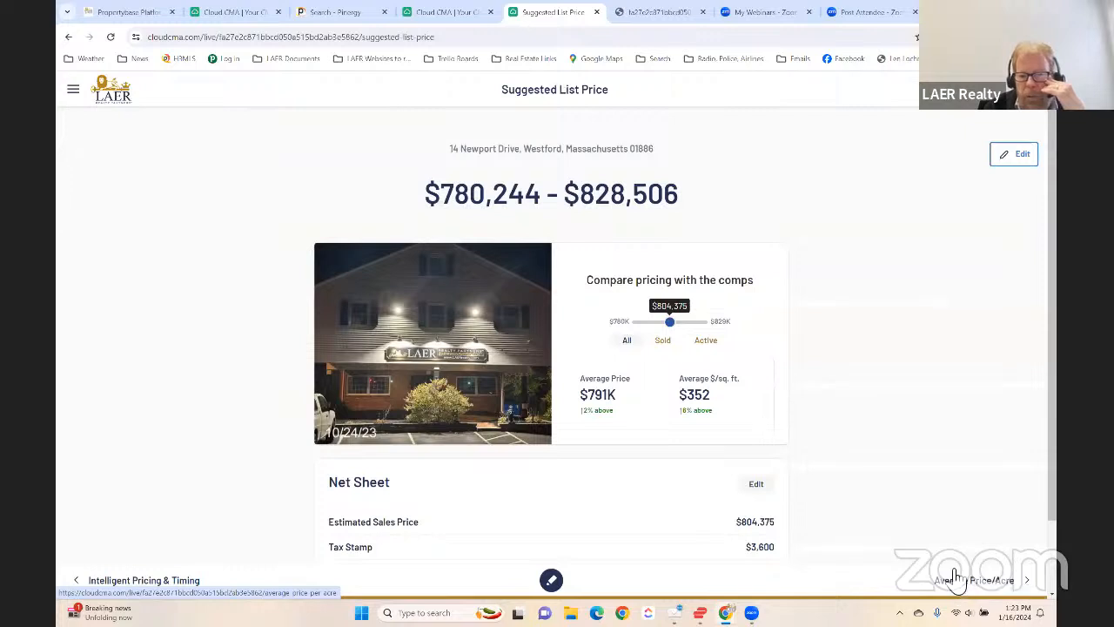
scroll(827, 402, "down", 2)
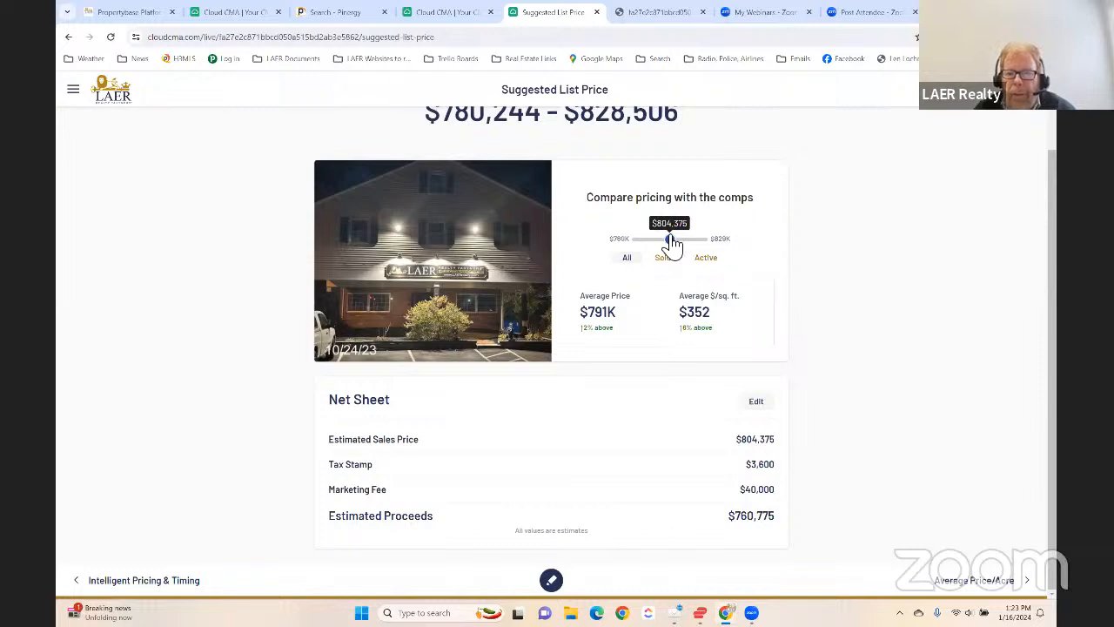
left_click_drag(671, 240, 711, 250)
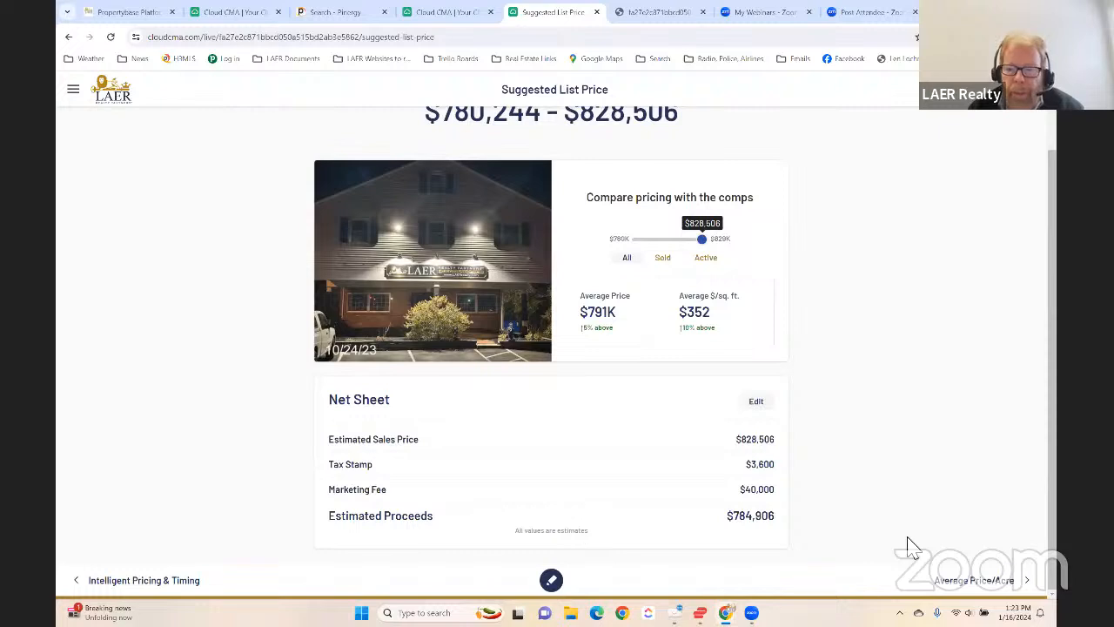
- Return to the report's home page, look over its section tiles, and show the navigation list down to its last sections
left_click(127, 102)
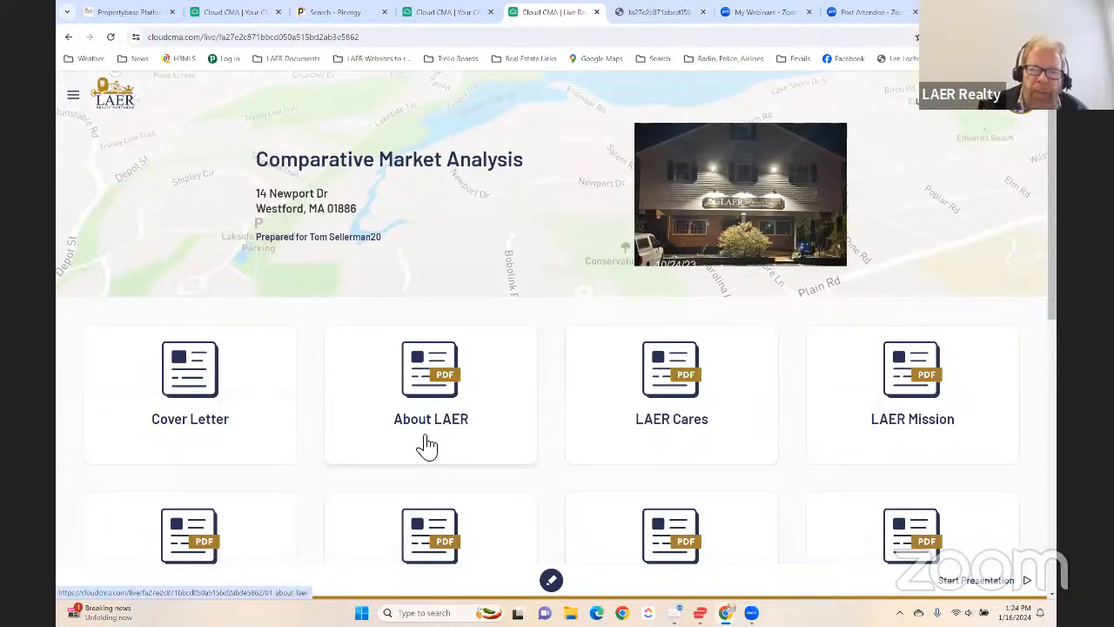
scroll(381, 438, "down", 5)
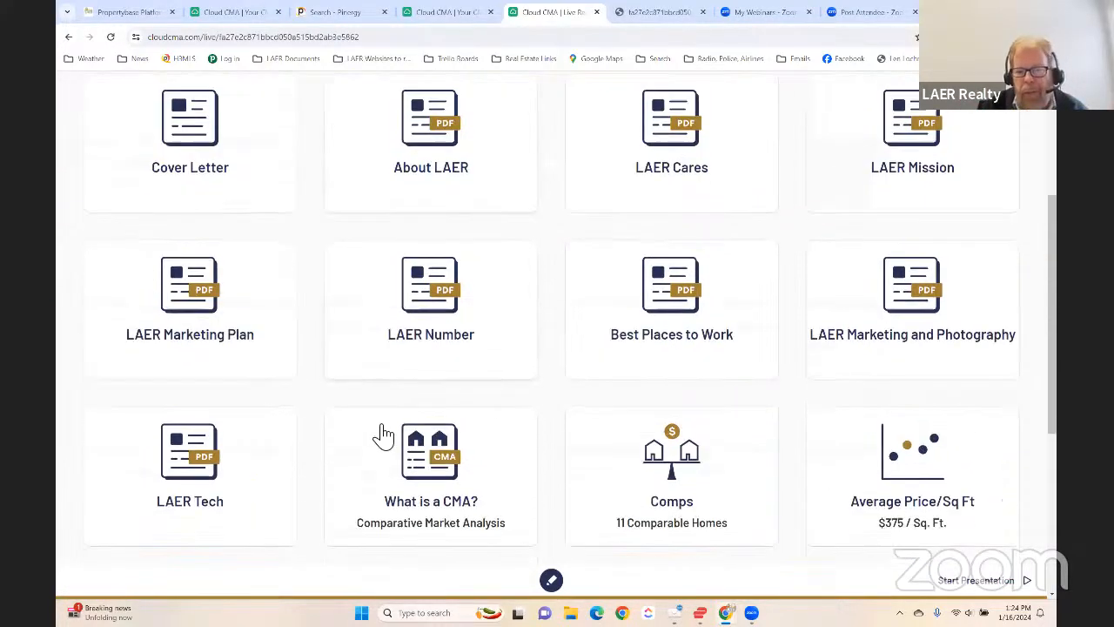
scroll(418, 435, "down", 2)
scroll(418, 392, "up", 5)
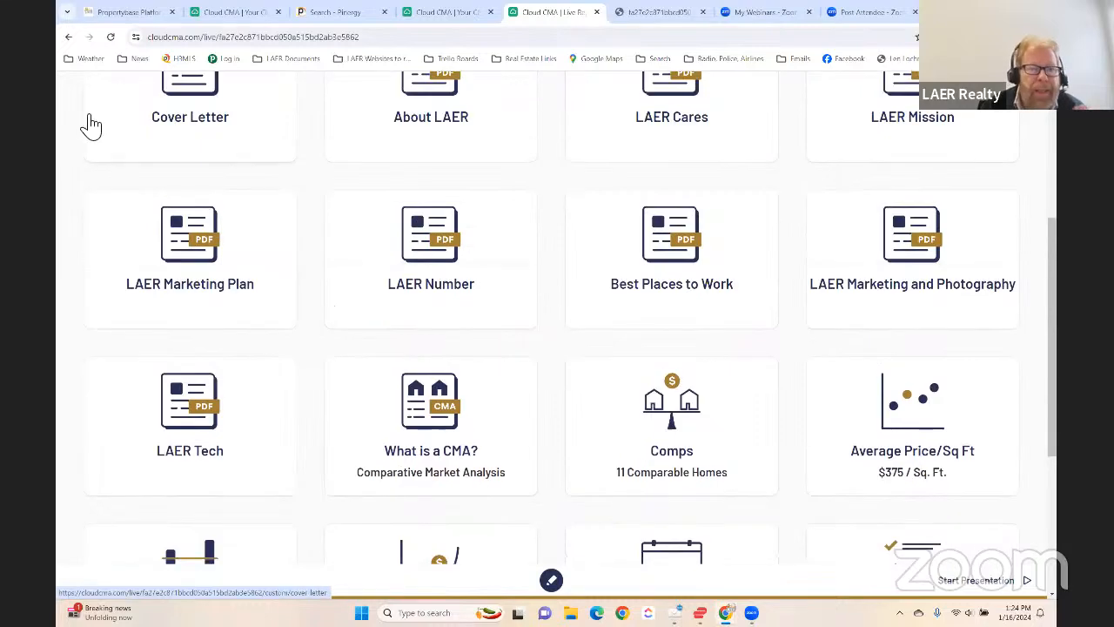
scroll(100, 162, "up", 2)
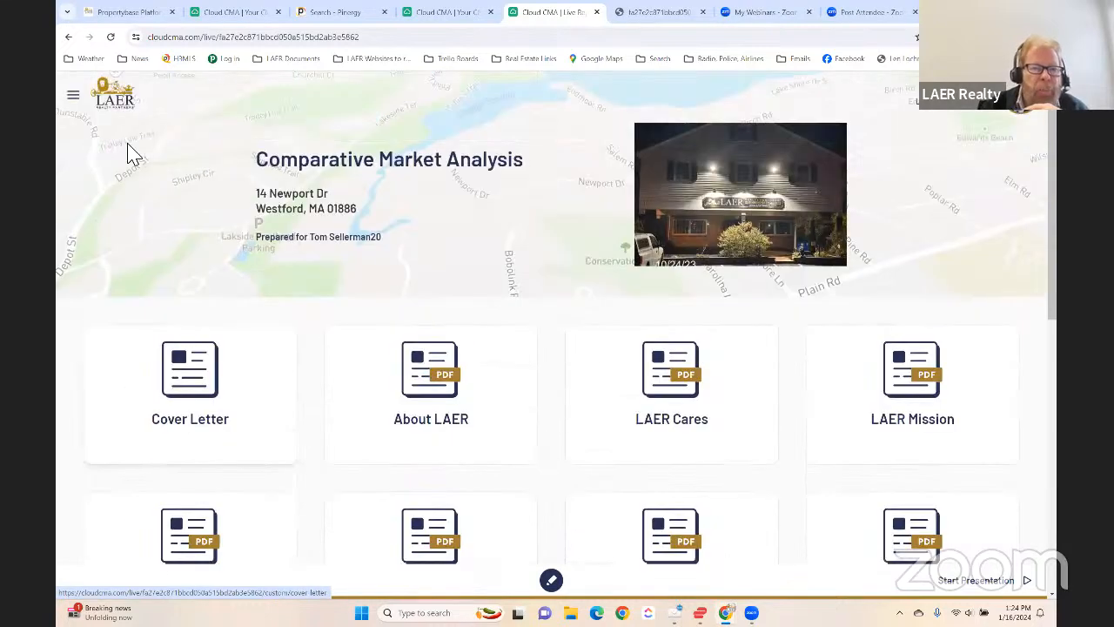
left_click(75, 99)
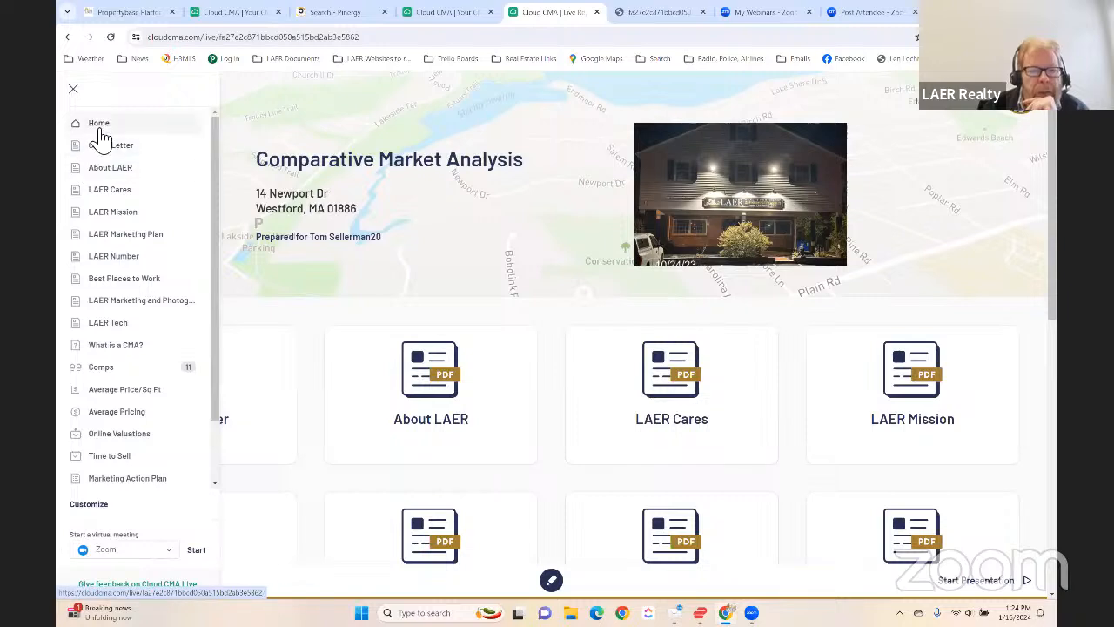
scroll(110, 254, "down", 2)
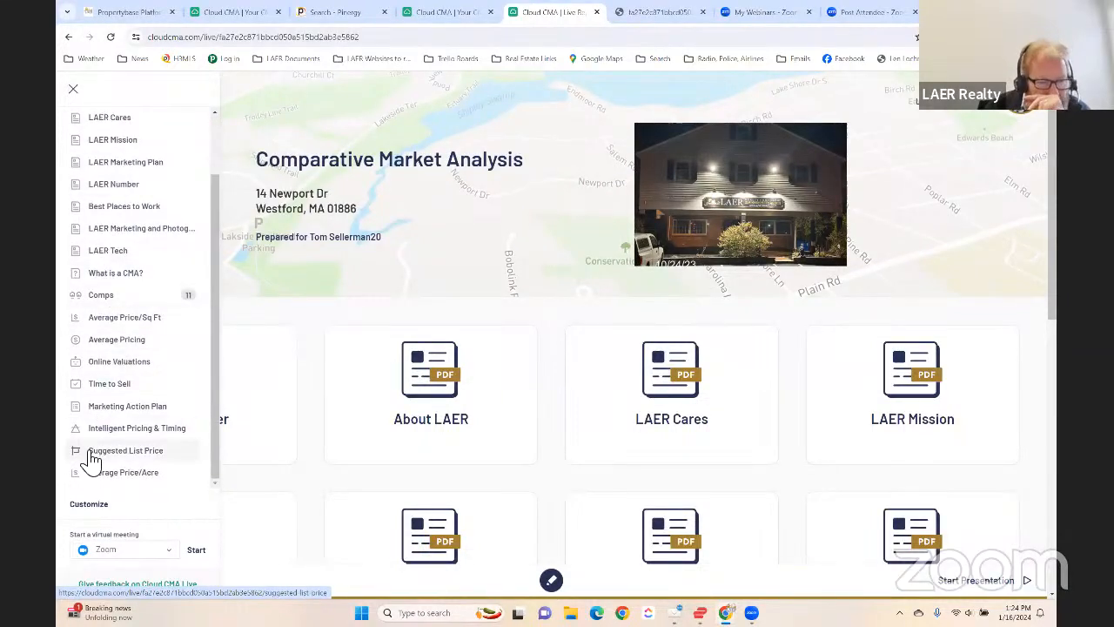
- Customize the live report's navigation list, showing the Agent Resume section and hiding it again, and finish customizing
left_click(95, 507)
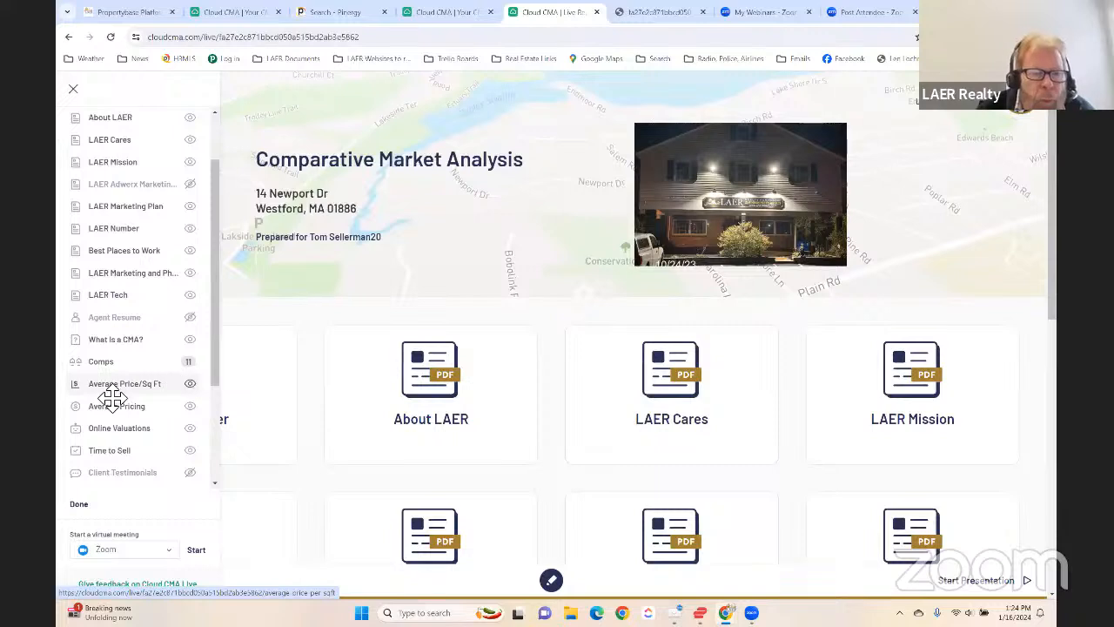
scroll(131, 375, "up", 2)
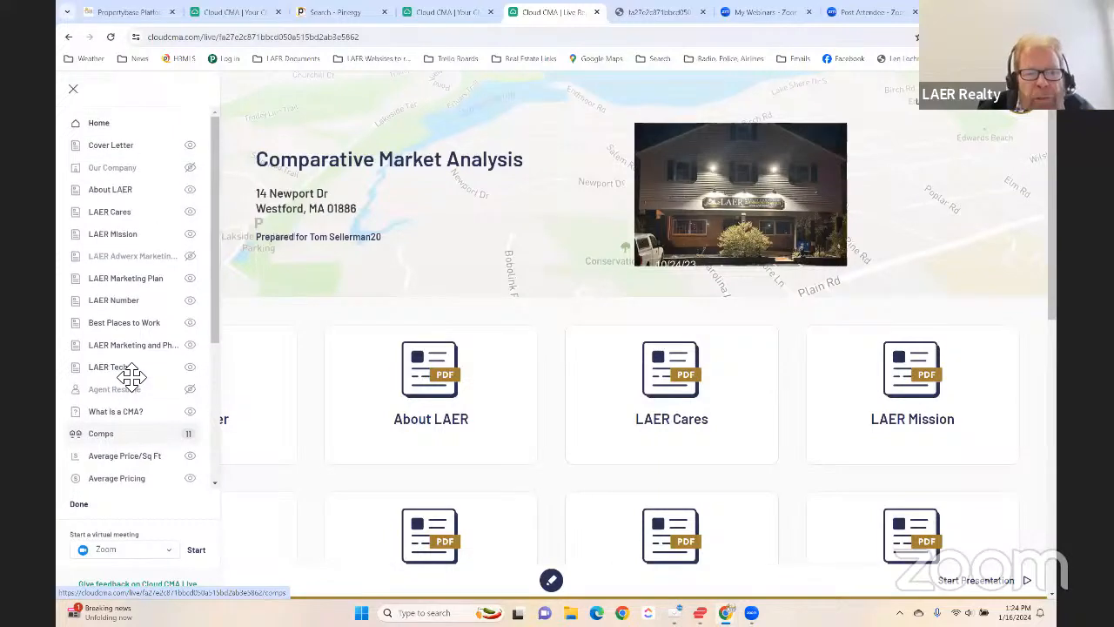
left_click(190, 389)
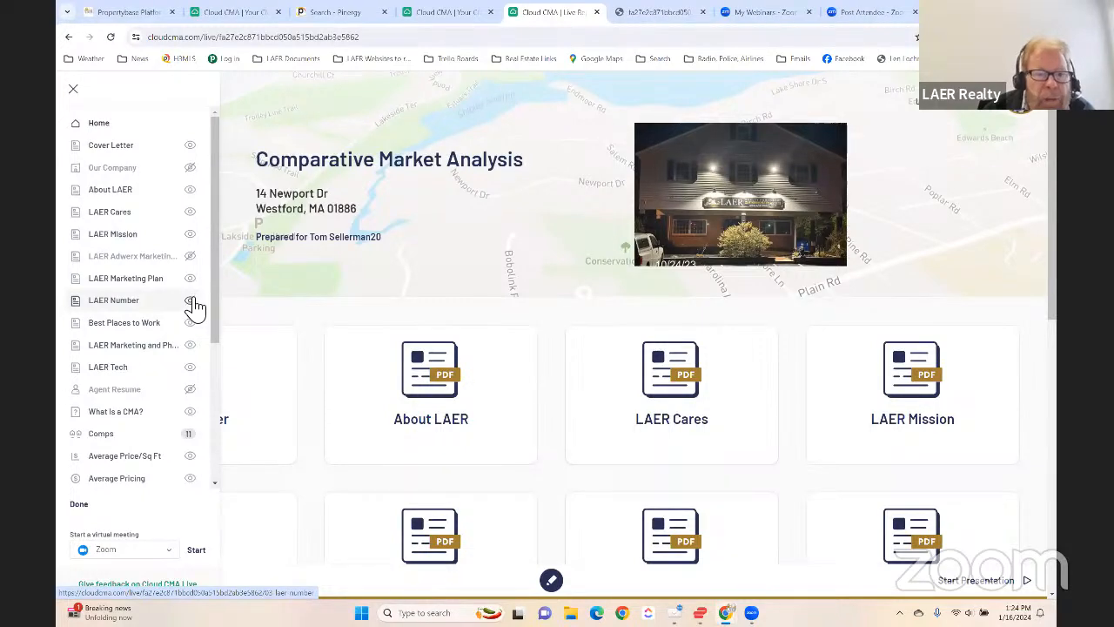
scroll(162, 324, "down", 3)
scroll(162, 392, "down", 2)
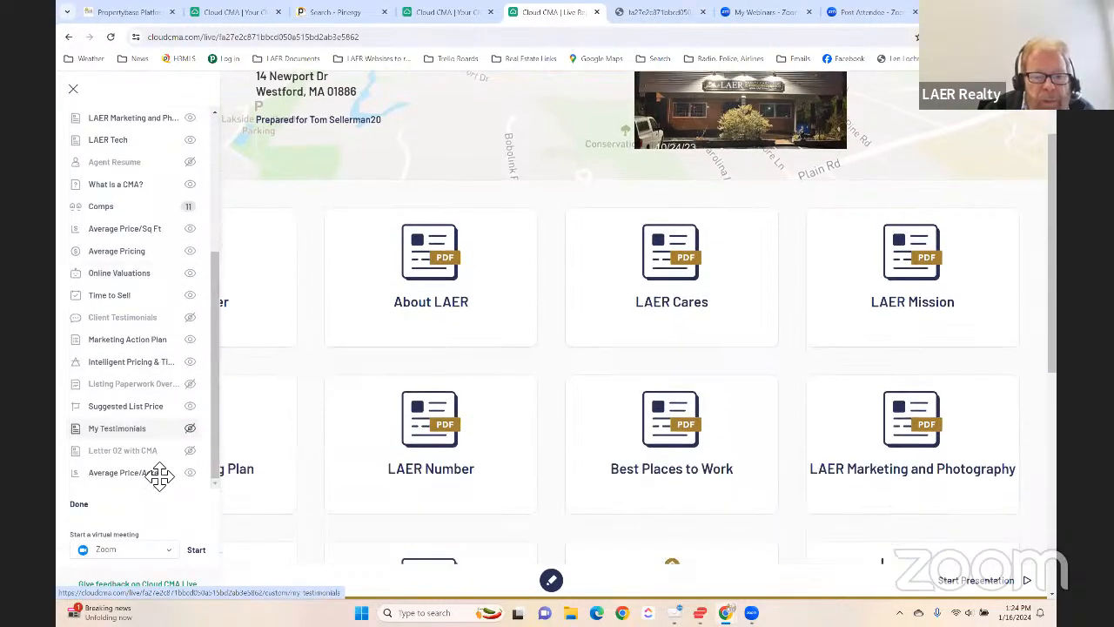
left_click(81, 505)
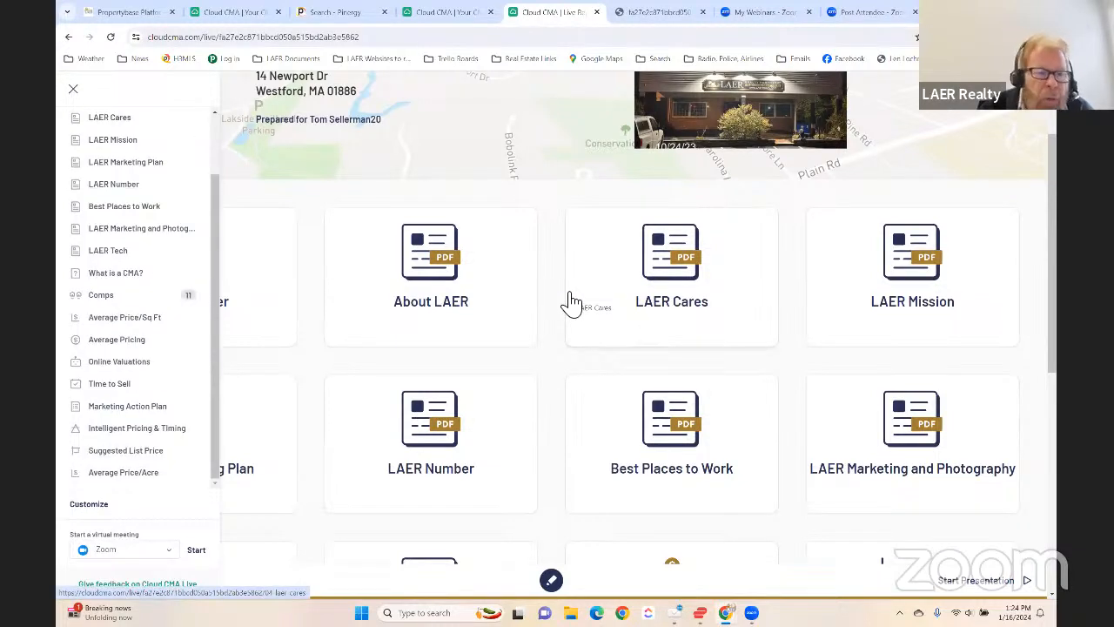
- Customize the section order, moving LAER Mission directly below Cover Letter and About LAER below LAER Adwerx Marketing, and finish customizing
left_click(87, 505)
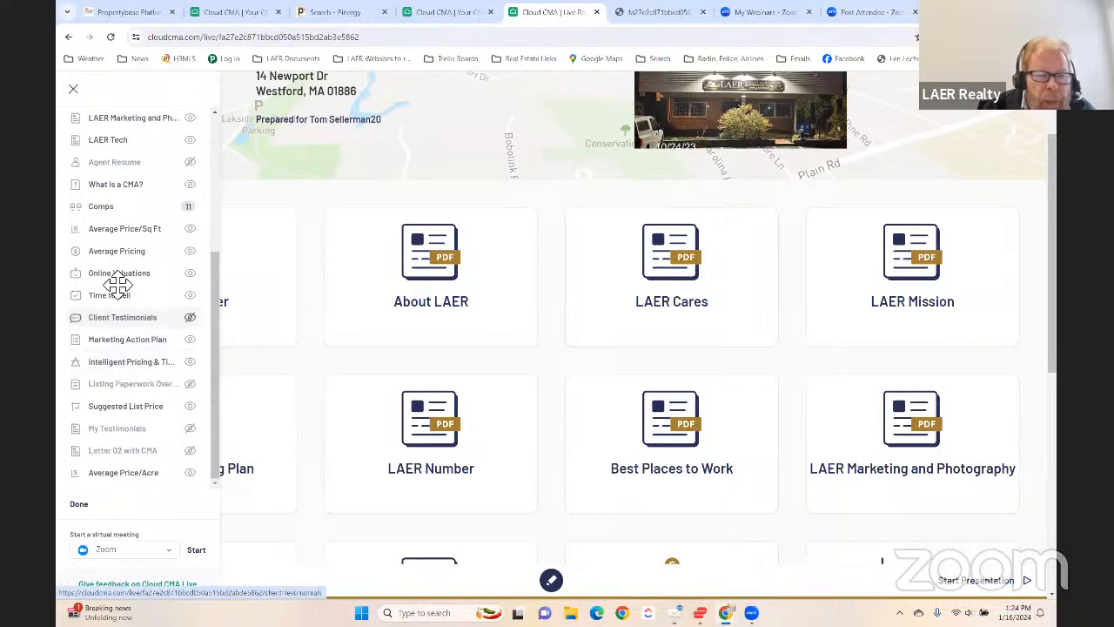
scroll(122, 296, "up", 3)
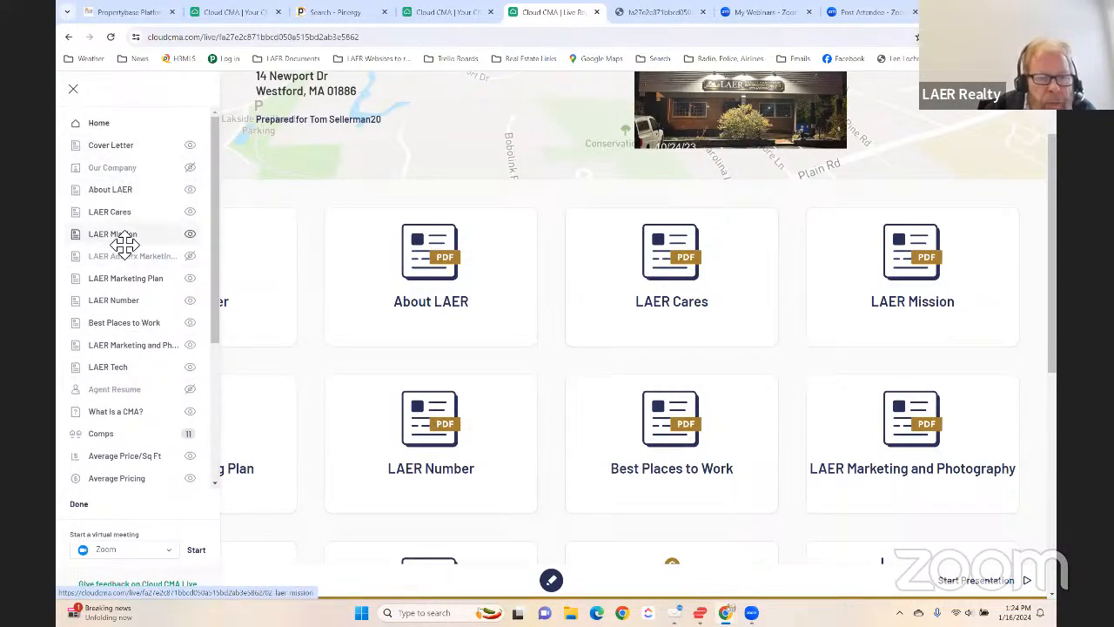
left_click_drag(125, 245, 124, 171)
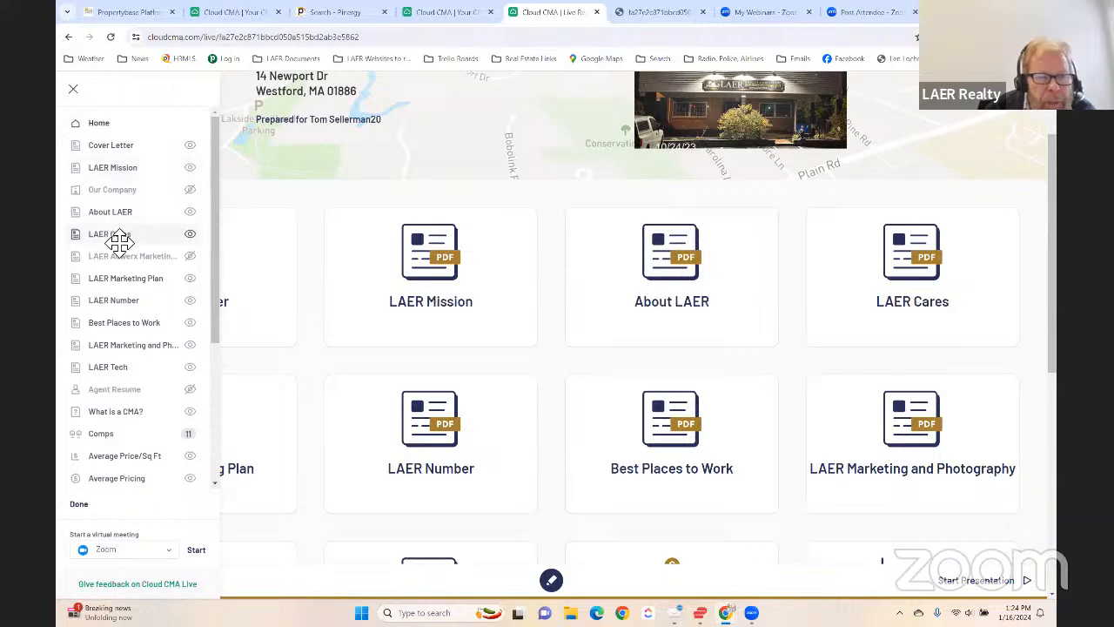
left_click_drag(126, 216, 92, 252)
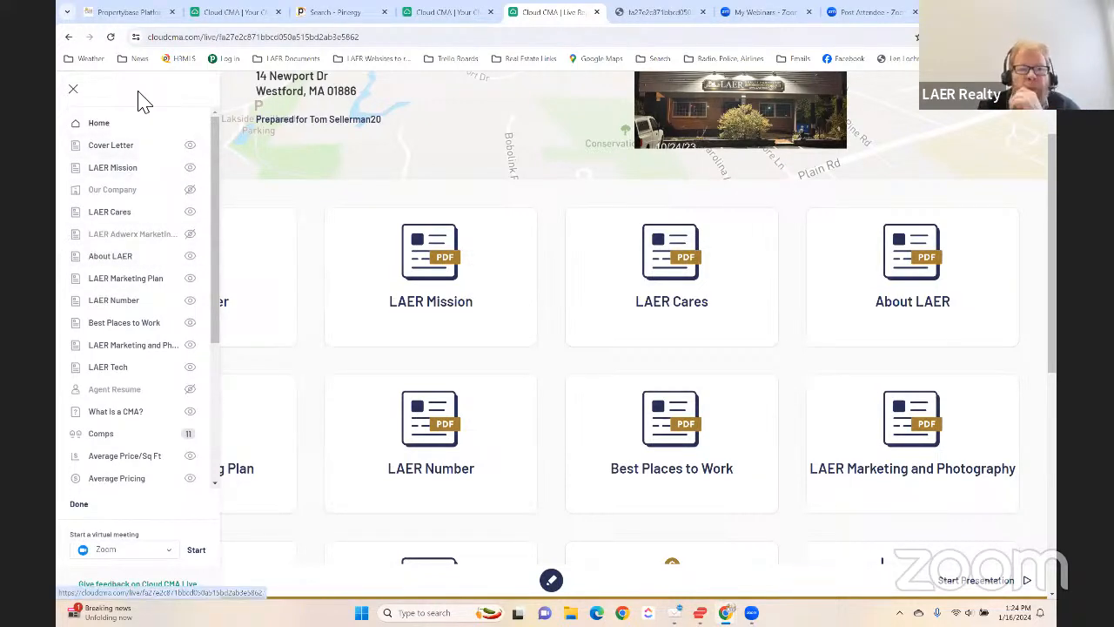
left_click(80, 512)
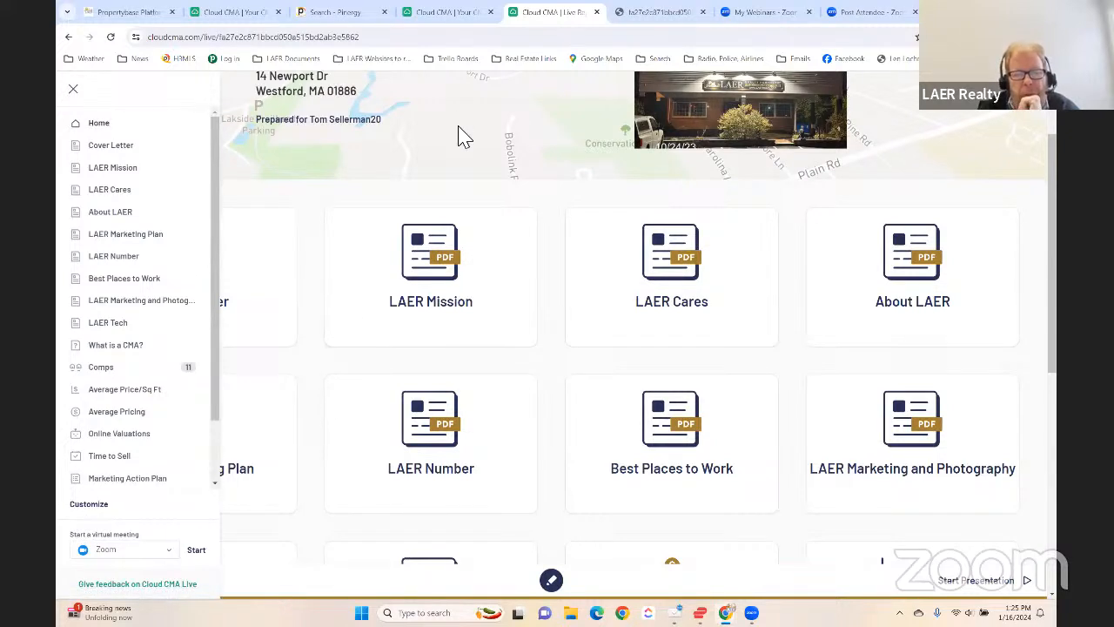
- Go from the Publish CMA page to the CMA Reports list and open the East Sheppard test report in Chelmsford for editing
left_click(444, 12)
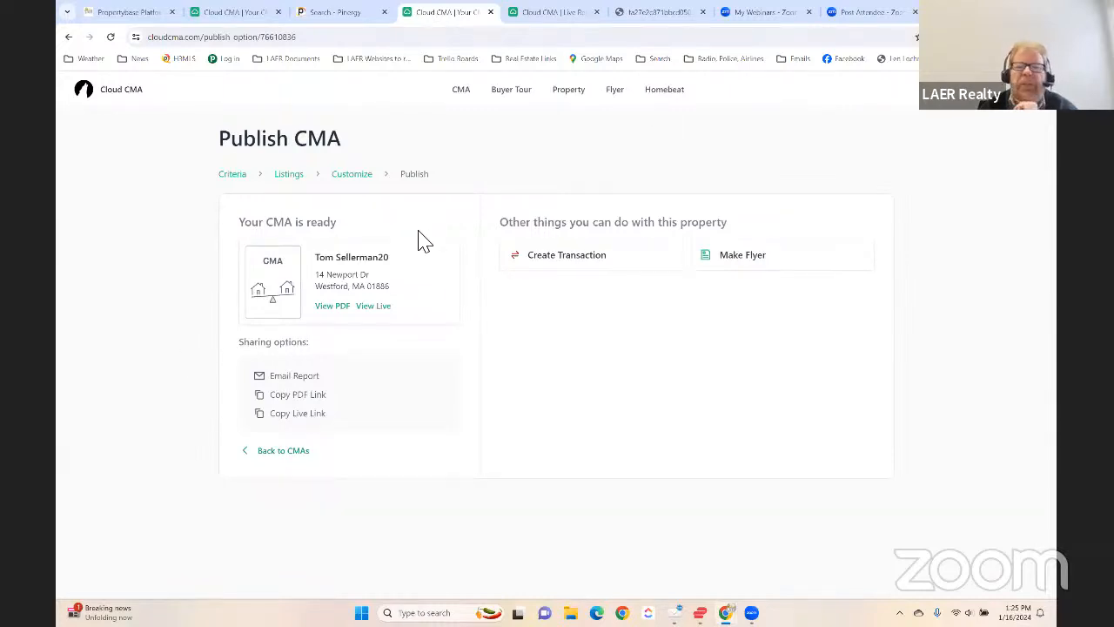
left_click(460, 90)
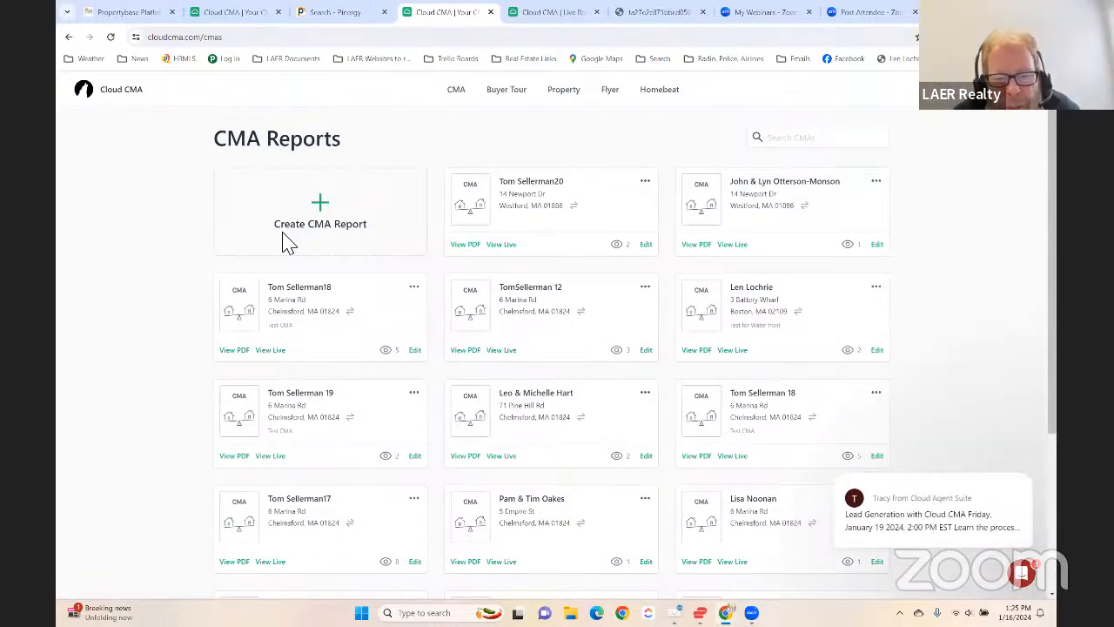
scroll(288, 431, "down", 3)
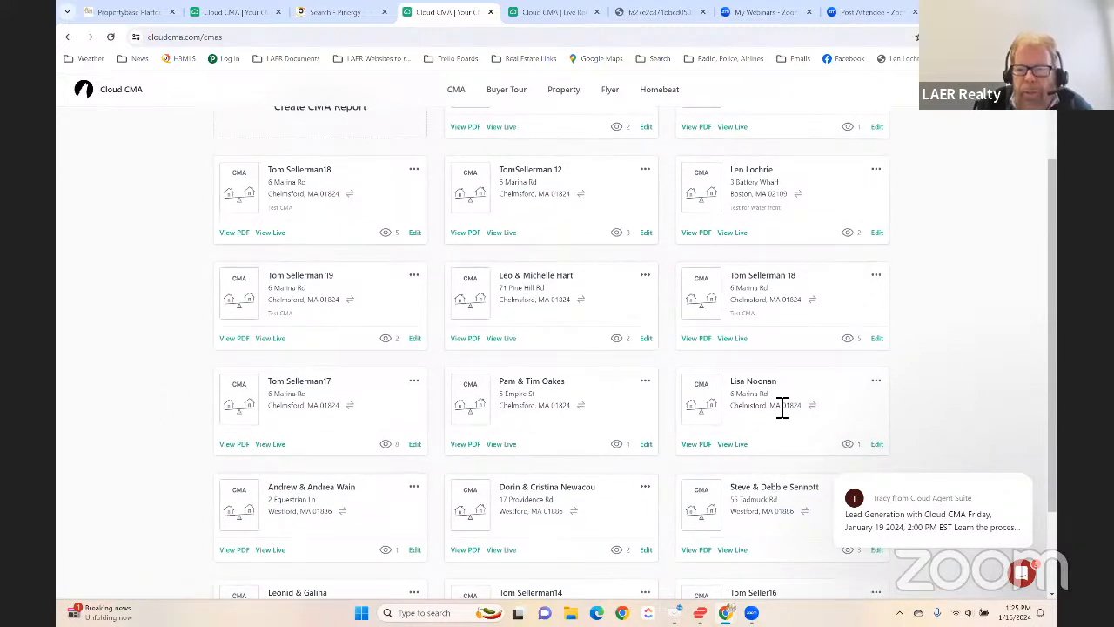
scroll(783, 409, "down", 3)
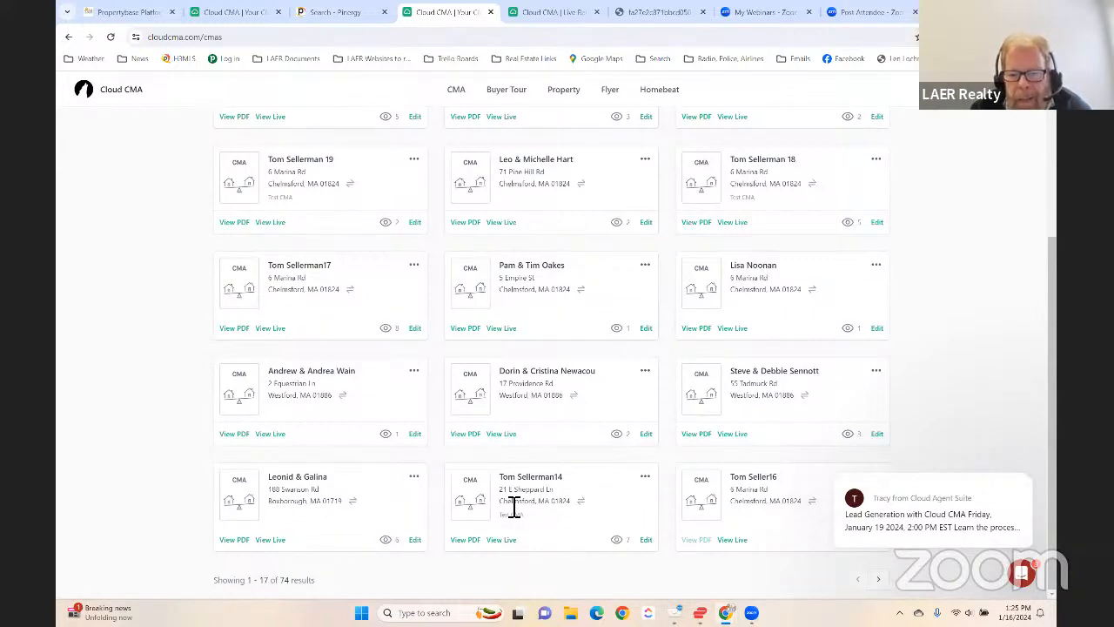
left_click(646, 540)
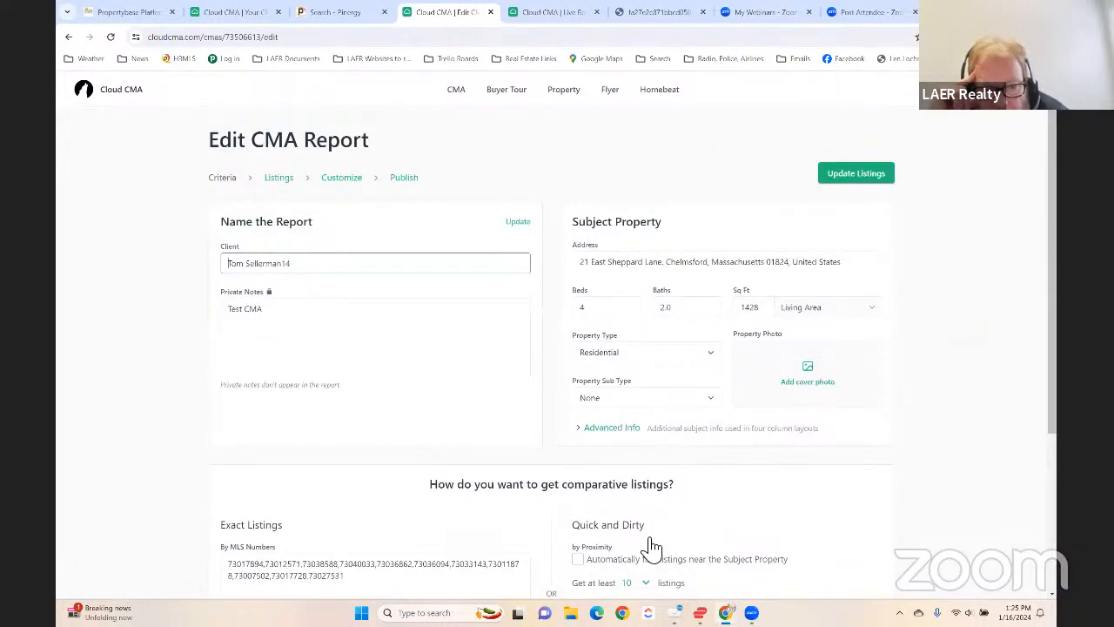
- Clear all the MLS numbers under Exact Listings in the Chelmsford report and look over the other comparable-listing options
scroll(663, 474, "up", 2)
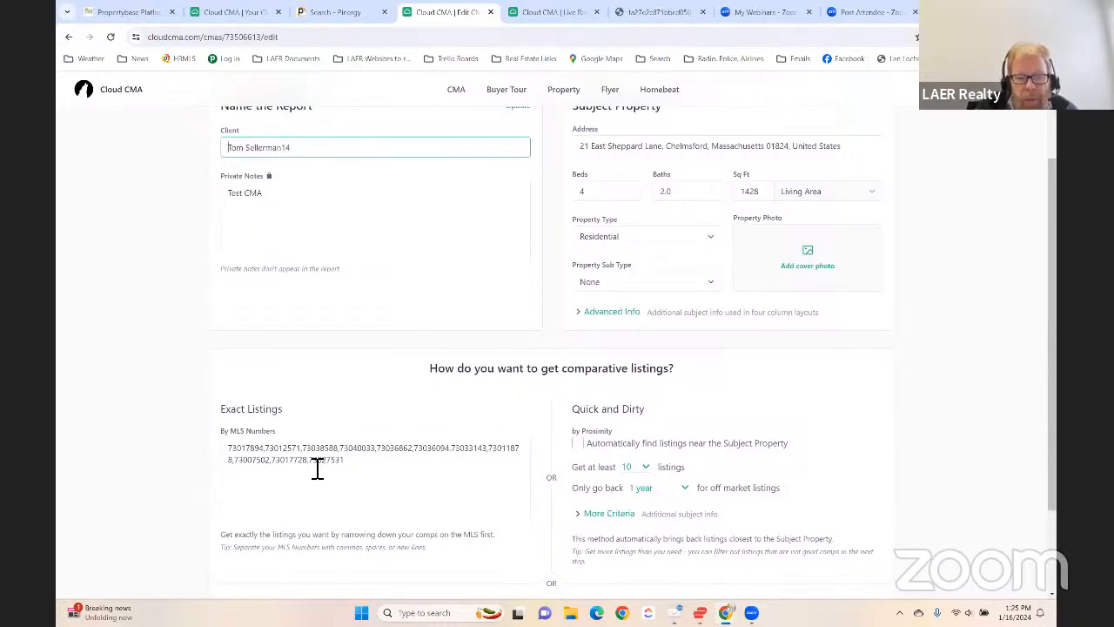
left_click_drag(319, 466, 193, 450)
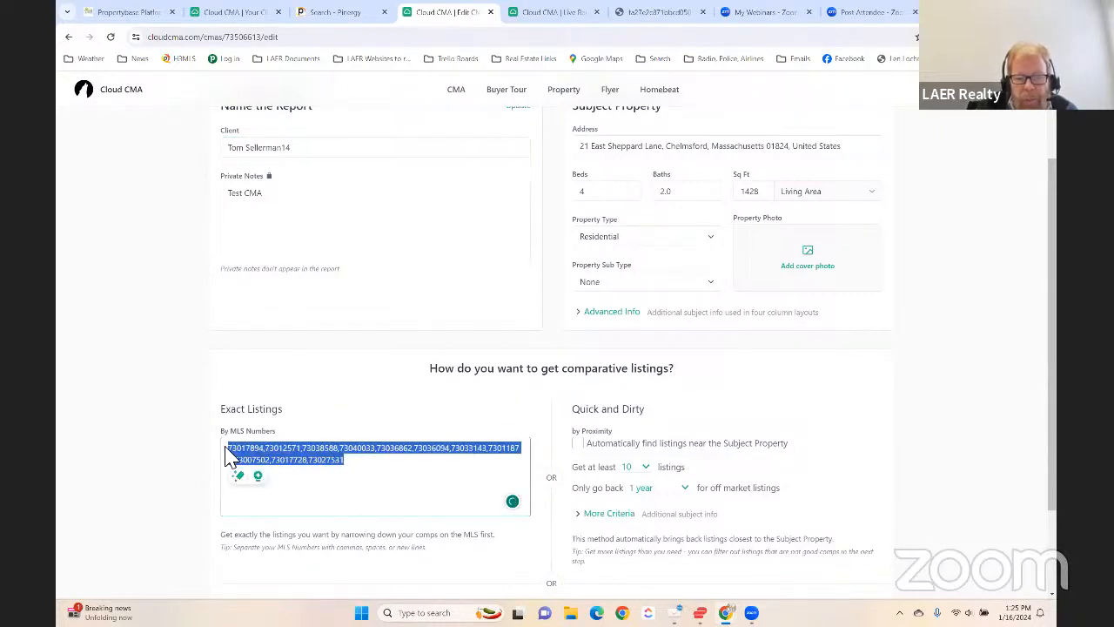
key("BackSpace")
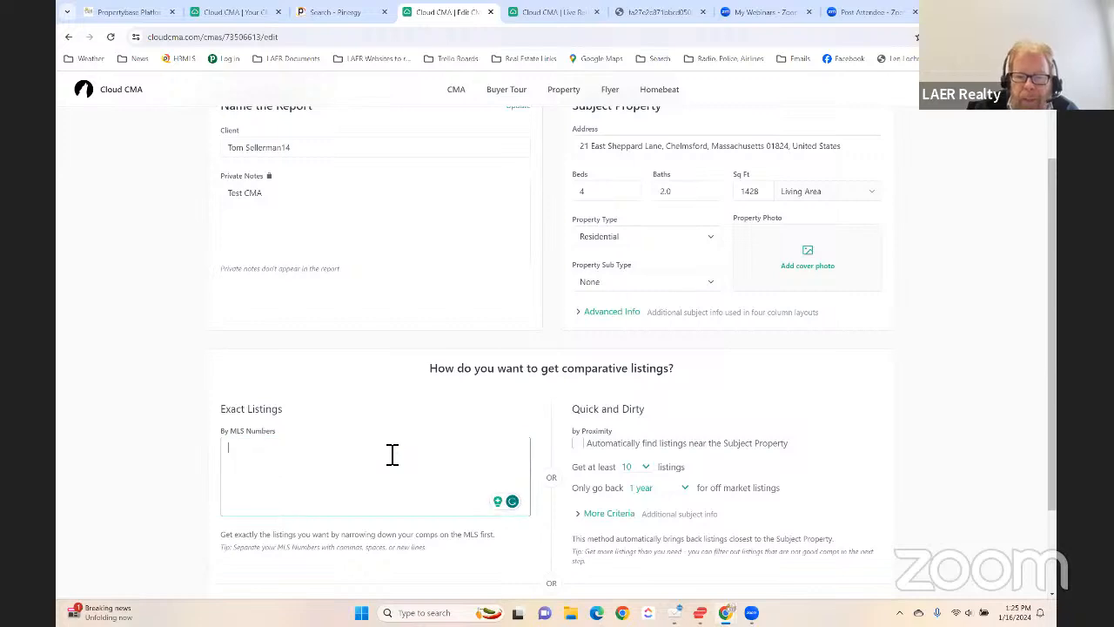
scroll(391, 452, "down", 2)
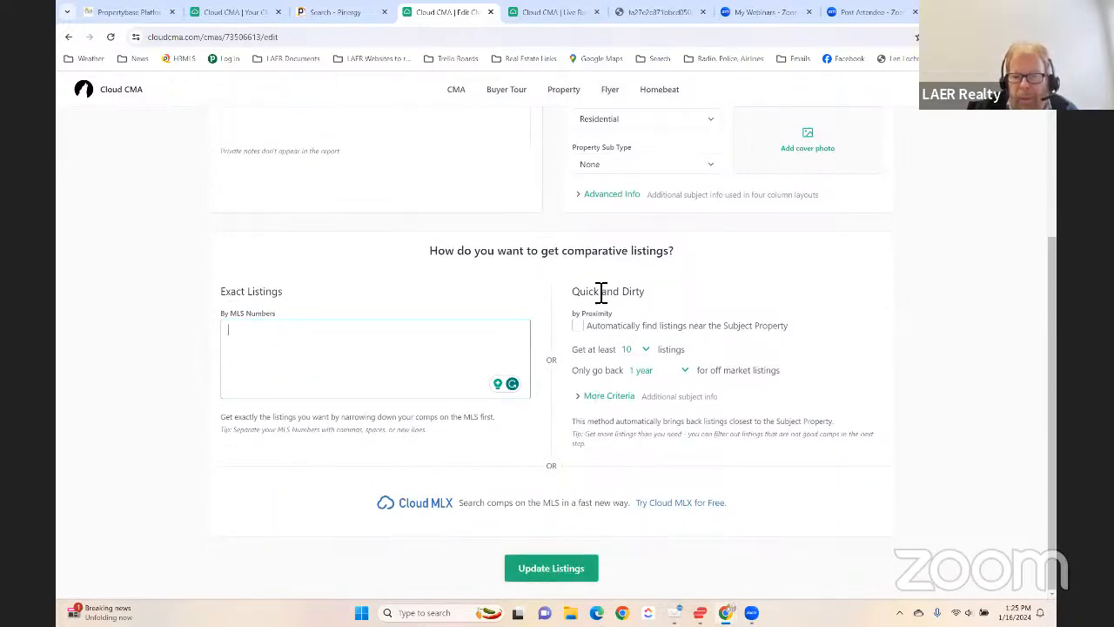
- Leave the Edit CMA Report page without updating the listings and return to the CMA Reports list
left_click(286, 386)
scroll(290, 384, "up", 3)
scroll(296, 383, "down", 3)
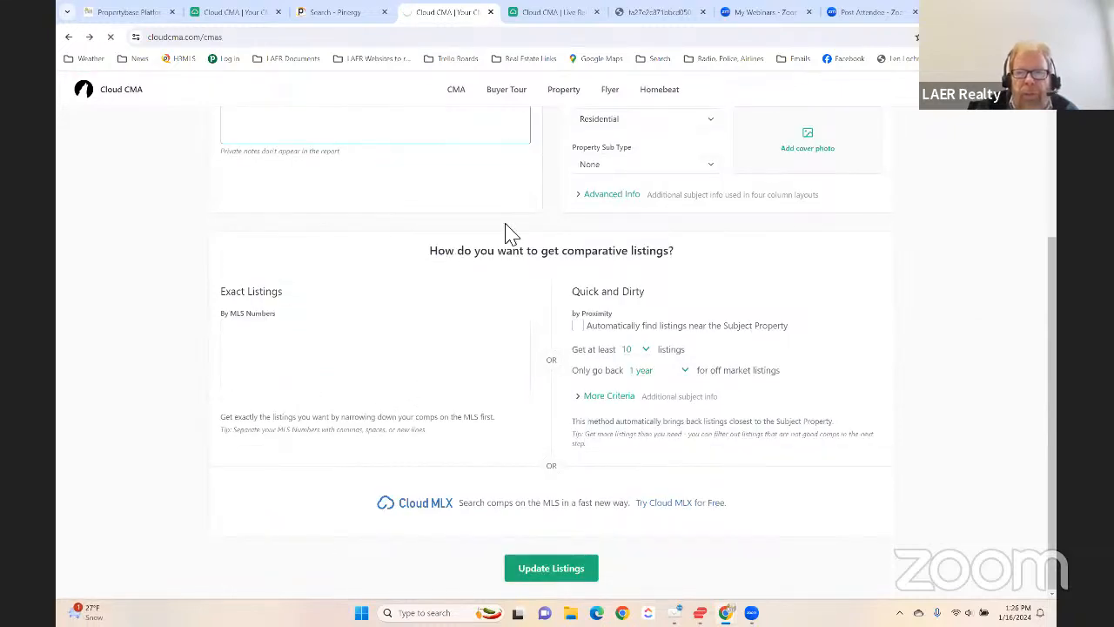
scroll(505, 224, "up", 3)
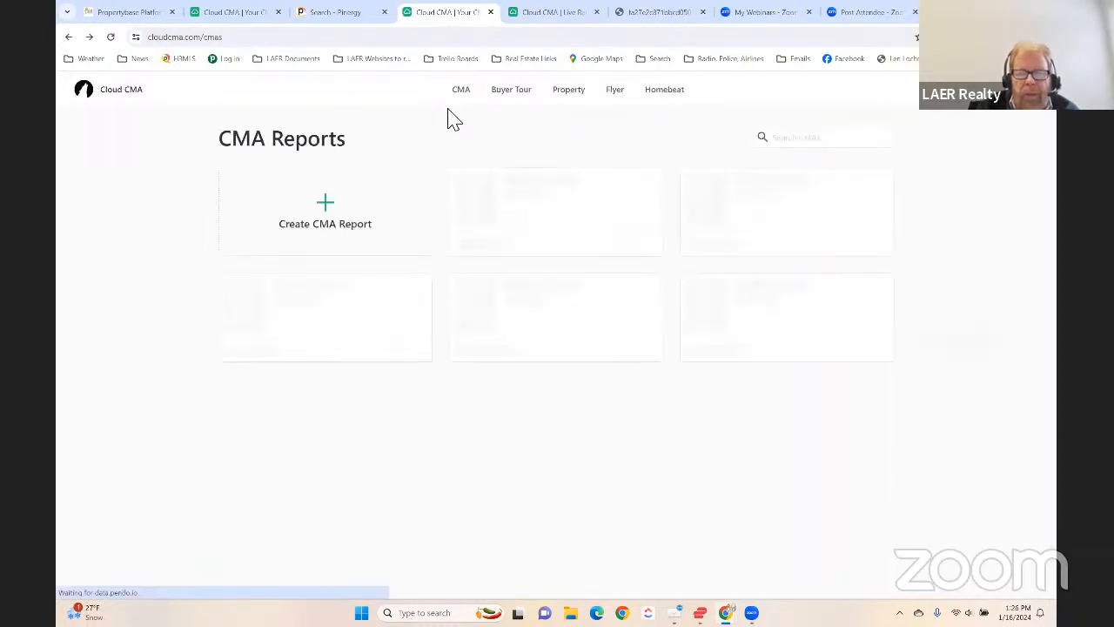